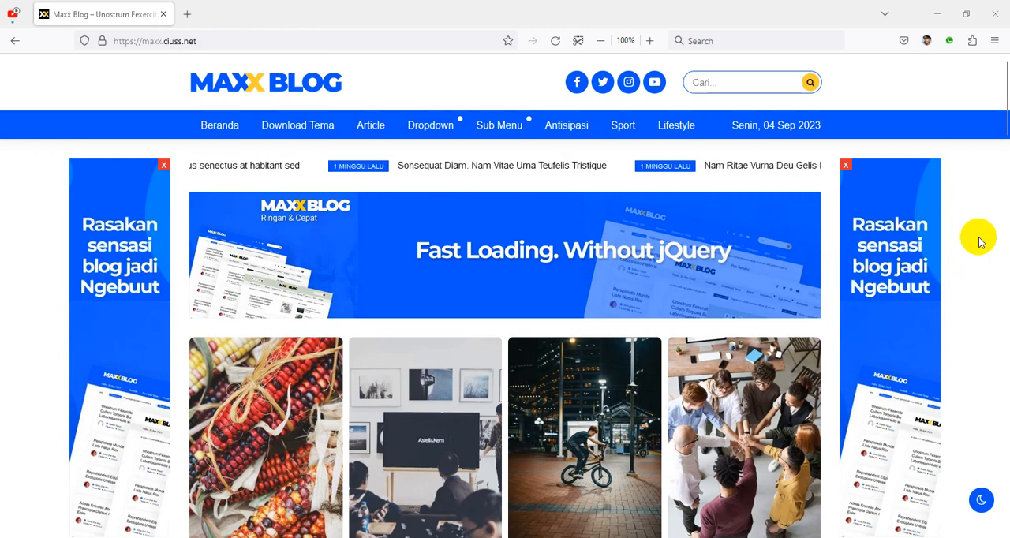
# Step: Examine the Maxx Blog demo homepage, including the banner, featured post cards, article list and latest posts
pyautogui.scroll(-3, 978, 242)
pyautogui.scroll(-2, 979, 243)
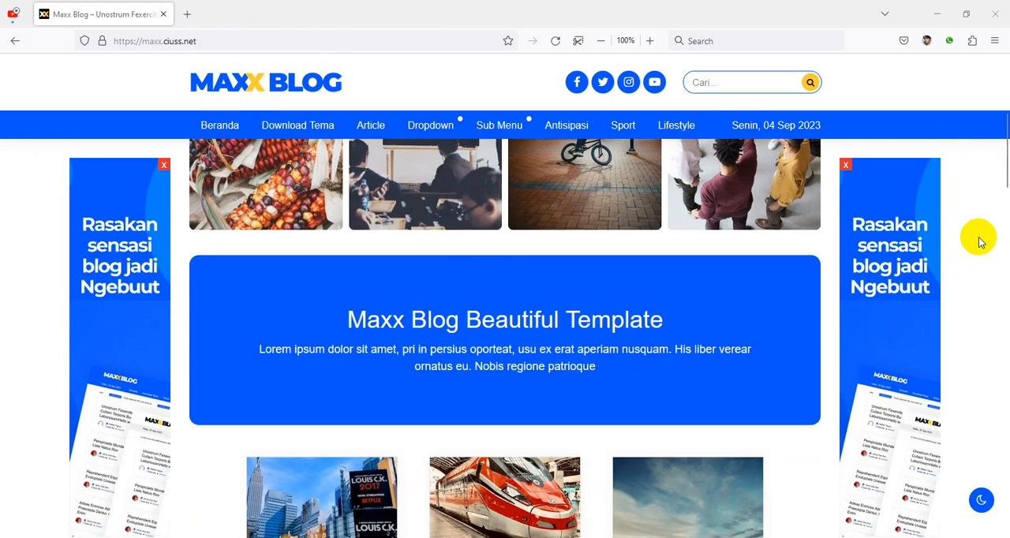
pyautogui.scroll(5, 977, 245)
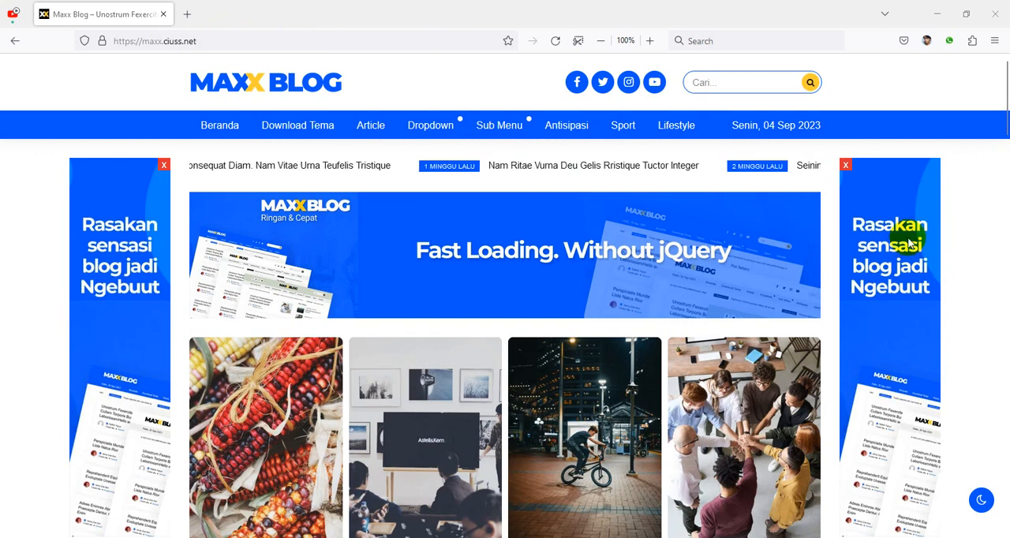
pyautogui.scroll(-2, 672, 275)
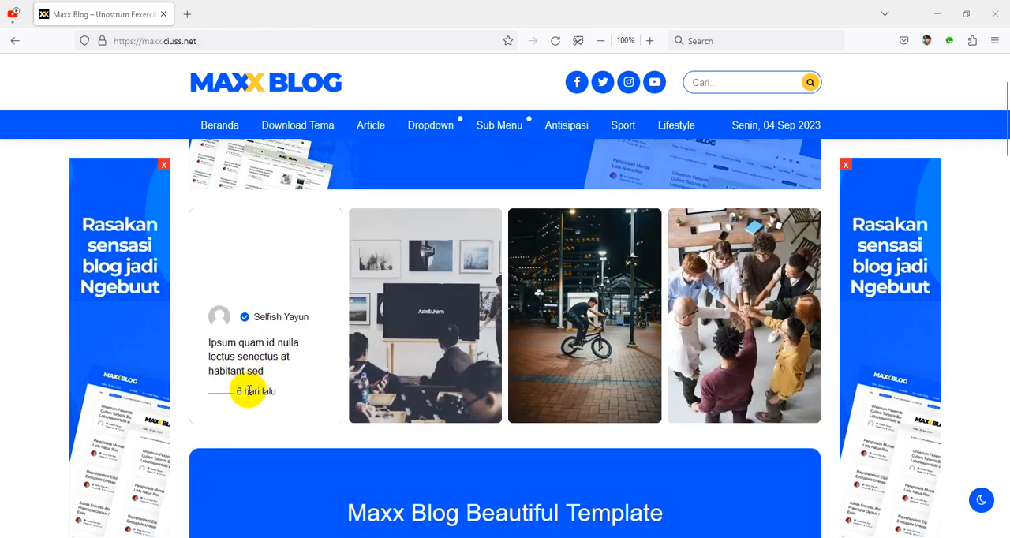
pyautogui.scroll(-3, 269, 430)
pyautogui.scroll(-8, 289, 420)
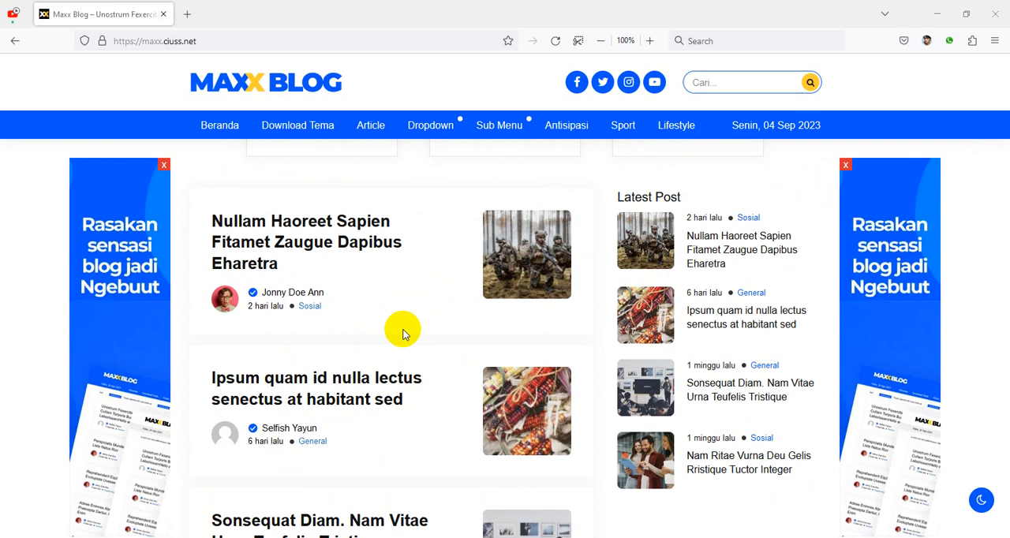
pyautogui.scroll(8, 881, 277)
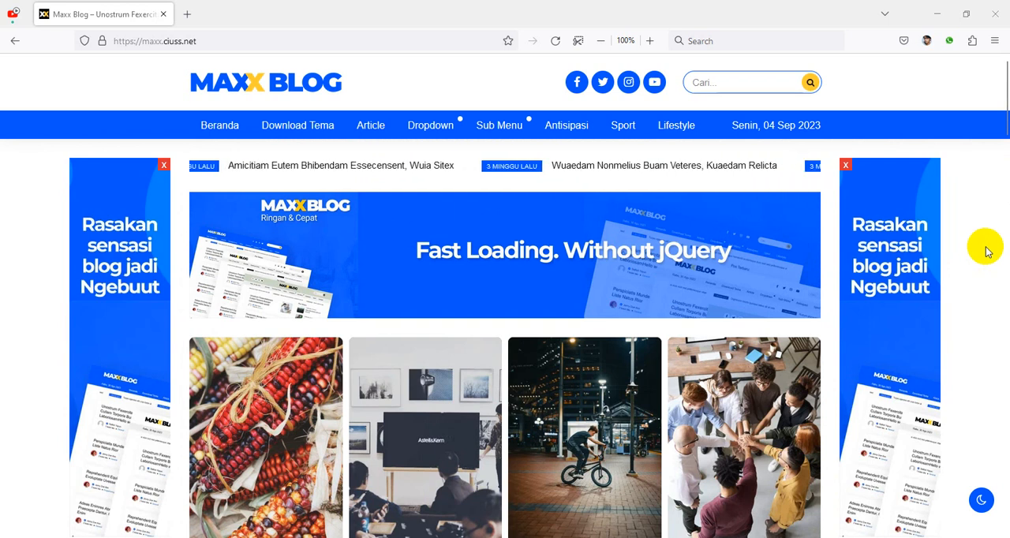
pyautogui.scroll(-3, 986, 241)
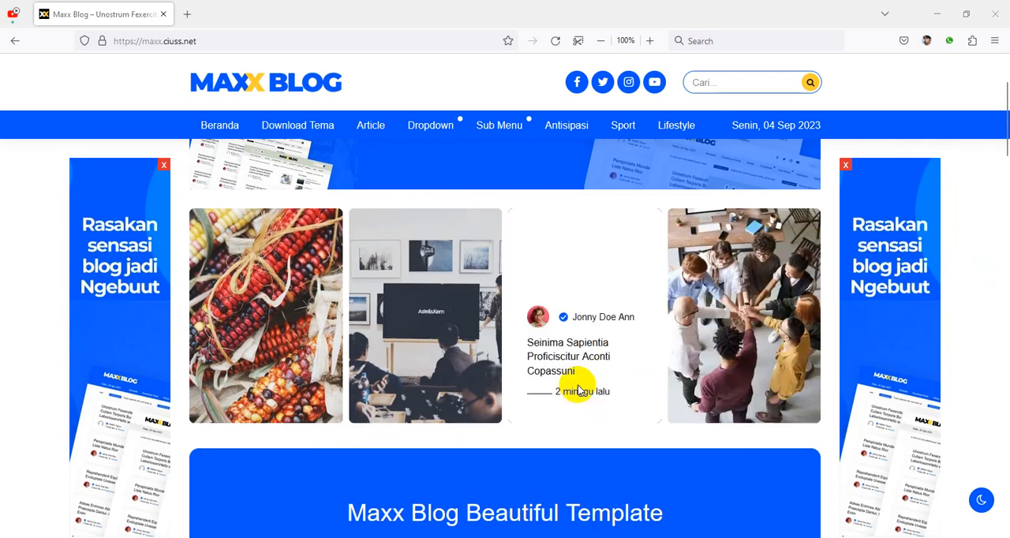
# Step: Open the article "Sonsequat Diam. Nam Vitae Urna Teufelis Tristique" and look over its page layout
pyautogui.click(421, 353)
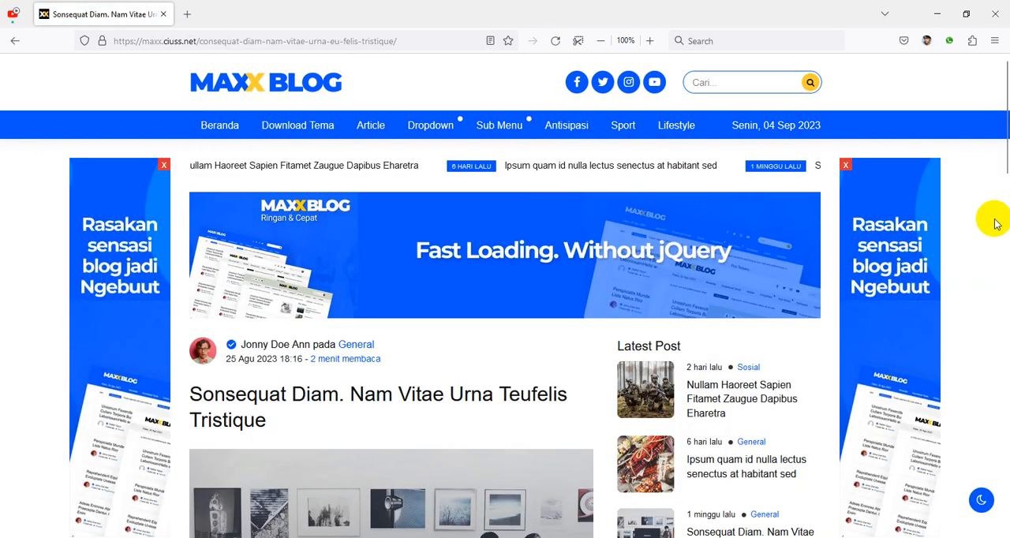
pyautogui.scroll(-4, 995, 221)
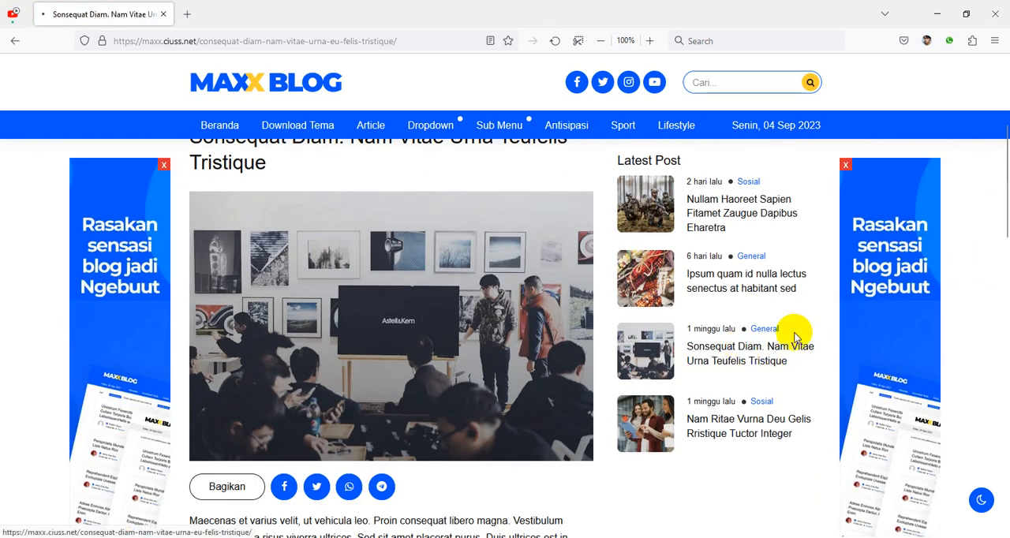
pyautogui.click(747, 348)
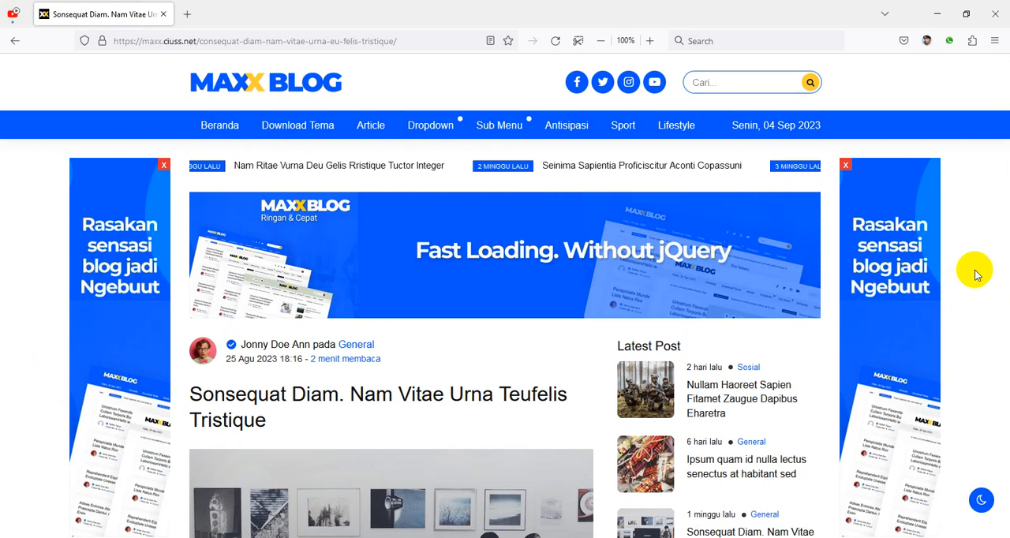
pyautogui.scroll(-4, 971, 275)
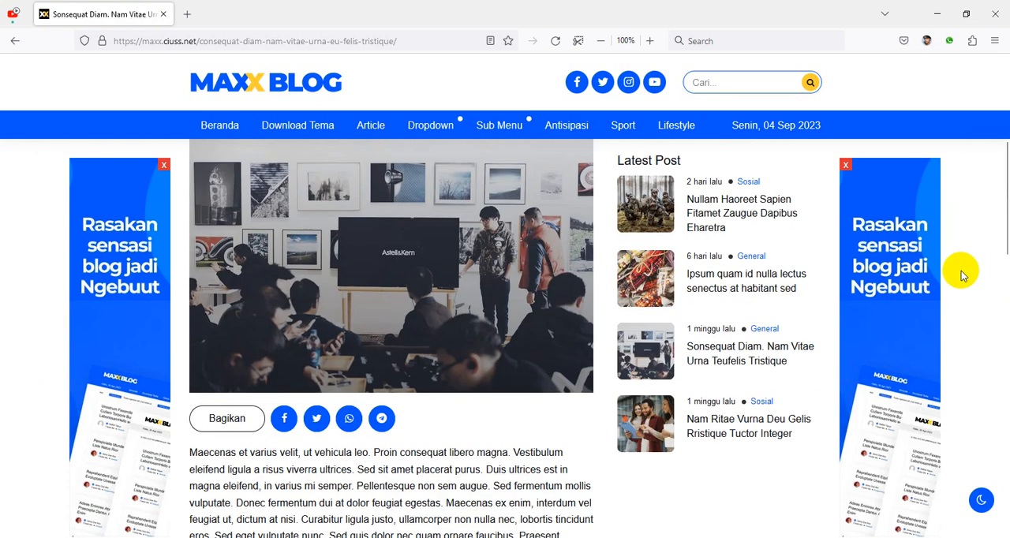
pyautogui.scroll(3, 961, 276)
pyautogui.scroll(1, 961, 276)
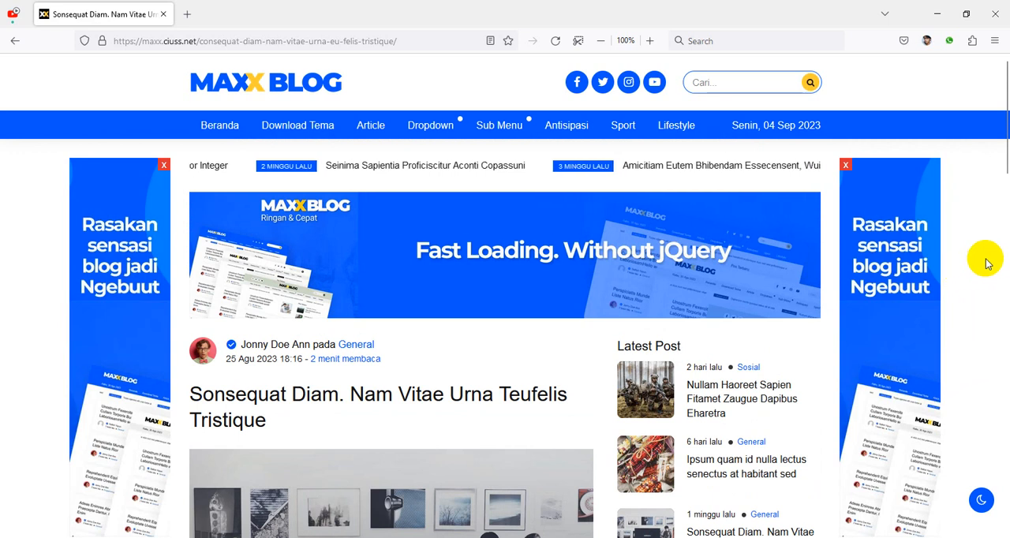
pyautogui.click(189, 13)
pyautogui.click(235, 42)
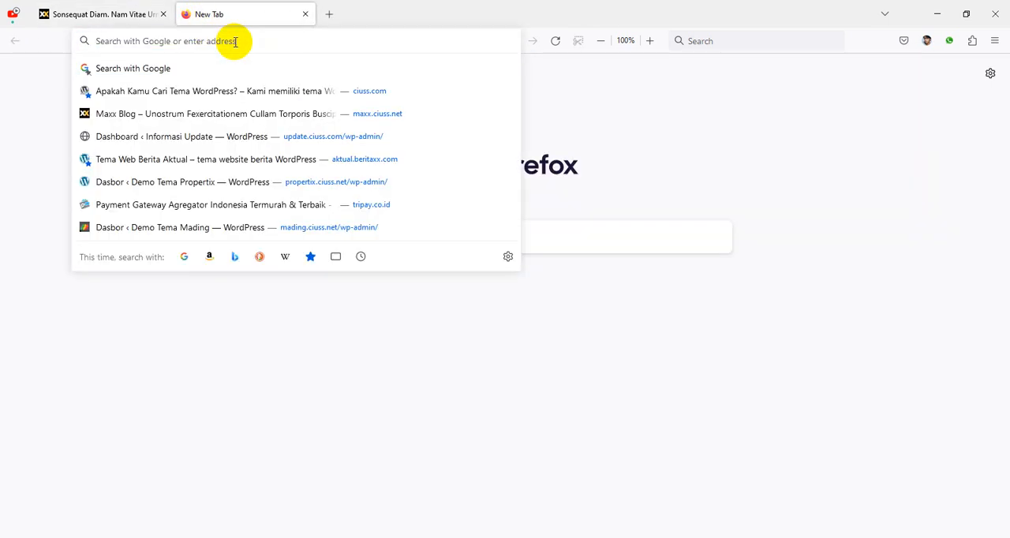
pyautogui.write('https:/')
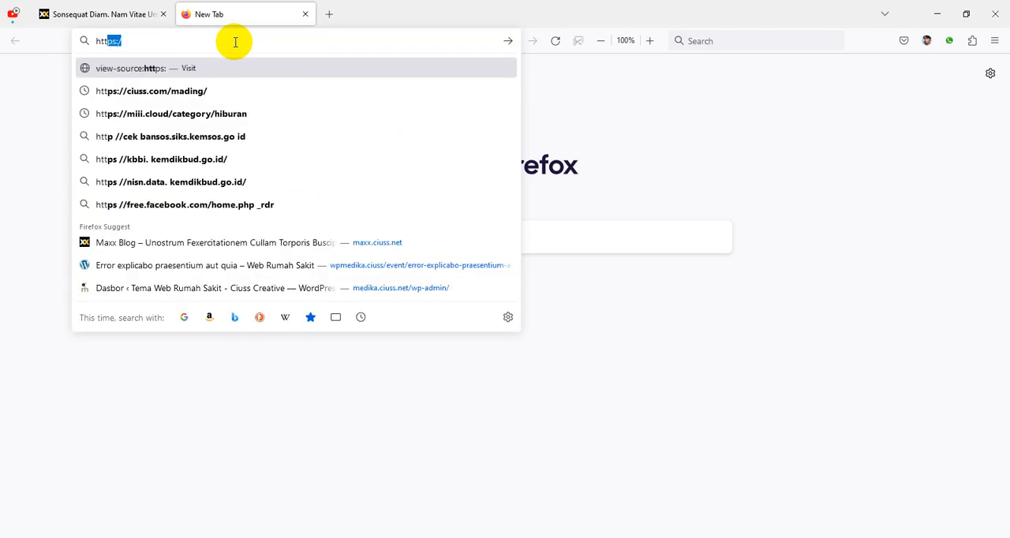
pyautogui.write('c')
pyautogui.press('Left')
pyautogui.press('Left')
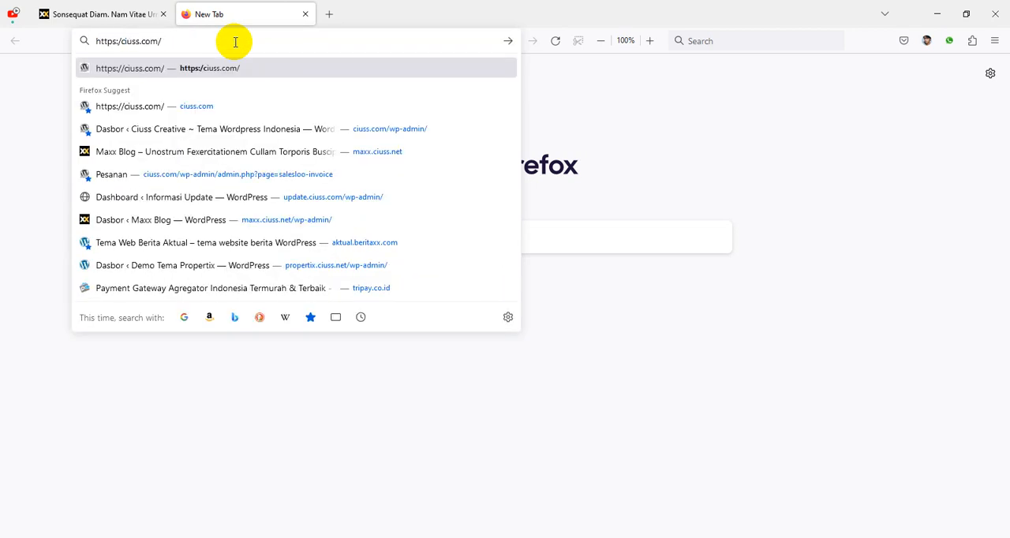
pyautogui.write('d')
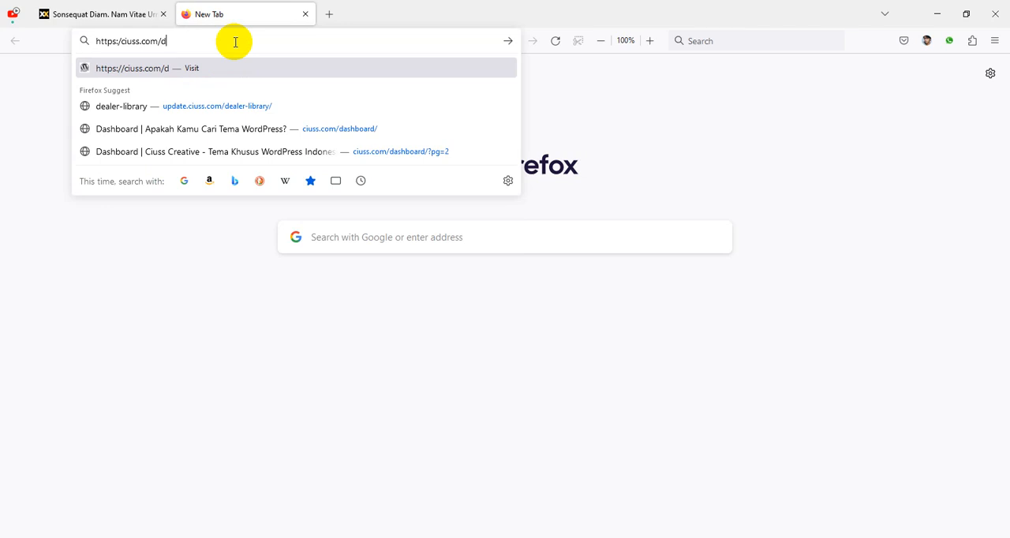
pyautogui.write('ahboard')
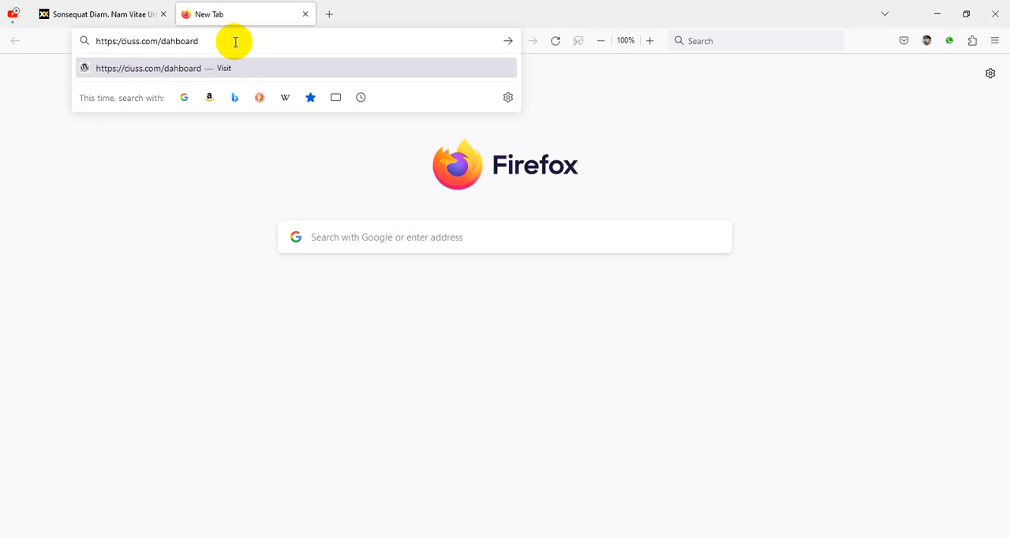
pyautogui.write('s')
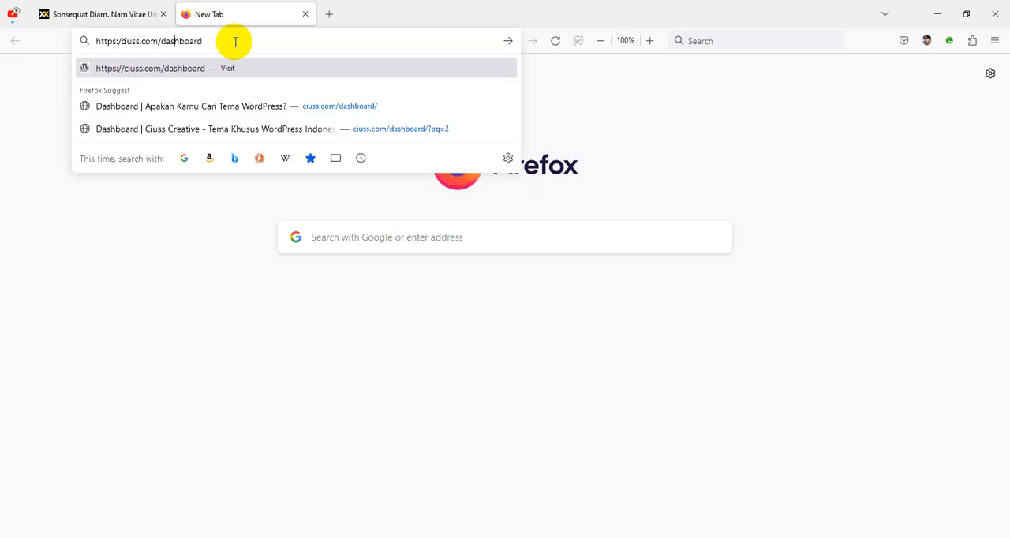
pyautogui.press('Return')
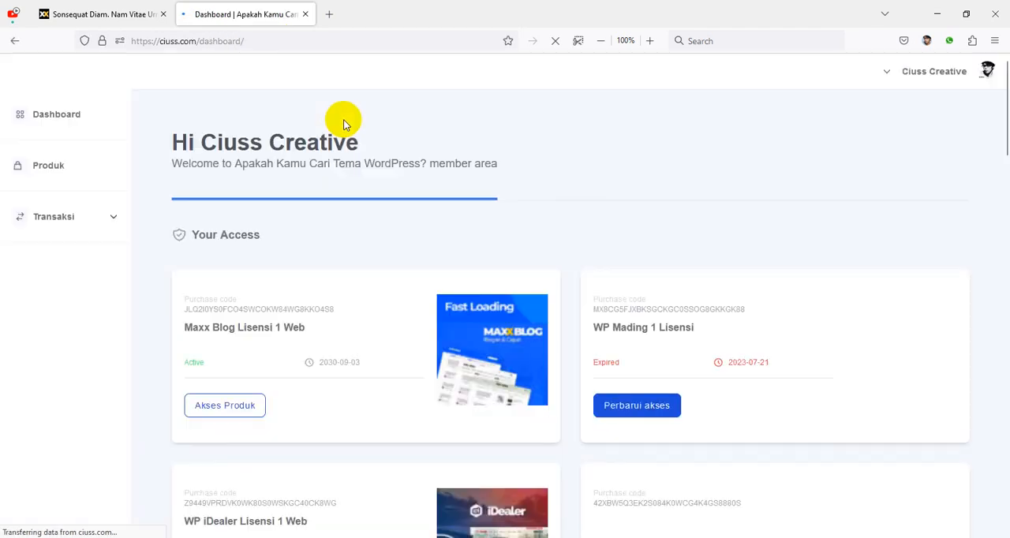
# Step: Access the "Maxx Blog Lisensi 1 Web" product and open its Maxx Blog download page
pyautogui.scroll(-1, 422, 249)
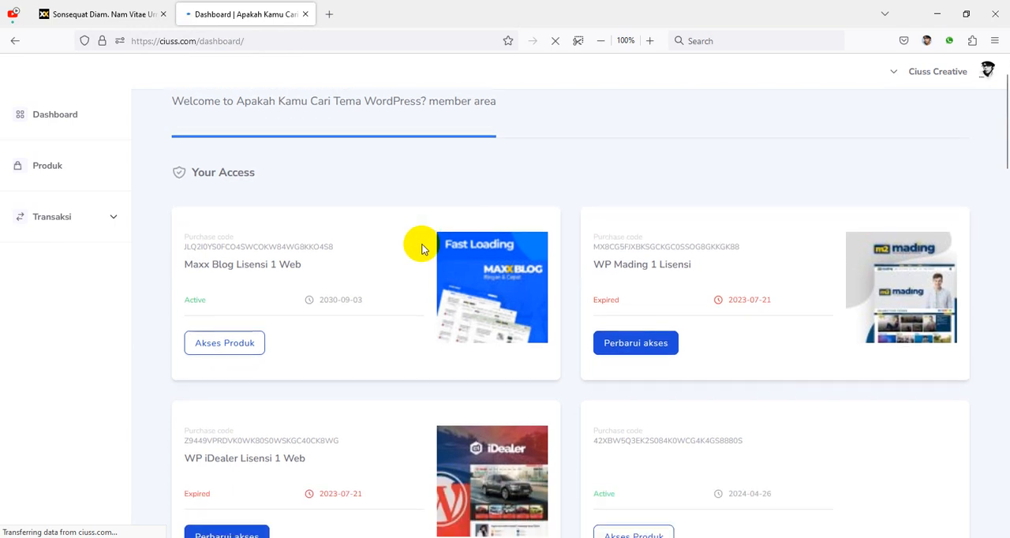
pyautogui.click(225, 344)
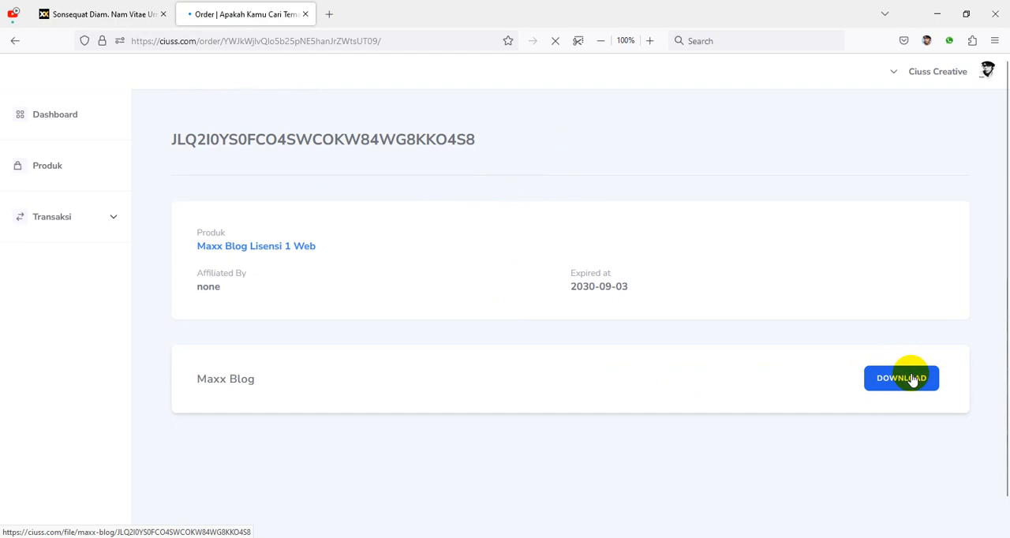
pyautogui.click(912, 379)
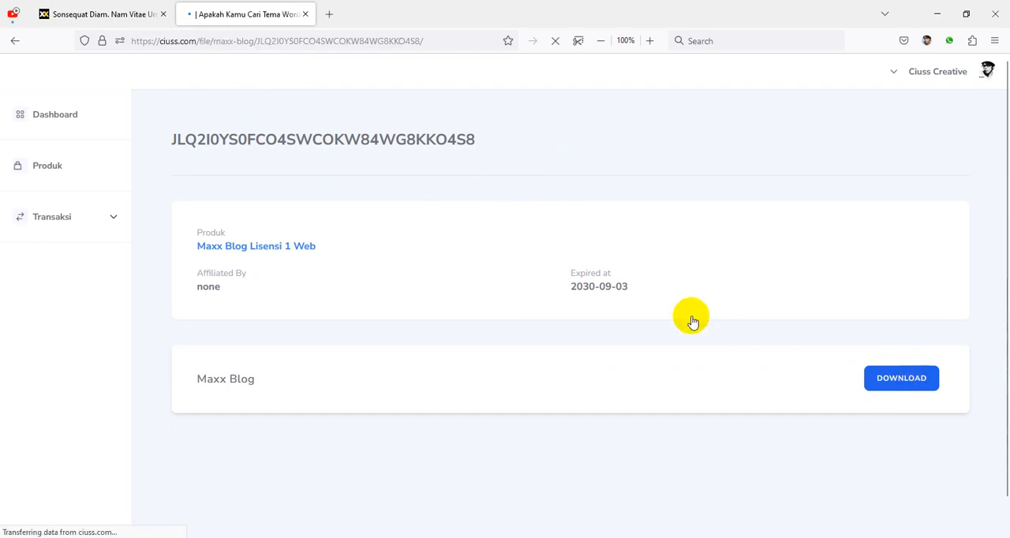
pyautogui.scroll(-3, 687, 314)
pyautogui.scroll(3, 686, 314)
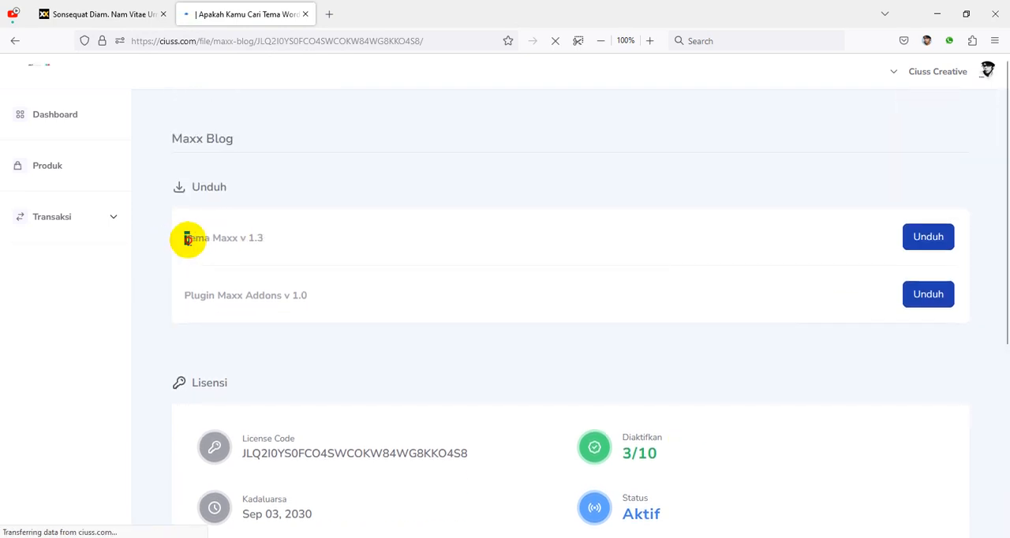
# Step: Download Tema Maxx v 1.3 and Plugin Maxx Addons v 1.0, cancelling the duplicate plugin download
pyautogui.moveTo(183, 238); pyautogui.dragTo(287, 240)
pyautogui.moveTo(188, 294); pyautogui.dragTo(298, 307)
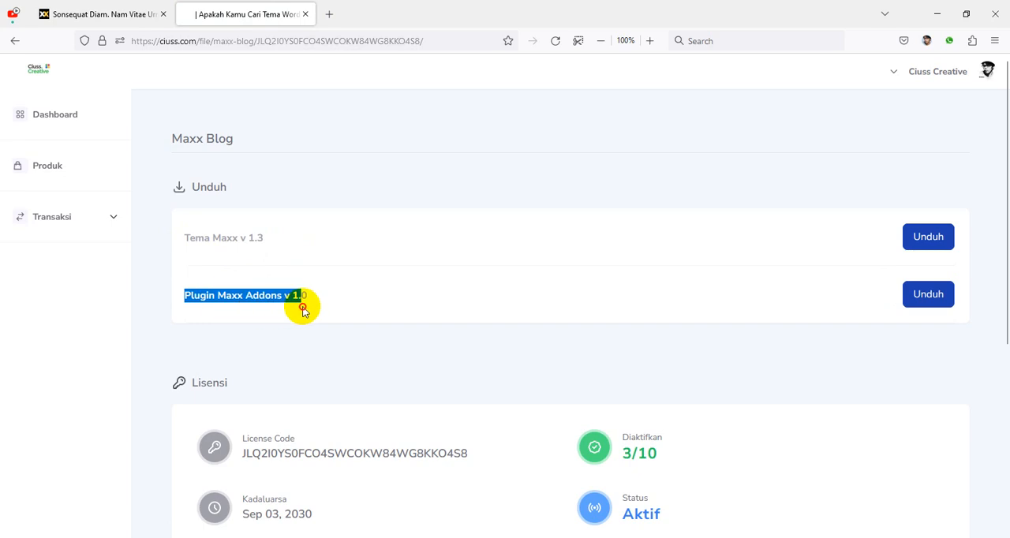
pyautogui.click(203, 241)
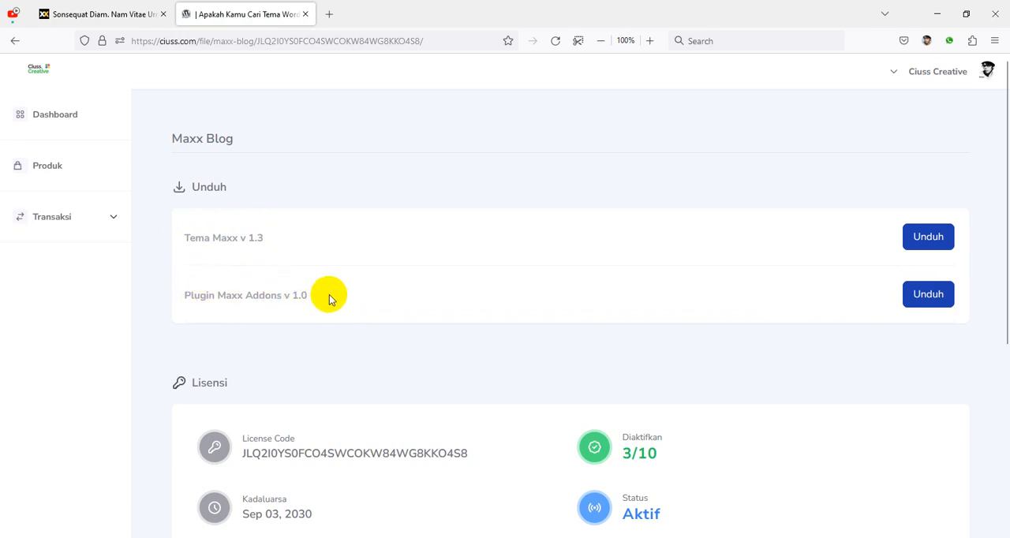
pyautogui.click(928, 238)
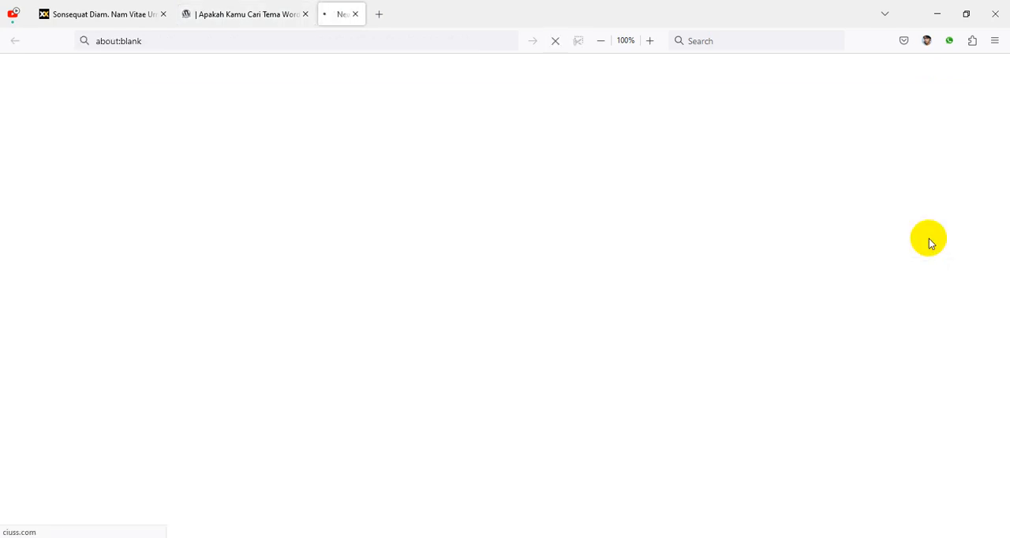
pyautogui.click(926, 303)
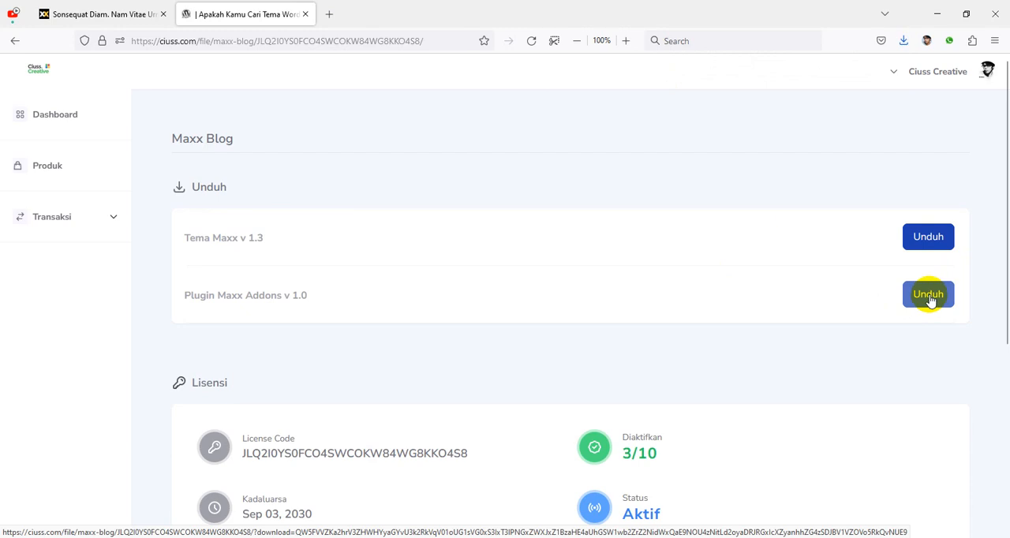
pyautogui.click(930, 299)
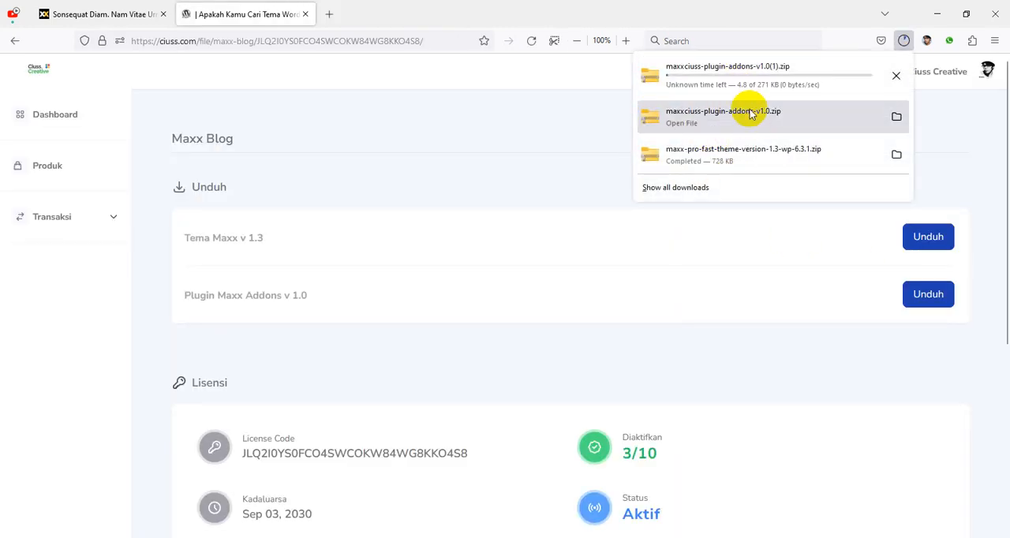
pyautogui.click(895, 74)
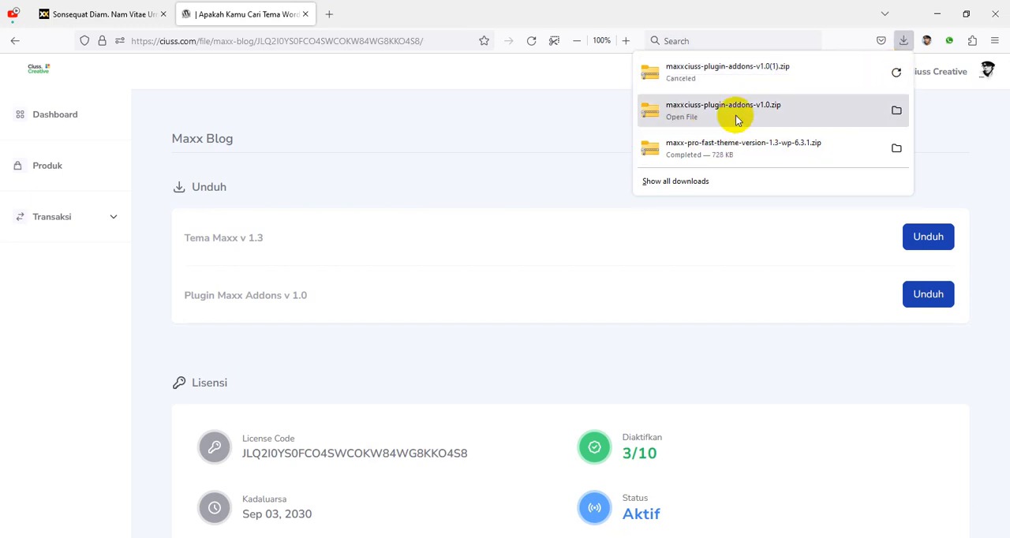
pyautogui.click(118, 14)
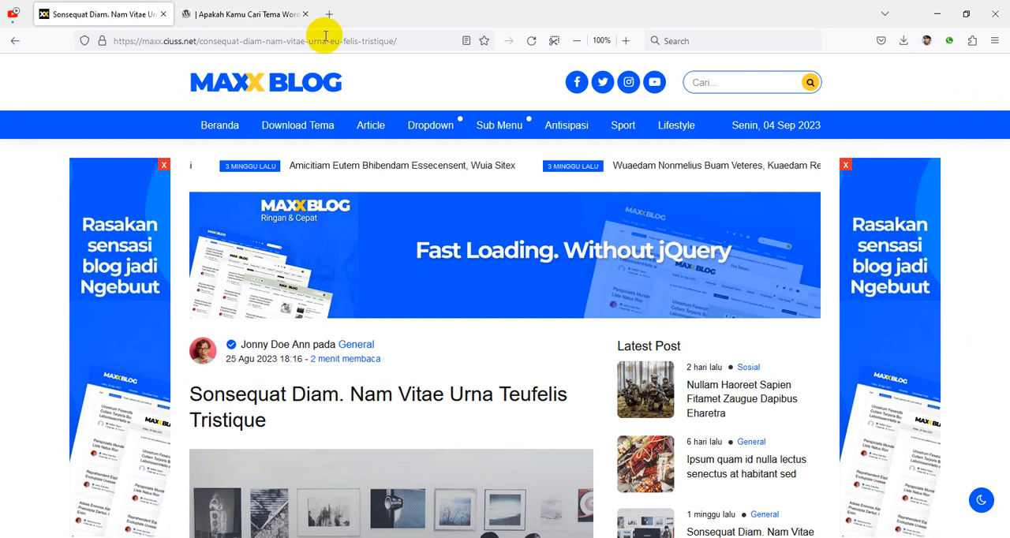
pyautogui.click(271, 14)
pyautogui.click(347, 40)
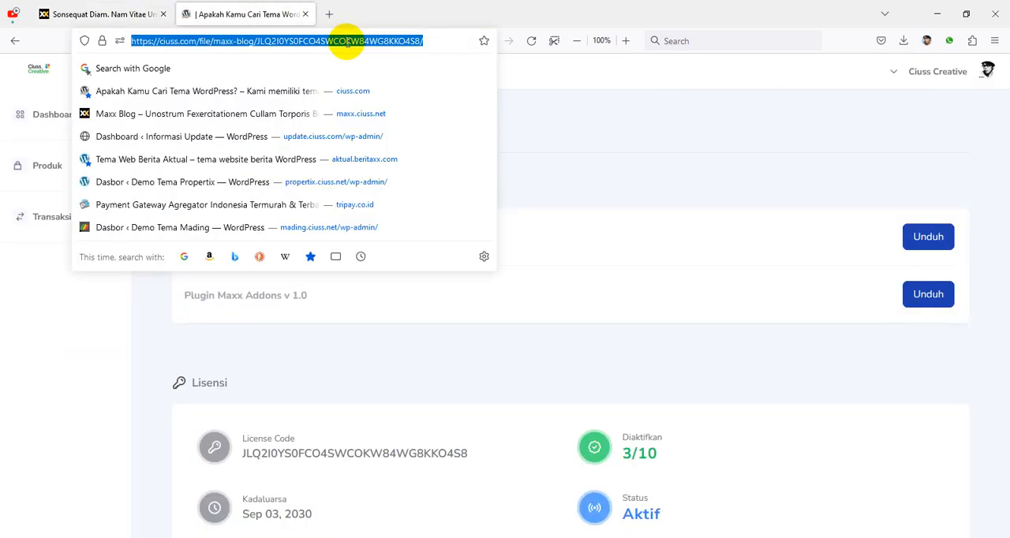
pyautogui.click(329, 14)
pyautogui.click(382, 44)
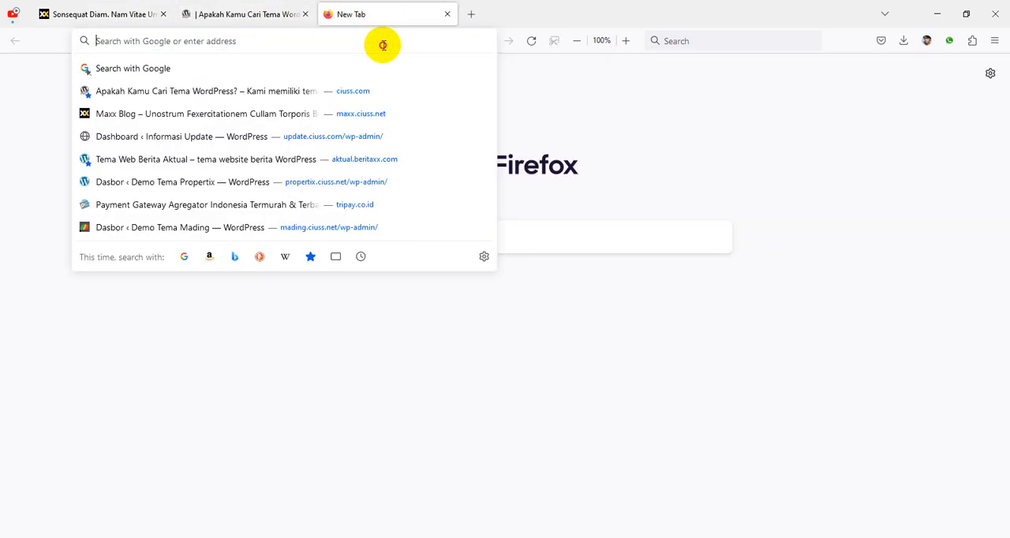
pyautogui.write('h')
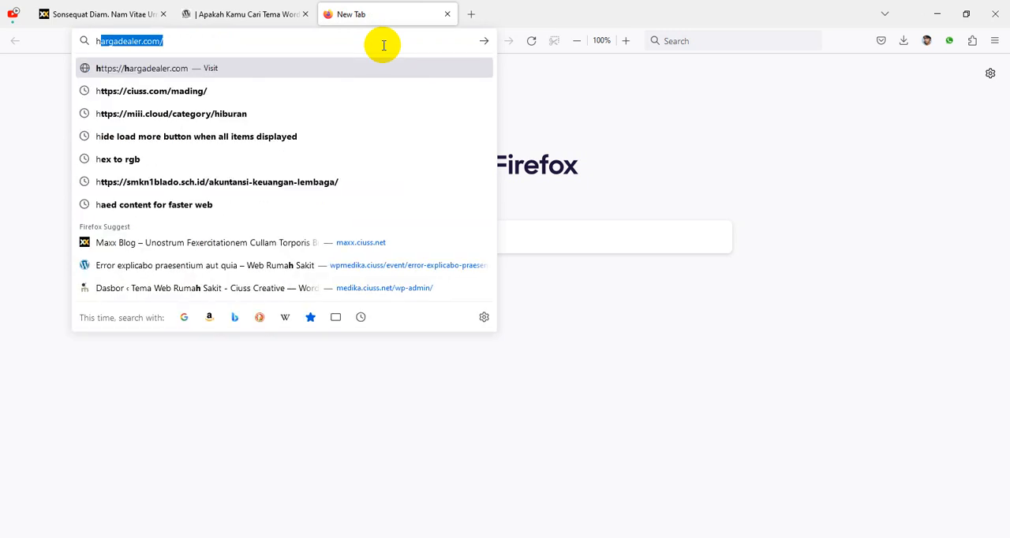
pyautogui.press('Right')
pyautogui.press('BackSpace')
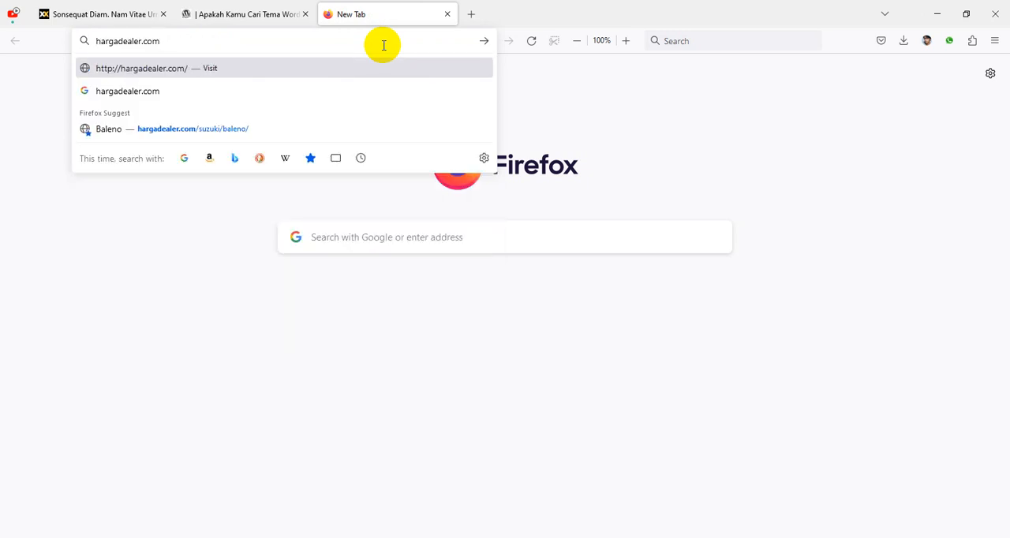
pyautogui.press('BackSpace')
pyautogui.write('htt')
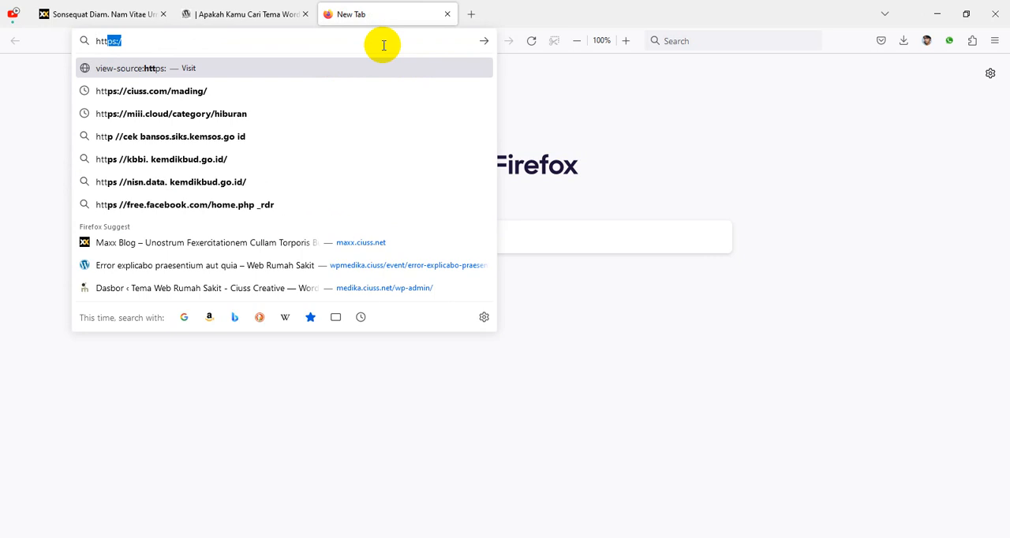
pyautogui.write('ps://maxx.')
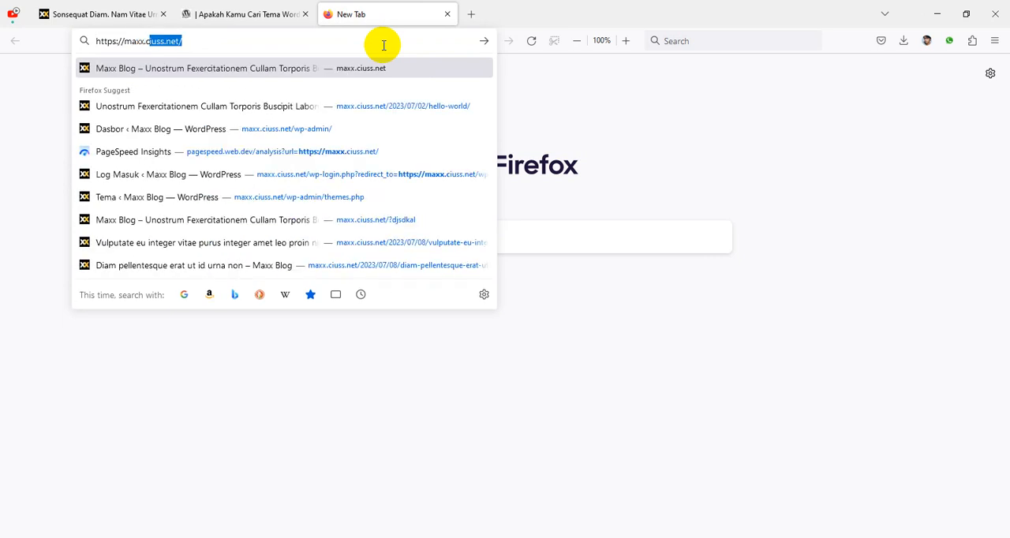
pyautogui.write('cc')
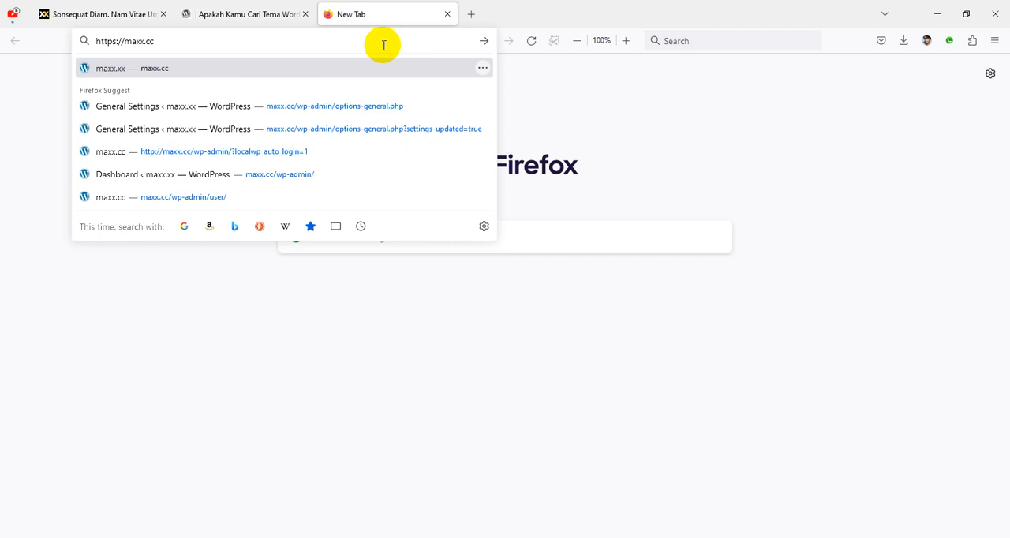
pyautogui.press('Return')
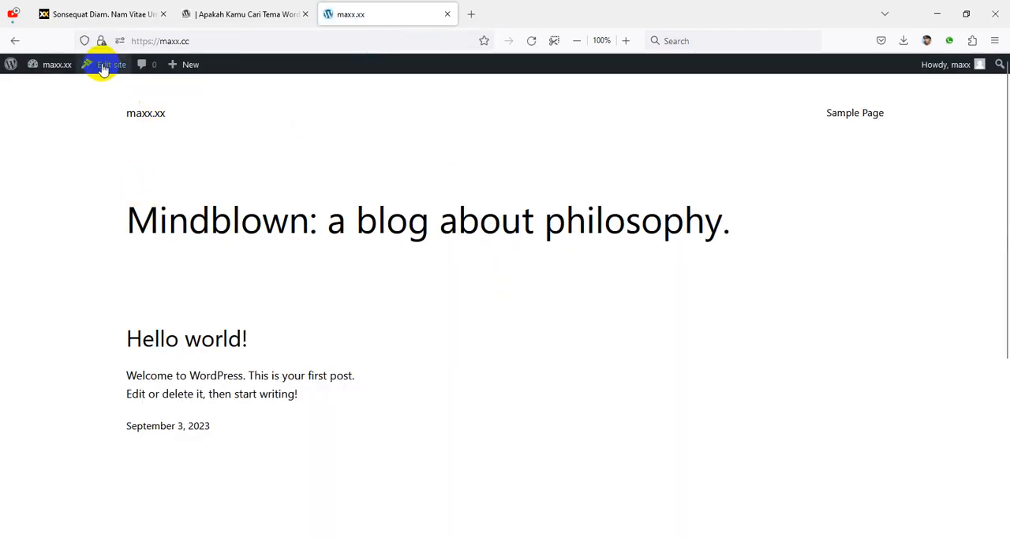
# Step: Go to the site's WordPress dashboard and open its General Settings page
pyautogui.moveTo(52, 66)
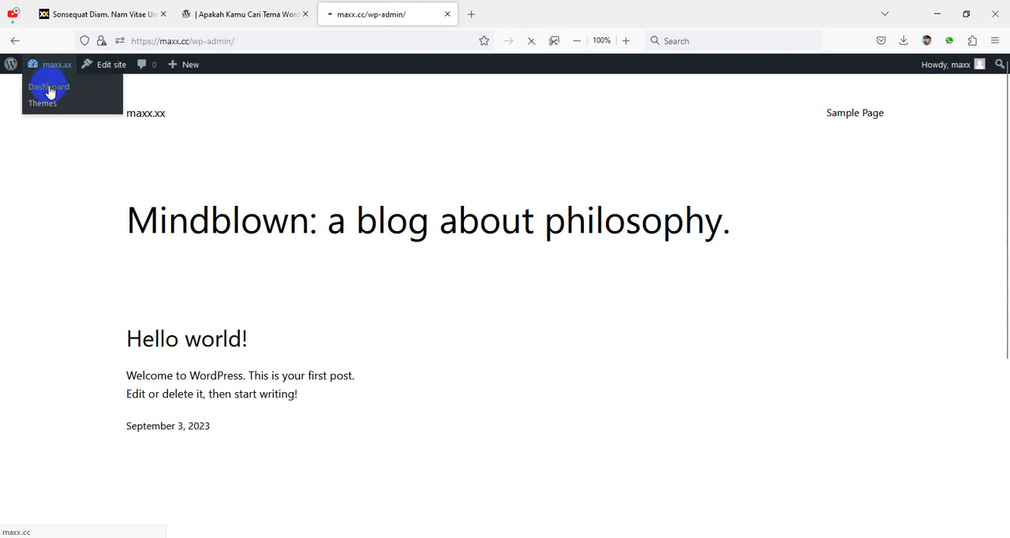
pyautogui.click(49, 88)
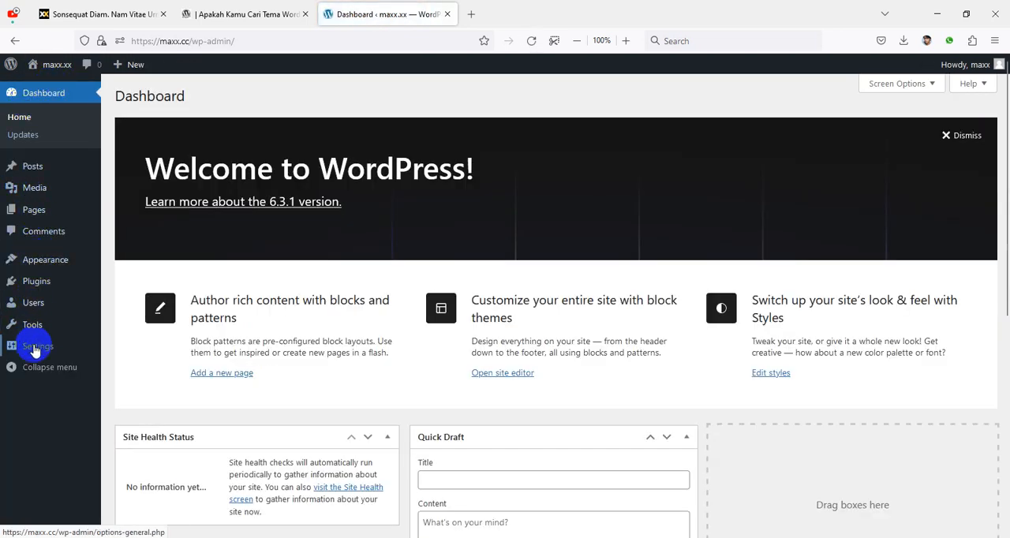
pyautogui.moveTo(35, 351)
pyautogui.click(133, 350)
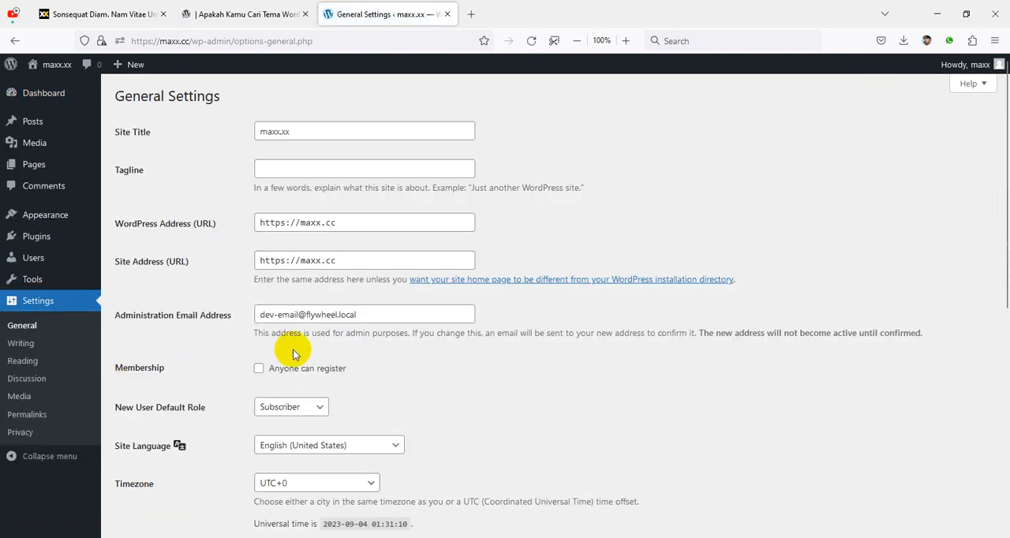
# Step: Set the Site Language to Bahasa Indonesia in the general settings
pyautogui.scroll(-3, 516, 322)
pyautogui.moveTo(115, 318); pyautogui.dragTo(180, 318)
pyautogui.click(184, 325)
pyautogui.click(288, 318)
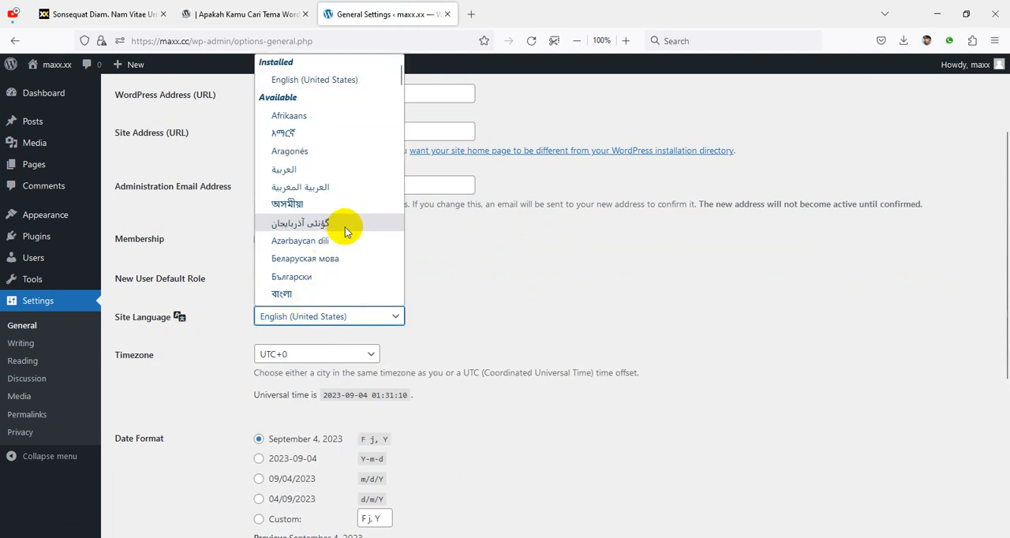
pyautogui.scroll(-10, 347, 158)
pyautogui.scroll(-5, 344, 157)
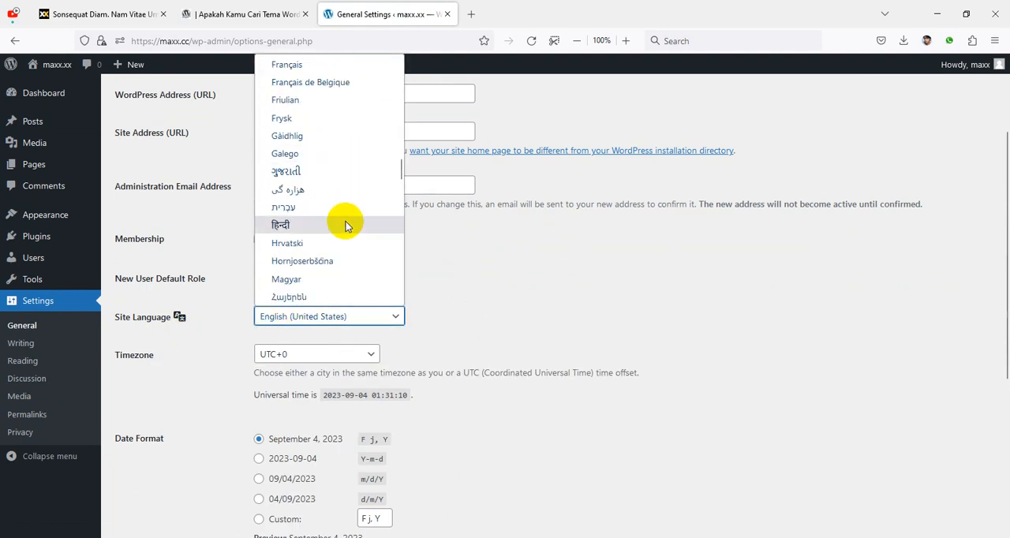
pyautogui.scroll(-3, 356, 244)
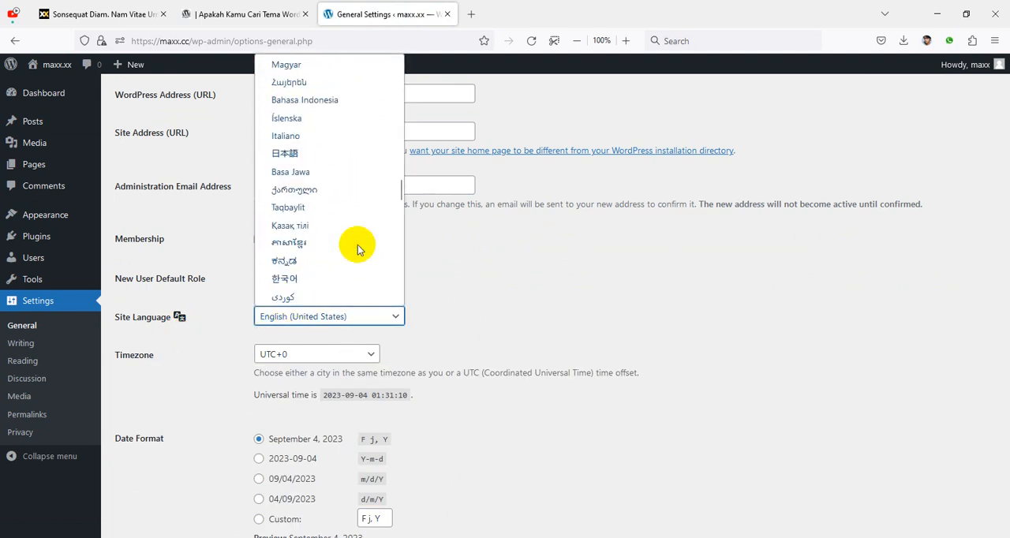
pyautogui.click(333, 101)
# Step: Set the site's Timezone to UTC+7 and save the general settings
pyautogui.click(313, 359)
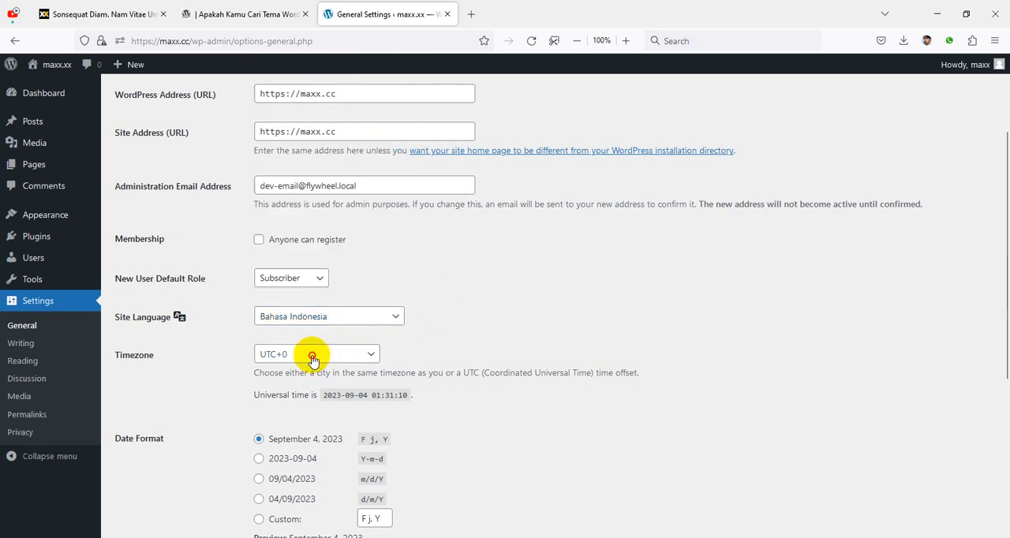
pyautogui.scroll(-4, 344, 288)
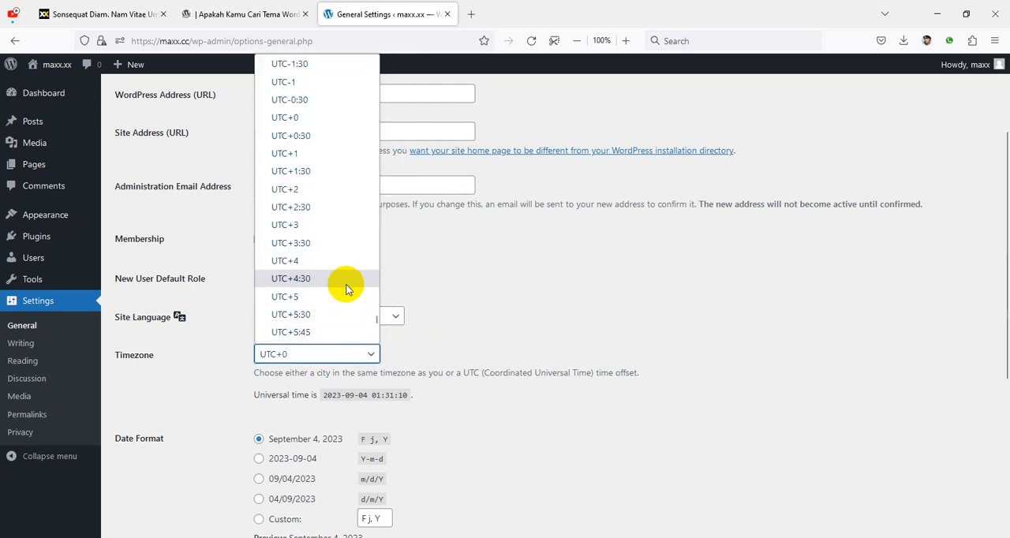
pyautogui.scroll(-4, 345, 289)
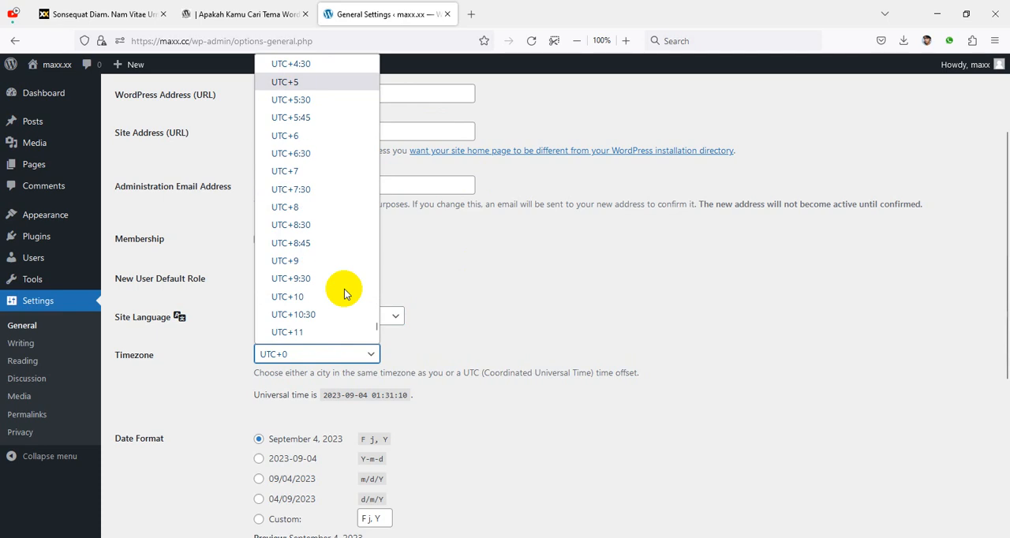
pyautogui.click(329, 176)
pyautogui.scroll(-5, 498, 343)
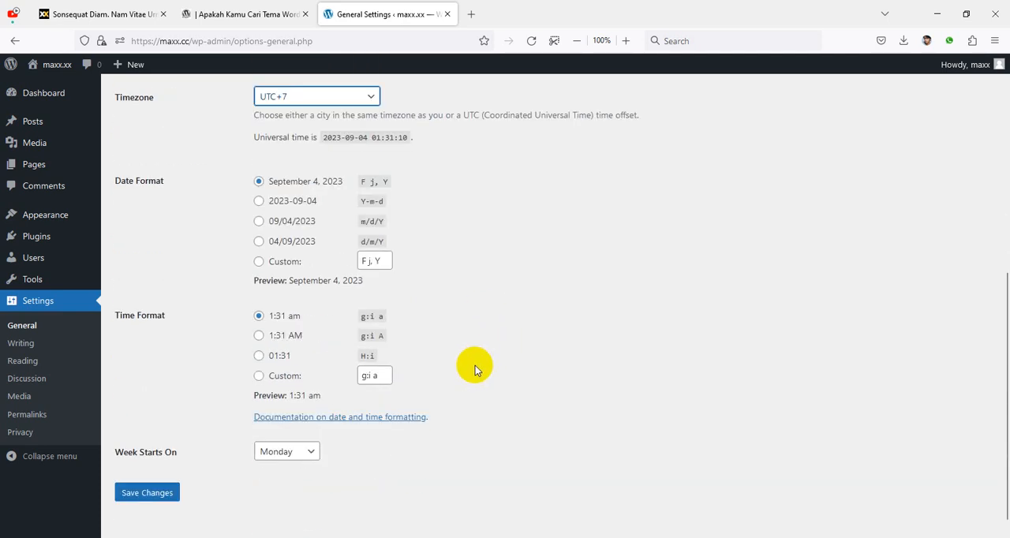
pyautogui.click(147, 493)
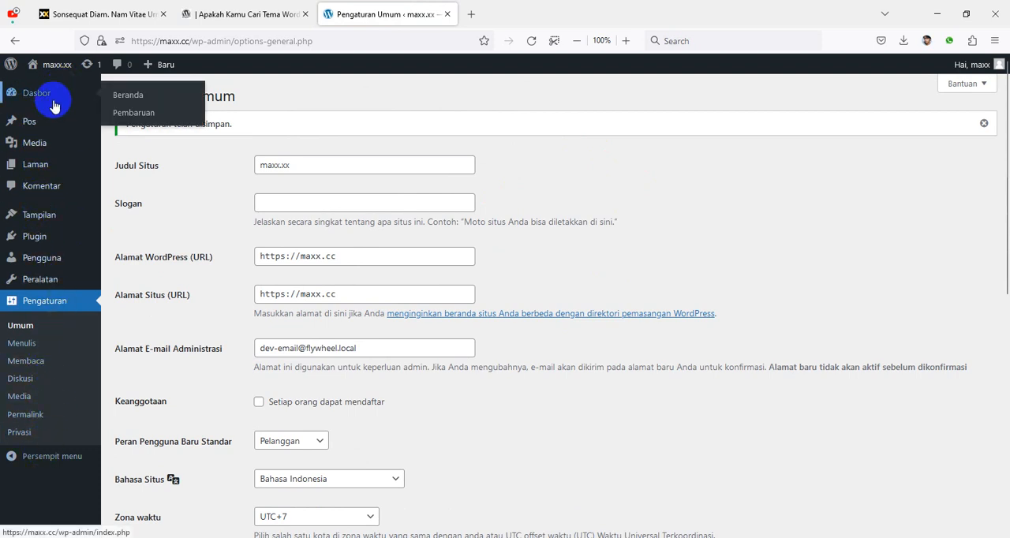
# Step: Open the form for uploading a new theme (Unggah Tema) as a .zip file
pyautogui.moveTo(89, 214)
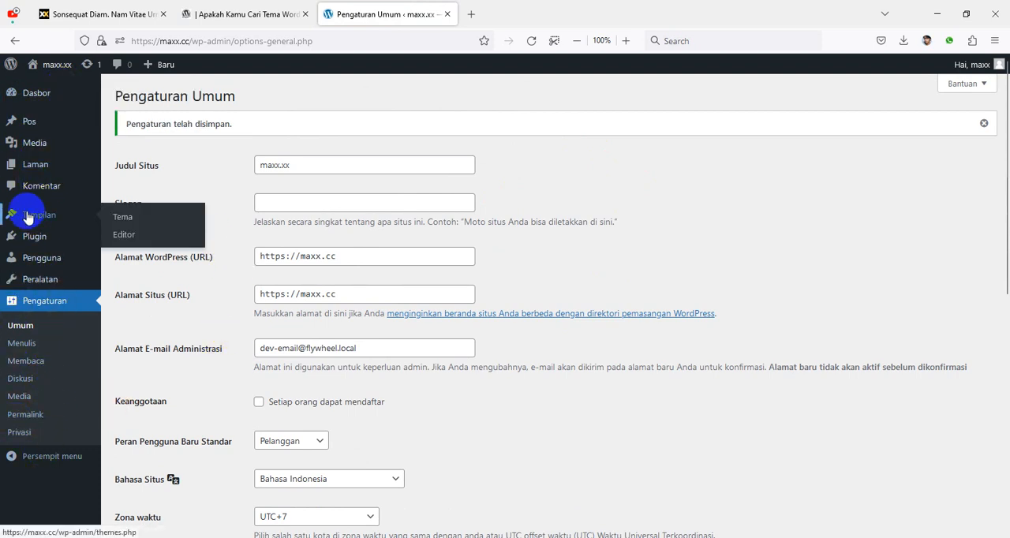
pyautogui.click(124, 222)
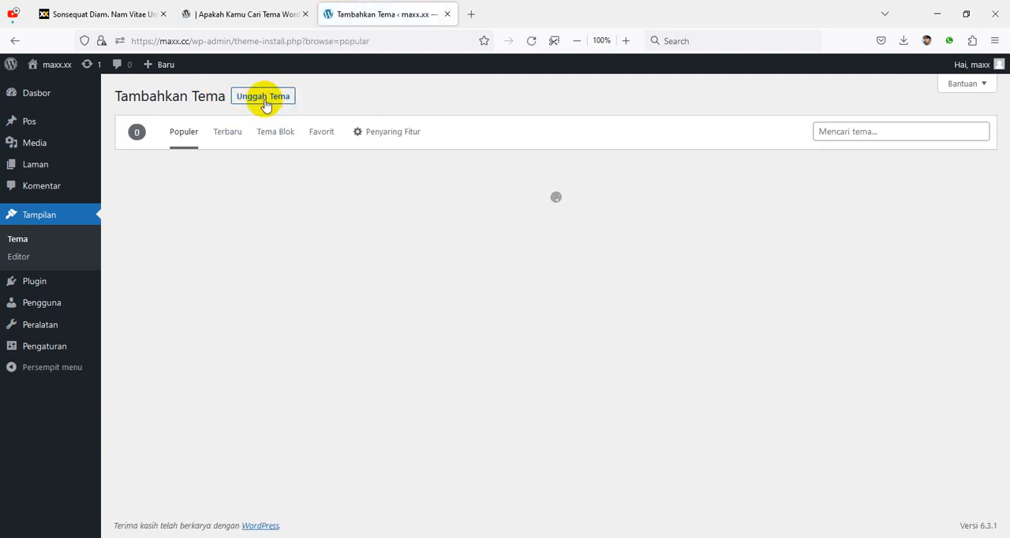
pyautogui.click(264, 98)
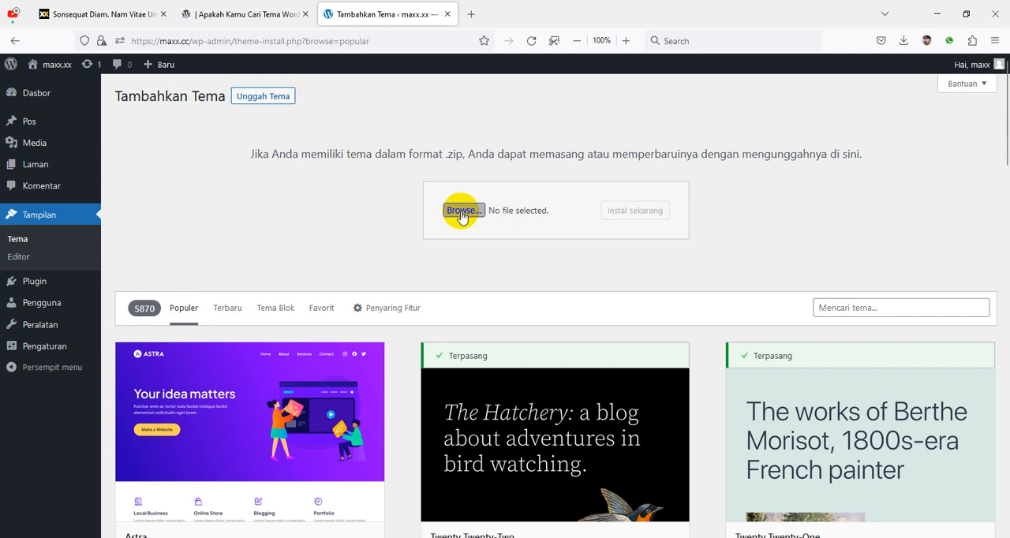
# Step: Install the theme from maxx-pro-fast-theme-version-1.3-wp-6.3.1.zip in the Downloads folder and activate it
pyautogui.click(462, 212)
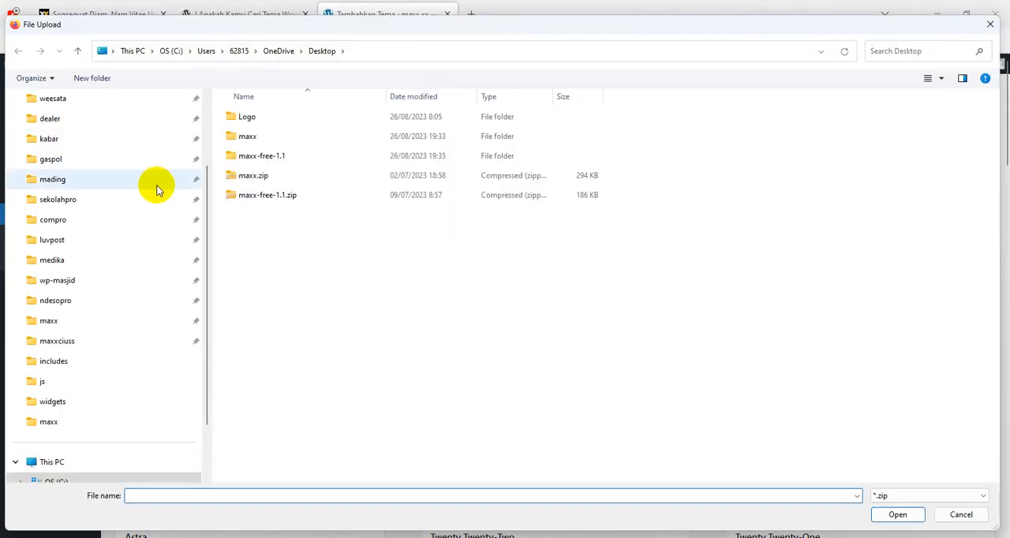
pyautogui.click(88, 140)
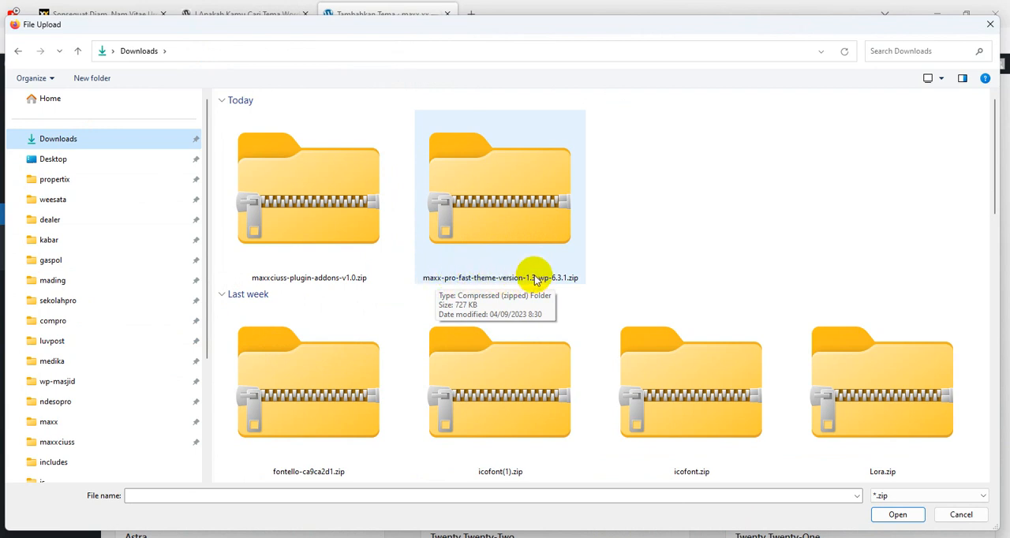
pyautogui.click(511, 232)
pyautogui.click(898, 515)
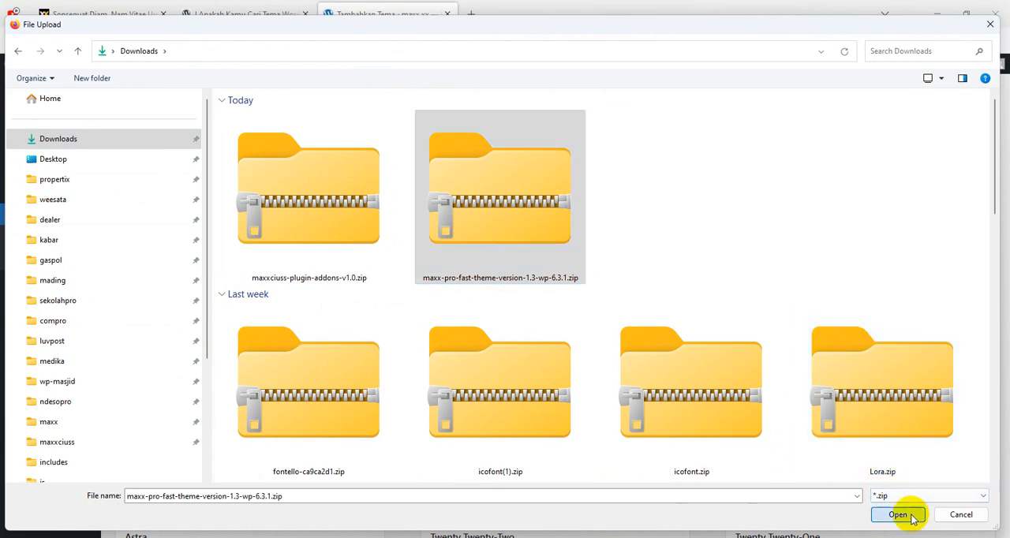
pyautogui.click(677, 214)
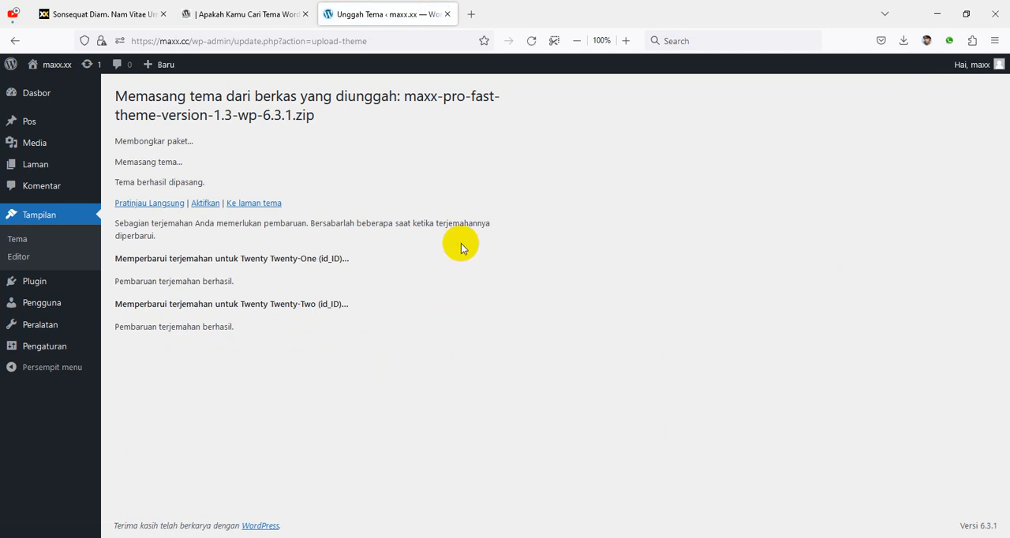
pyautogui.click(205, 202)
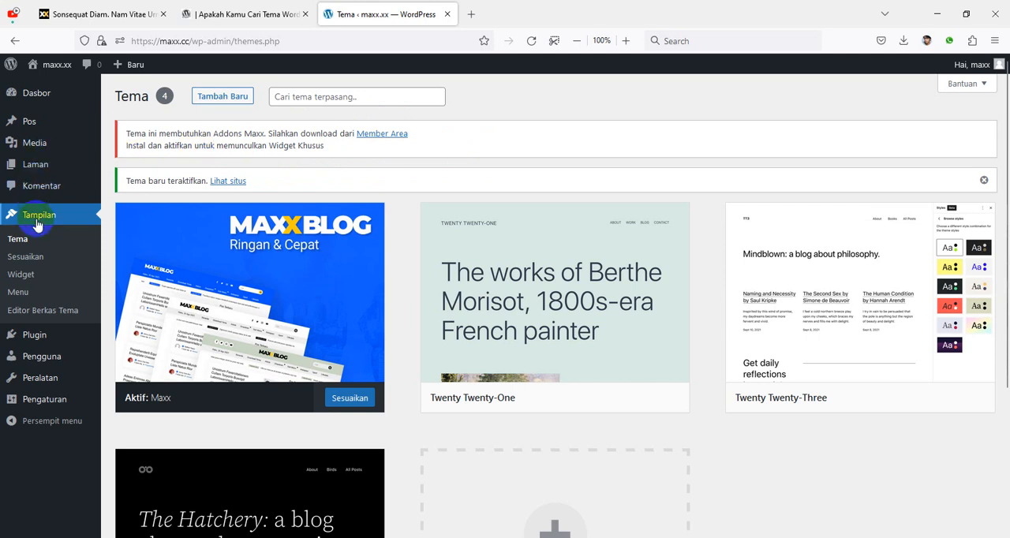
# Step: Open the form for uploading a new plugin (Unggah Plugin) as a .zip file
pyautogui.moveTo(44, 337)
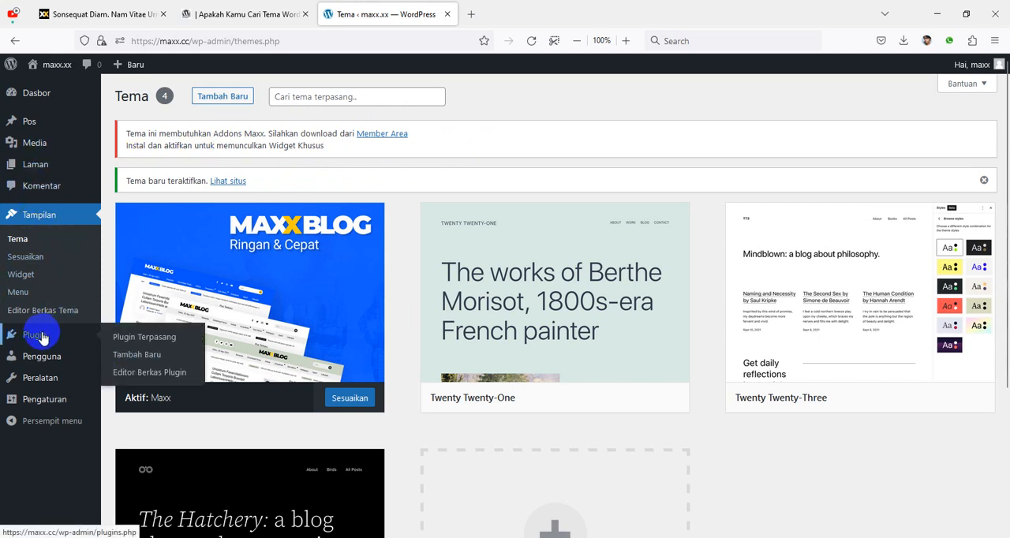
pyautogui.click(144, 356)
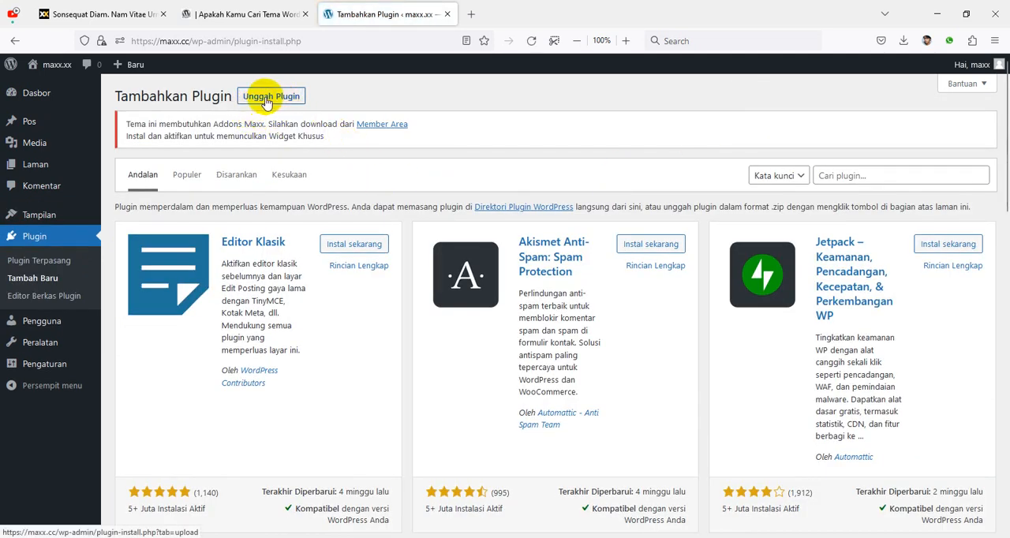
pyautogui.click(286, 101)
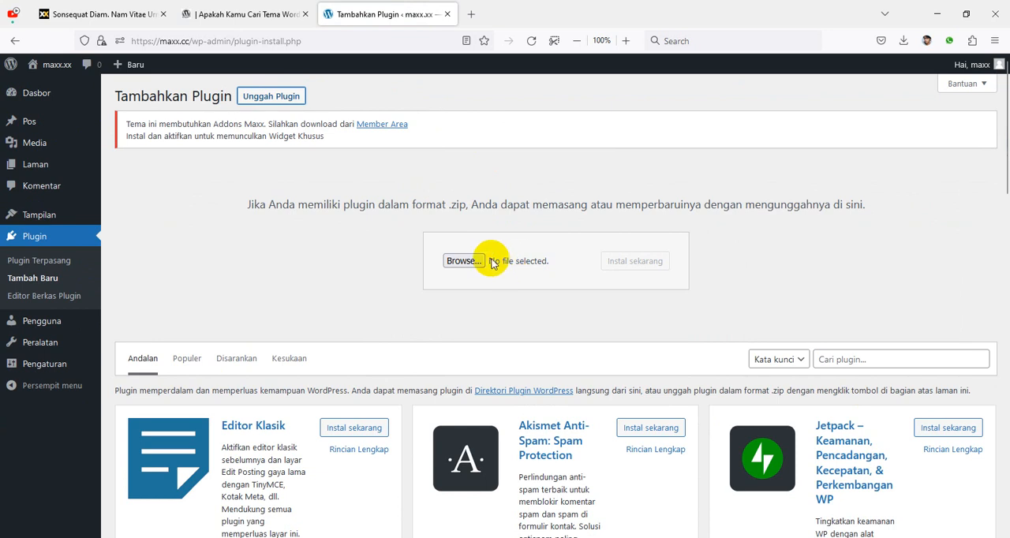
# Step: Install the plugin from maxxciuss-plugin-addons-v1.0.zip in the Downloads folder and activate it
pyautogui.click(467, 261)
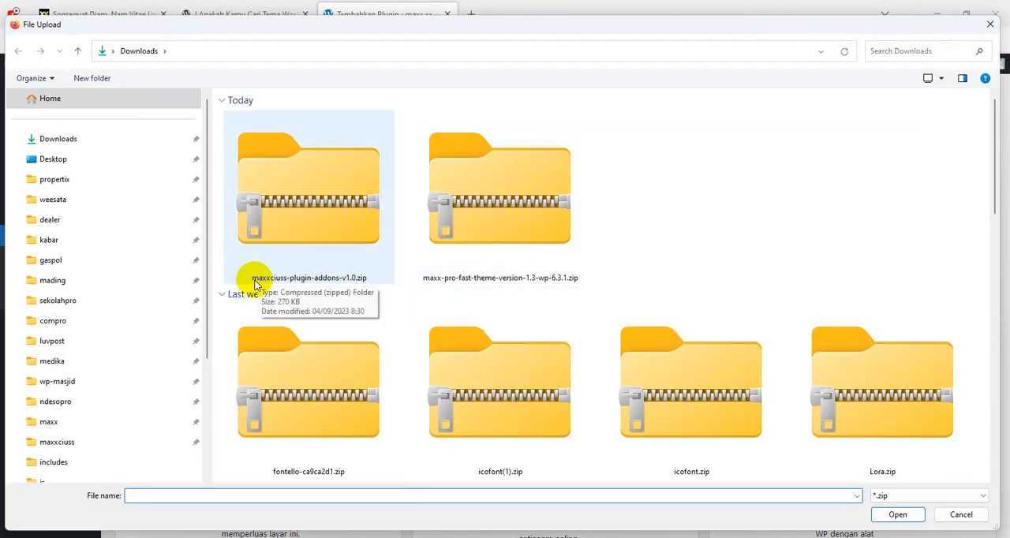
pyautogui.click(308, 232)
pyautogui.click(898, 514)
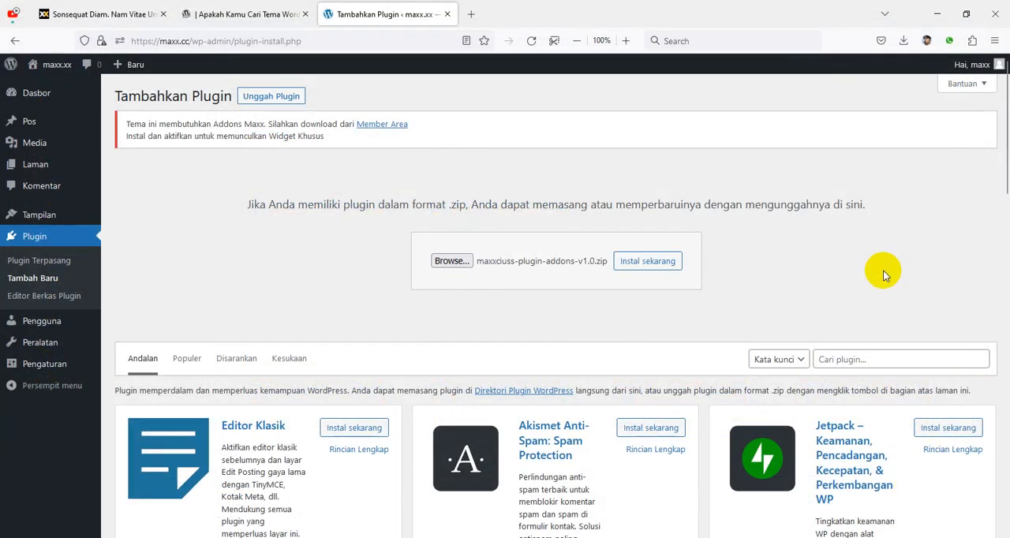
pyautogui.click(649, 262)
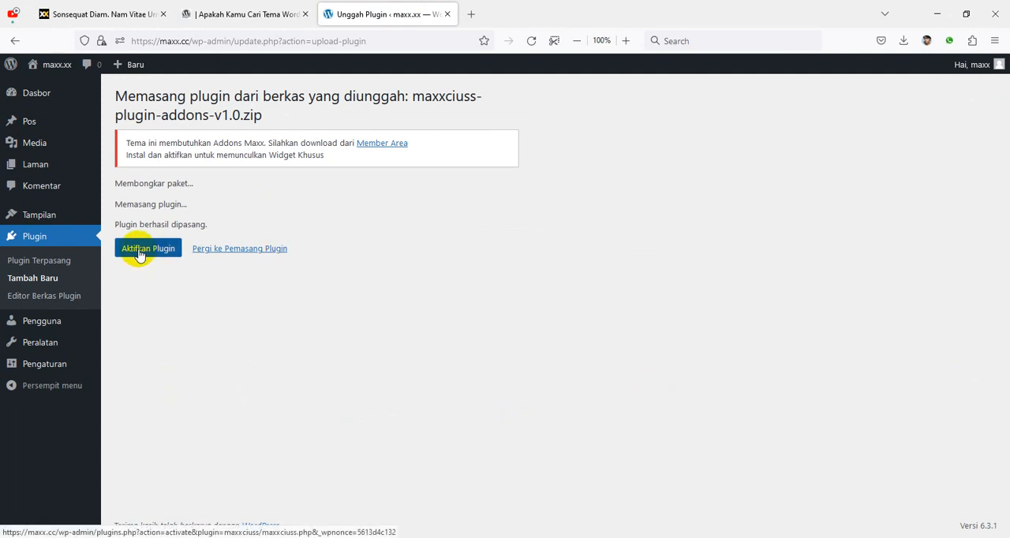
pyautogui.click(152, 254)
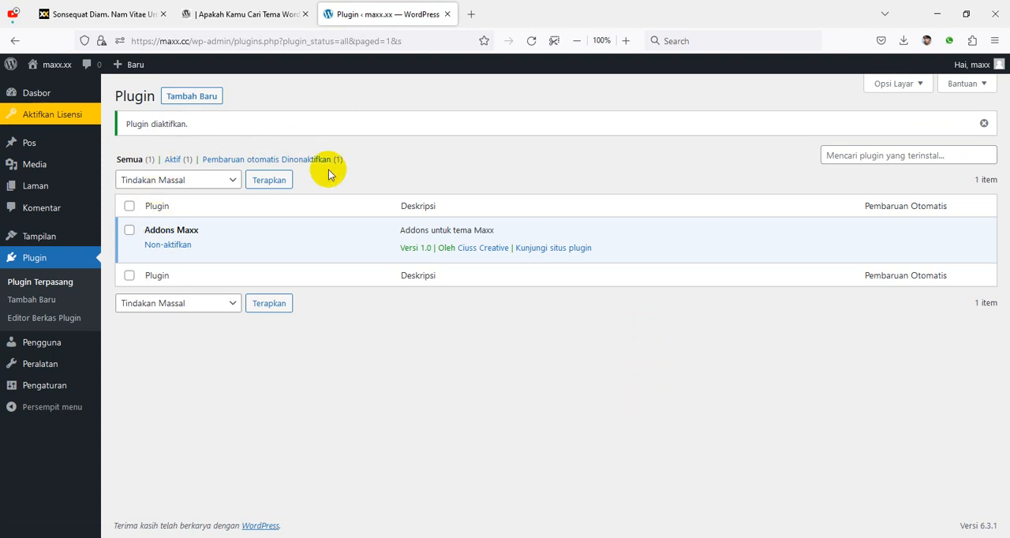
# Step: Activate the Maxx theme license with the license code copied from the Maxx Blog page in the Ciuss member area
pyautogui.click(52, 114)
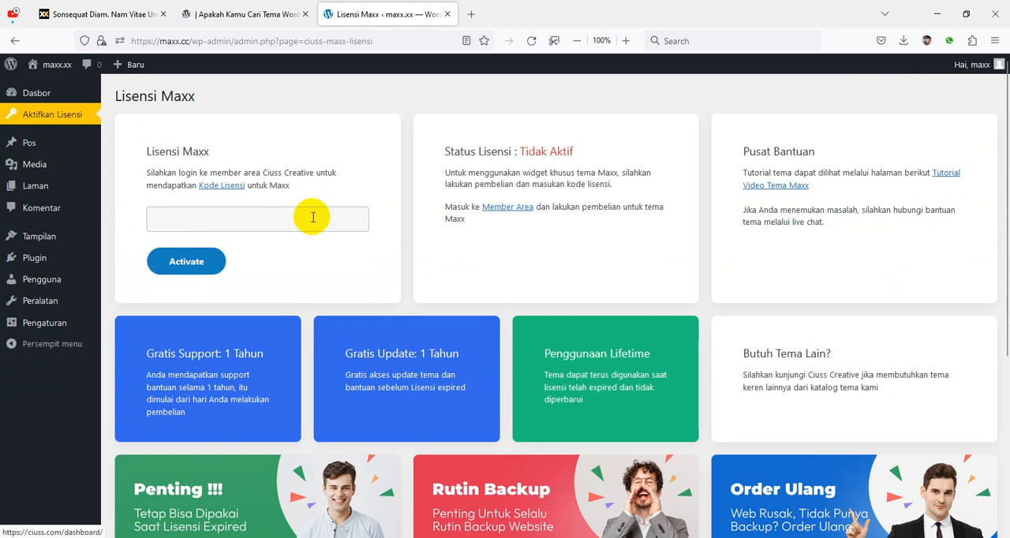
pyautogui.click(312, 217)
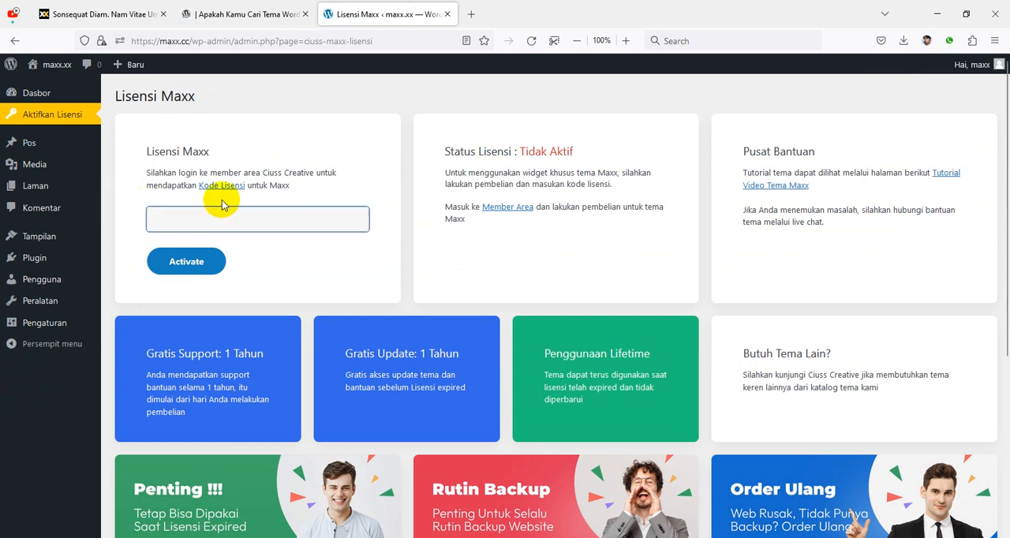
pyautogui.click(263, 24)
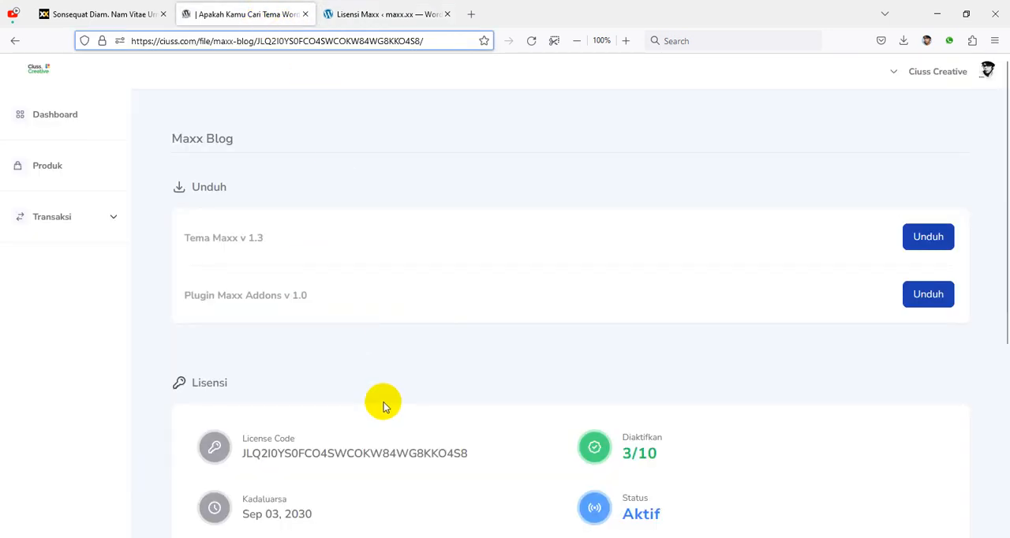
pyautogui.doubleClick(385, 452)
pyautogui.hotkey('ctrl', 'c')
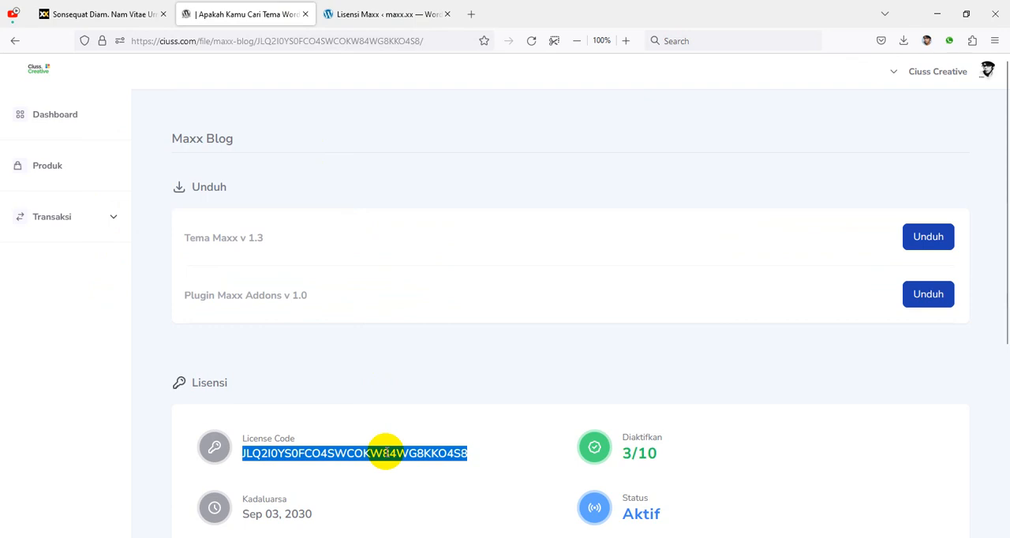
pyautogui.click(395, 16)
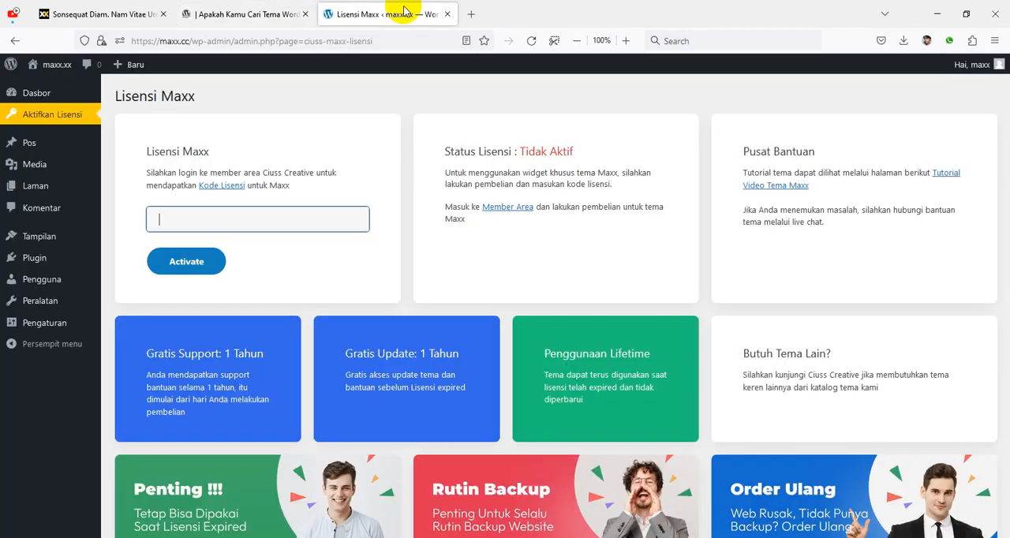
pyautogui.hotkey('ctrl', 'v')
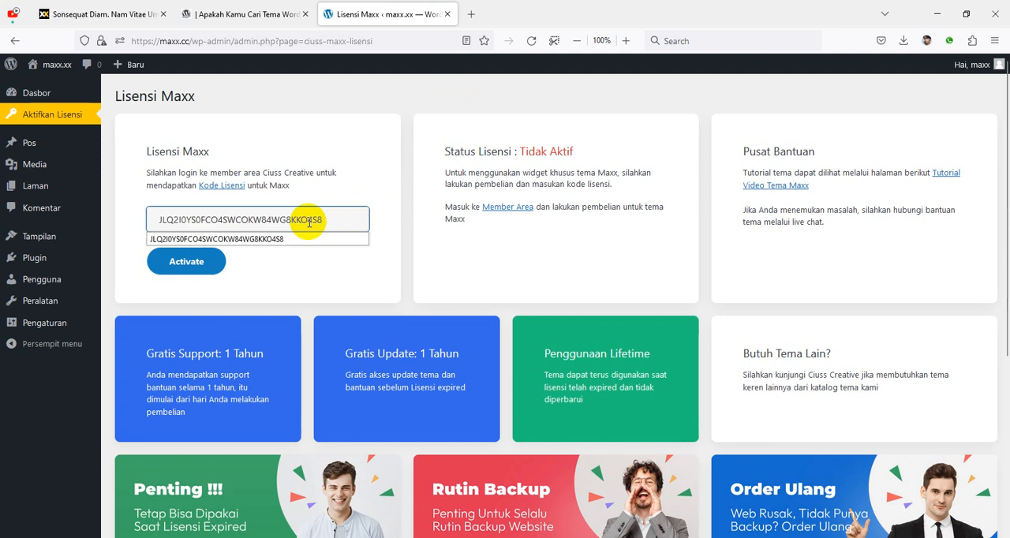
pyautogui.click(188, 264)
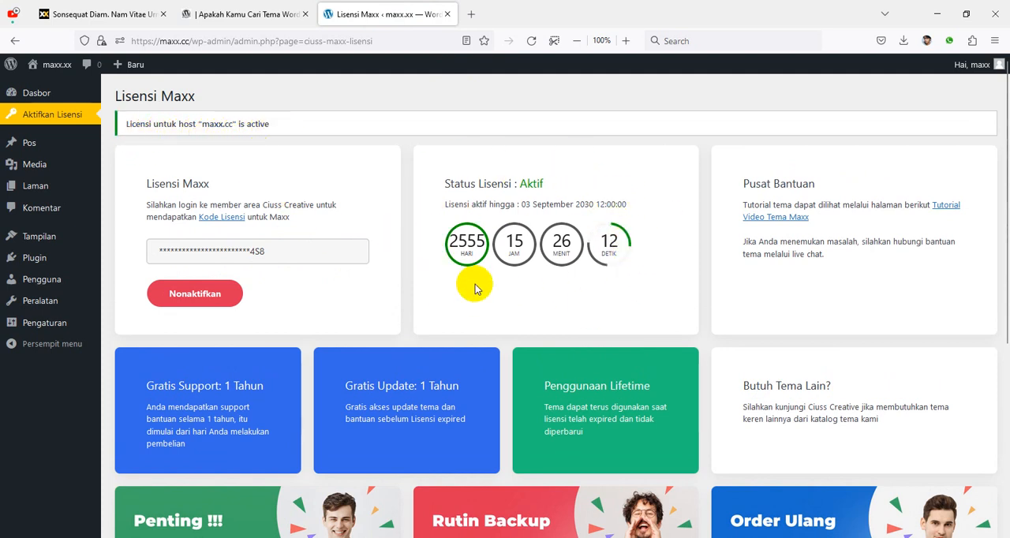
# Step: Examine the license status and the support, update, expiry, backup and reorder notes on the Lisensi Maxx page, and reload it
pyautogui.scroll(-3, 590, 219)
pyautogui.scroll(3, 604, 236)
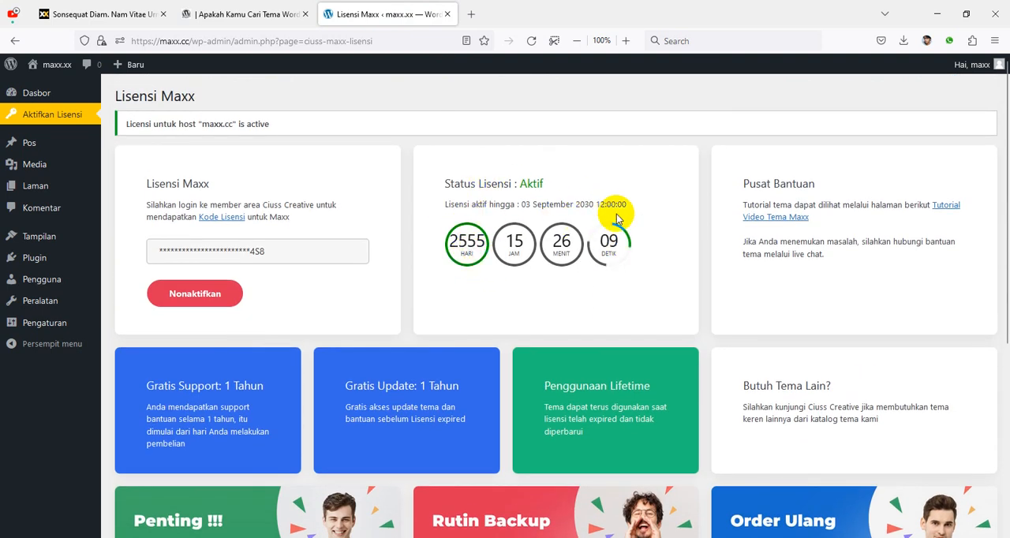
pyautogui.scroll(-1, 650, 266)
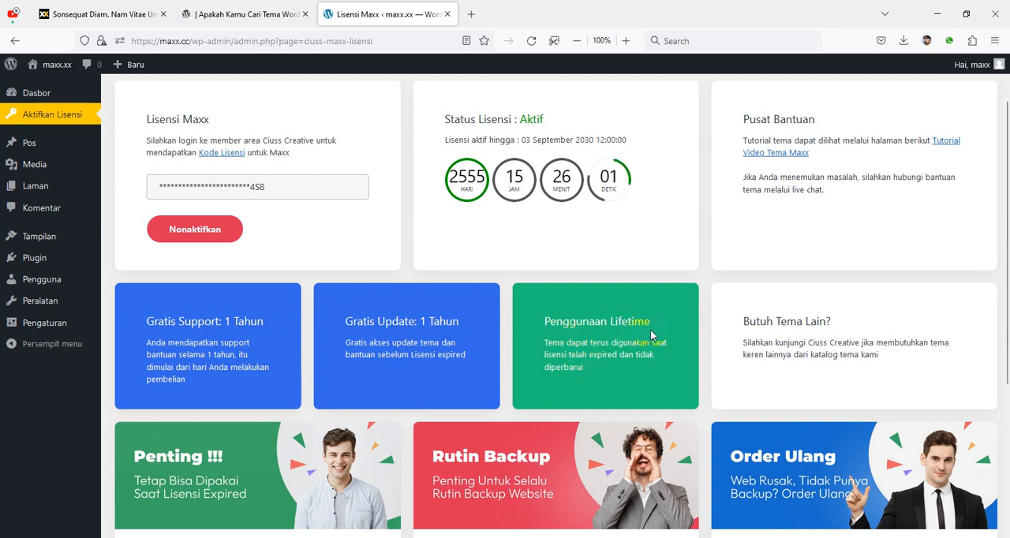
pyautogui.scroll(-1, 639, 322)
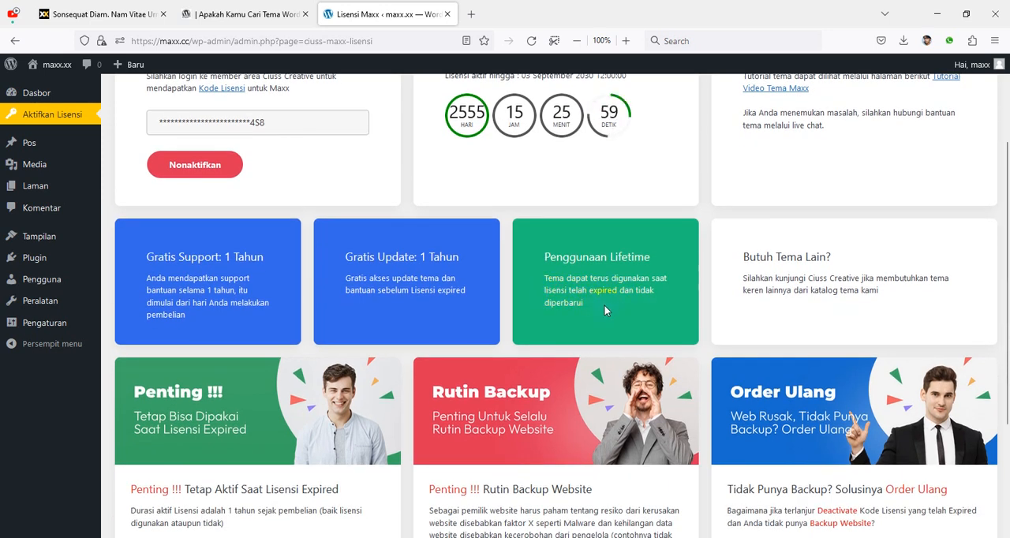
pyautogui.scroll(-1, 655, 276)
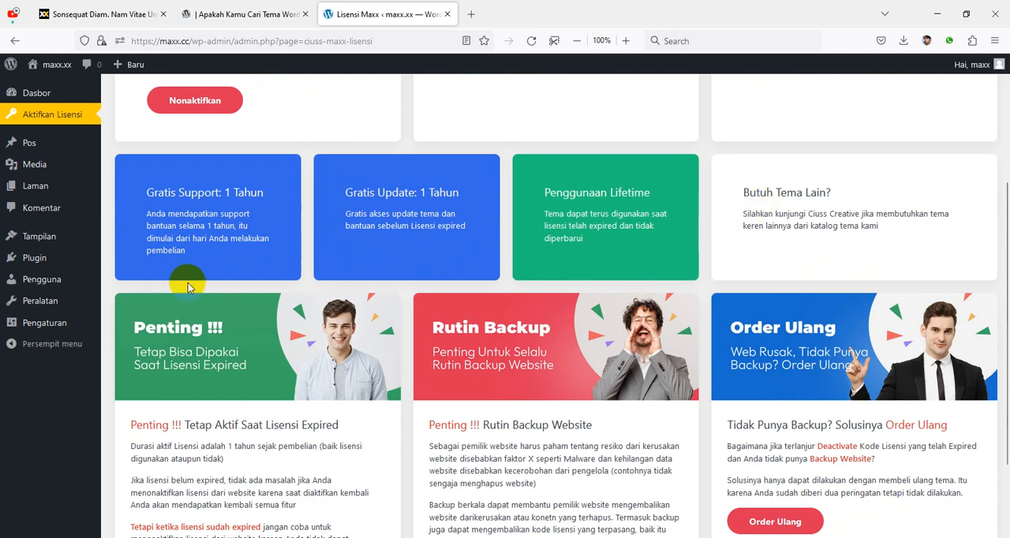
pyautogui.scroll(-1, 170, 300)
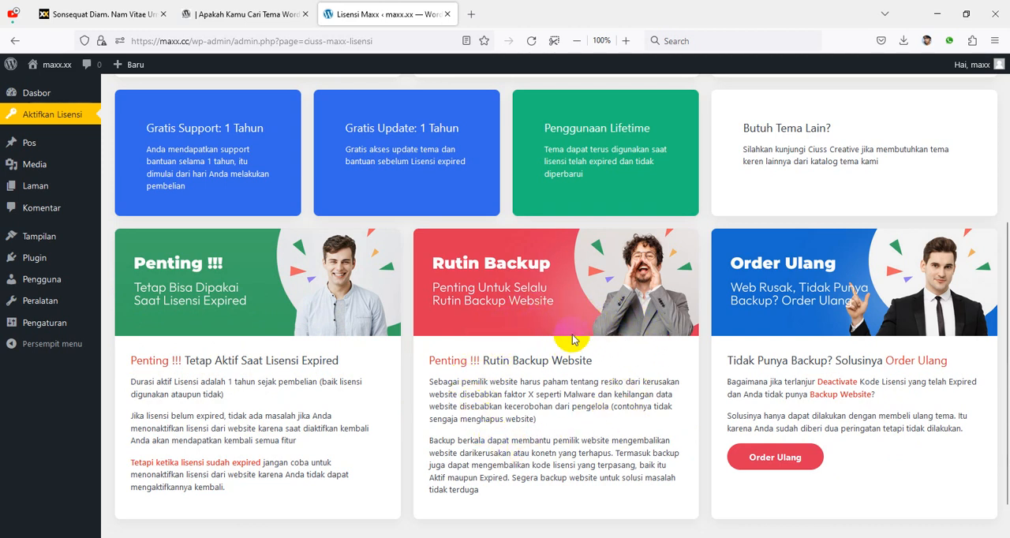
pyautogui.scroll(3, 573, 338)
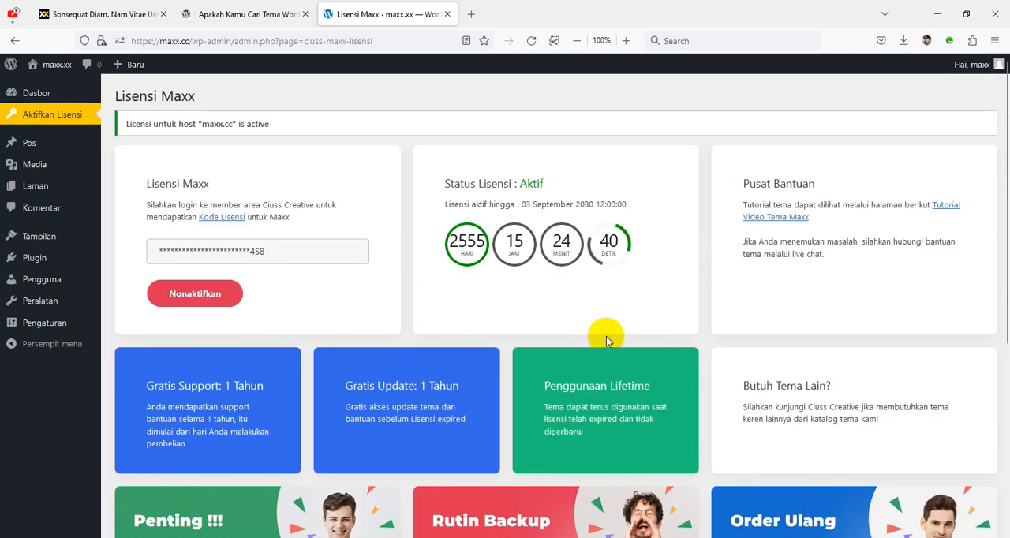
pyautogui.click(529, 42)
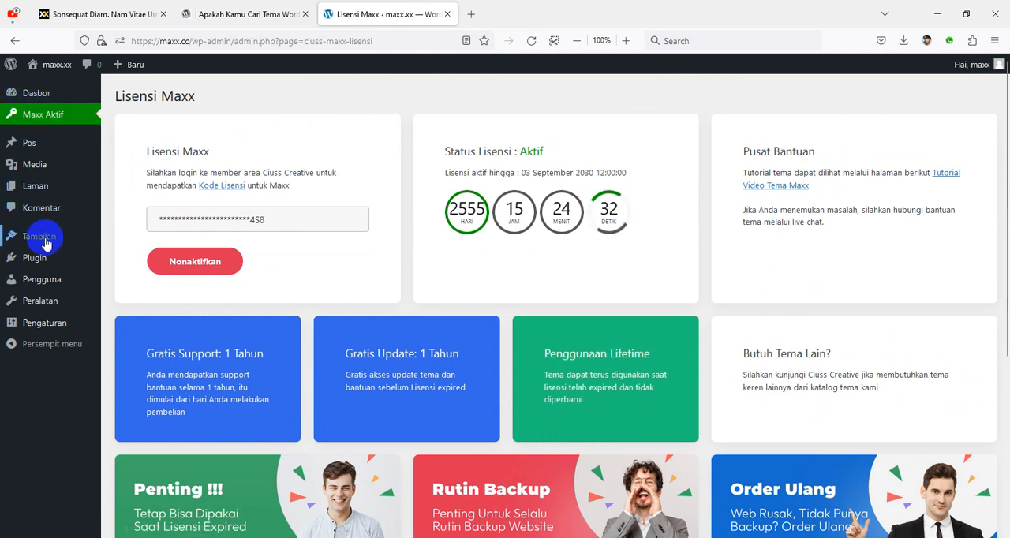
# Step: Open the site's public home page in a new browser tab to view it with the Maxx theme
pyautogui.rightClick(51, 71)
pyautogui.click(69, 79)
pyautogui.click(499, 14)
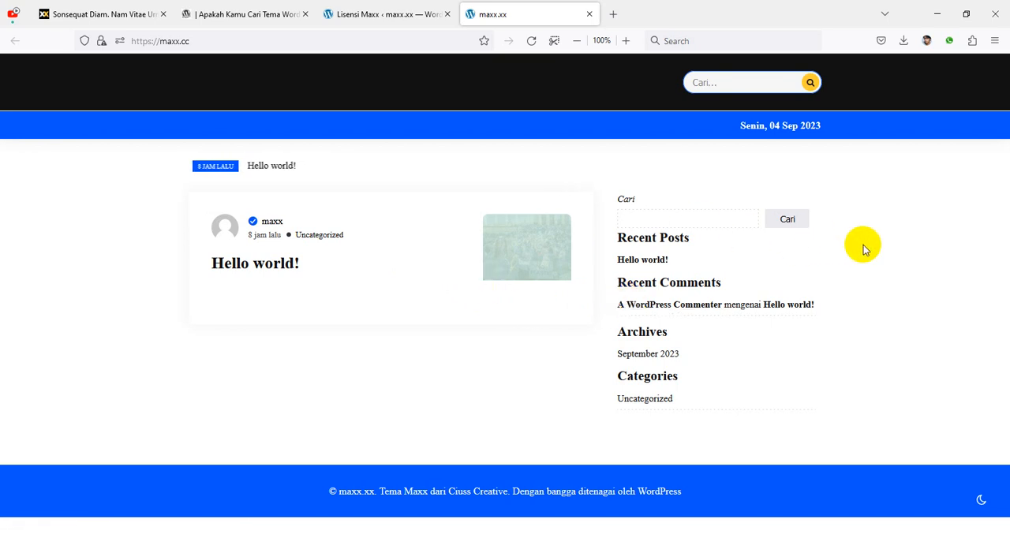
# Step: In the theme customizer's Identitas Situs section, upload MAXX-BLUE.png from Local Disk (D:) and choose it as the logo
pyautogui.click(387, 17)
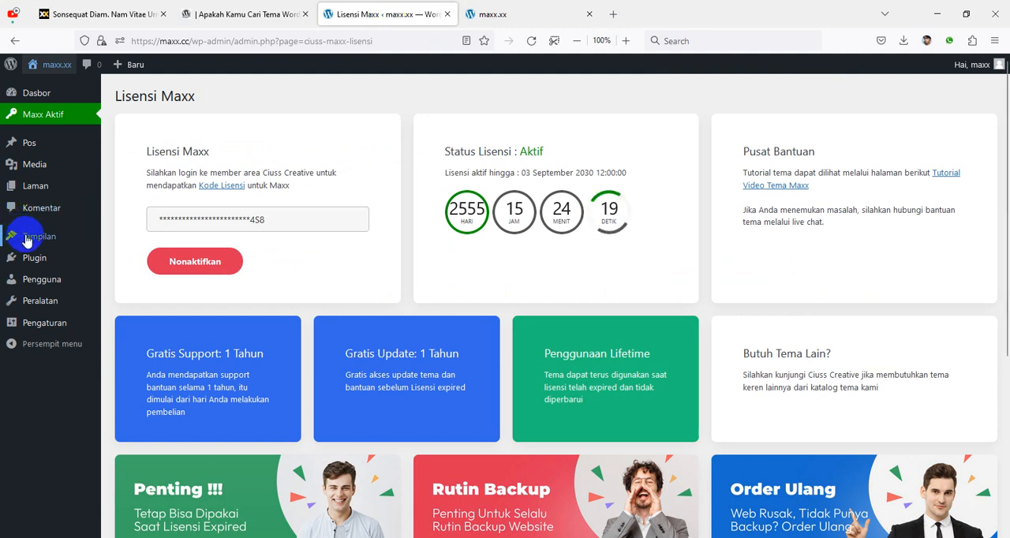
pyautogui.moveTo(28, 241)
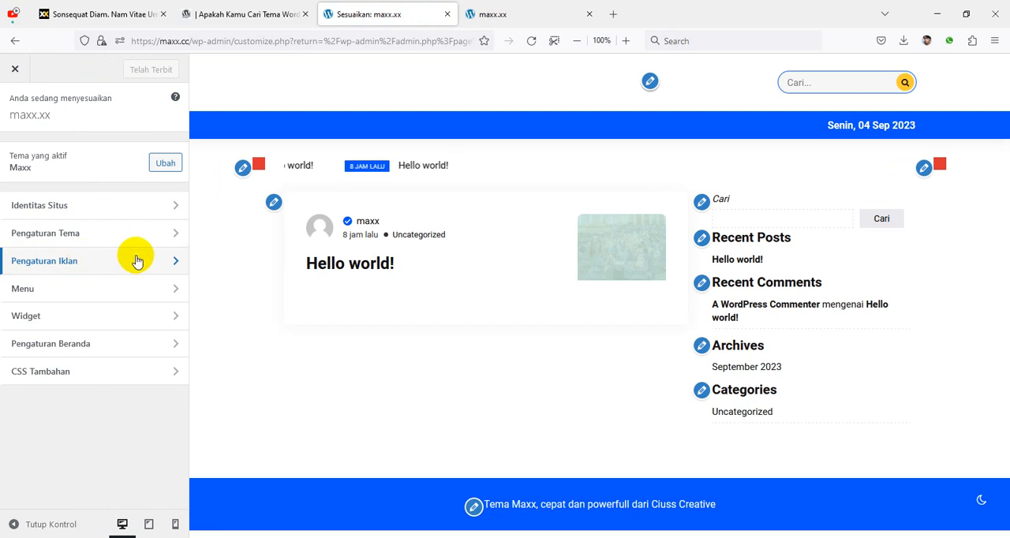
pyautogui.click(60, 212)
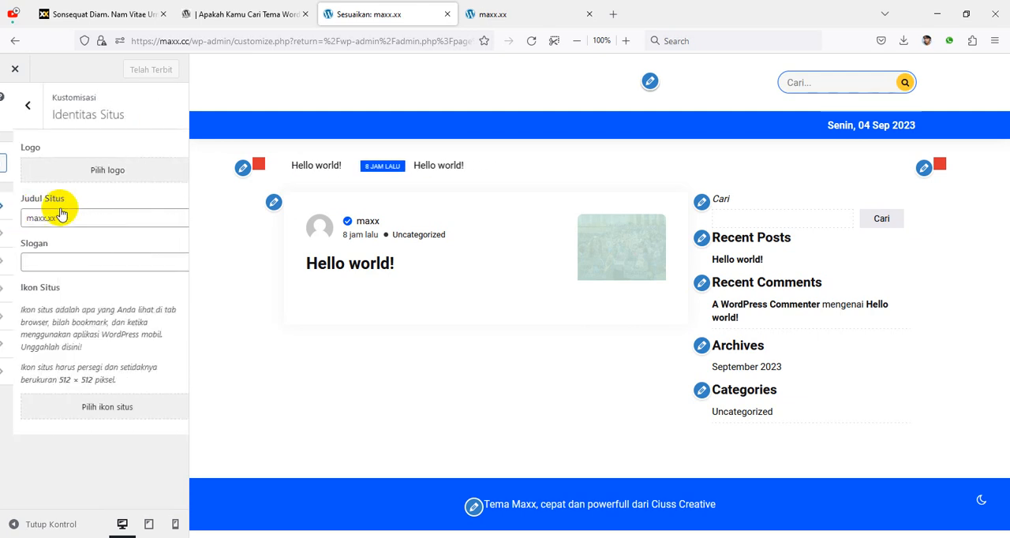
pyautogui.click(96, 171)
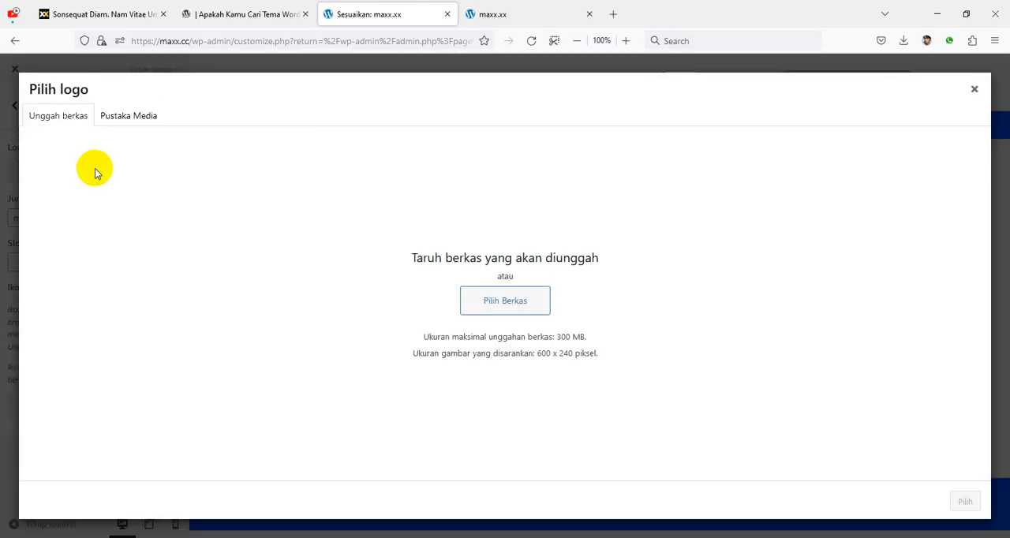
pyautogui.click(488, 293)
pyautogui.scroll(-3, 144, 253)
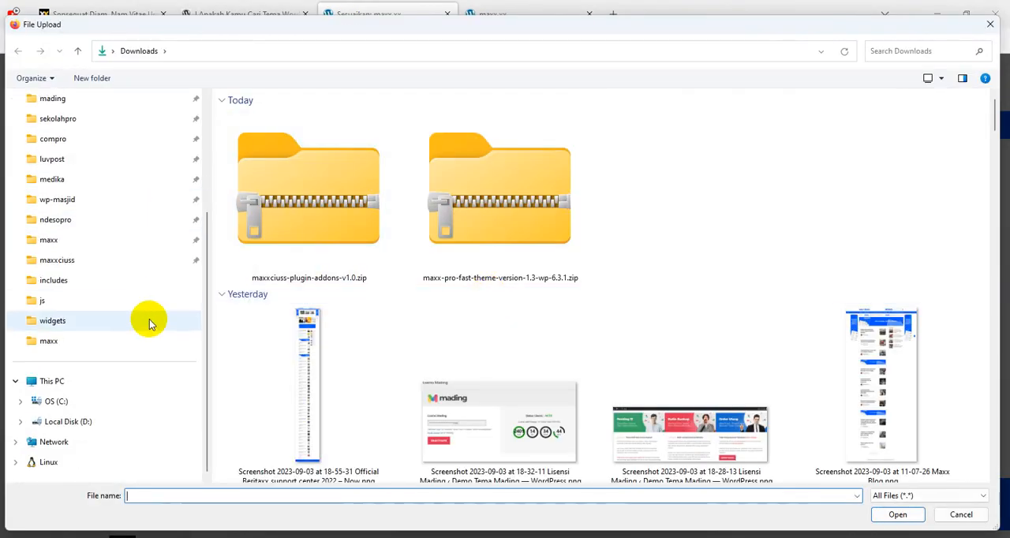
pyautogui.click(120, 418)
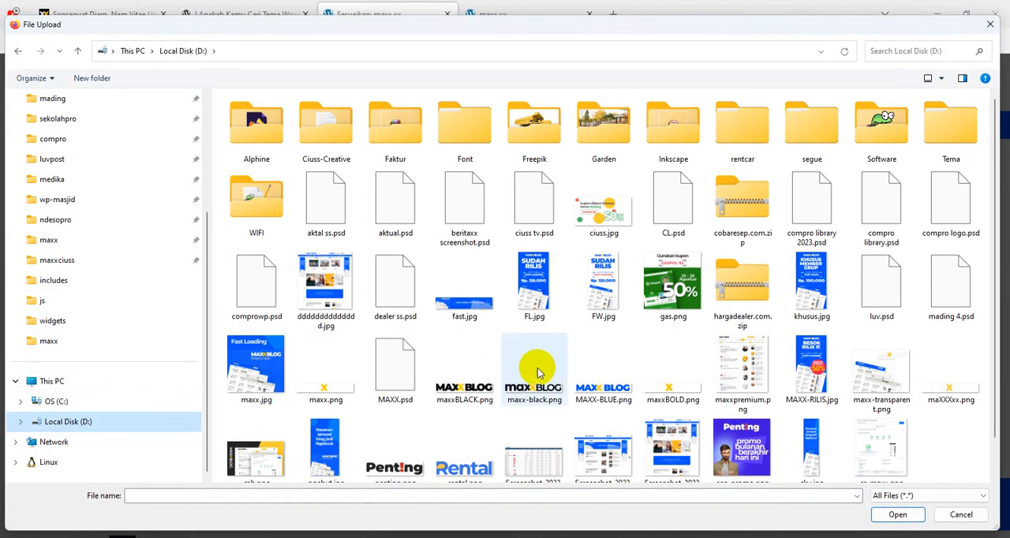
pyautogui.click(591, 397)
pyautogui.click(898, 515)
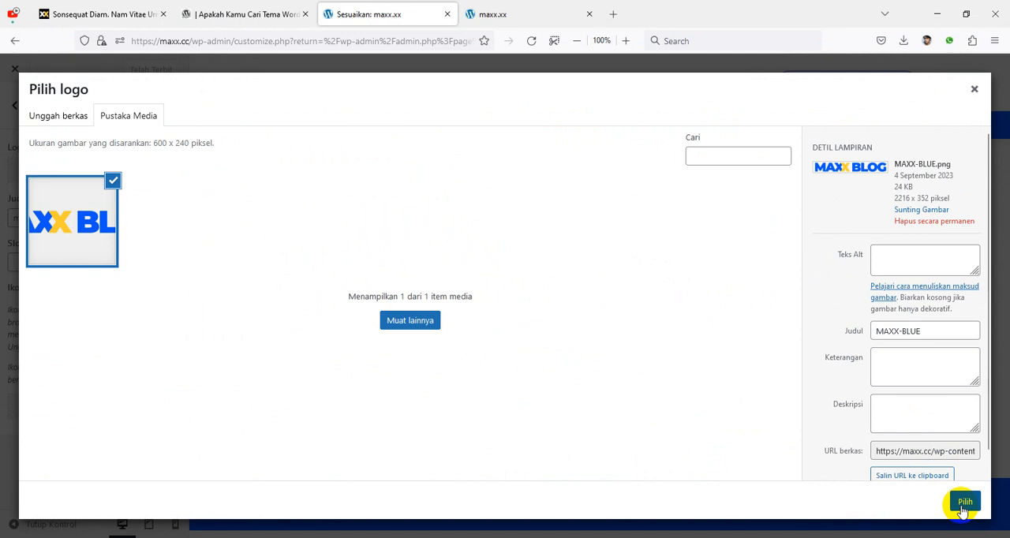
pyautogui.click(965, 503)
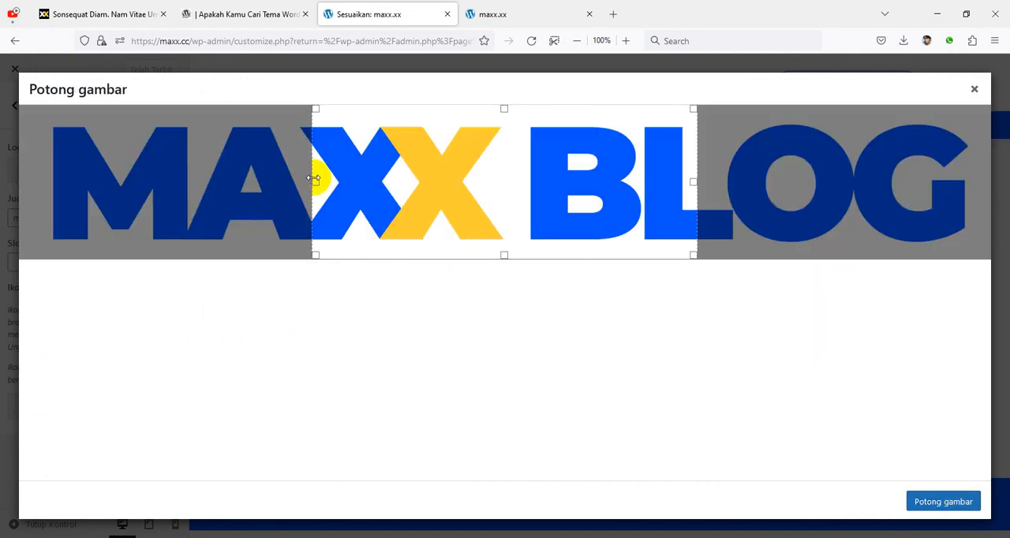
# Step: Widen the crop area on both sides to include the whole MAXX BLOG lettering and crop the logo
pyautogui.moveTo(290, 179); pyautogui.dragTo(42, 197)
pyautogui.moveTo(694, 178); pyautogui.dragTo(972, 181)
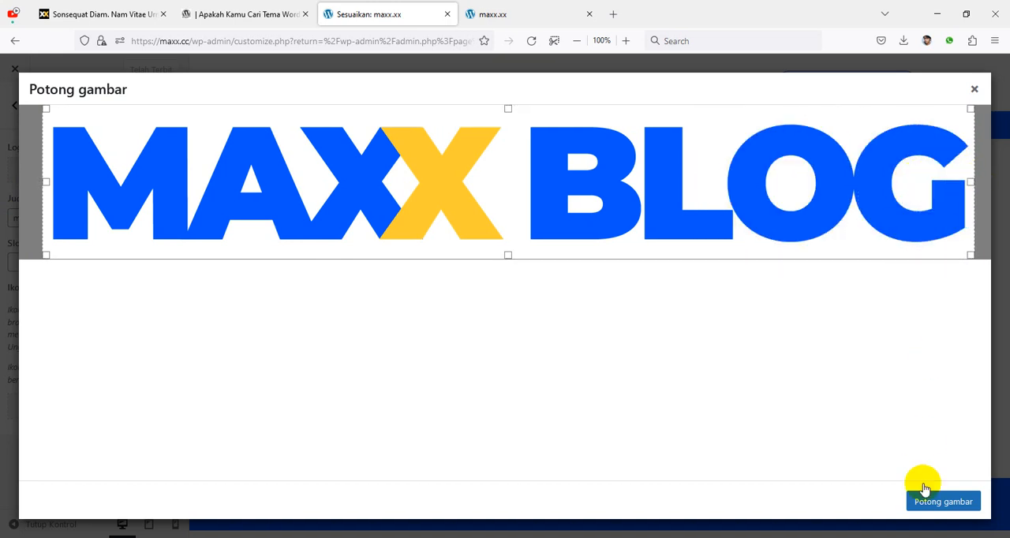
pyautogui.click(942, 502)
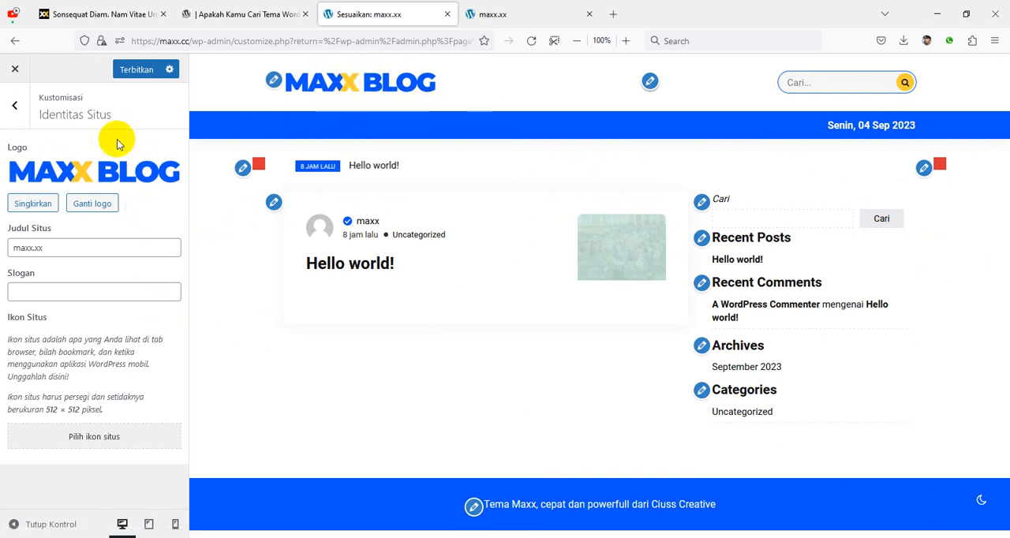
# Step: In the theme's Pengaturan Global section, set the box width (Lebar Boks) to 1200 pixels
pyautogui.click(13, 105)
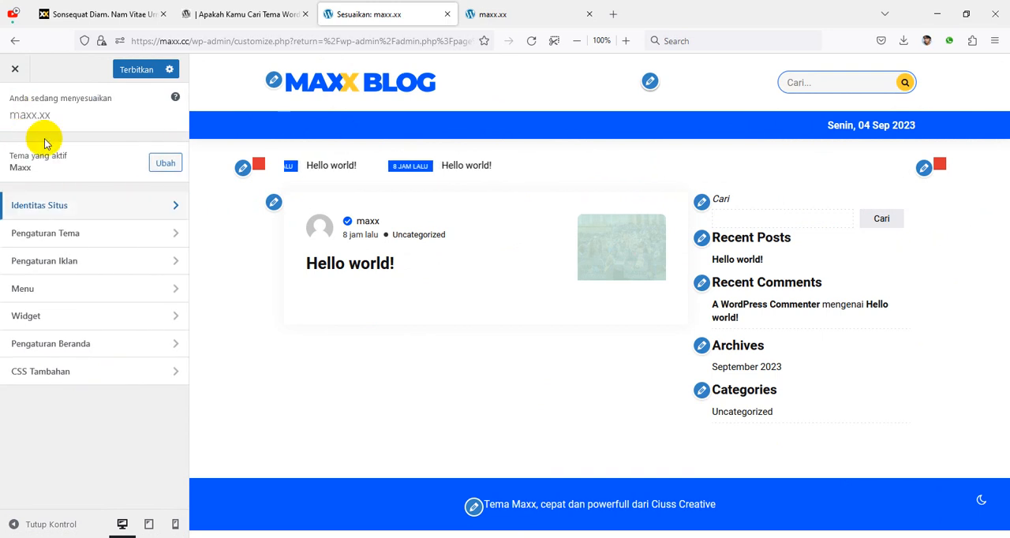
pyautogui.click(85, 238)
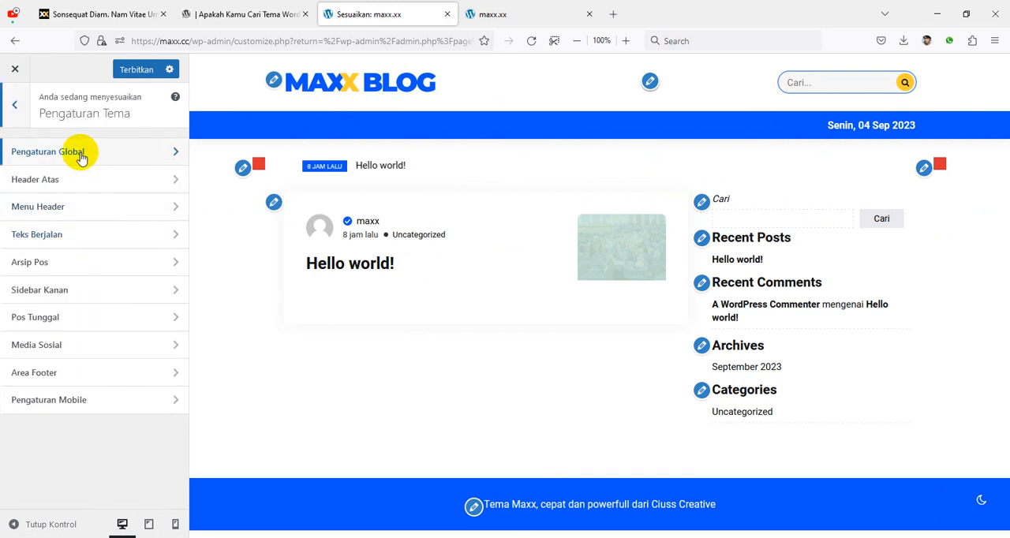
pyautogui.click(81, 157)
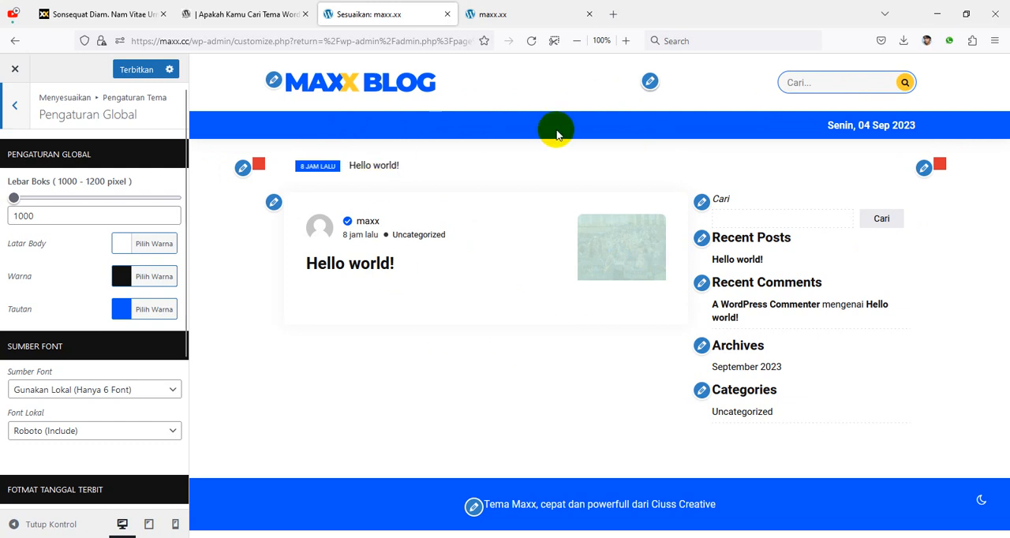
pyautogui.moveTo(16, 198); pyautogui.dragTo(187, 218)
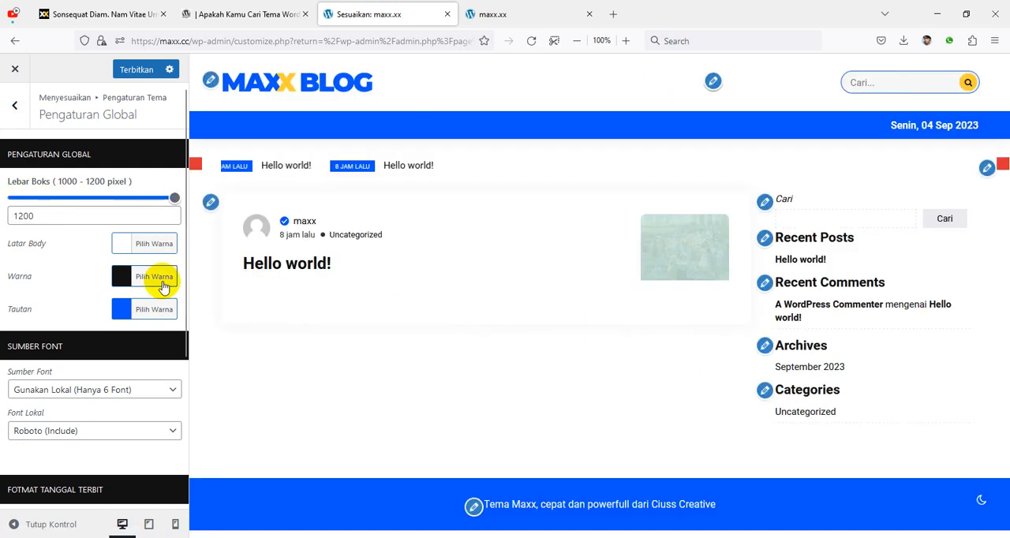
# Step: Publish the customizer changes and reload the public home page to check the logo and box width
pyautogui.click(509, 15)
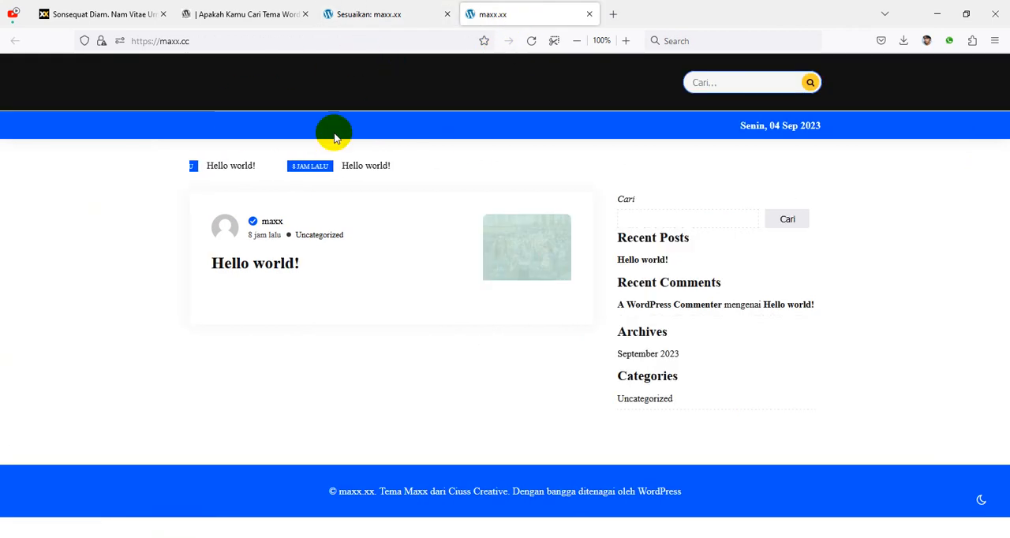
pyautogui.click(385, 26)
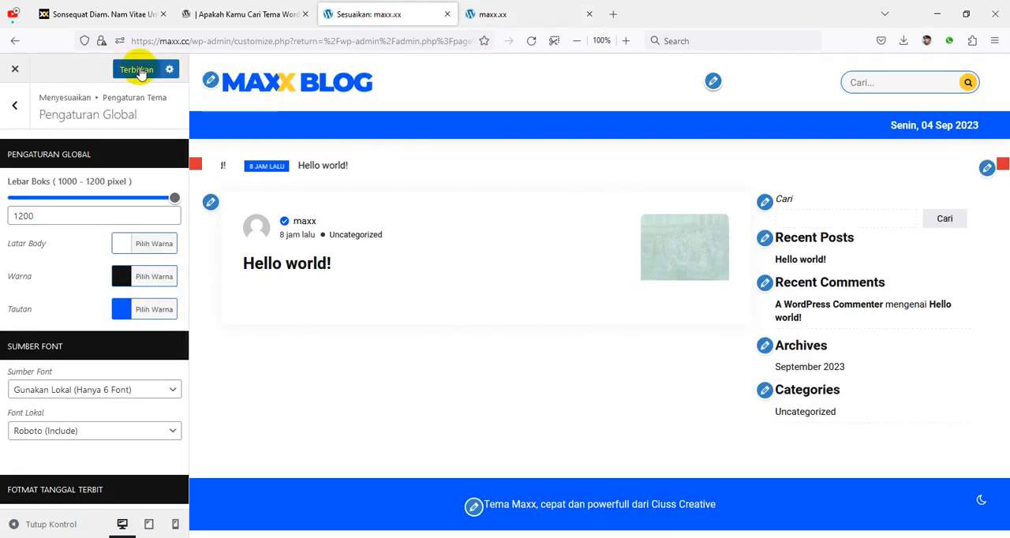
pyautogui.click(526, 14)
pyautogui.click(532, 43)
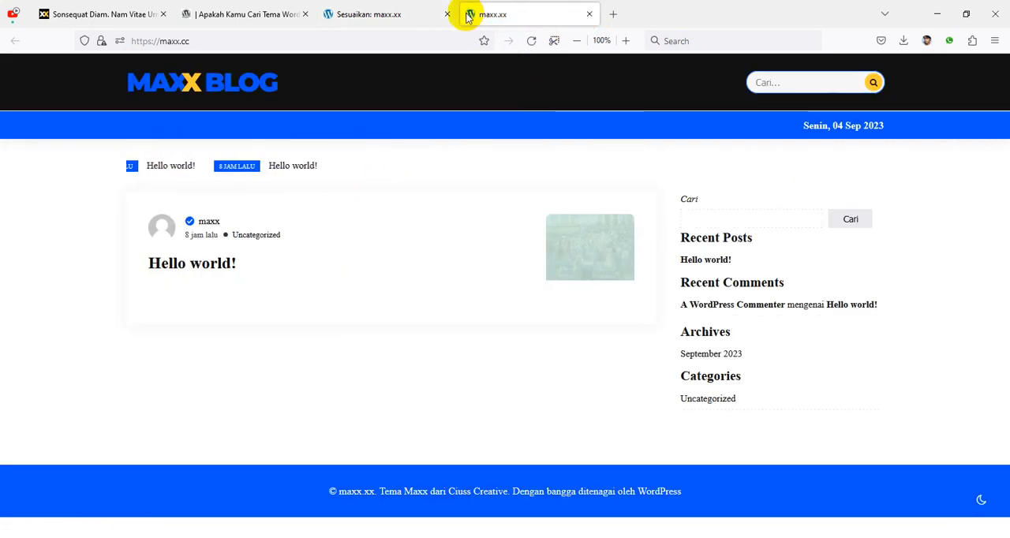
# Step: Back in the customizer, set the body background color (Latar Body) to the red #dd3333
pyautogui.click(373, 18)
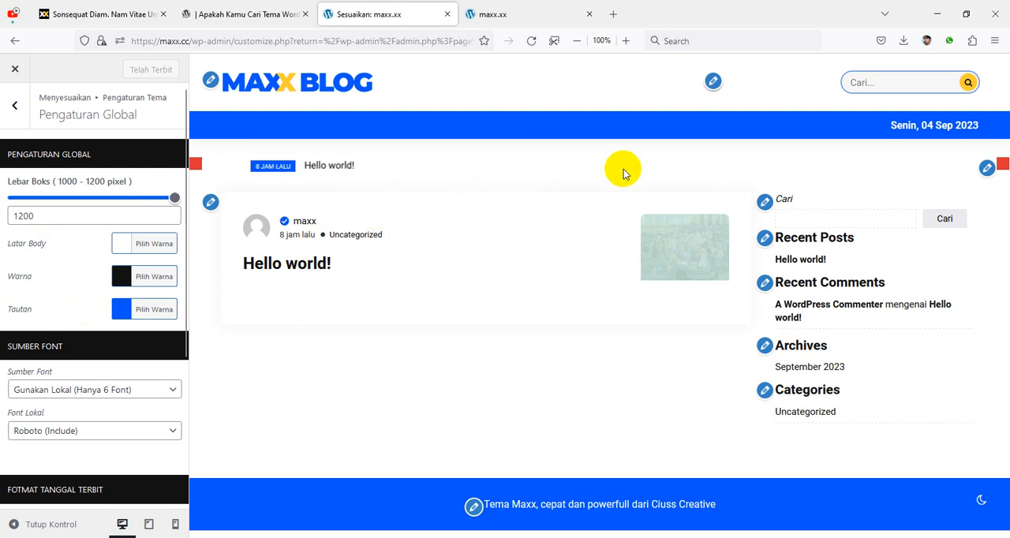
pyautogui.click(122, 245)
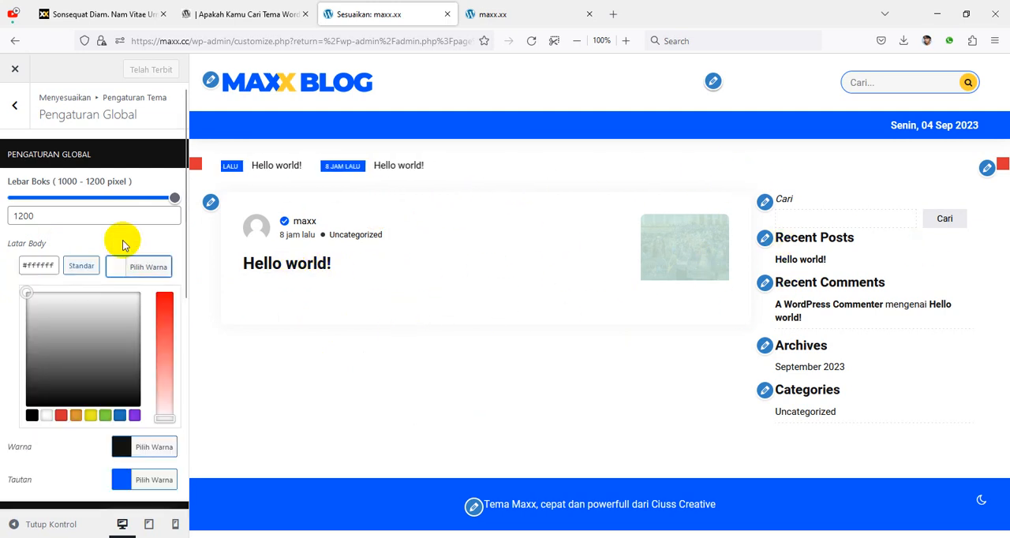
pyautogui.click(61, 416)
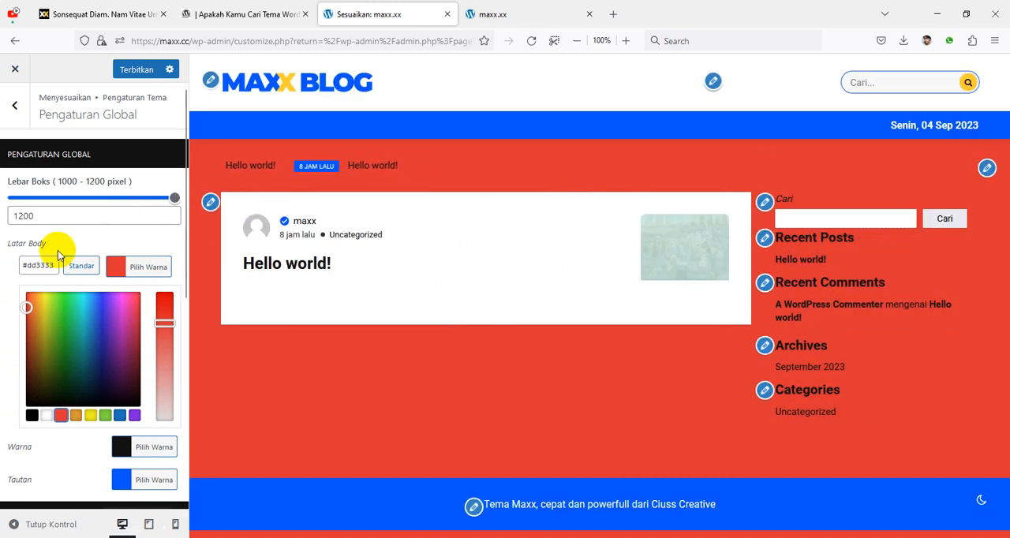
# Step: Set the body background color (Latar Body) to white #ffffff and close its color picker
pyautogui.click(45, 416)
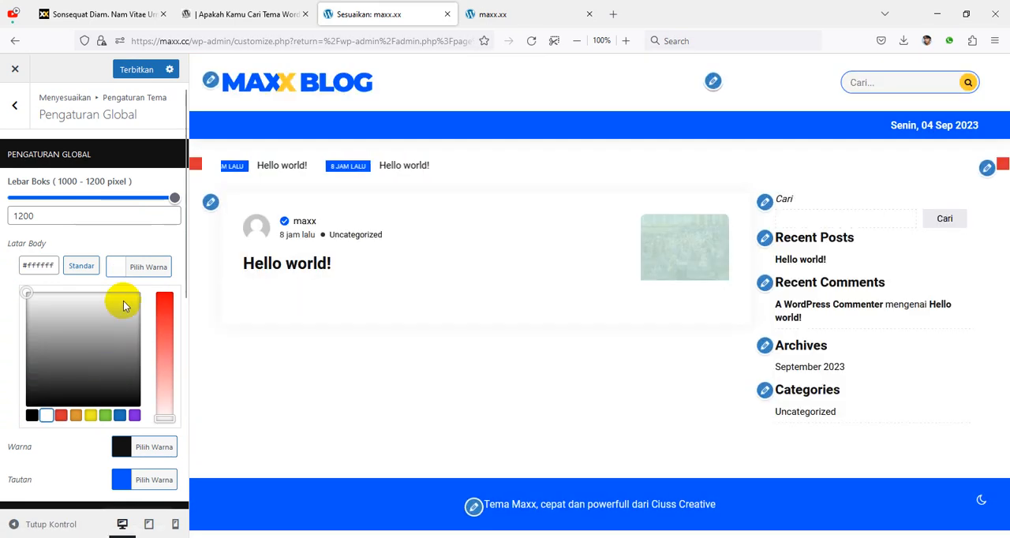
pyautogui.click(115, 237)
# Step: Examine the available font sources under Sumber Font and the choices in the Font Lokal list
pyautogui.scroll(-3, 78, 174)
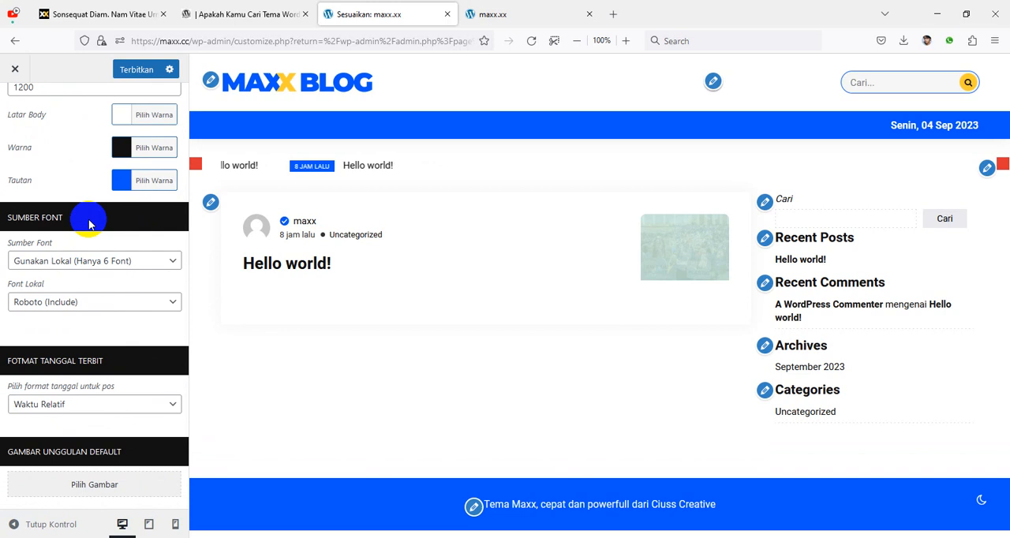
pyautogui.click(81, 264)
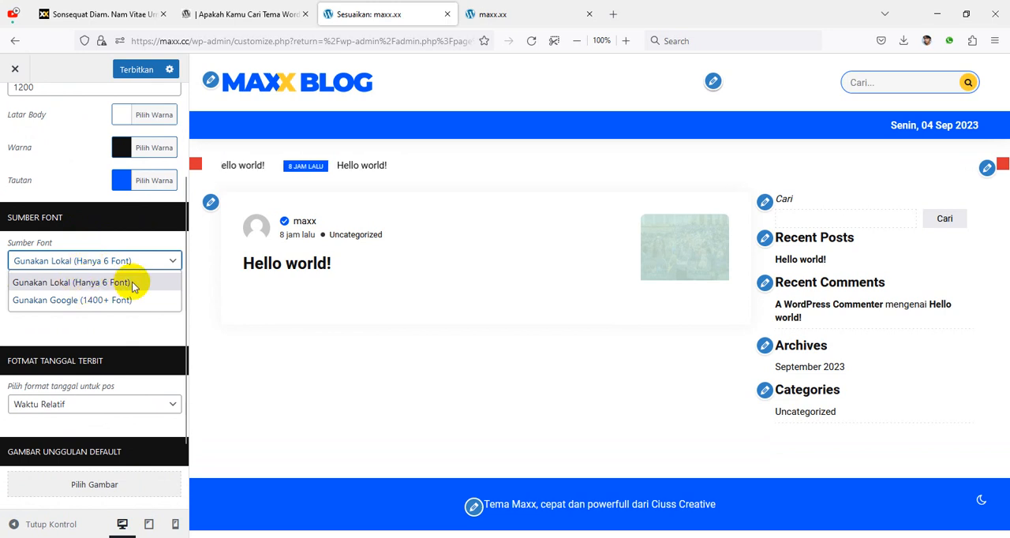
pyautogui.click(122, 264)
pyautogui.click(75, 306)
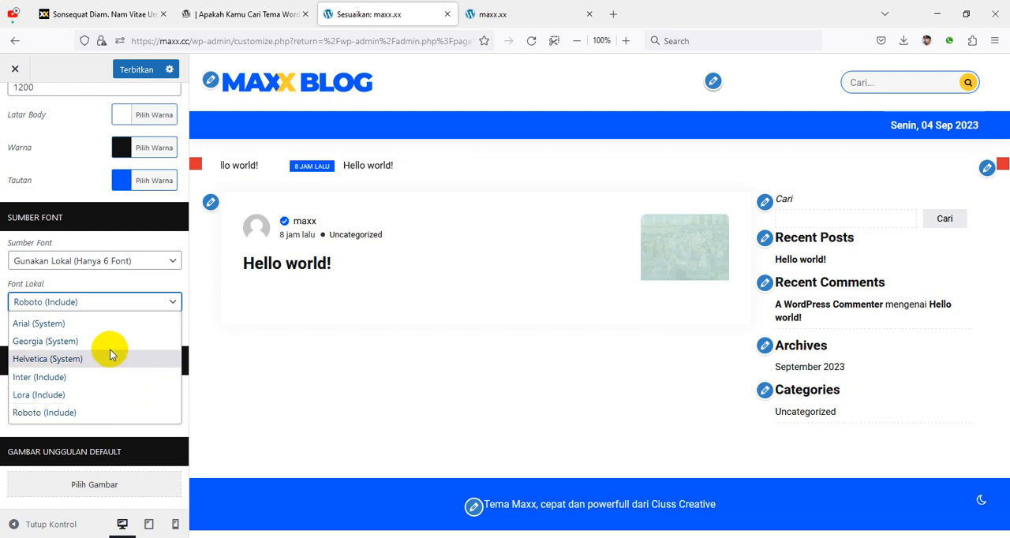
pyautogui.click(101, 273)
# Step: Switch the font source to Gunakan Google (1400+ Font) and browse the Google fonts on offer
pyautogui.click(75, 265)
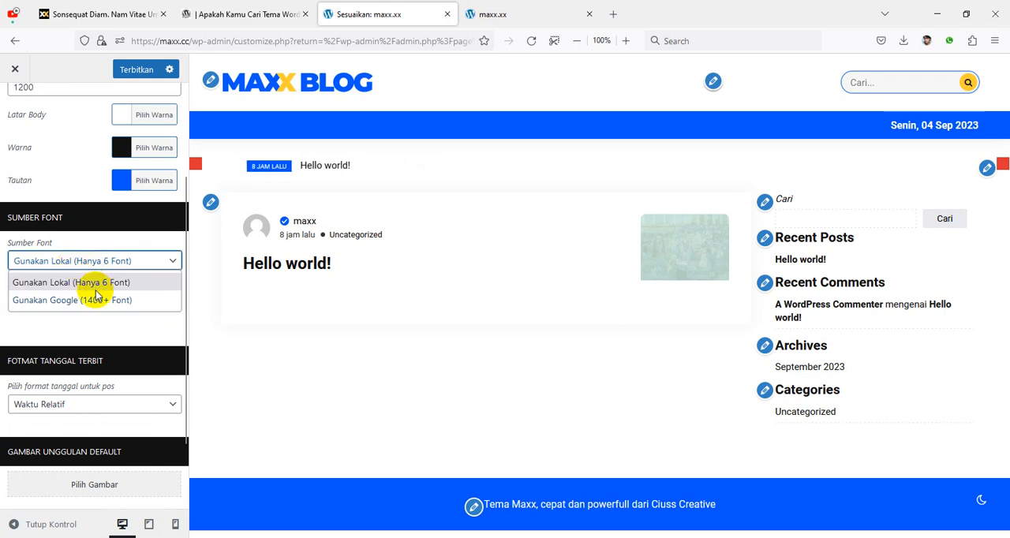
pyautogui.click(68, 300)
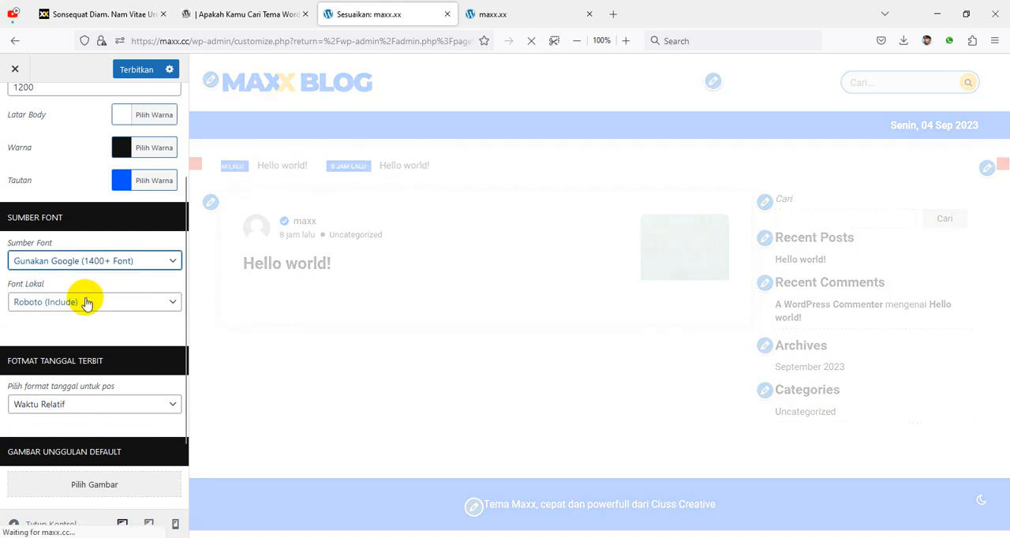
pyautogui.click(76, 300)
pyautogui.scroll(-1, 86, 276)
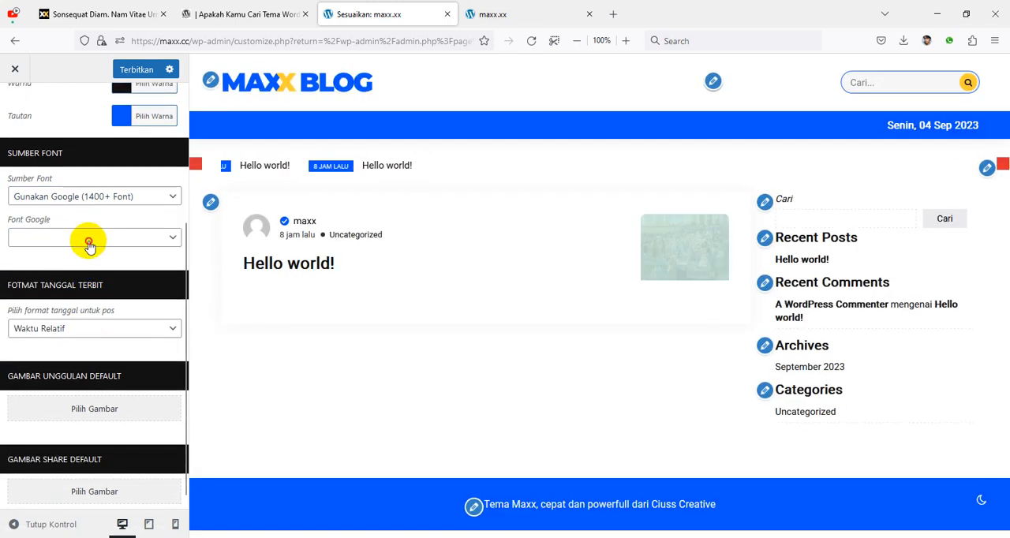
pyautogui.click(88, 239)
pyautogui.scroll(-20, 90, 324)
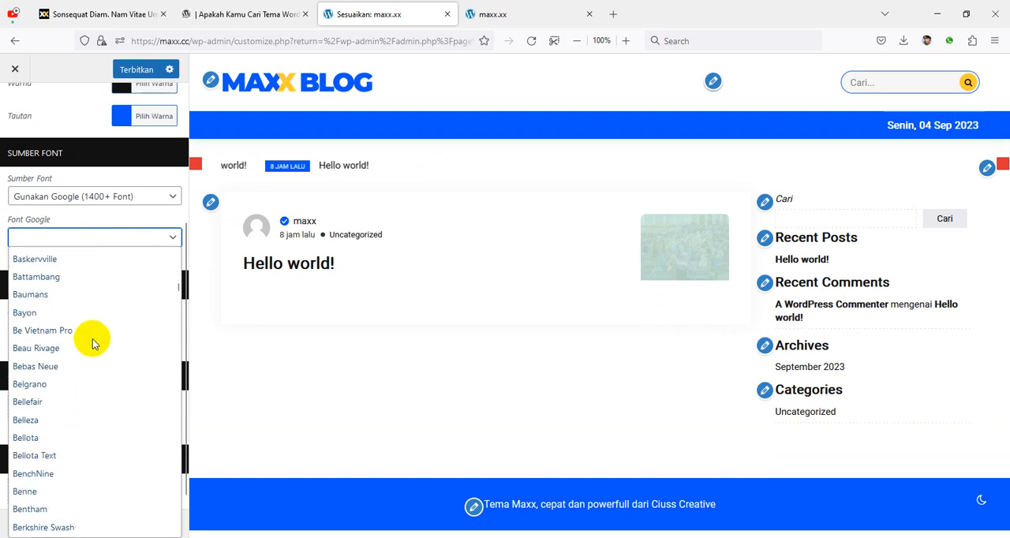
pyautogui.scroll(2, 95, 351)
pyautogui.scroll(20, 94, 351)
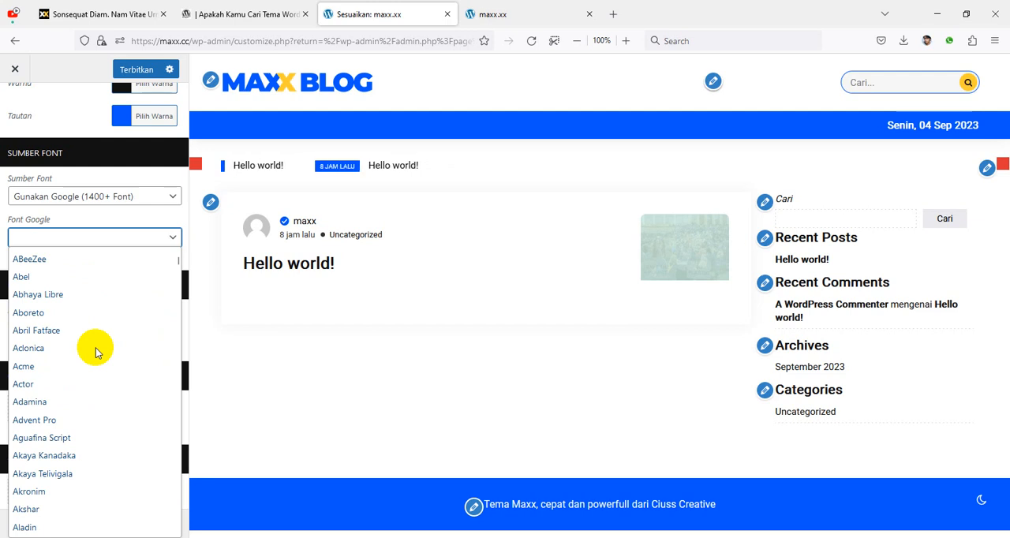
# Step: Return the font source to Gunakan Lokal (Hanya 6 Font) without picking a Google font
pyautogui.click(114, 221)
pyautogui.click(110, 199)
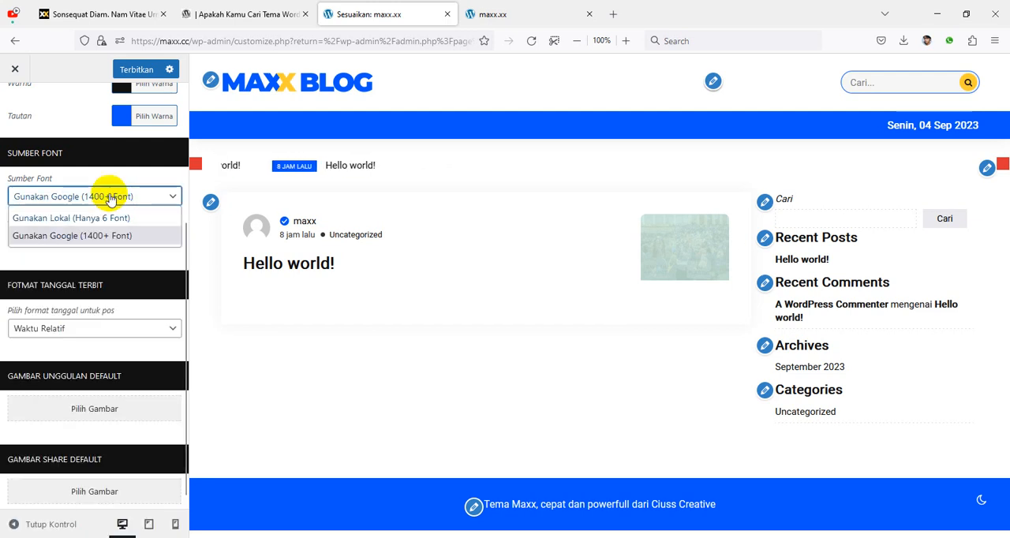
pyautogui.click(101, 218)
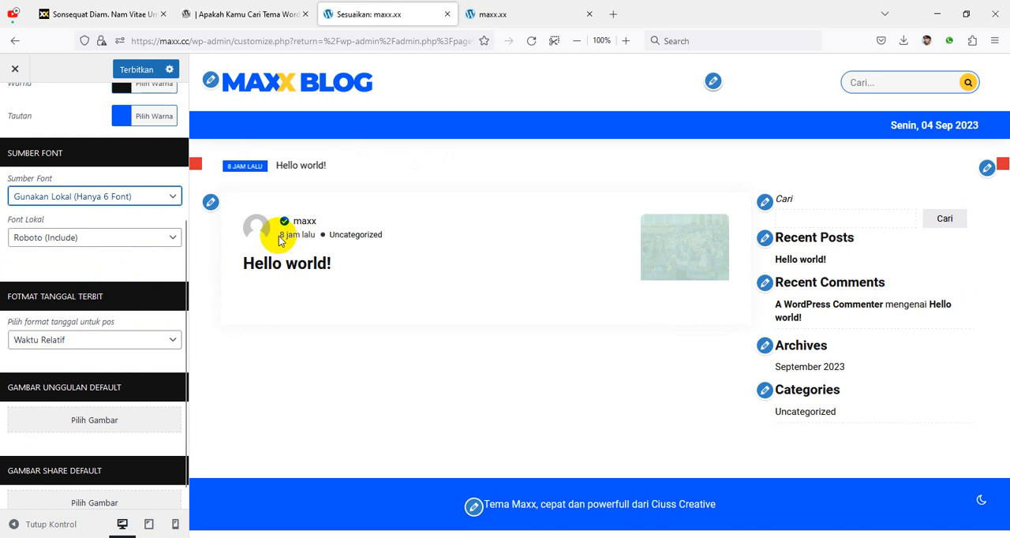
# Step: Try the Tanggal Terbit date format for posts, and return the format to Waktu Relatif
pyautogui.moveTo(279, 241); pyautogui.dragTo(301, 246)
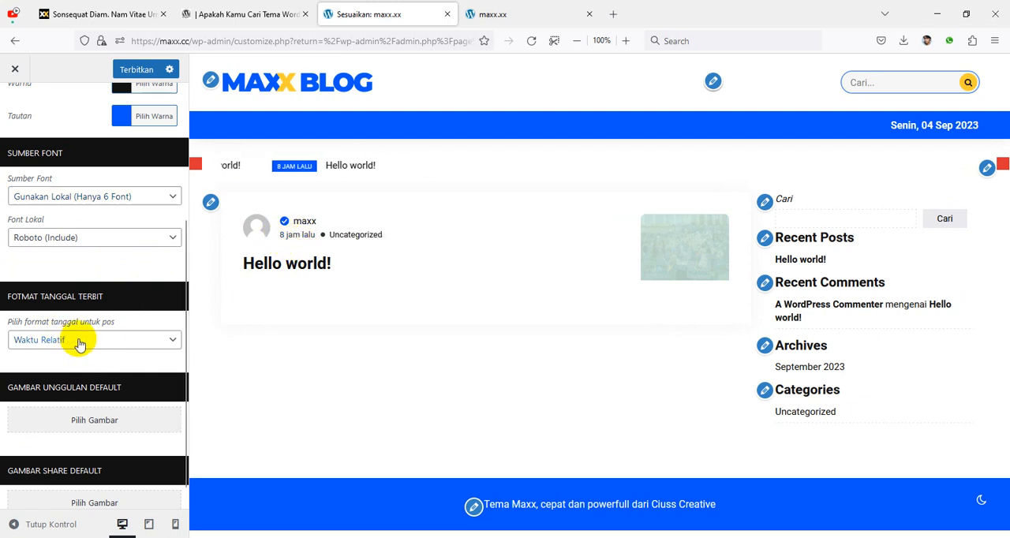
pyautogui.click(54, 341)
pyautogui.click(65, 378)
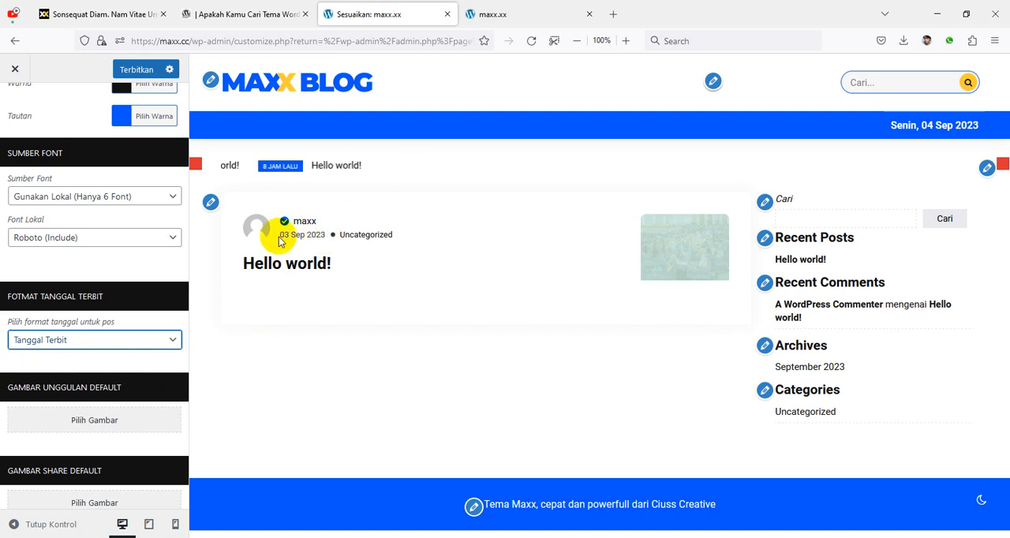
pyautogui.click(90, 341)
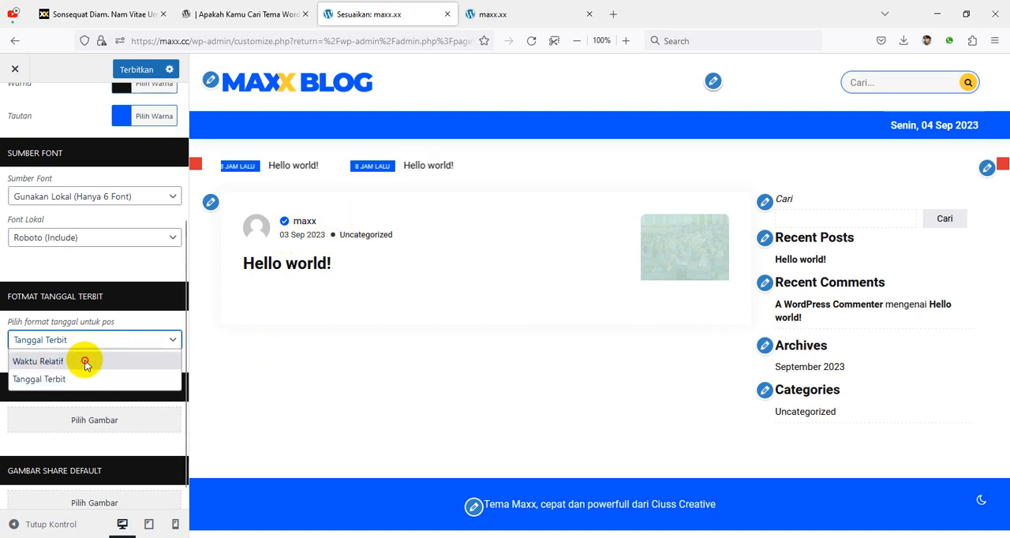
pyautogui.click(85, 362)
# Step: Publish the changed global theme settings
pyautogui.scroll(-1, 135, 330)
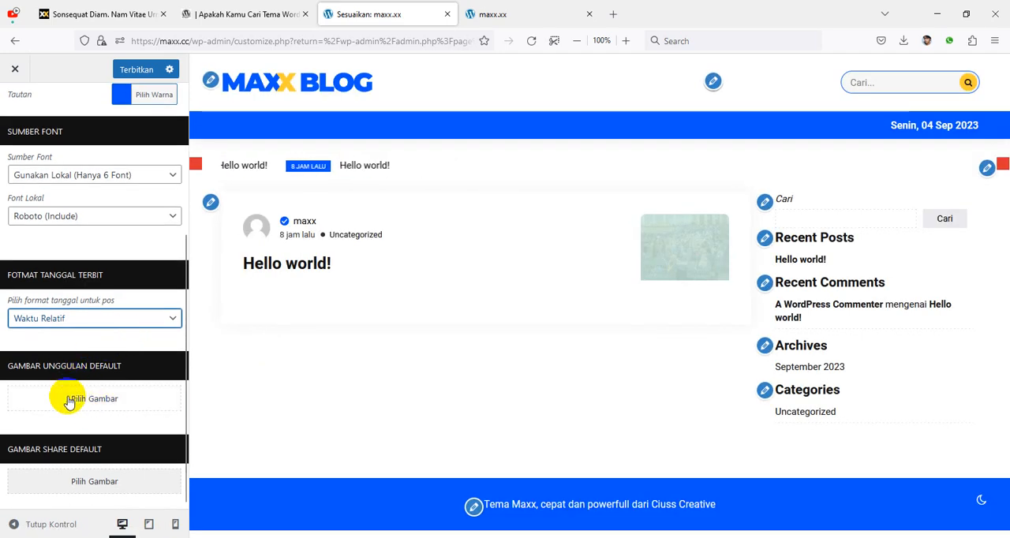
pyautogui.click(137, 70)
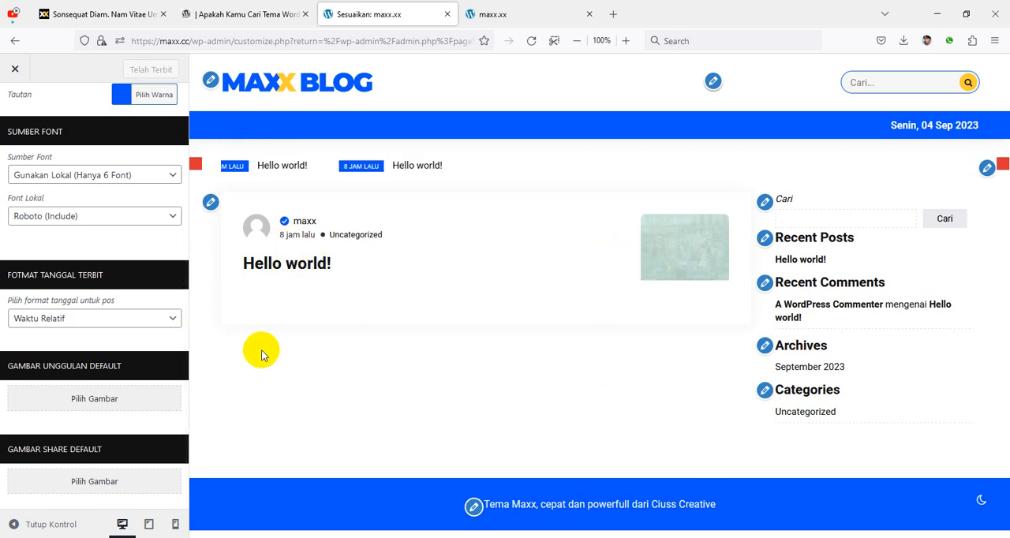
# Step: Start a file upload for the default featured image (Gambar Unggulan Default) and open the Freepik folder on Local Disk (D:)
pyautogui.click(87, 397)
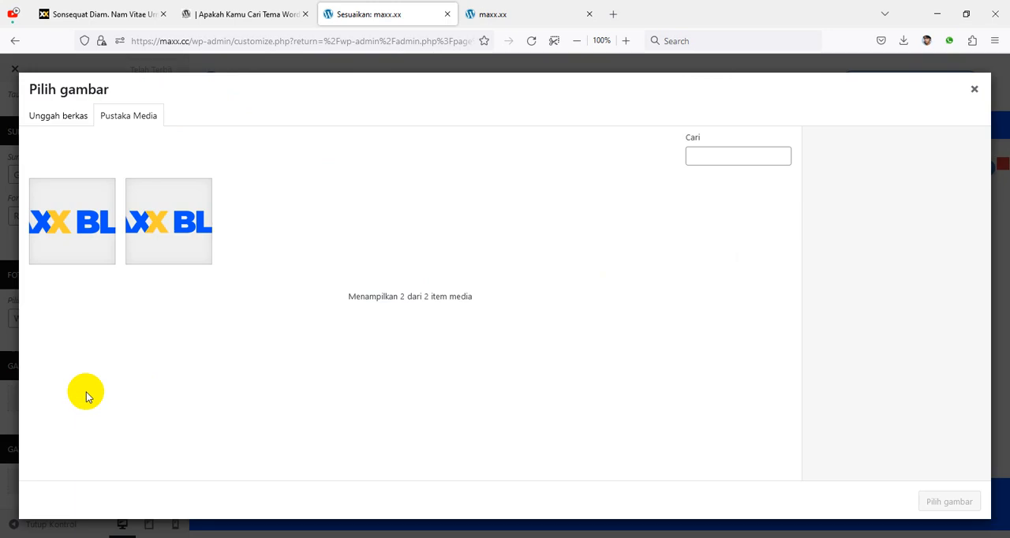
pyautogui.click(66, 118)
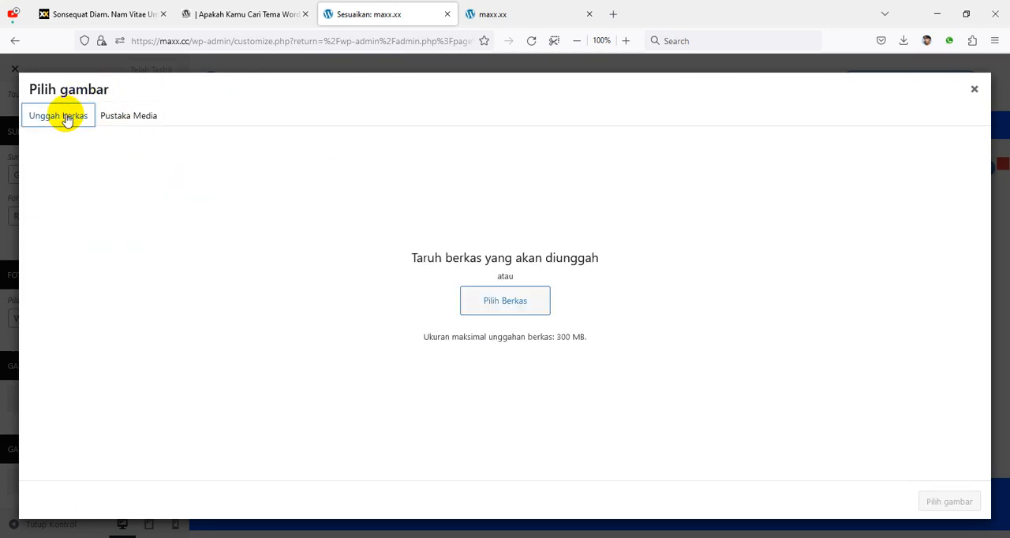
pyautogui.click(523, 307)
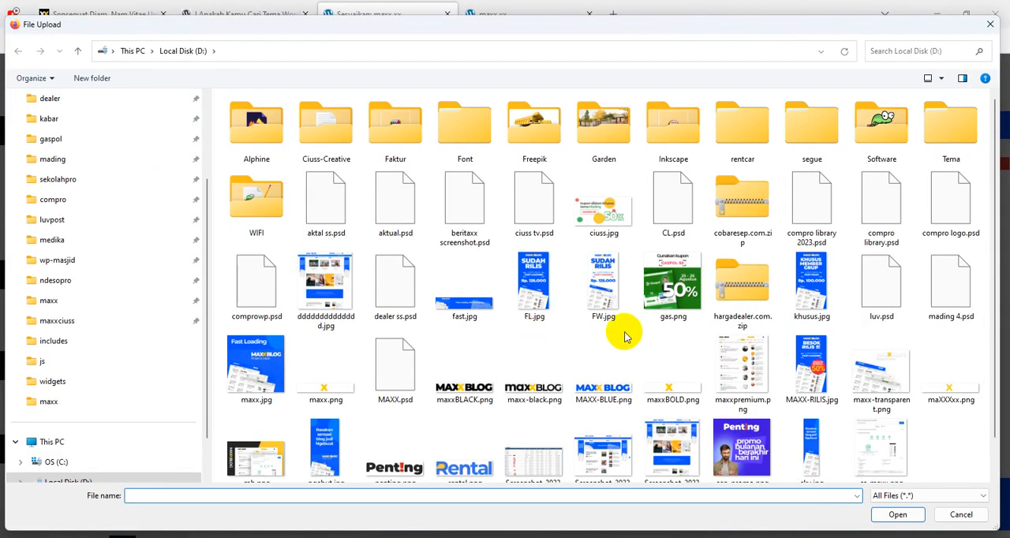
pyautogui.scroll(-1, 694, 359)
pyautogui.scroll(2, 78, 263)
pyautogui.scroll(-5, 153, 287)
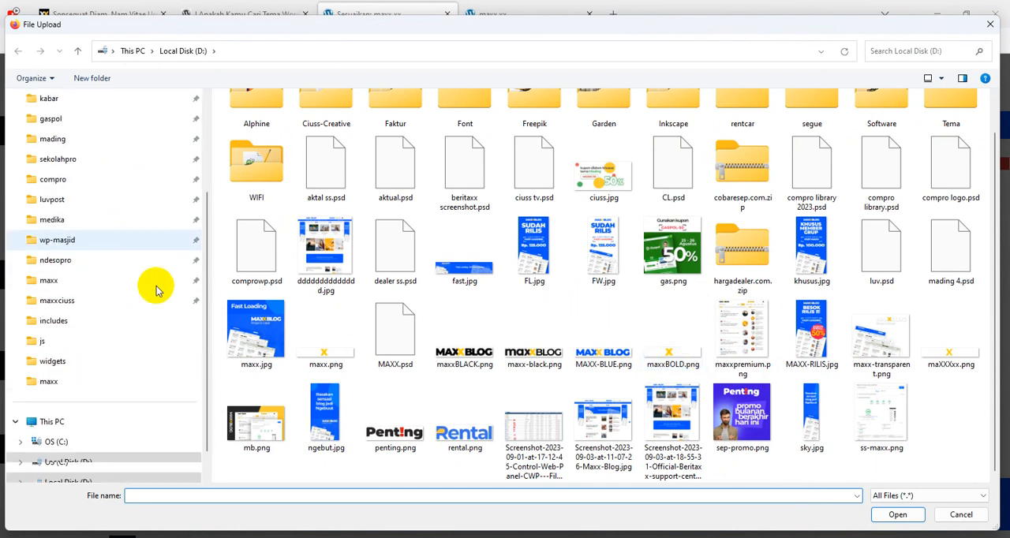
pyautogui.click(131, 421)
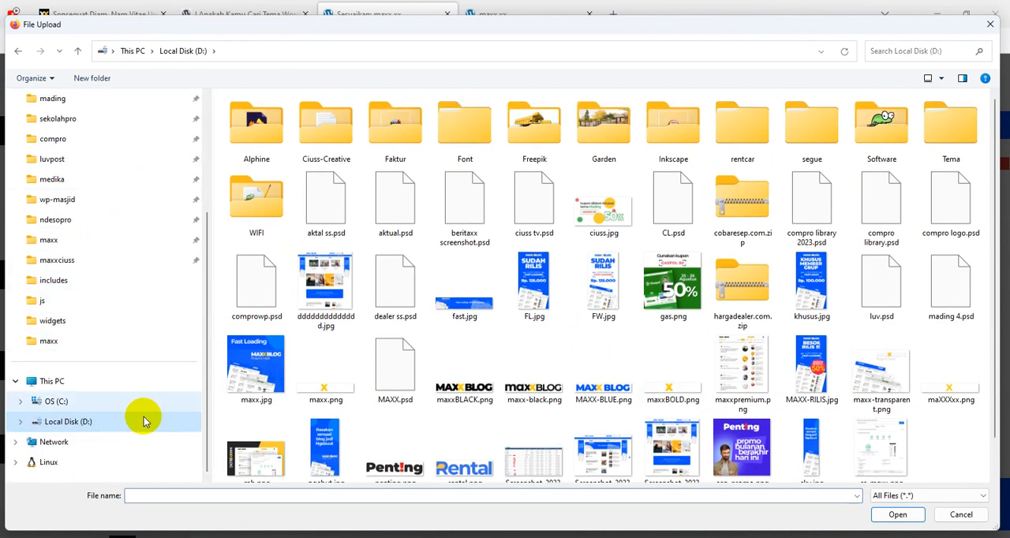
pyautogui.doubleClick(534, 126)
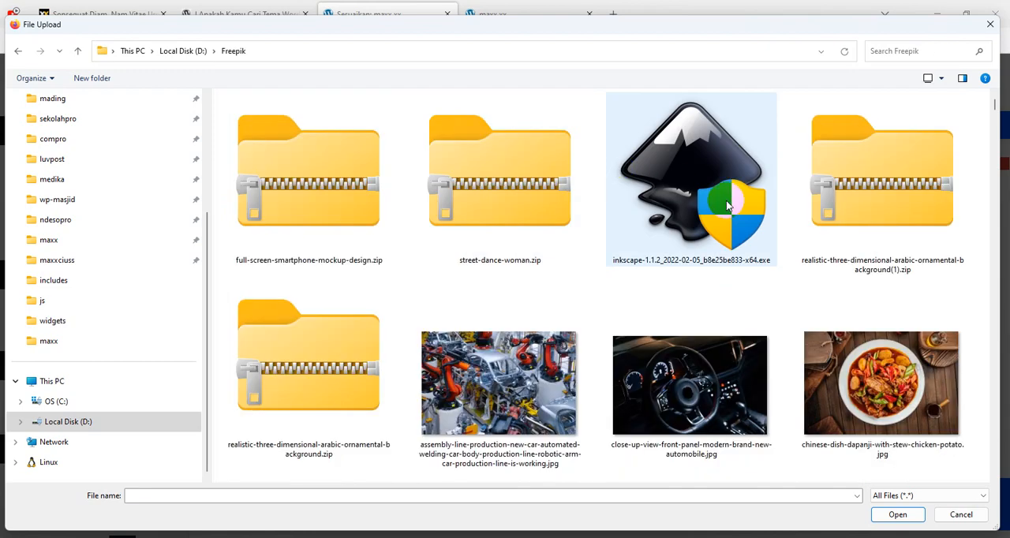
# Step: Upload pro5.jpg from the Freepik folder and select it as the default featured image
pyautogui.scroll(-5, 920, 320)
pyautogui.scroll(-10, 919, 320)
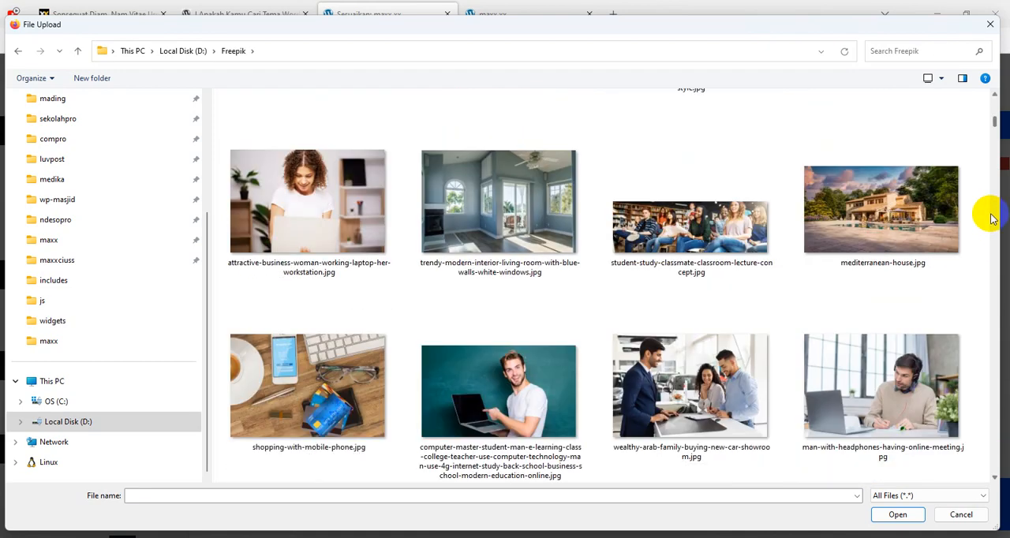
pyautogui.moveTo(996, 126); pyautogui.dragTo(966, 480)
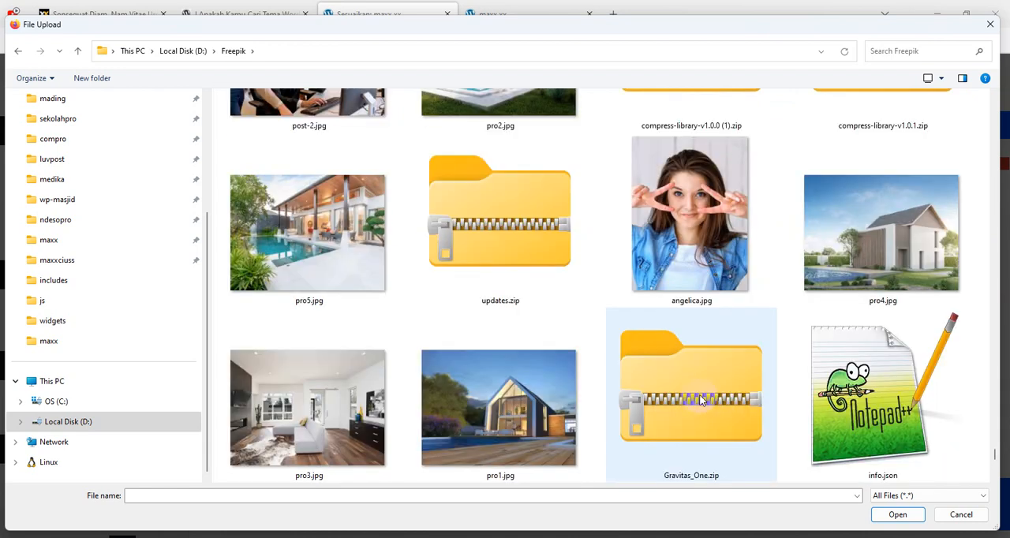
pyautogui.click(316, 266)
pyautogui.click(900, 515)
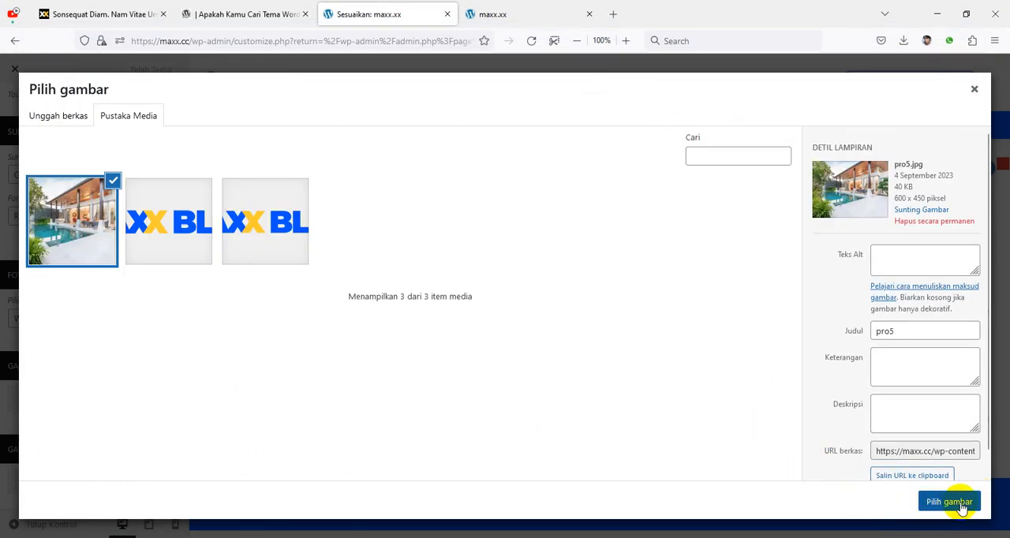
pyautogui.click(955, 505)
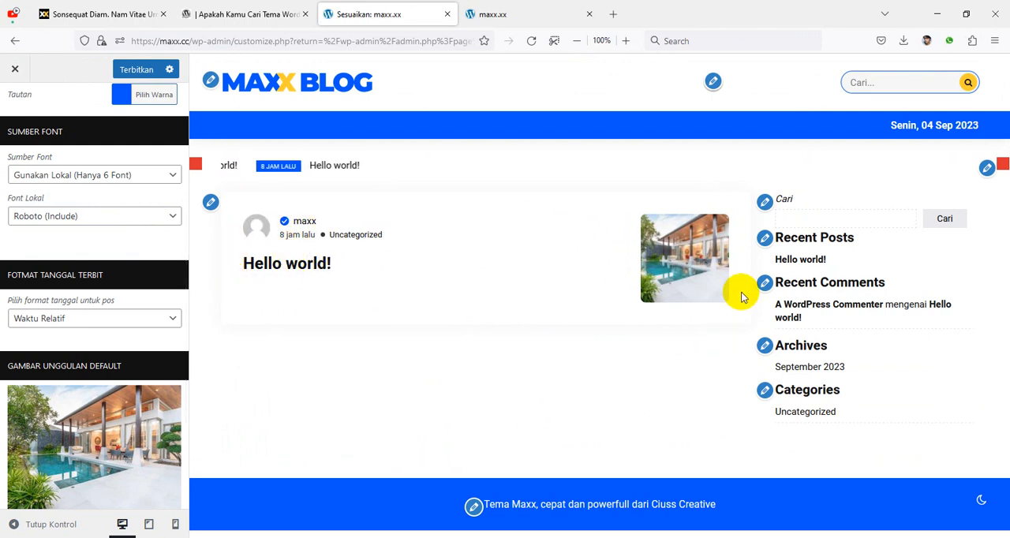
# Step: Start a file upload for the default share image (Gambar Share Default)
pyautogui.scroll(-3, 124, 423)
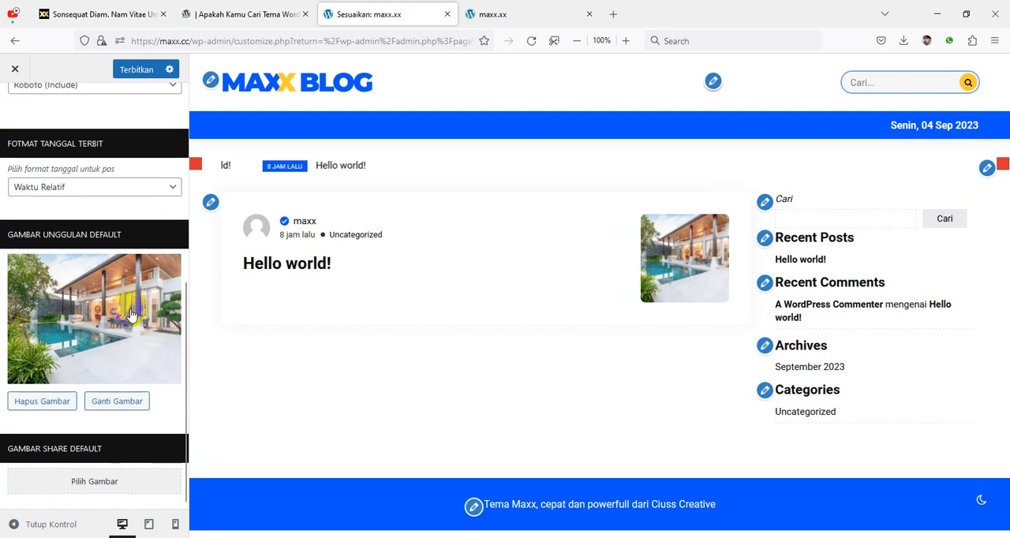
pyautogui.click(83, 479)
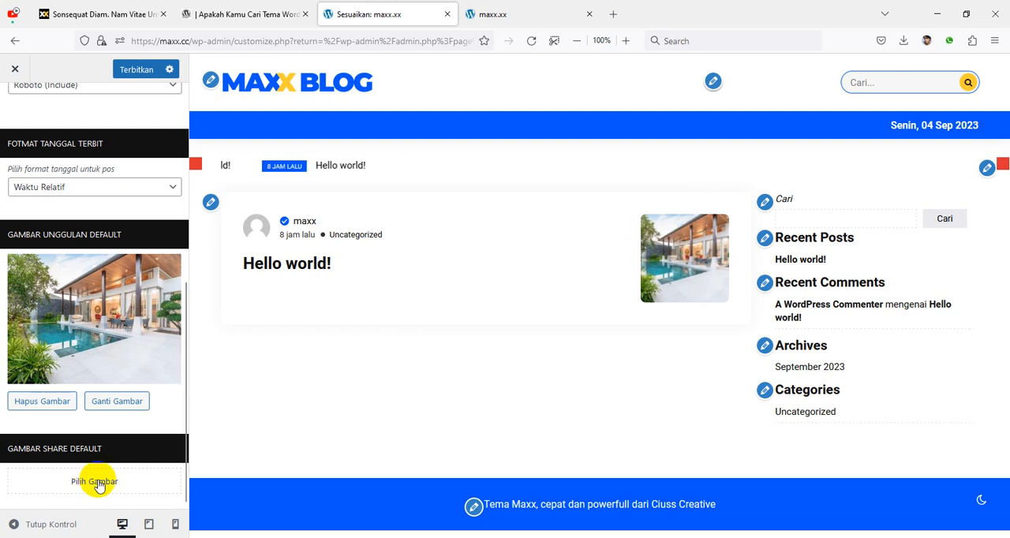
pyautogui.click(96, 482)
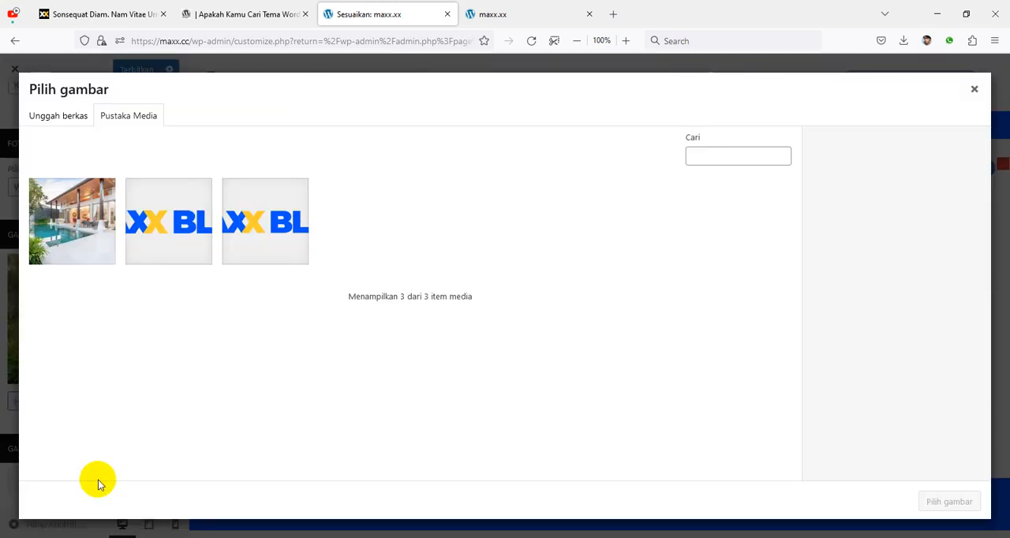
pyautogui.click(57, 115)
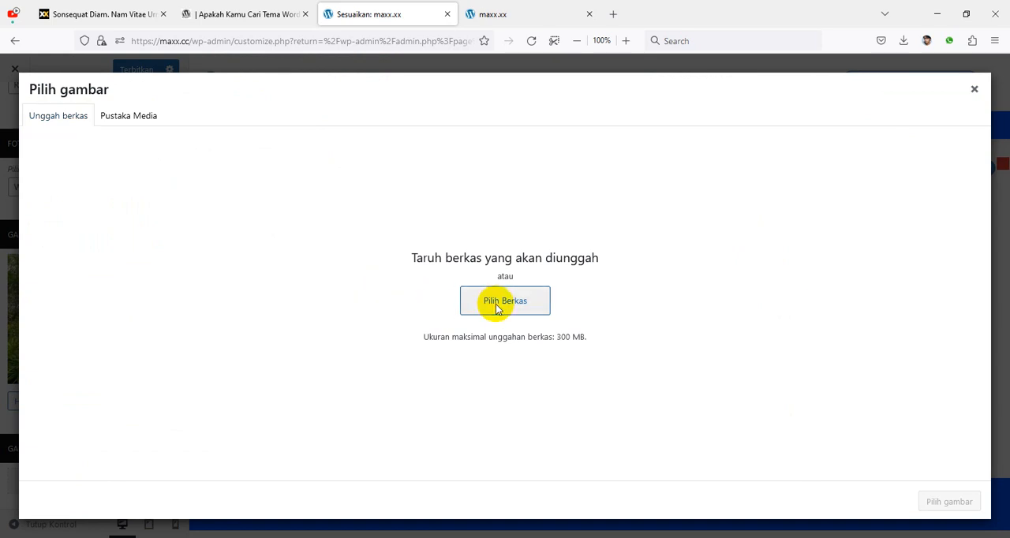
pyautogui.click(497, 308)
# Step: Upload pexels-madison-inouye-1527005.jpg from the Freepik folder to the media library for the default share image
pyautogui.scroll(-6, 598, 322)
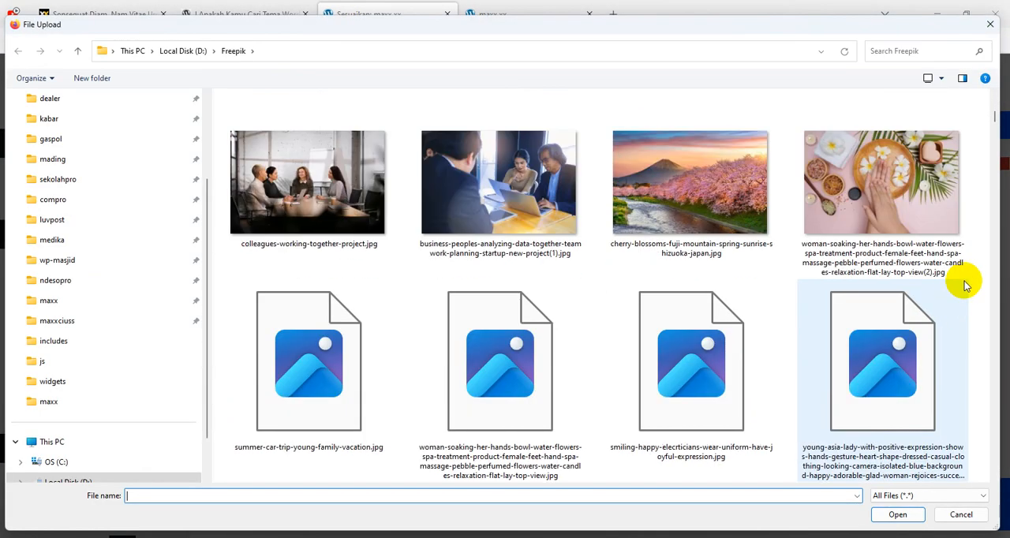
pyautogui.scroll(-5, 966, 285)
pyautogui.moveTo(995, 124); pyautogui.dragTo(996, 430)
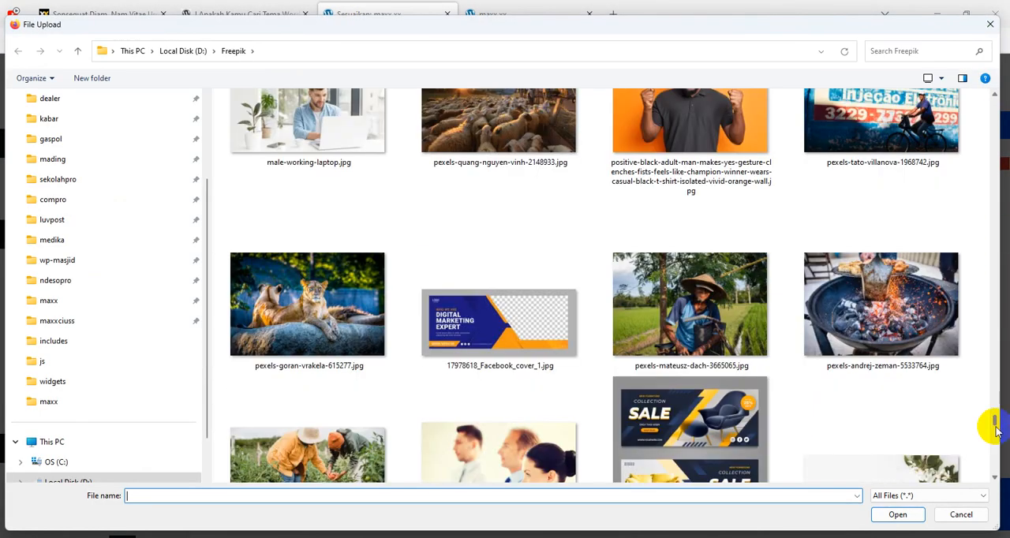
pyautogui.scroll(-5, 617, 366)
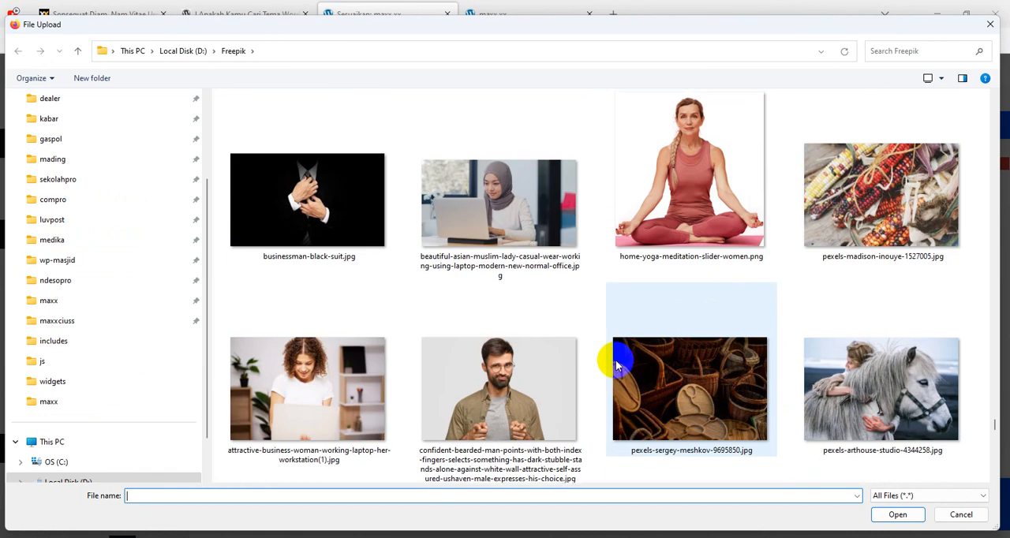
pyautogui.scroll(5, 615, 360)
pyautogui.scroll(-3, 641, 352)
pyautogui.click(870, 387)
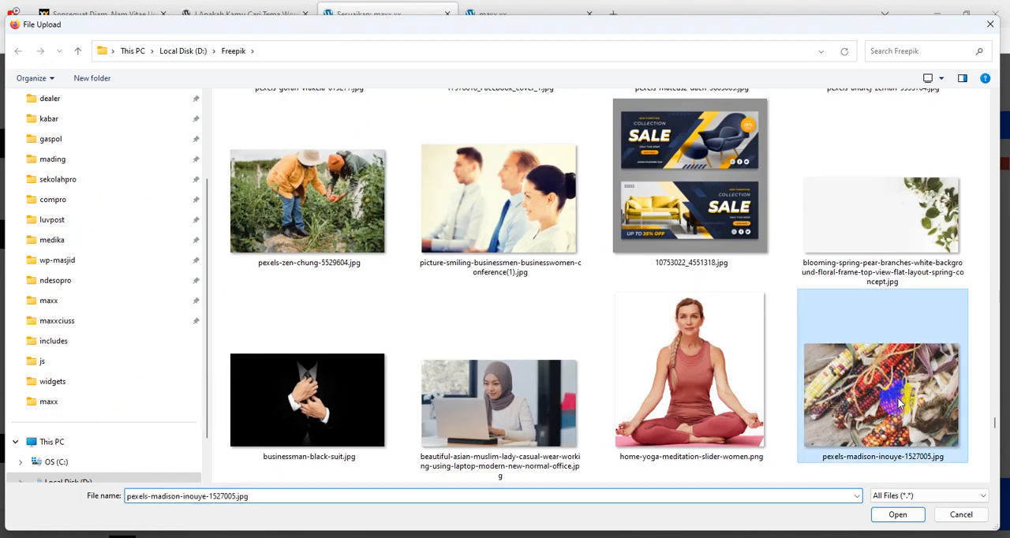
pyautogui.click(898, 514)
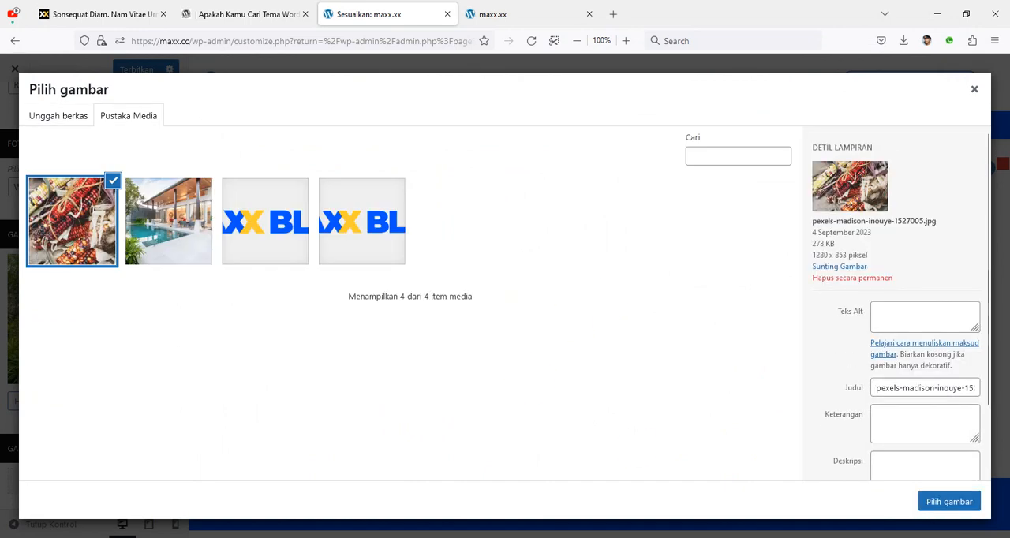
# Step: Select pexels-madison-inouye-1527005.jpg as the default share image and publish the global settings
pyautogui.click(951, 505)
pyautogui.scroll(-2, 113, 456)
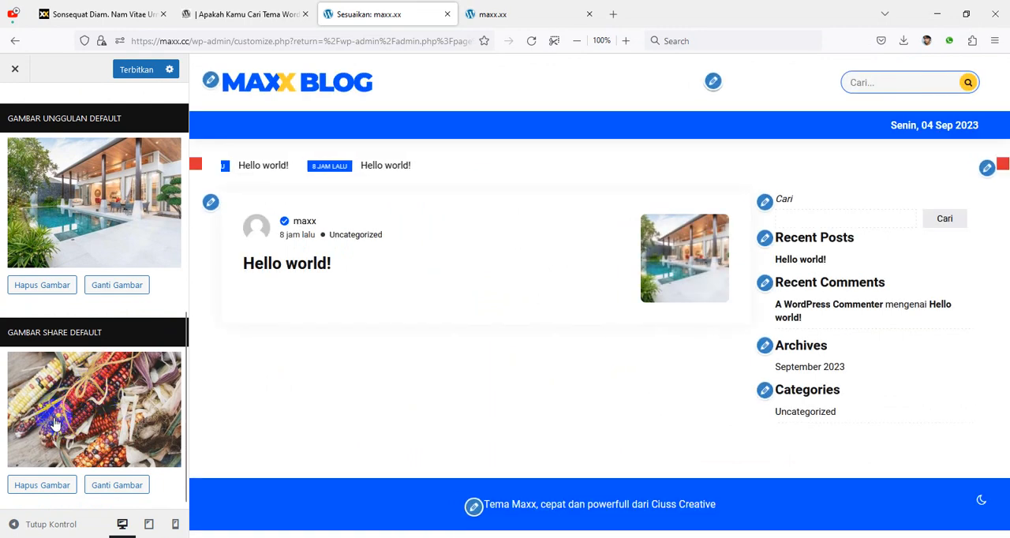
pyautogui.scroll(3, 75, 419)
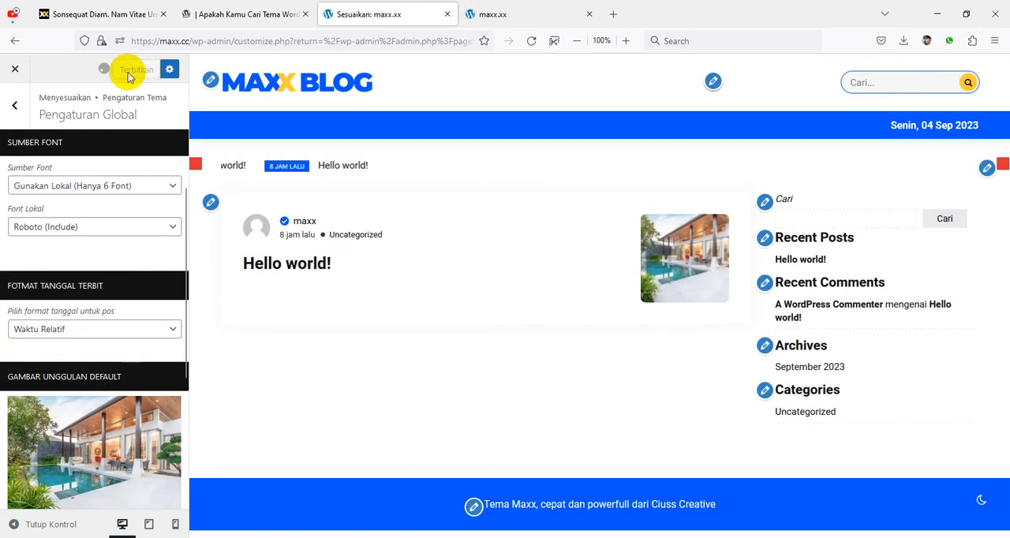
pyautogui.scroll(3, 121, 364)
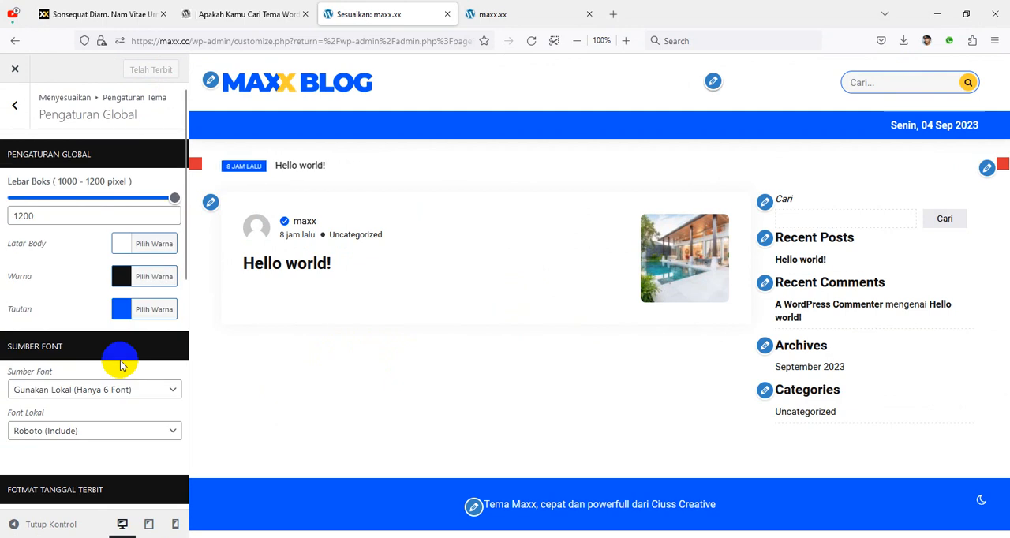
pyautogui.scroll(-5, 119, 362)
pyautogui.scroll(5, 126, 316)
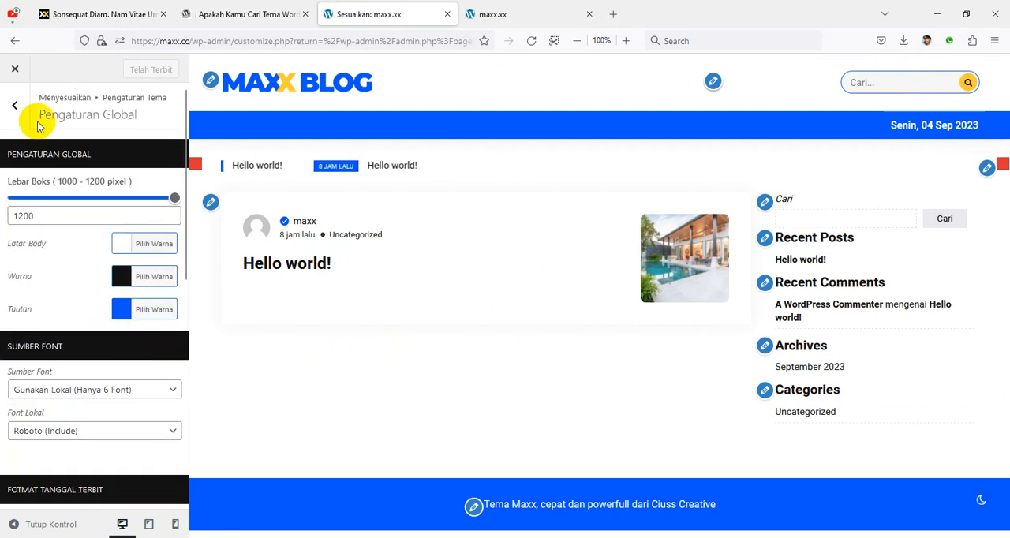
# Step: Try the Header 2 (Logo di Tengah) type in the Header Atas settings and switch back to Header 1 (Logo di Kiri)
pyautogui.click(19, 107)
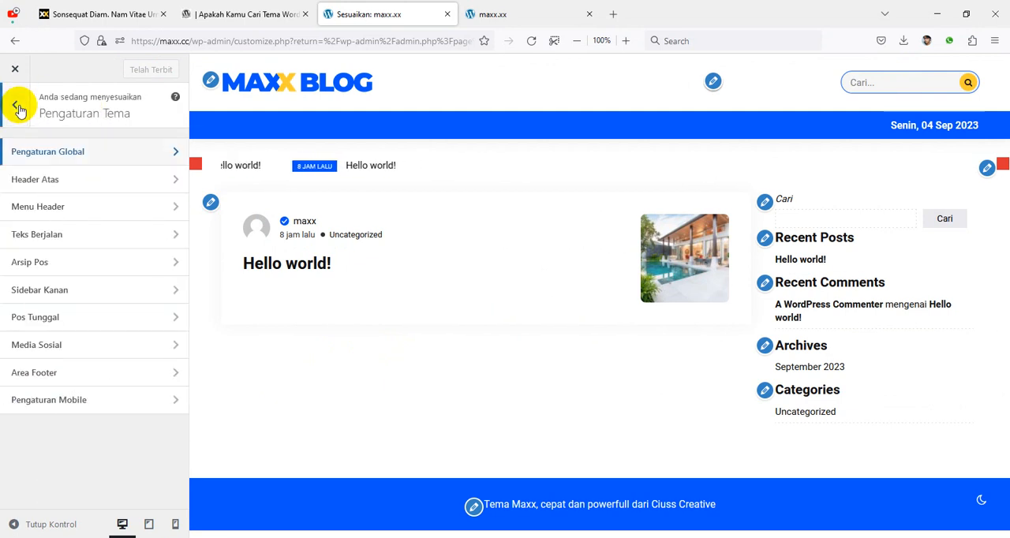
pyautogui.click(90, 183)
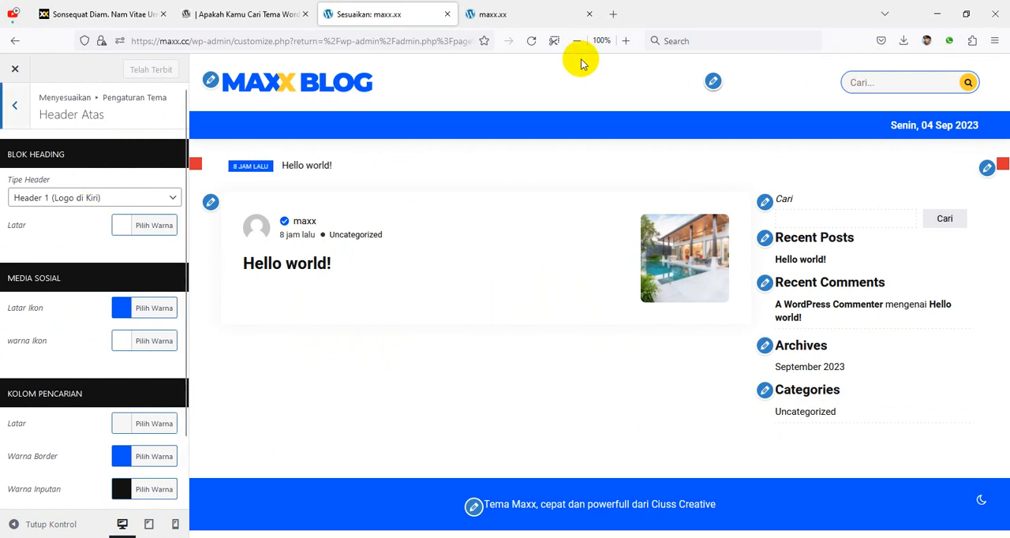
pyautogui.click(67, 200)
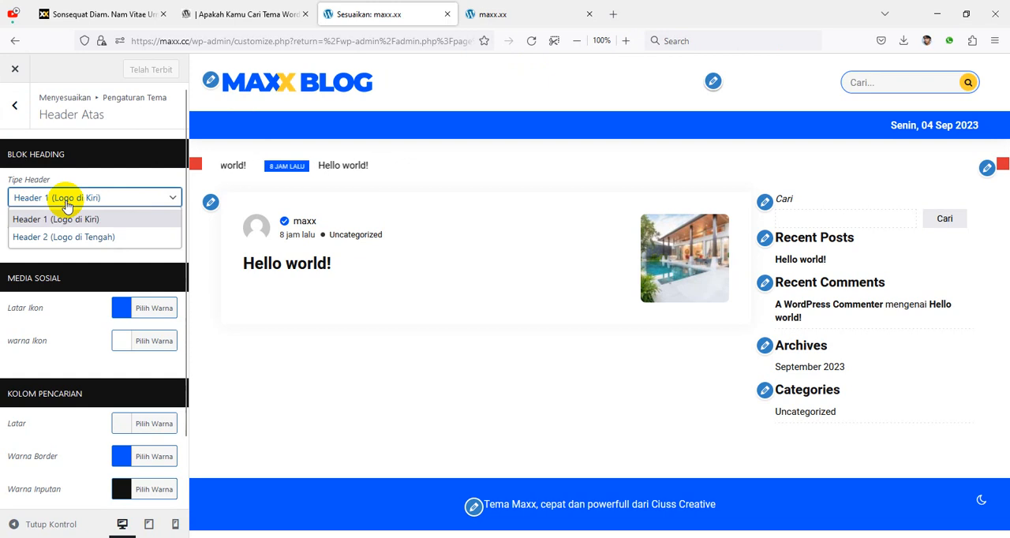
pyautogui.click(68, 234)
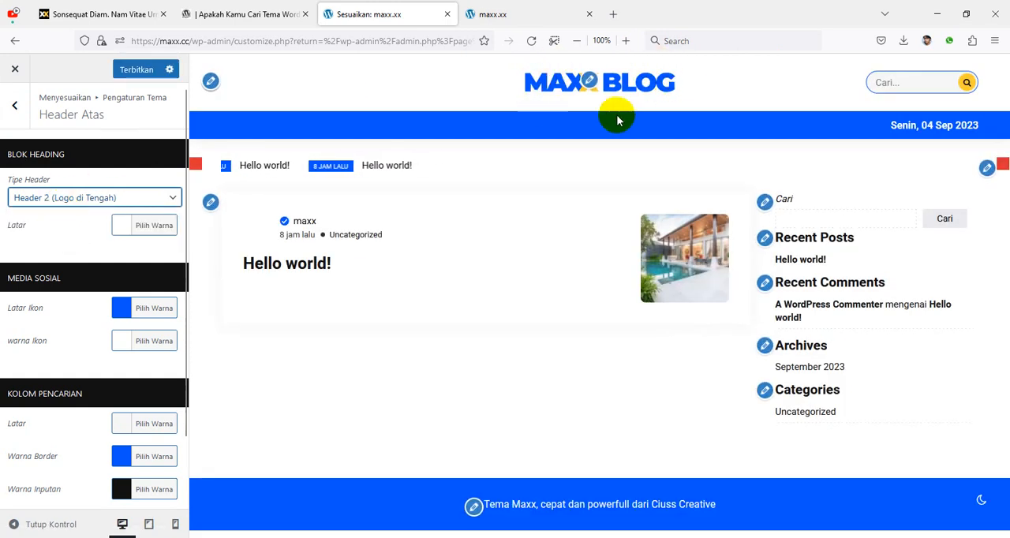
pyautogui.click(63, 199)
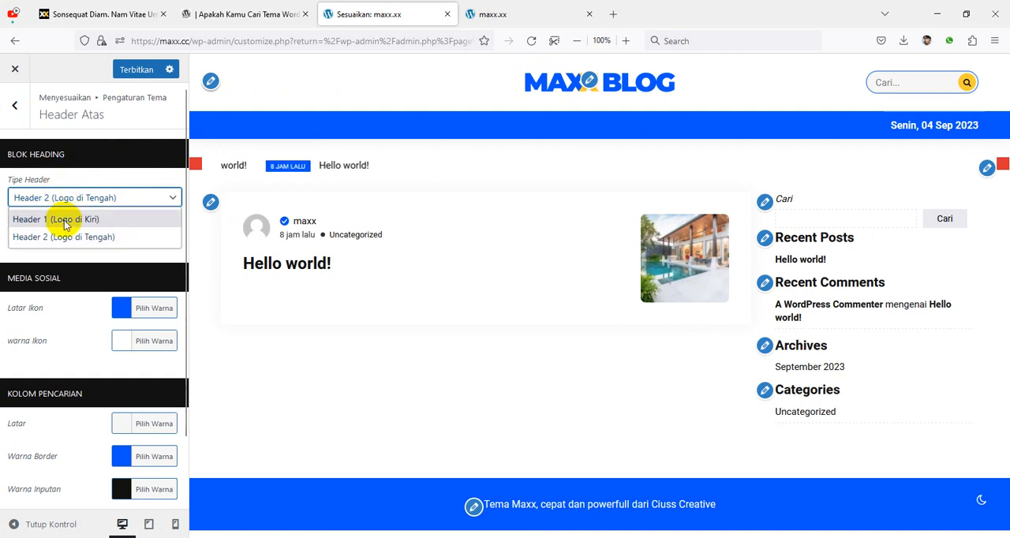
pyautogui.click(63, 220)
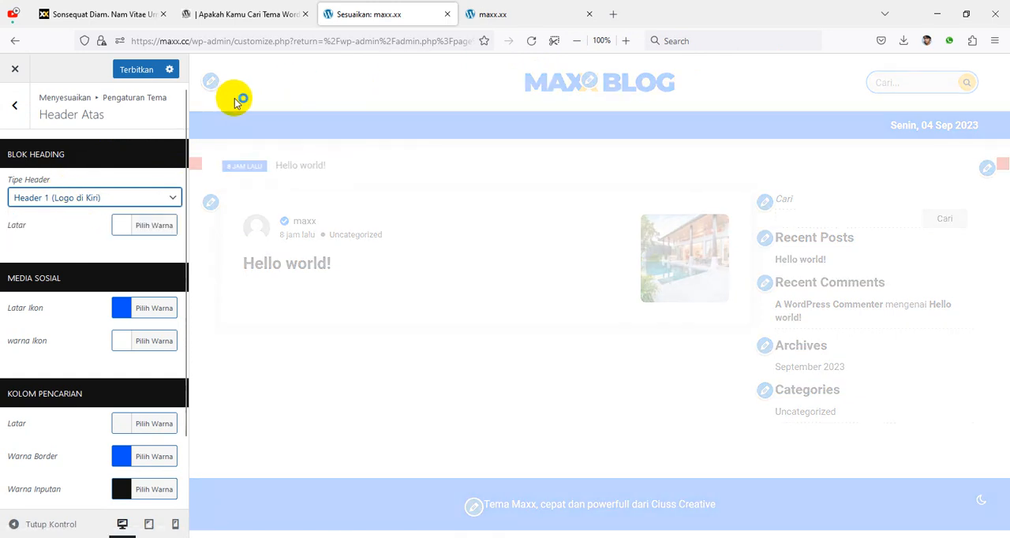
pyautogui.scroll(-2, 63, 261)
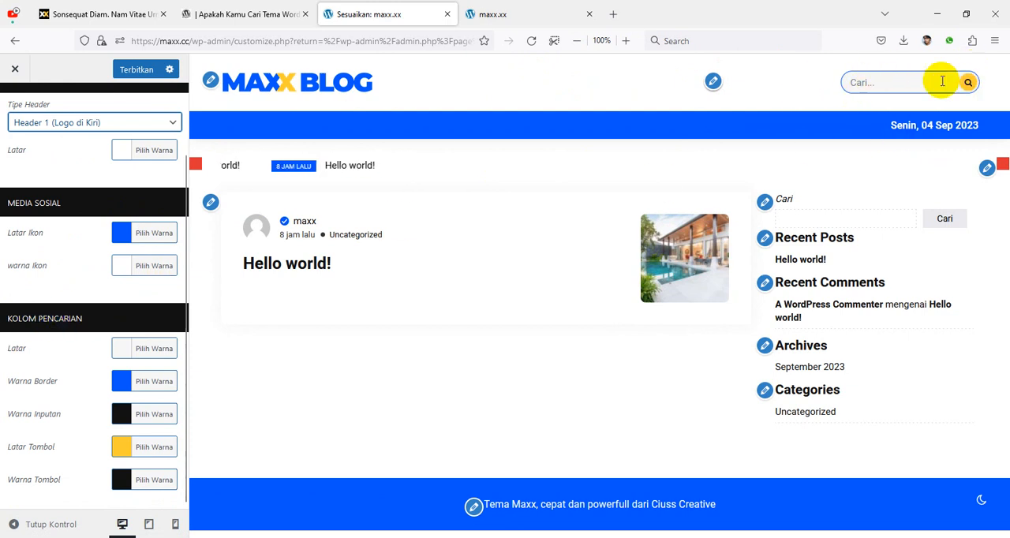
pyautogui.scroll(2, 73, 375)
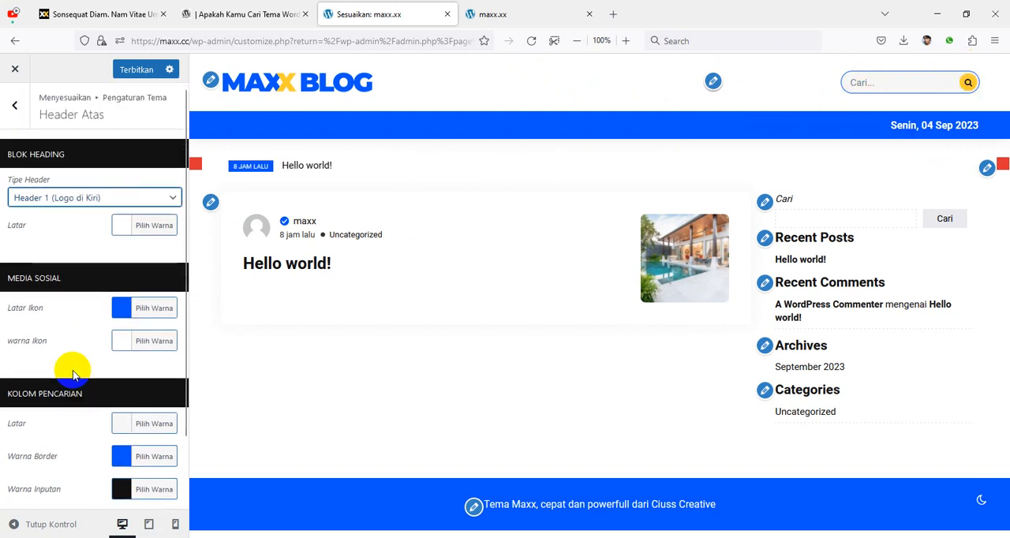
# Step: Create a new menu named maxx menu and assign it to Lokasi Header
pyautogui.click(15, 110)
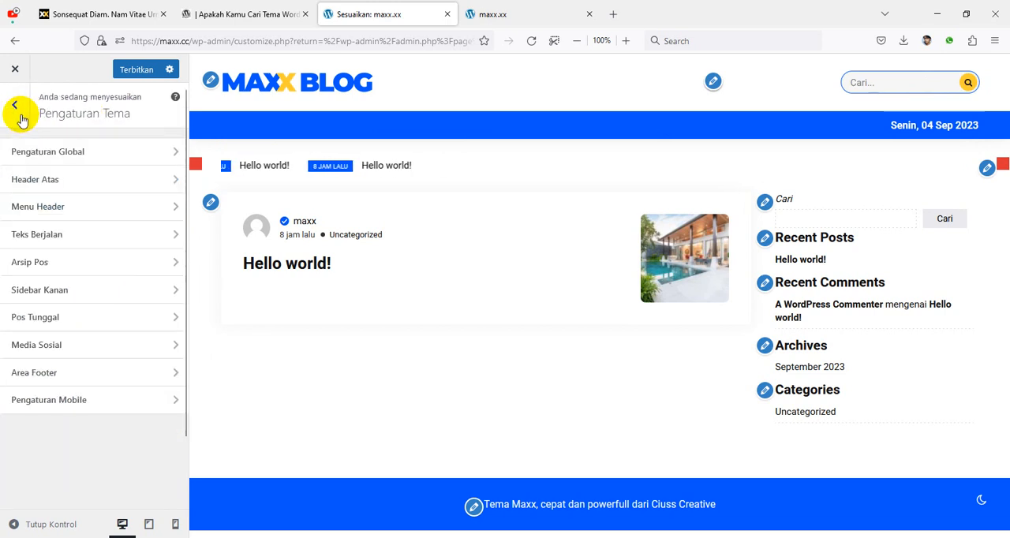
pyautogui.click(65, 211)
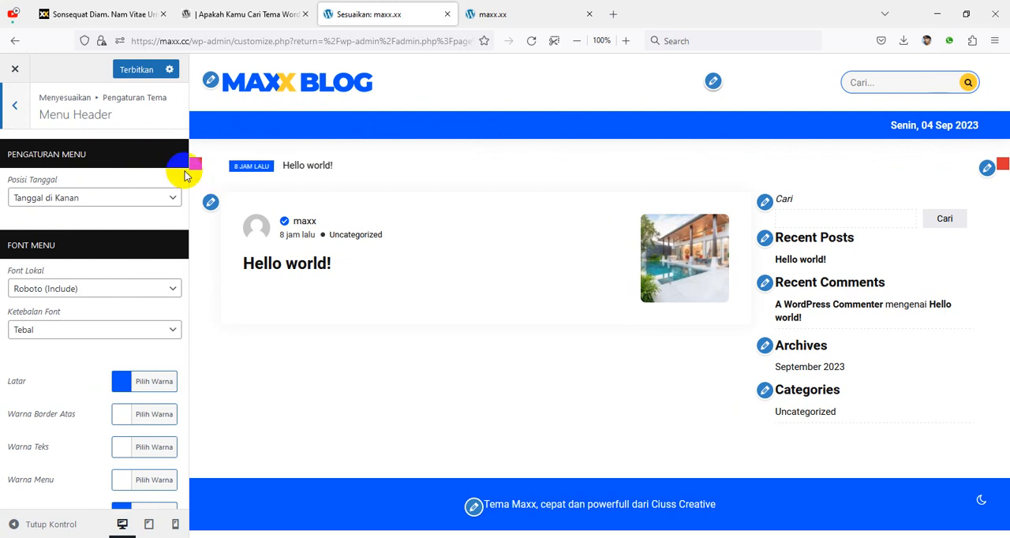
pyautogui.click(15, 110)
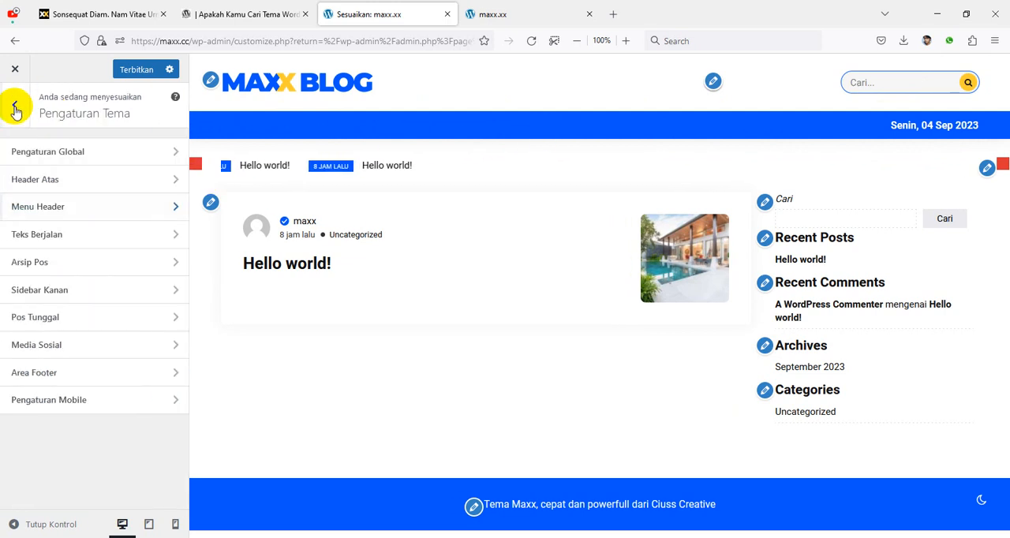
pyautogui.click(15, 110)
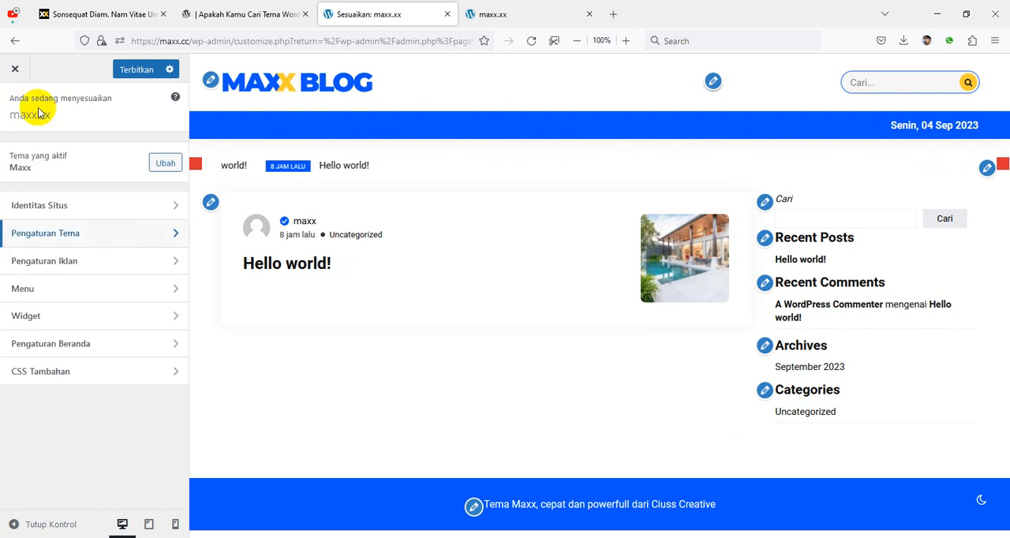
pyautogui.click(41, 286)
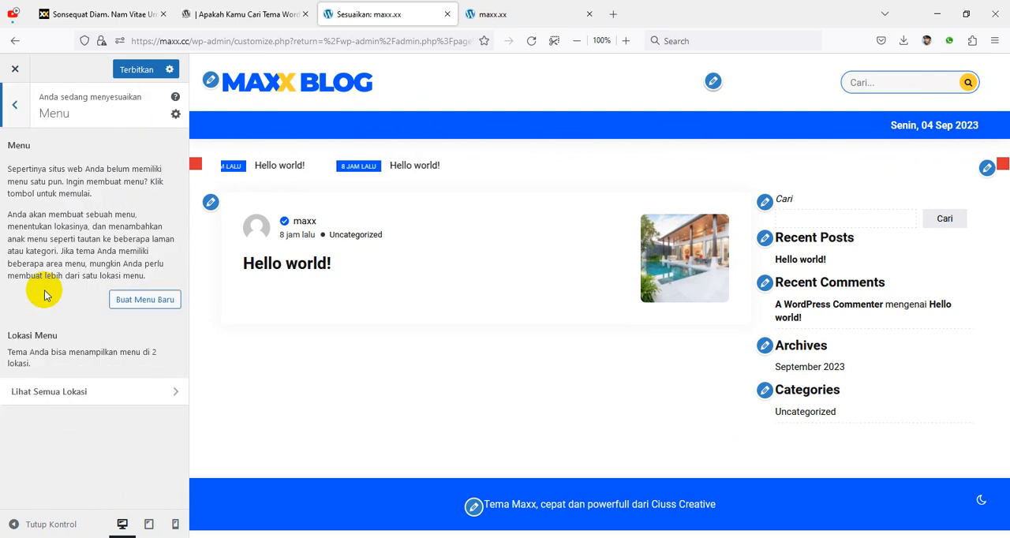
pyautogui.click(150, 300)
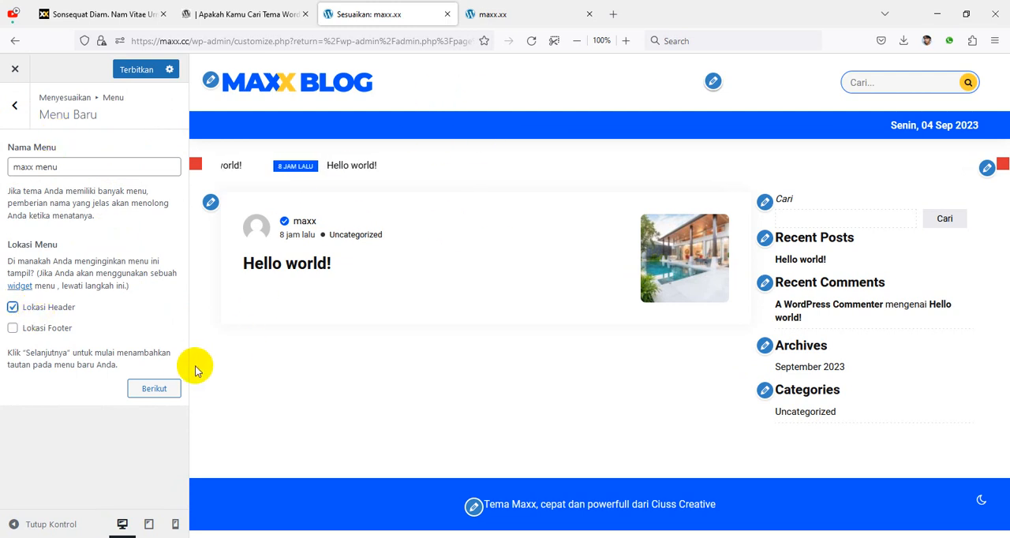
pyautogui.click(153, 390)
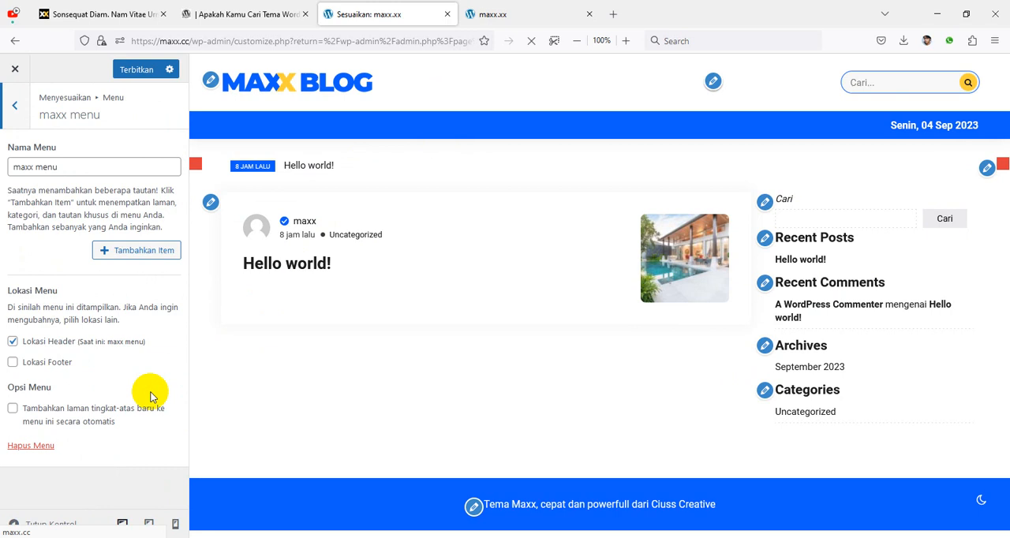
# Step: Add Beranda, Sample Page and the Uncategorized category to maxx menu and publish it
pyautogui.click(144, 259)
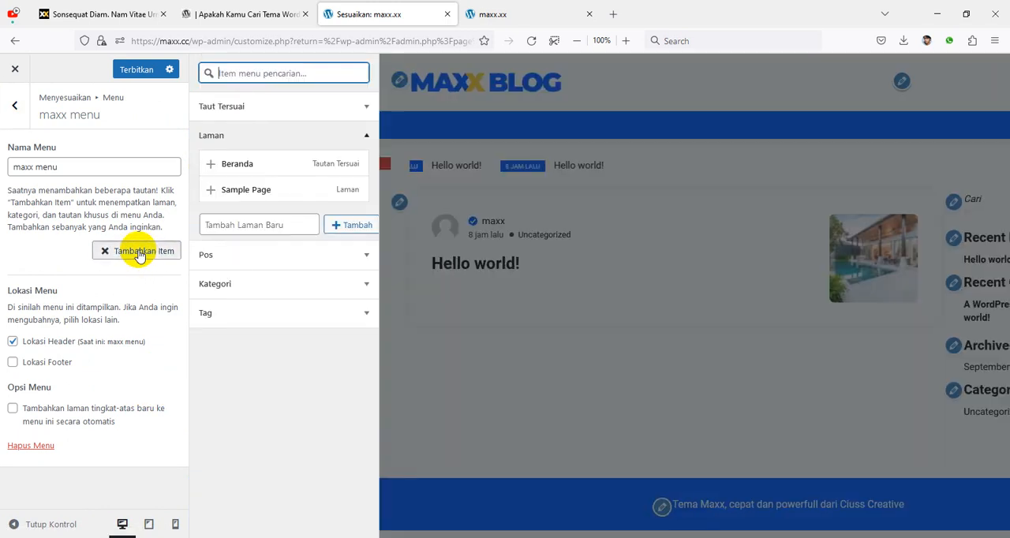
pyautogui.click(344, 172)
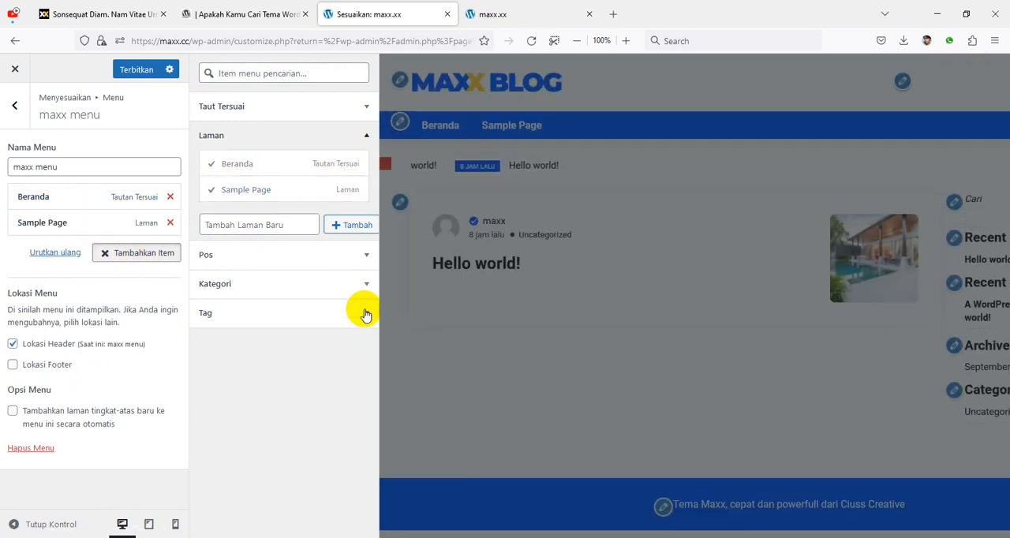
pyautogui.click(365, 285)
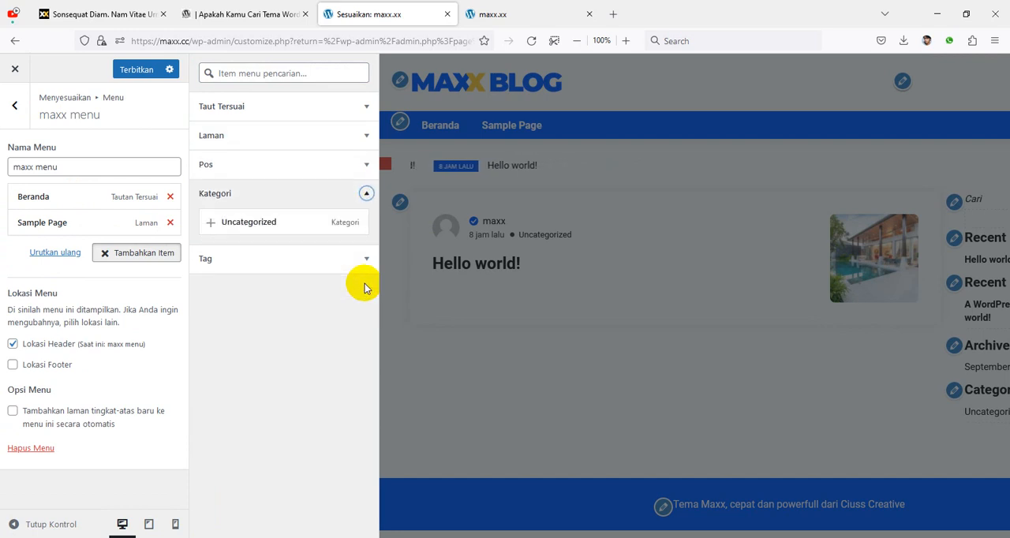
pyautogui.click(355, 221)
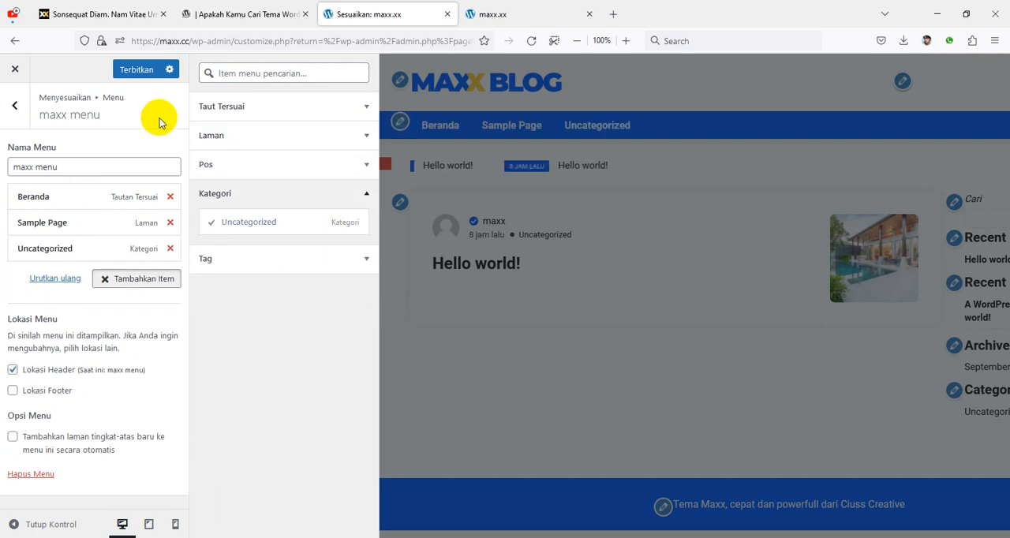
pyautogui.click(136, 71)
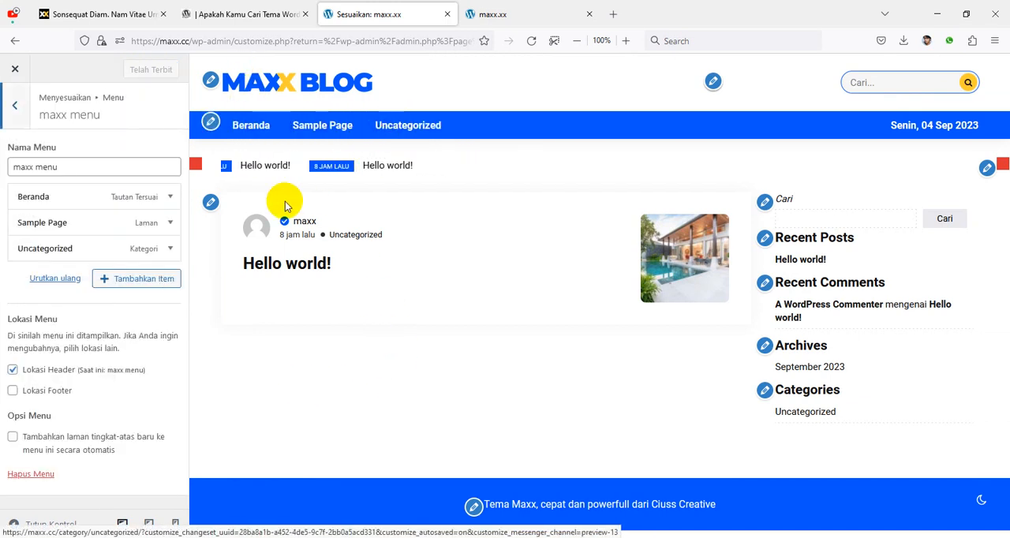
# Step: Nest Uncategorized as a submenu item under Sample Page and publish the change
pyautogui.moveTo(32, 251); pyautogui.dragTo(46, 251)
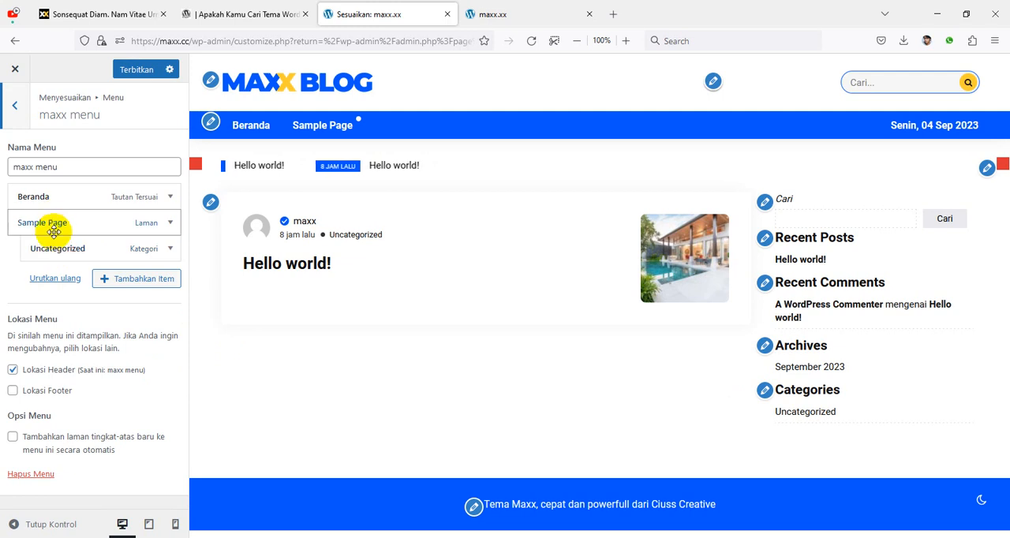
pyautogui.moveTo(305, 127)
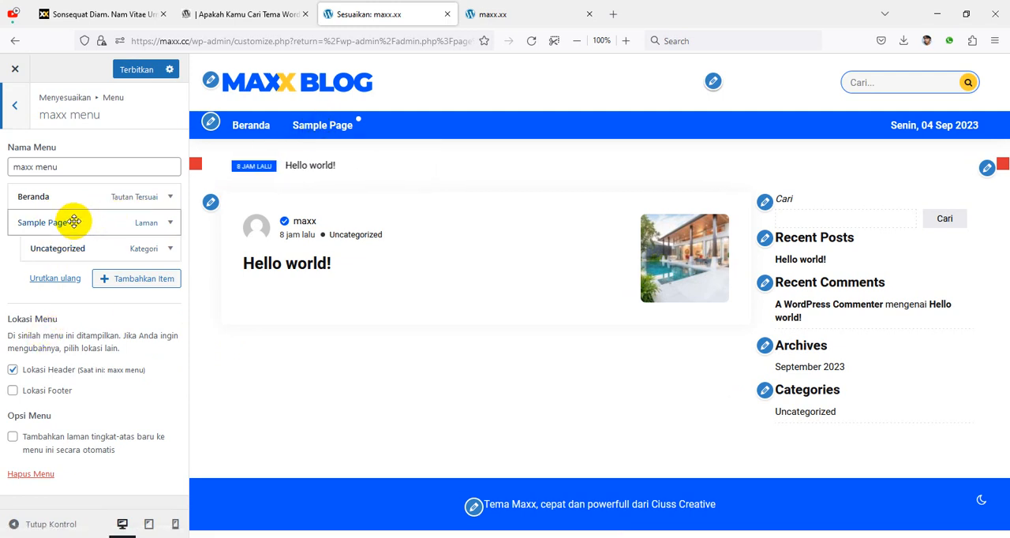
pyautogui.click(137, 70)
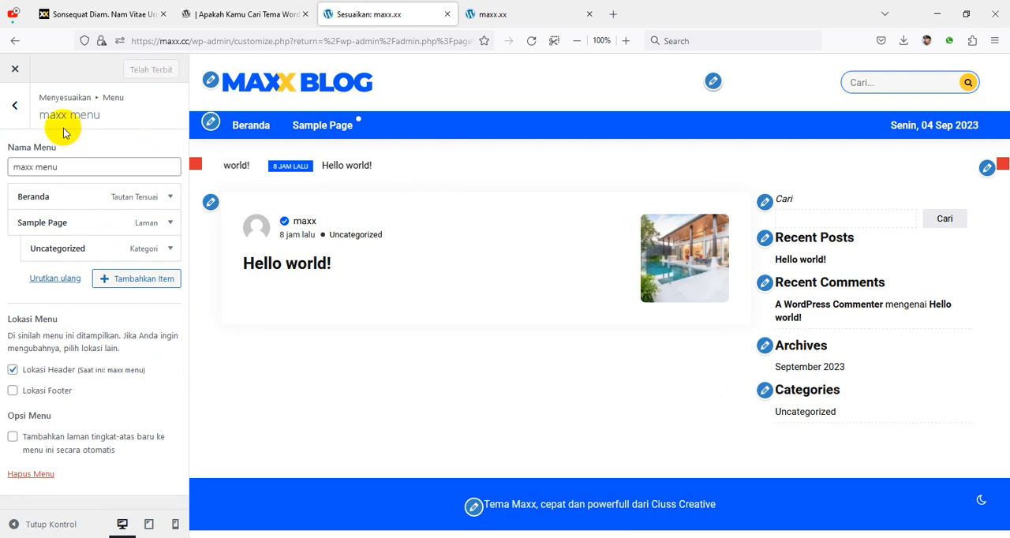
# Step: Set the date position (Posisi Tanggal) in the theme's Menu Header settings to Tanggal di Kiri and publish it
pyautogui.click(17, 109)
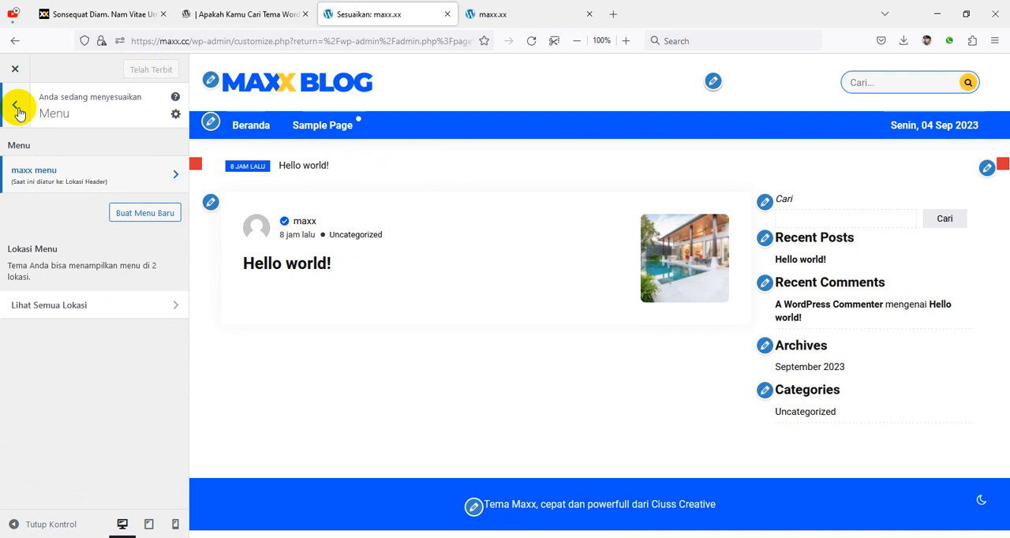
pyautogui.click(17, 110)
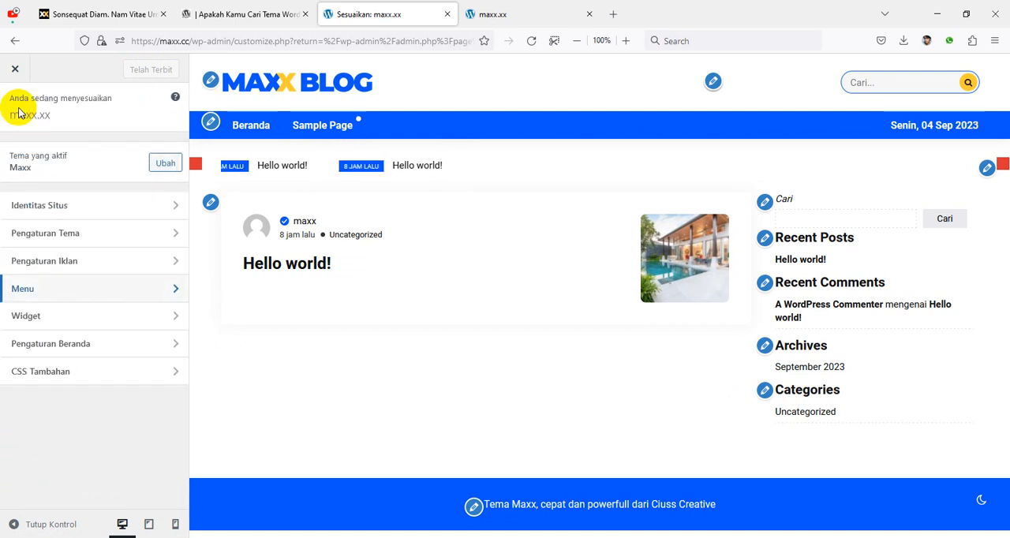
pyautogui.click(82, 240)
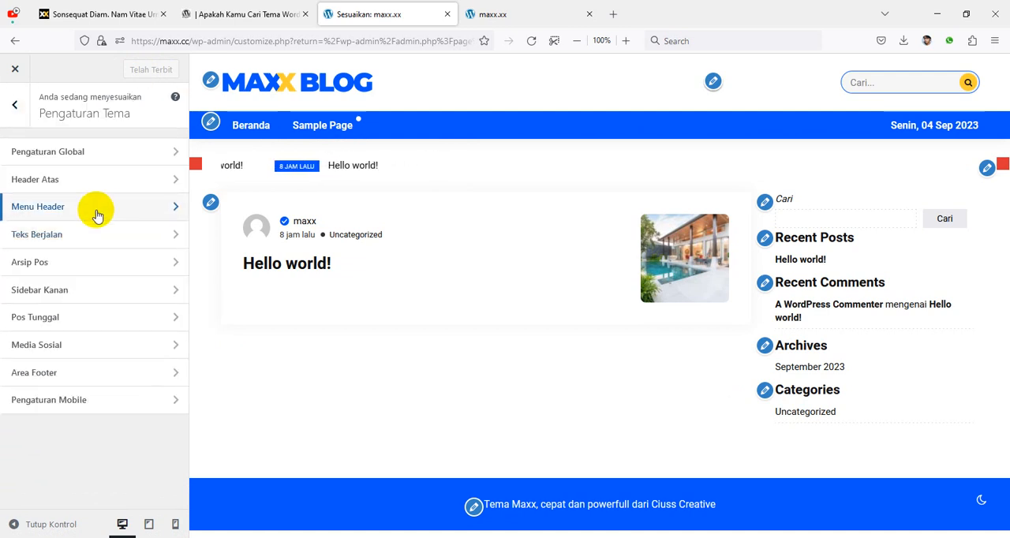
pyautogui.click(97, 208)
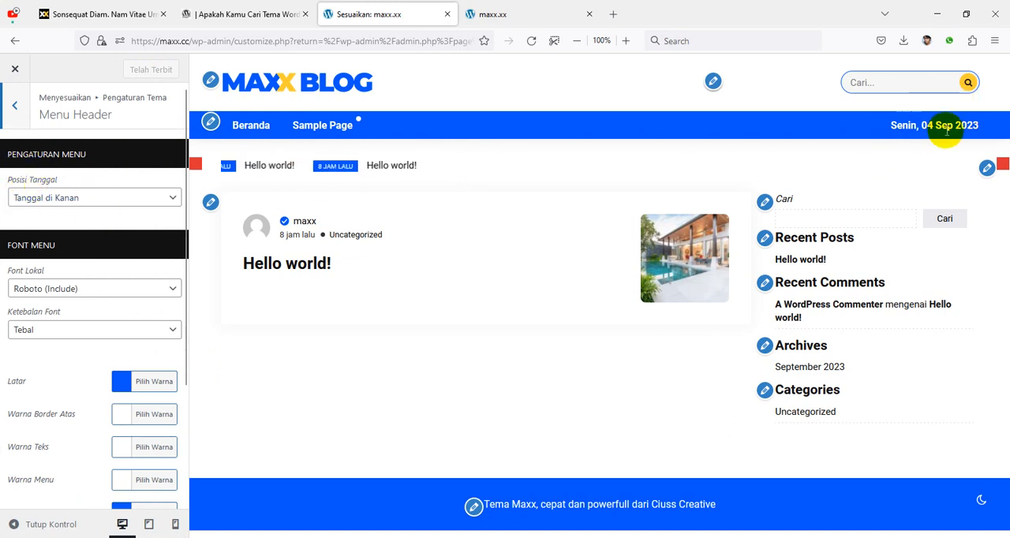
pyautogui.click(45, 203)
pyautogui.click(43, 218)
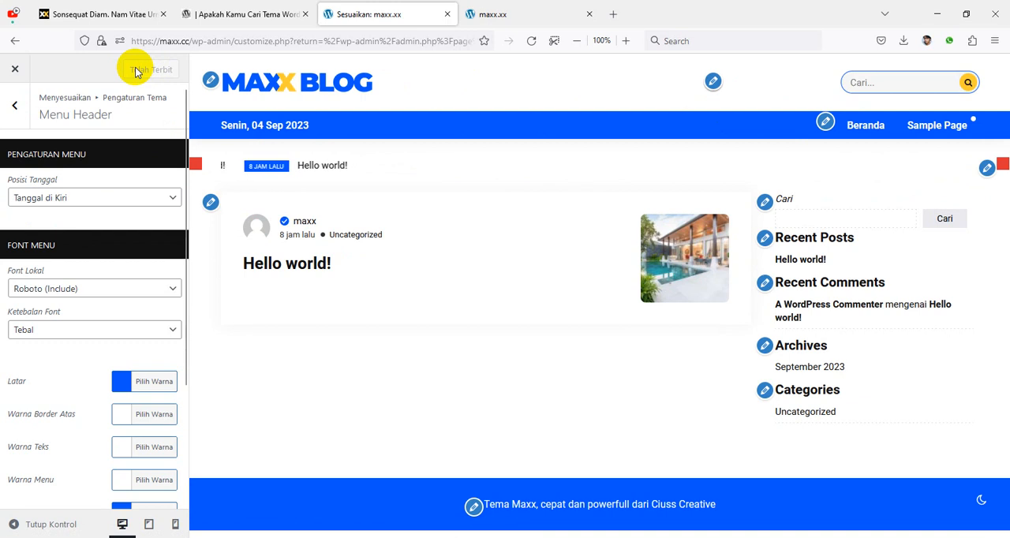
# Step: Set the header menu's font weight (Ketebalan Font) to Normal, keeping Roboto (Include) as the local font
pyautogui.click(90, 289)
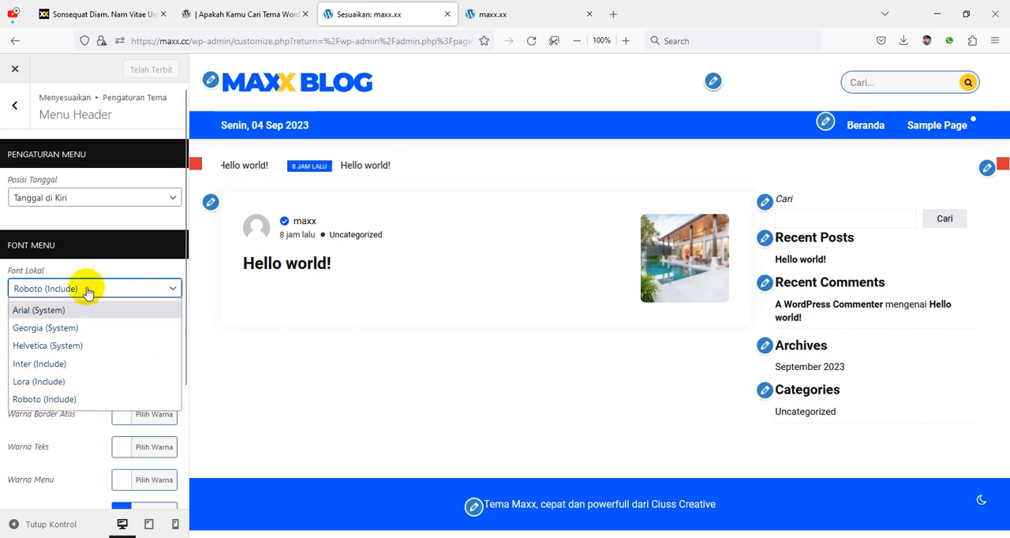
pyautogui.click(93, 272)
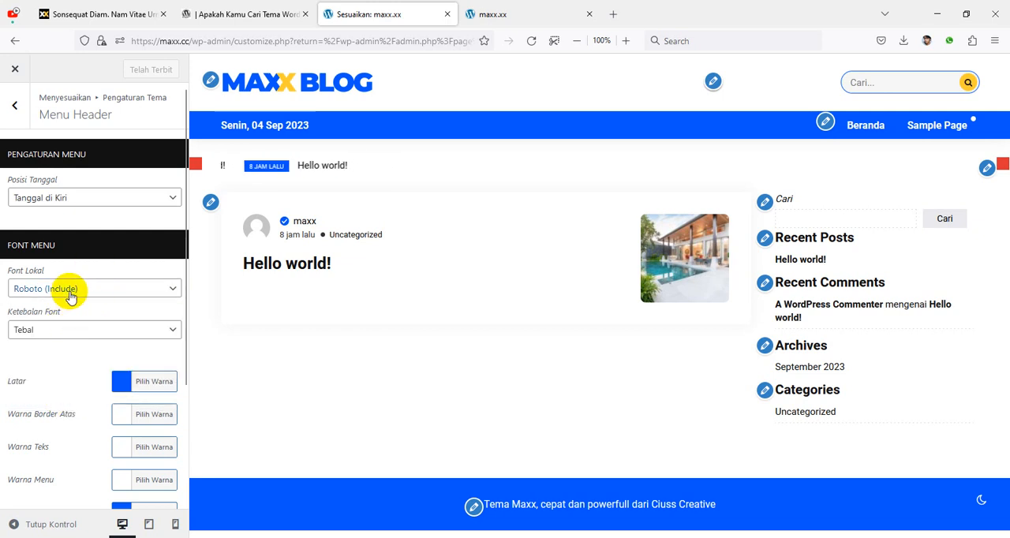
pyautogui.click(115, 330)
pyautogui.click(84, 355)
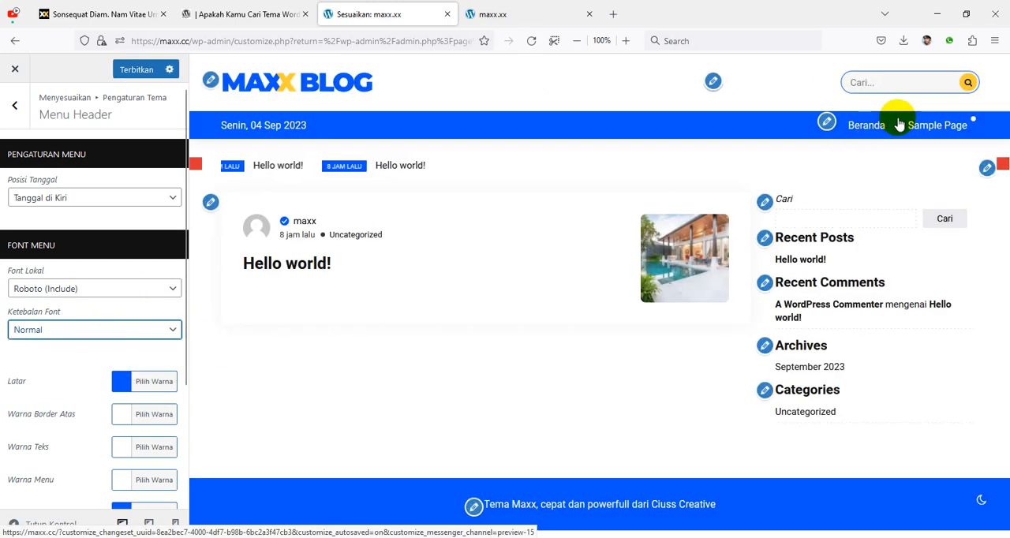
# Step: Publish the header menu font change and review the remaining Menu Header colour options
pyautogui.moveTo(935, 126)
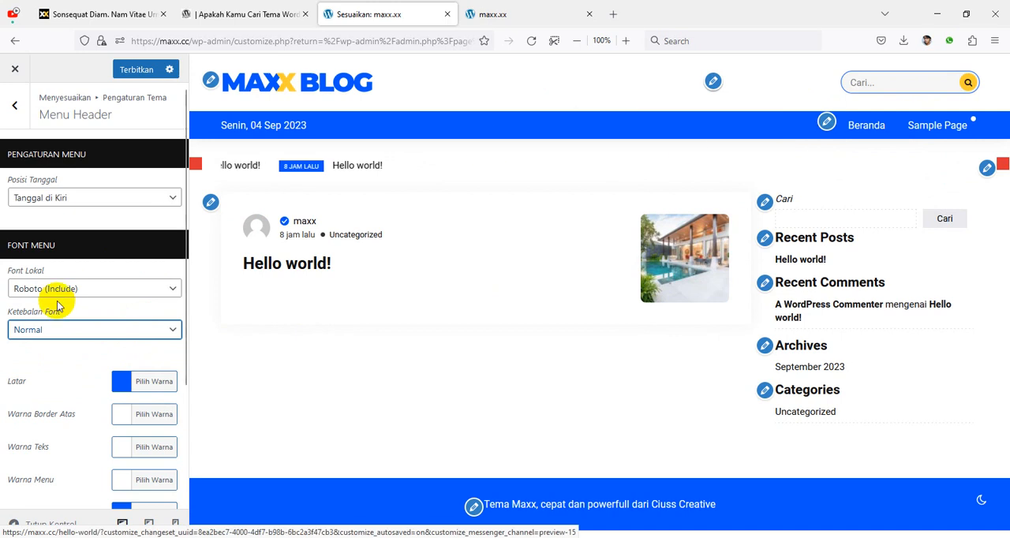
pyautogui.click(135, 72)
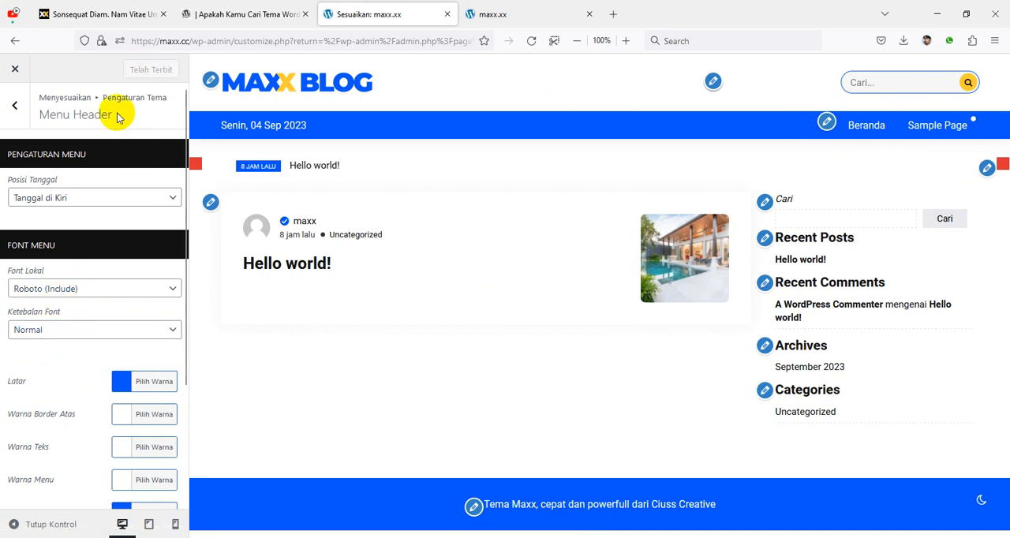
pyautogui.scroll(-3, 126, 383)
pyautogui.scroll(-1, 117, 312)
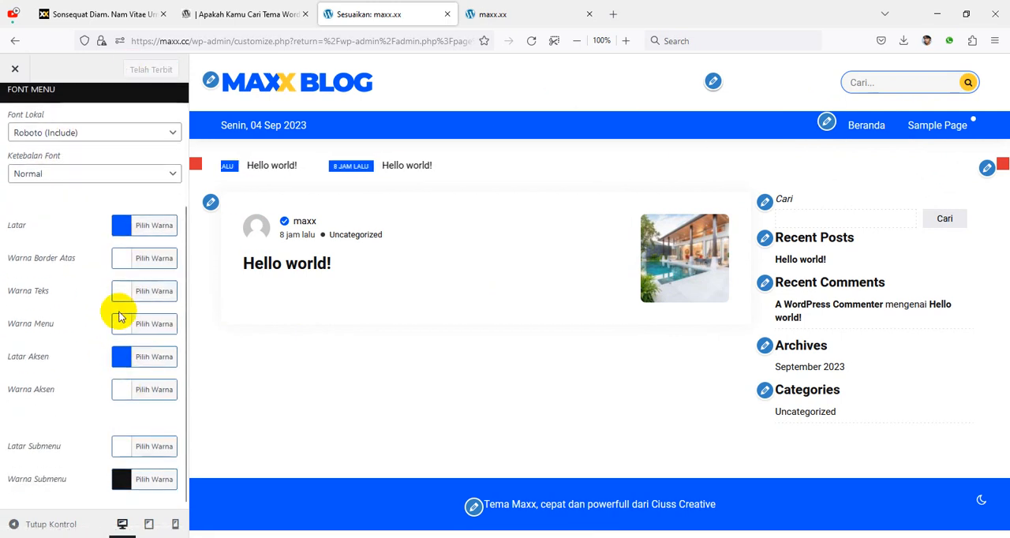
pyautogui.scroll(4, 106, 360)
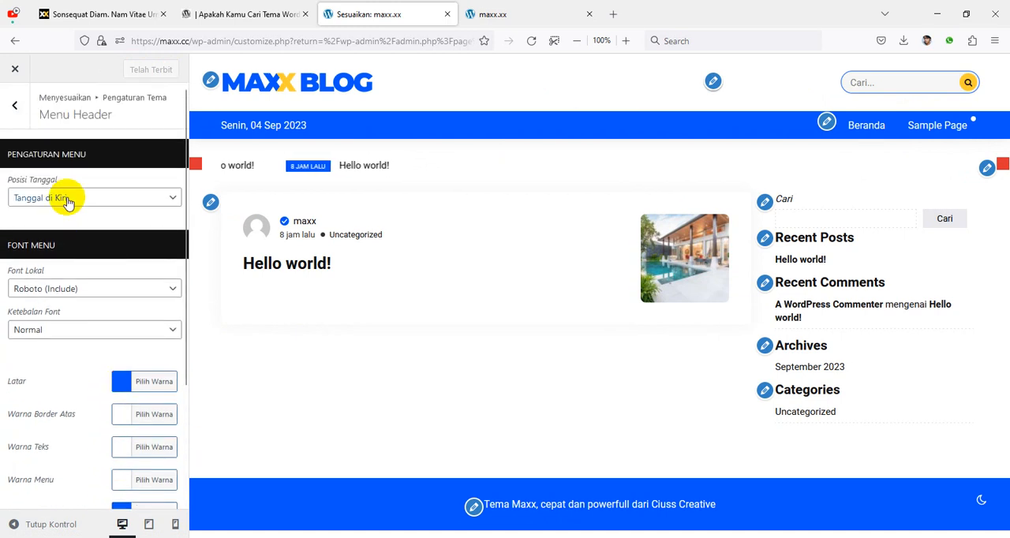
pyautogui.click(15, 106)
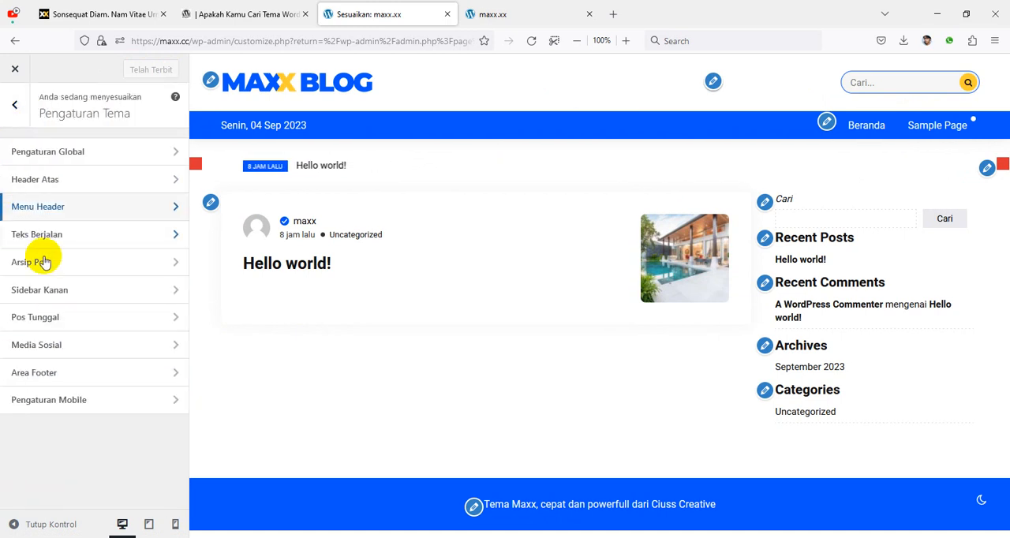
# Step: Try hiding the running text with Sembunyikan in the Teks Berjalan settings, and restore it to Tampilkan
pyautogui.click(85, 237)
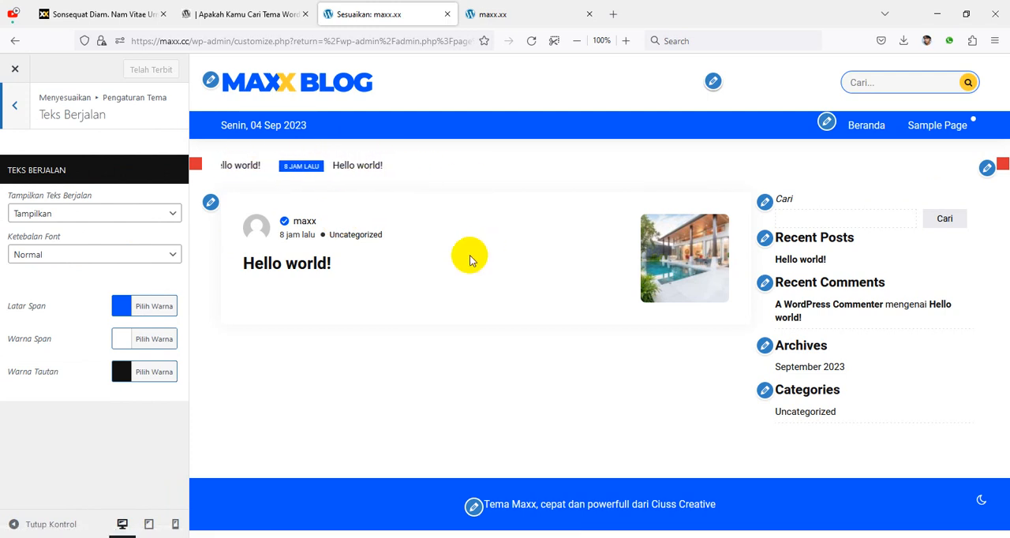
pyautogui.click(104, 223)
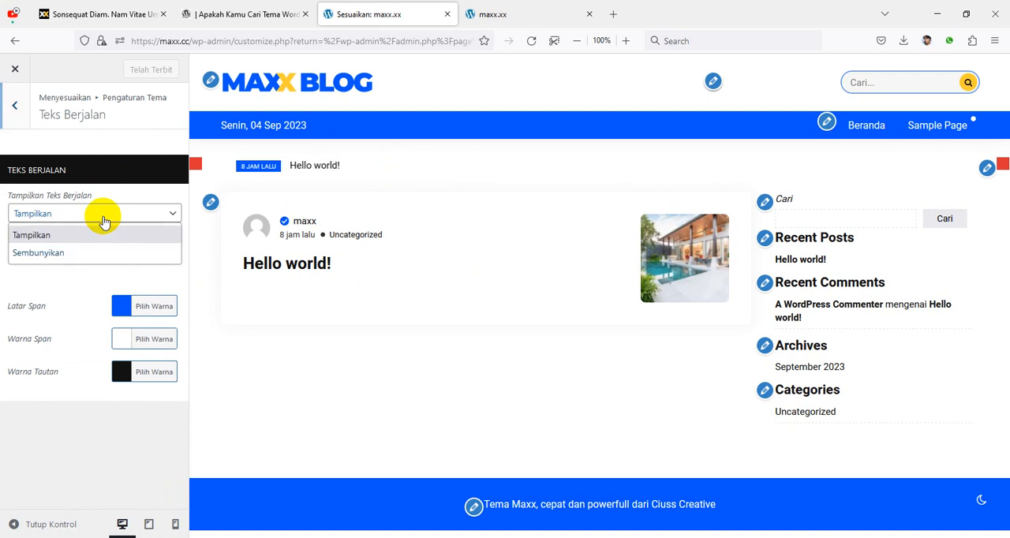
pyautogui.click(104, 253)
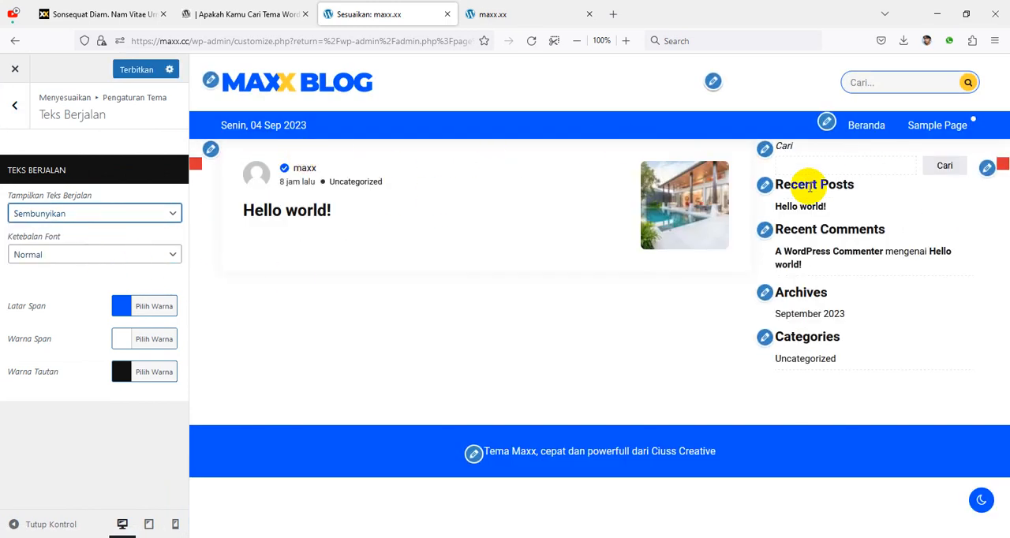
pyautogui.click(81, 222)
pyautogui.click(33, 235)
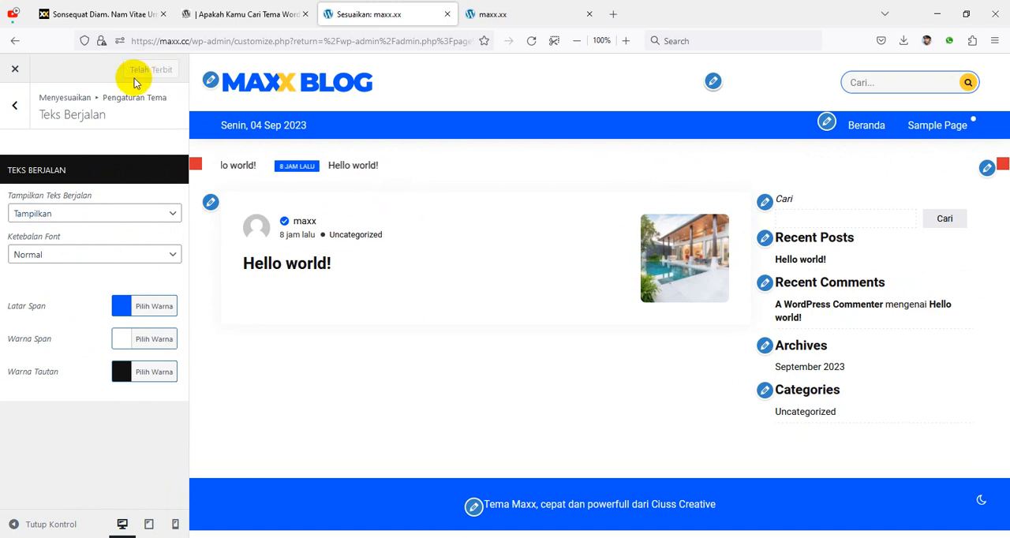
# Step: Leave the Teks Berjalan settings and open the Arsip Pos settings
pyautogui.click(17, 109)
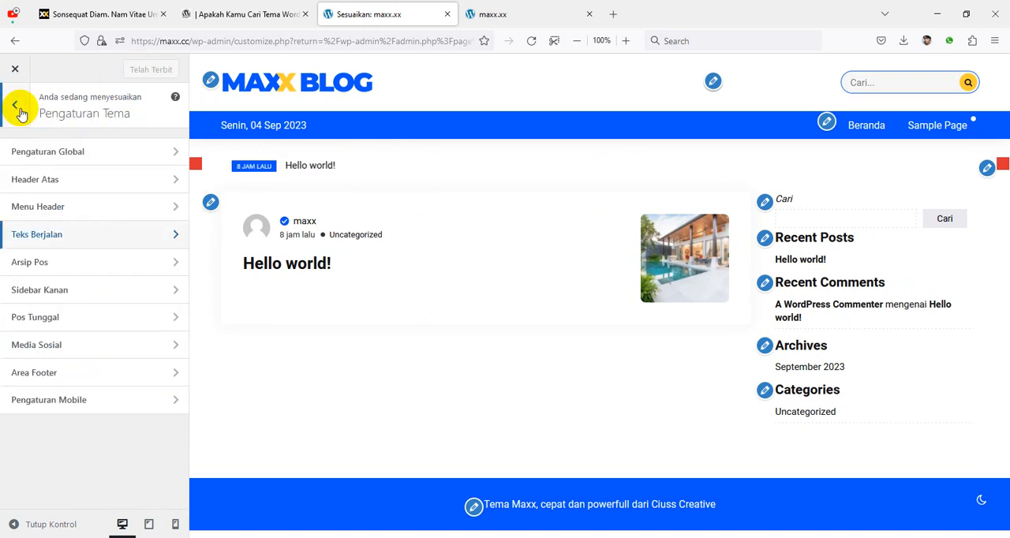
pyautogui.click(87, 268)
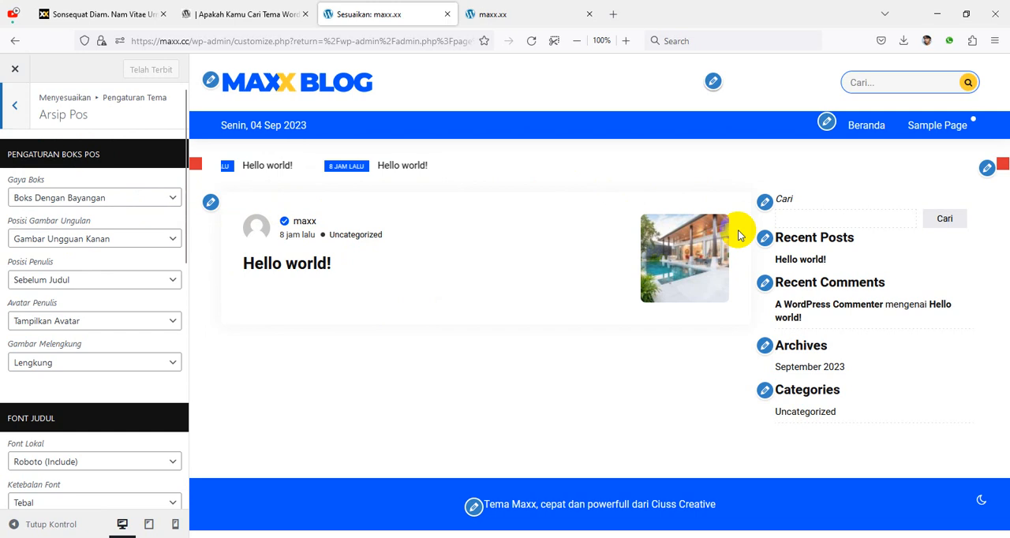
# Step: Try Boks Tanpa Bayangan as the post box style (Gaya Boks), and restore Boks Dengan Bayangan
pyautogui.click(58, 198)
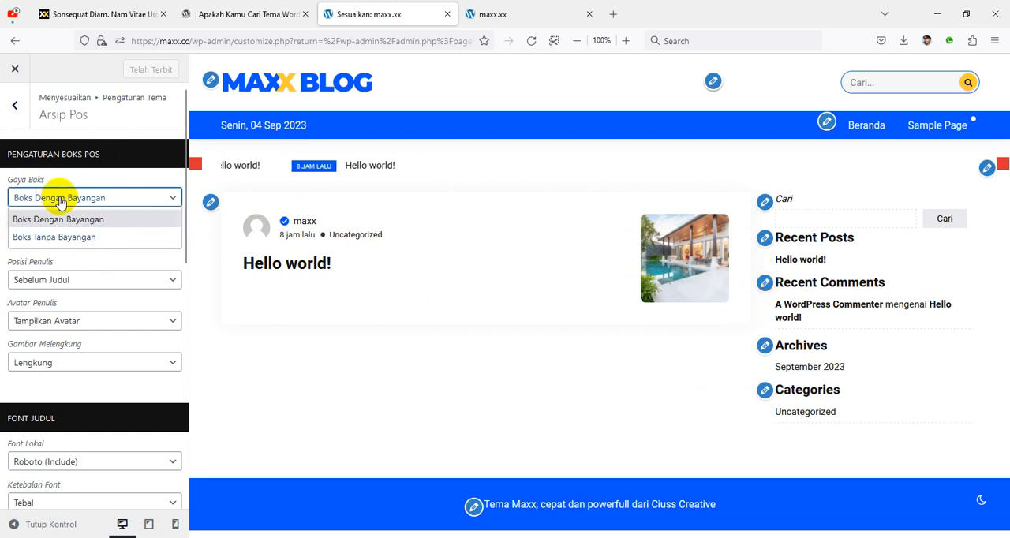
pyautogui.click(67, 237)
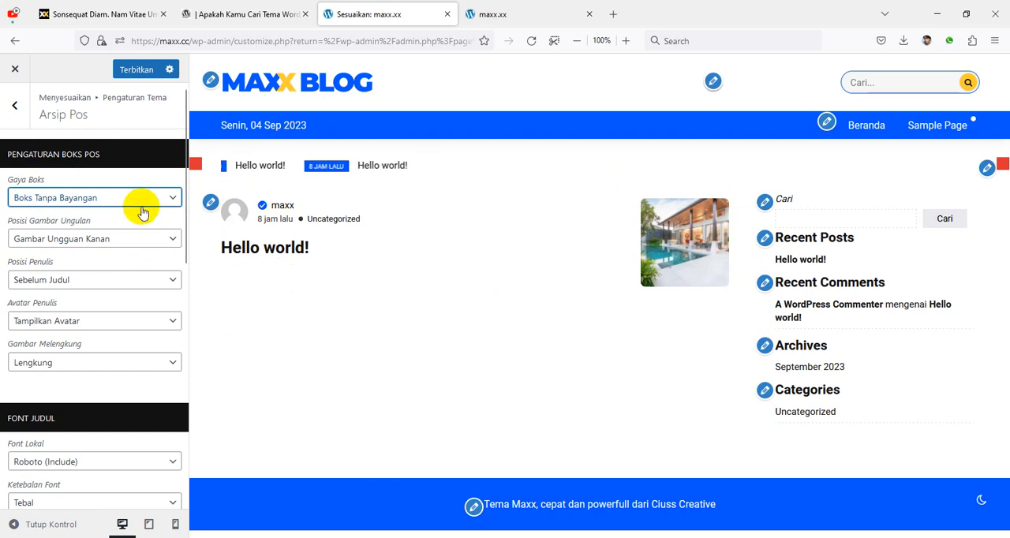
pyautogui.click(85, 197)
pyautogui.click(91, 219)
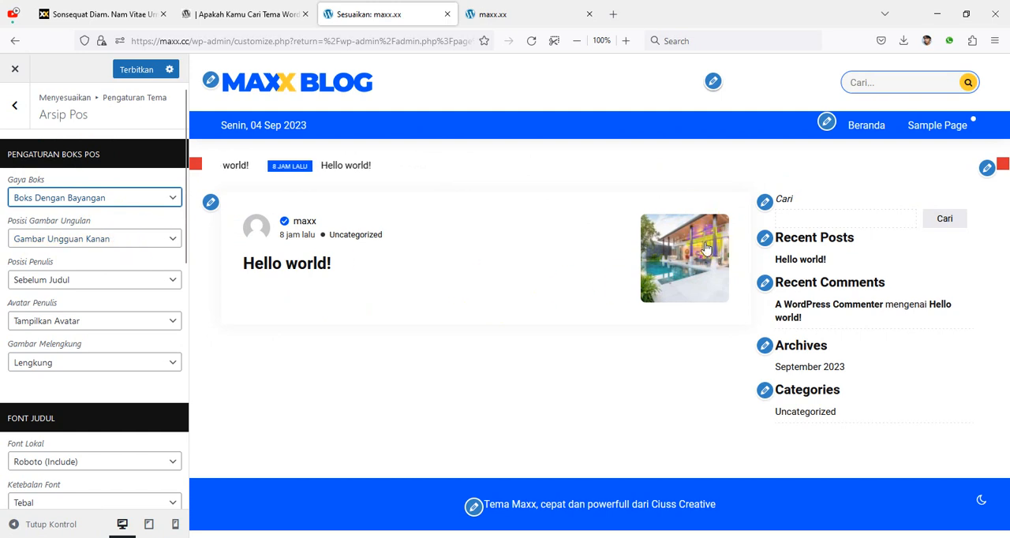
# Step: Set the post box's featured image position to Gambar Unggulan Kiri and the author position (Posisi Penulis) to Setelah Judul
pyautogui.click(96, 238)
pyautogui.click(99, 278)
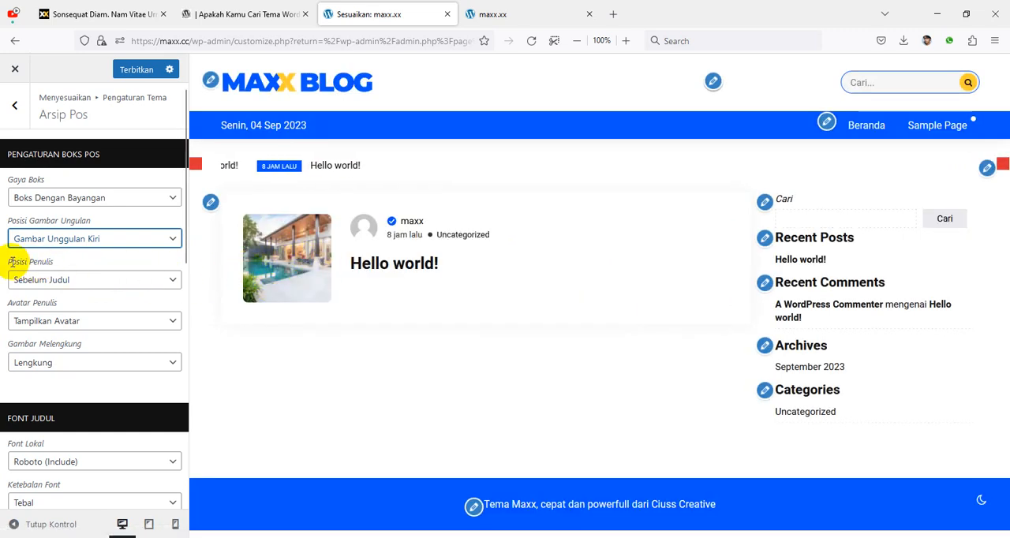
pyautogui.click(79, 282)
pyautogui.click(79, 318)
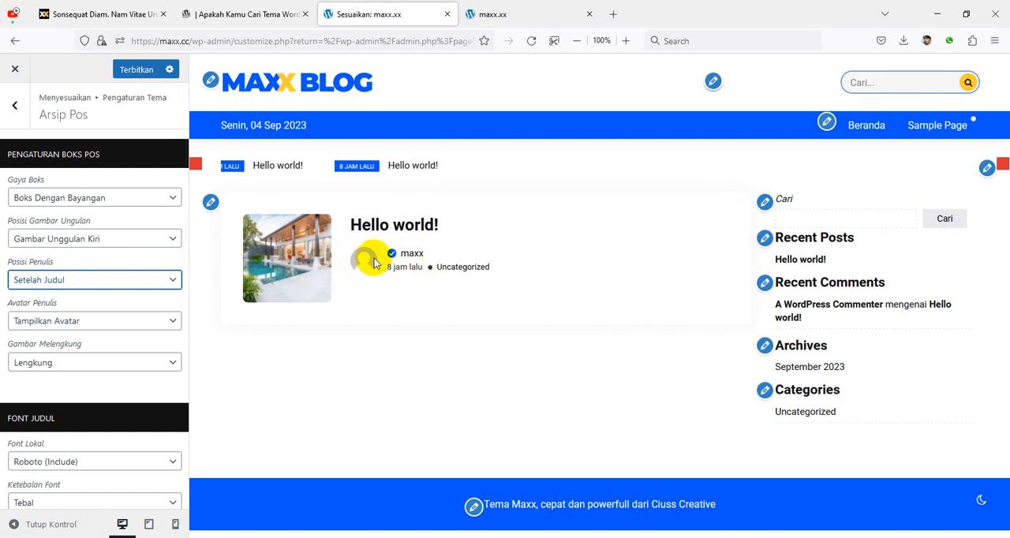
# Step: Try Sembunyikan Avatar for the author avatar (Avatar Penulis), and restore Tampilkan Avatar
pyautogui.click(130, 323)
pyautogui.click(130, 360)
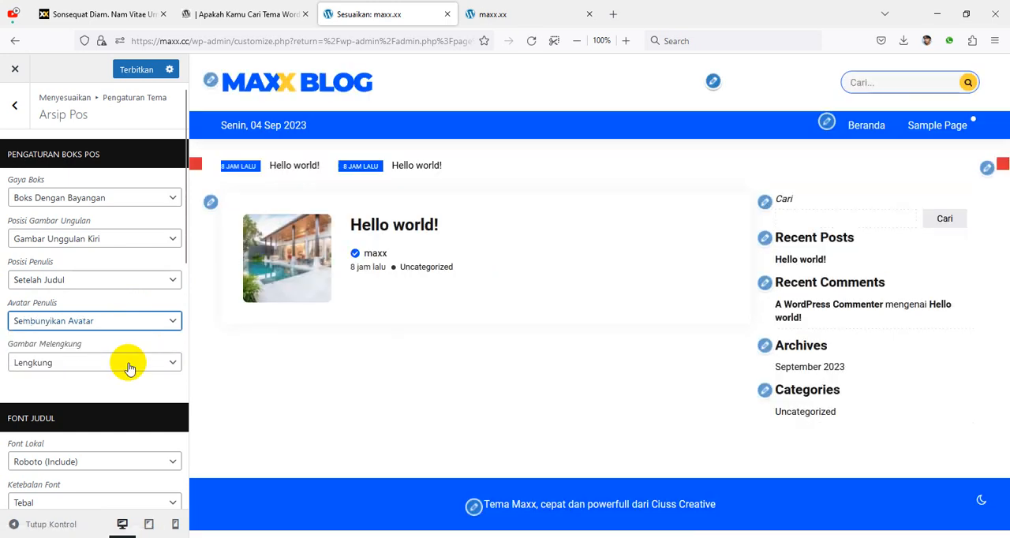
pyautogui.click(99, 323)
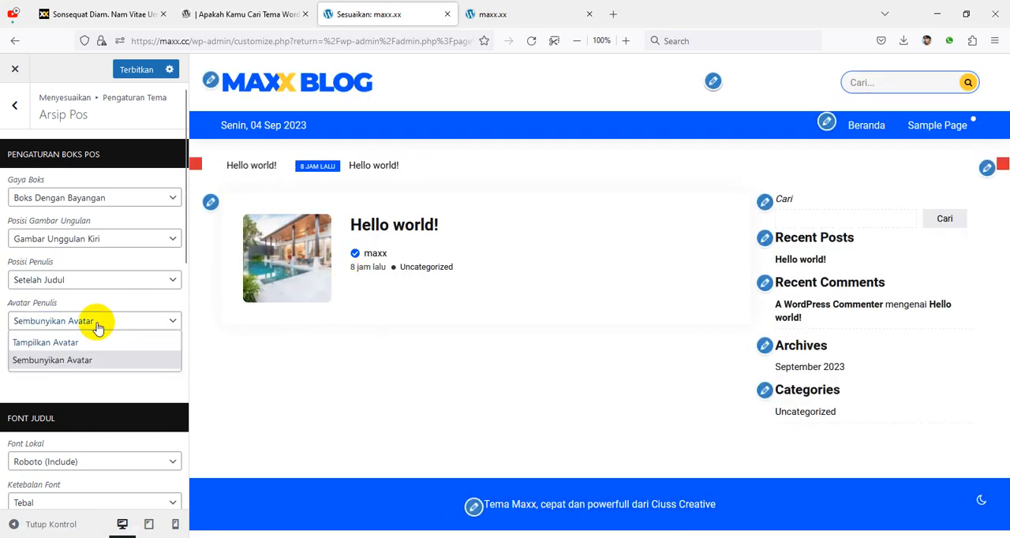
pyautogui.click(96, 345)
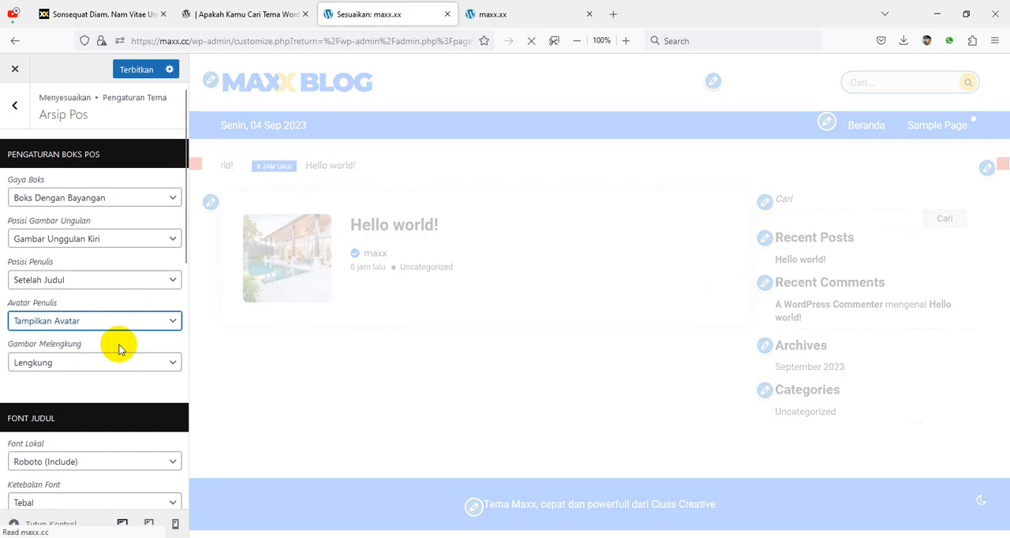
# Step: Try Kotak as the featured image shape (Gambar Melengkung), and switch back to Lengkung
pyautogui.click(79, 359)
pyautogui.click(71, 401)
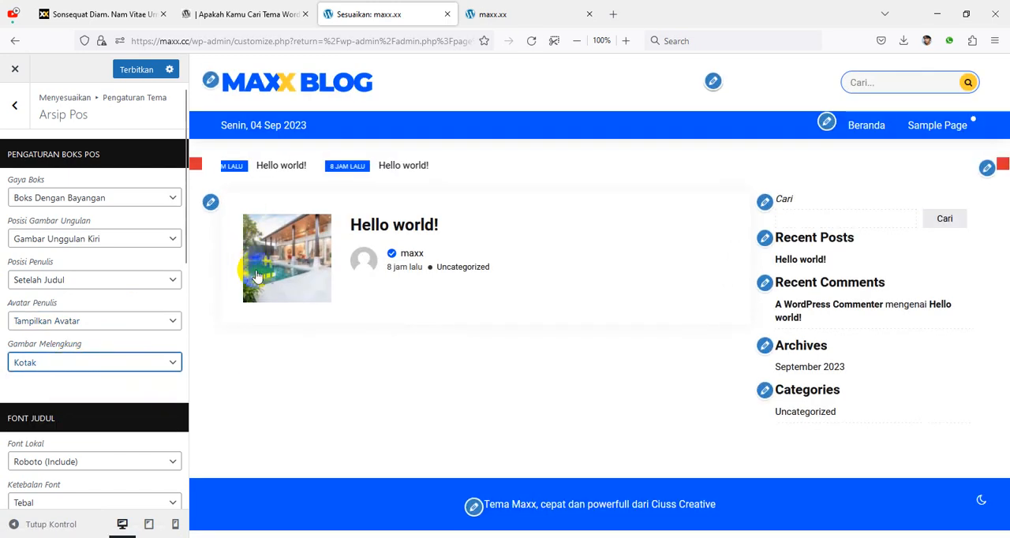
pyautogui.click(75, 365)
pyautogui.click(85, 385)
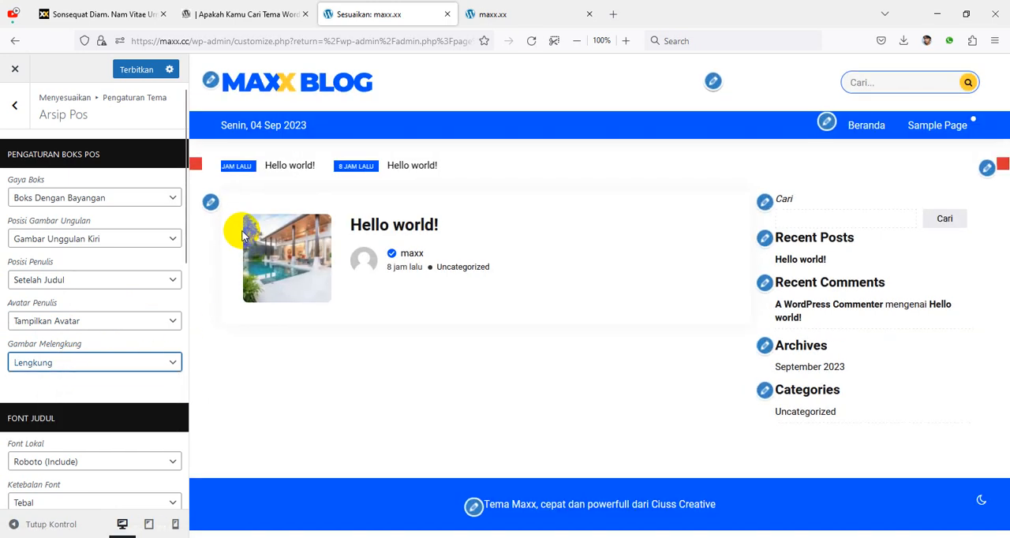
# Step: Set the featured image shape (Gambar Melengkung) to Bulat and its position to Gambar Ungguan Kanan, and publish the post archive settings
pyautogui.click(68, 365)
pyautogui.click(23, 419)
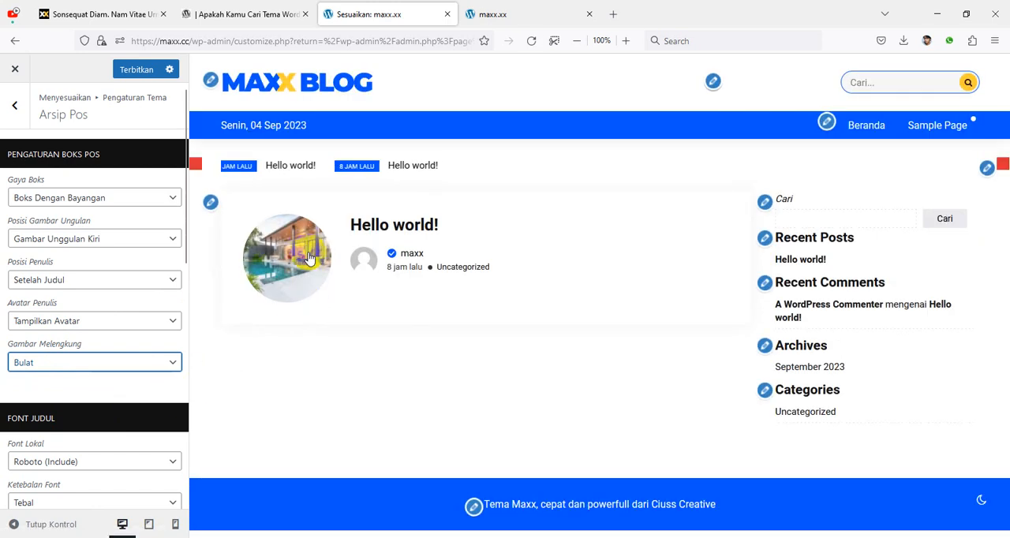
pyautogui.click(52, 237)
pyautogui.click(89, 259)
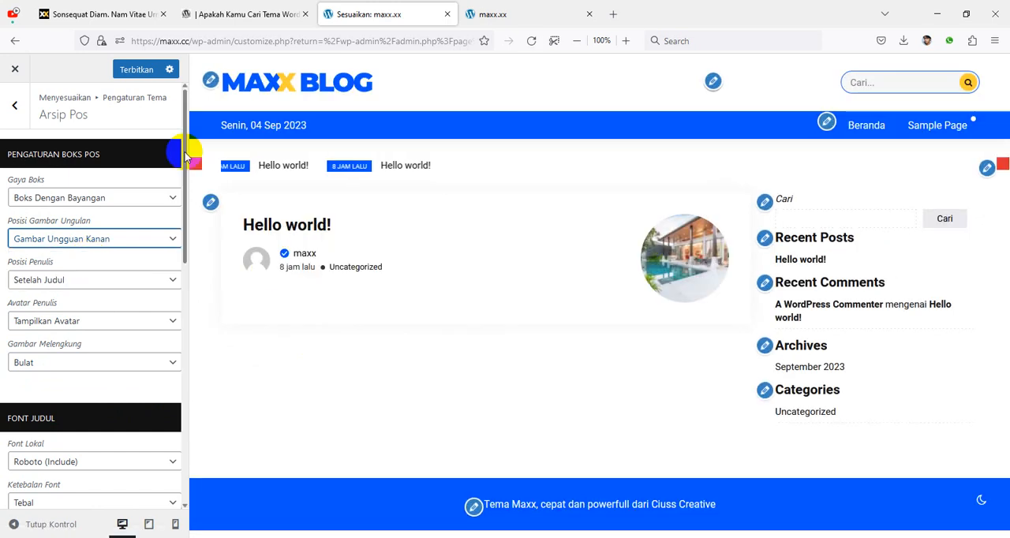
pyautogui.click(136, 69)
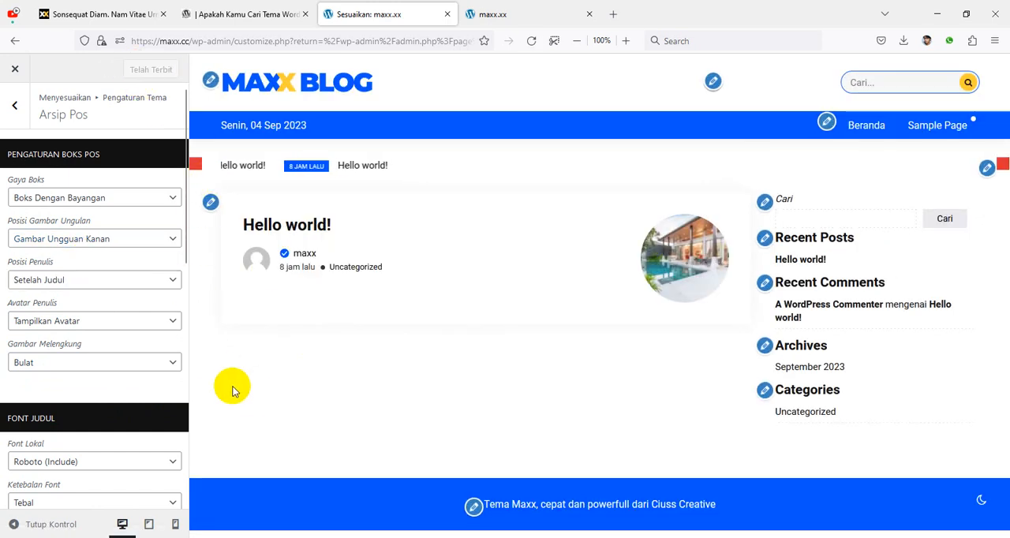
# Step: Review the remaining Arsip Pos font, colour and pagination options, and the Sidebar Kanan colour settings
pyautogui.scroll(-3, 118, 399)
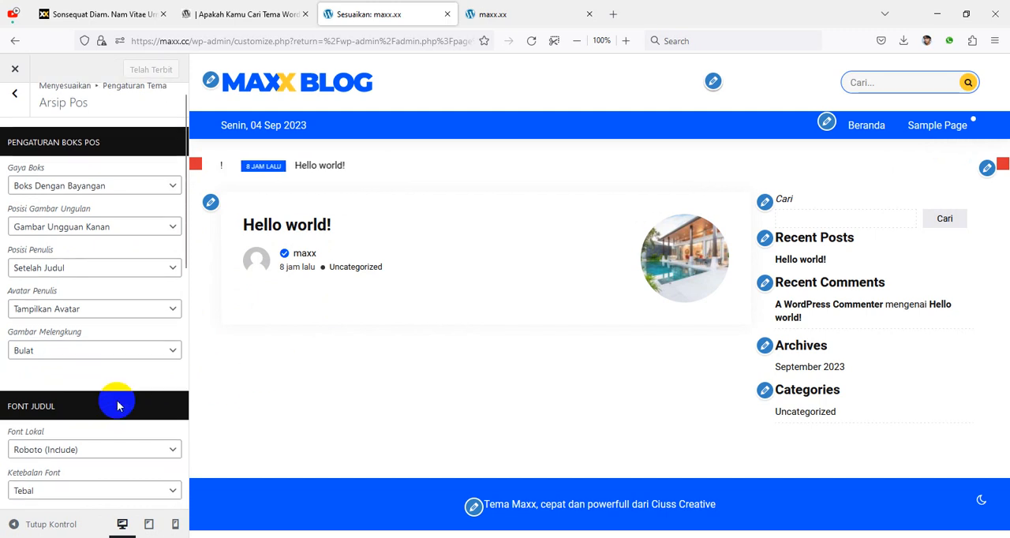
pyautogui.scroll(-2, 157, 363)
pyautogui.scroll(-2, 173, 371)
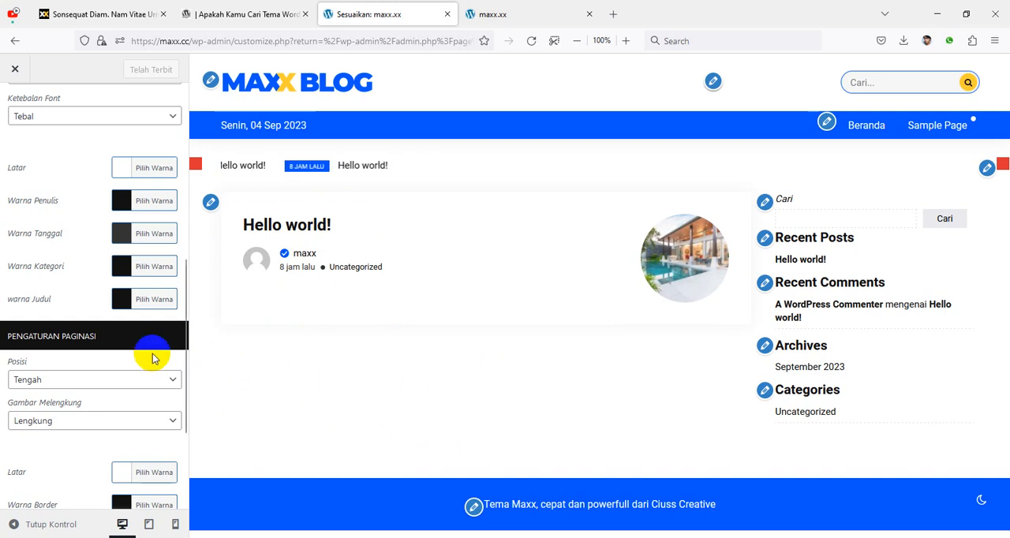
pyautogui.scroll(5, 150, 351)
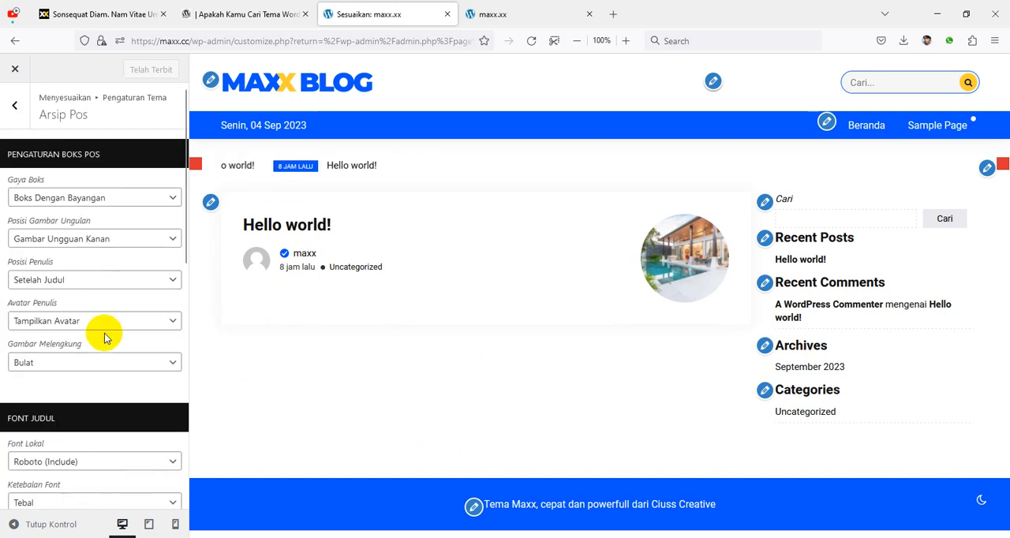
pyautogui.click(15, 105)
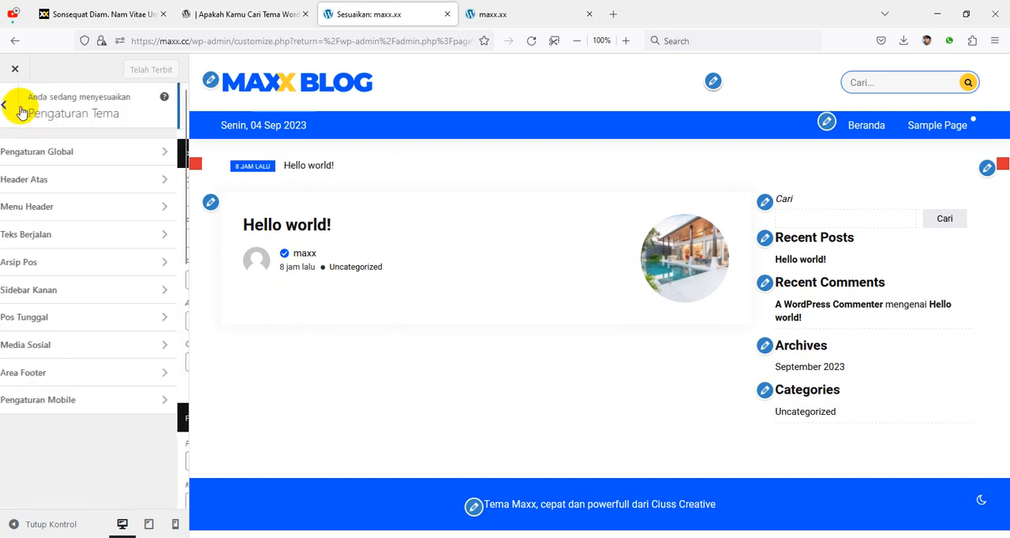
pyautogui.click(95, 291)
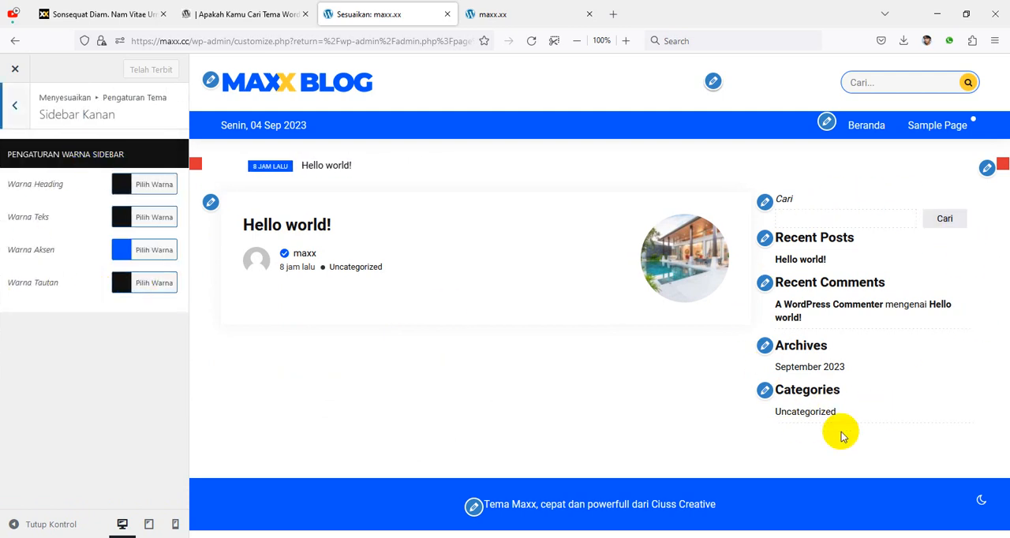
pyautogui.click(17, 106)
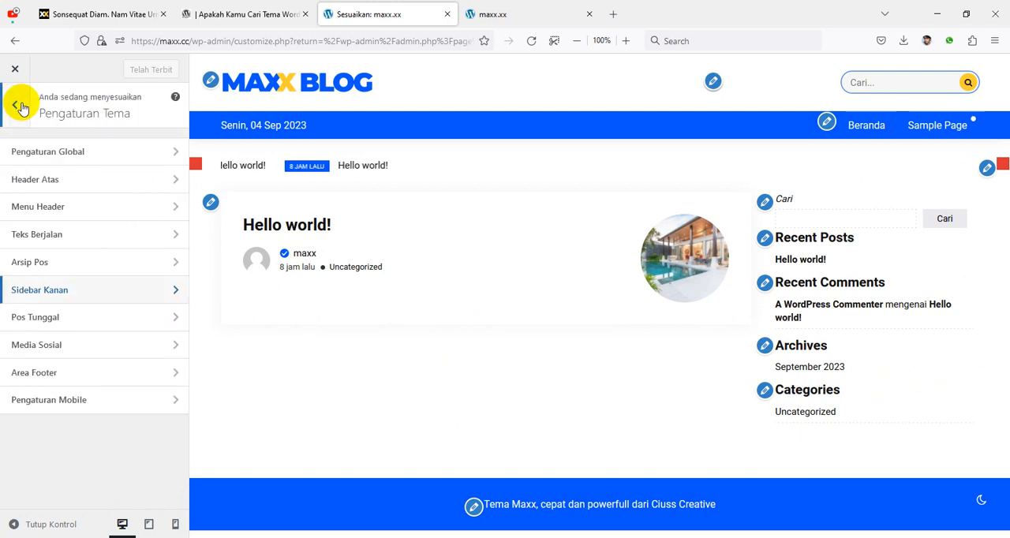
# Step: Open the Pos Tunggal settings and examine the Hello world! post's single-post layout in the preview
pyautogui.click(74, 318)
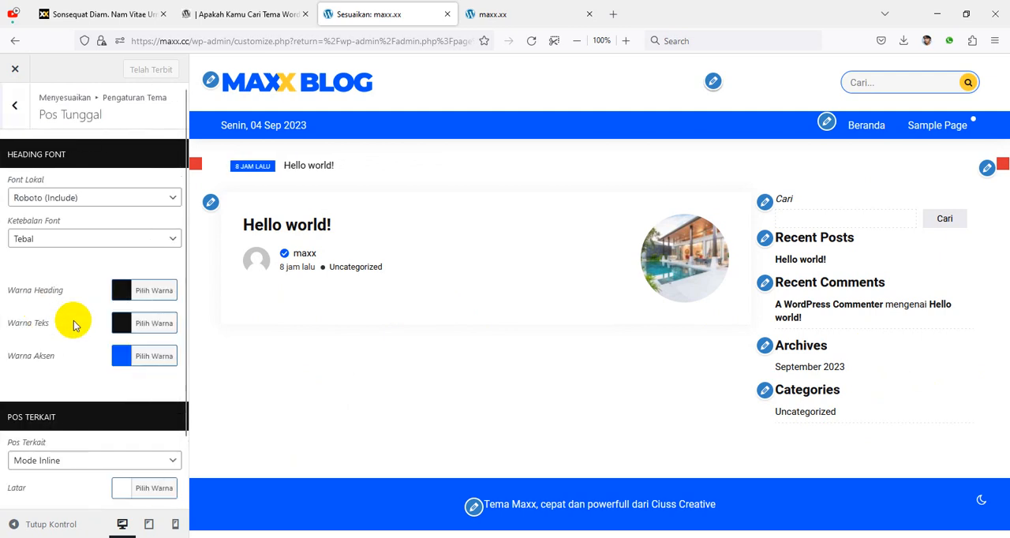
pyautogui.click(313, 234)
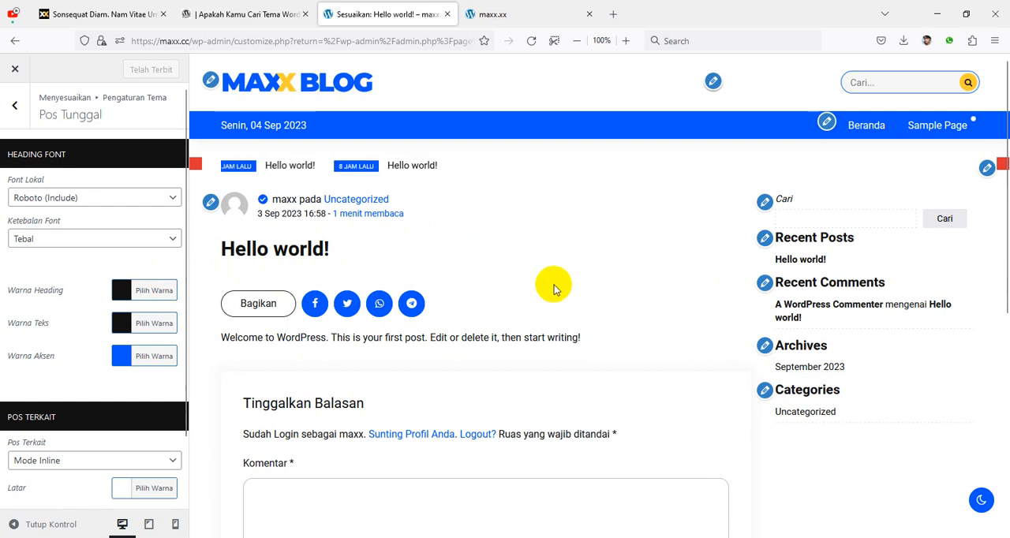
pyautogui.scroll(-2, 50, 406)
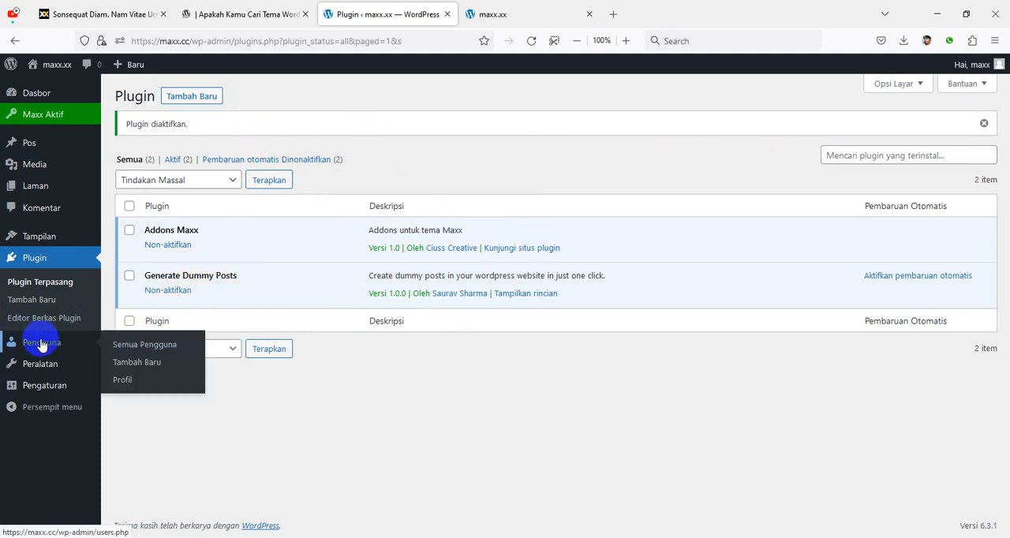
# Step: Generate 100 dummy posts with featured images using the Generate Posts settings page
pyautogui.moveTo(39, 384)
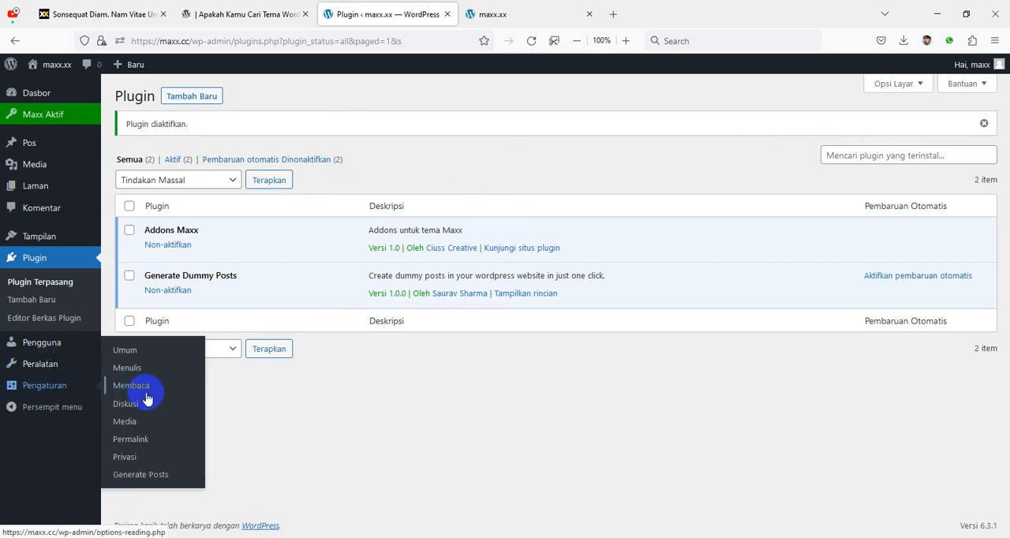
pyautogui.click(140, 474)
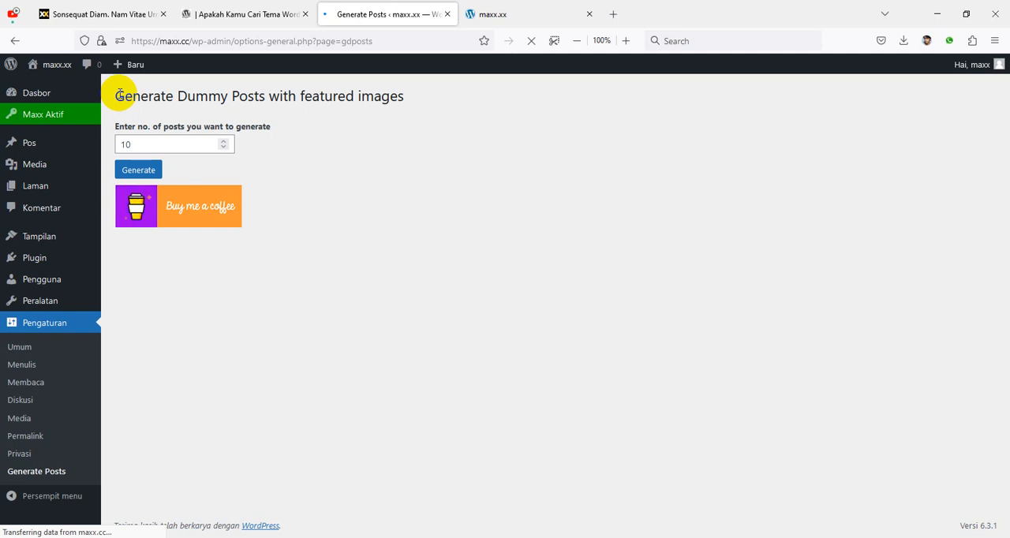
pyautogui.click(144, 142)
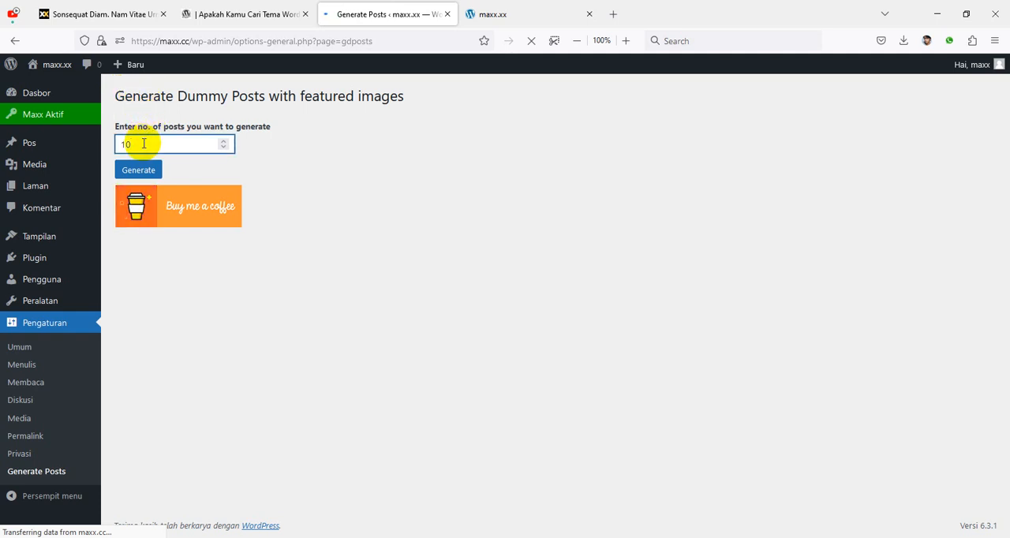
pyautogui.write('0')
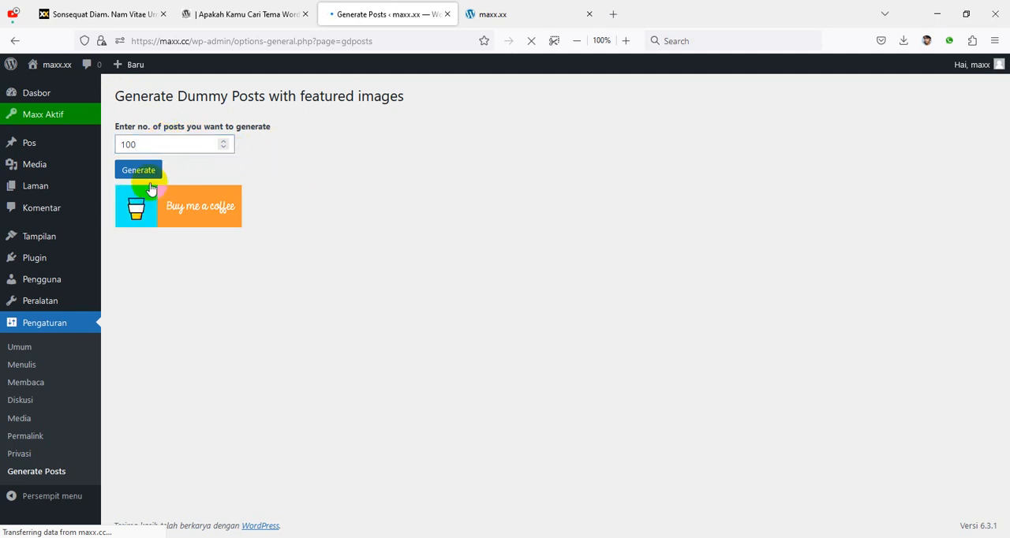
pyautogui.click(146, 145)
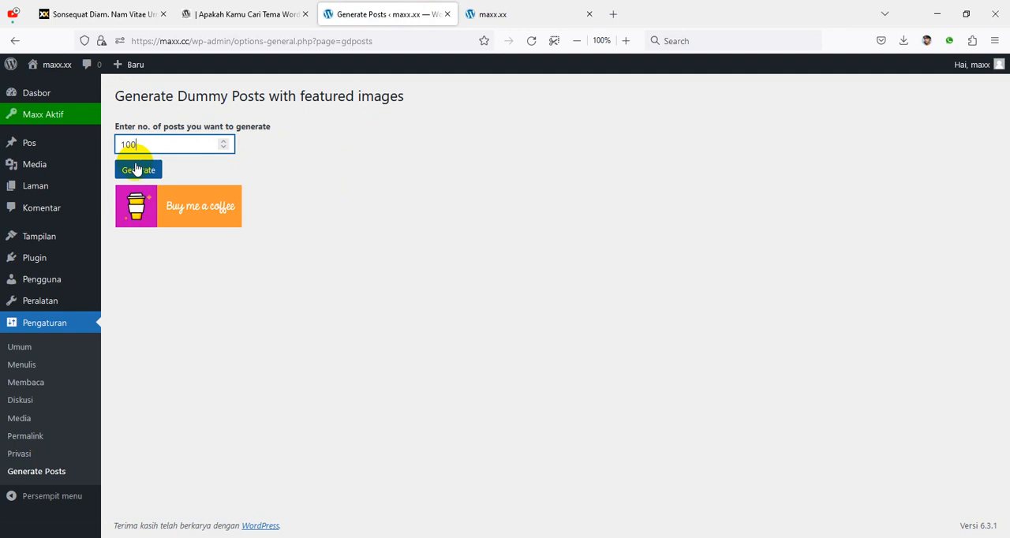
pyautogui.click(139, 173)
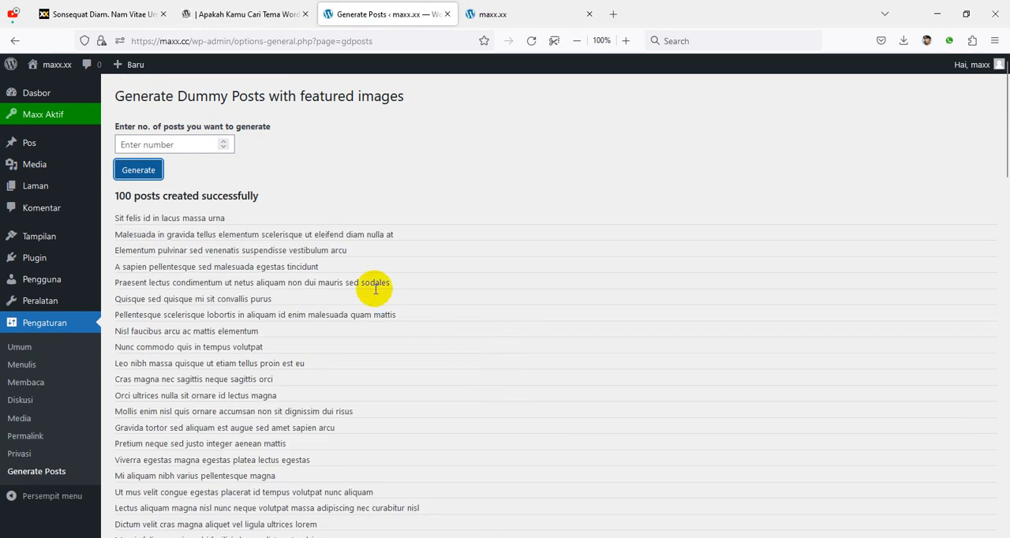
pyautogui.scroll(-15, 270, 219)
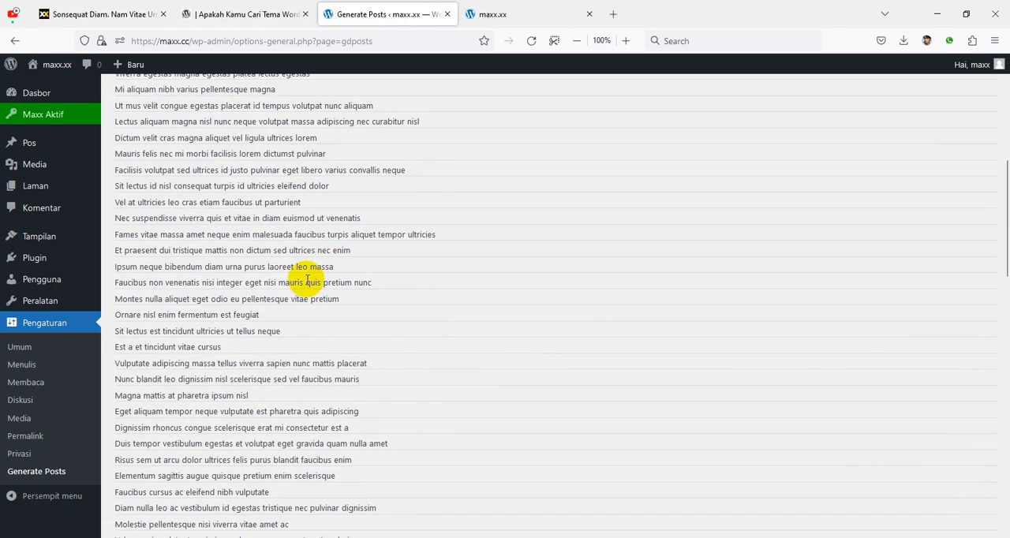
pyautogui.scroll(15, 342, 369)
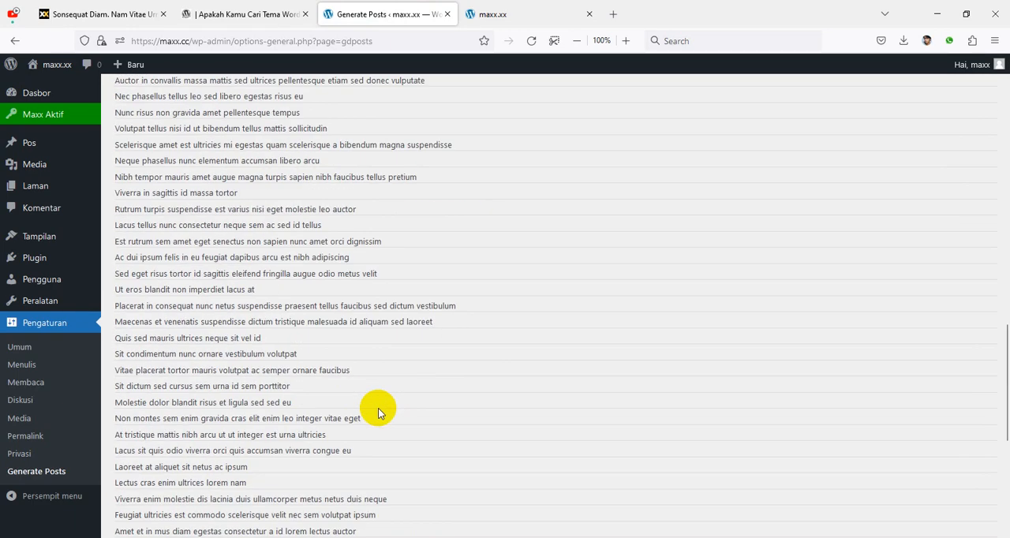
pyautogui.scroll(1, 393, 261)
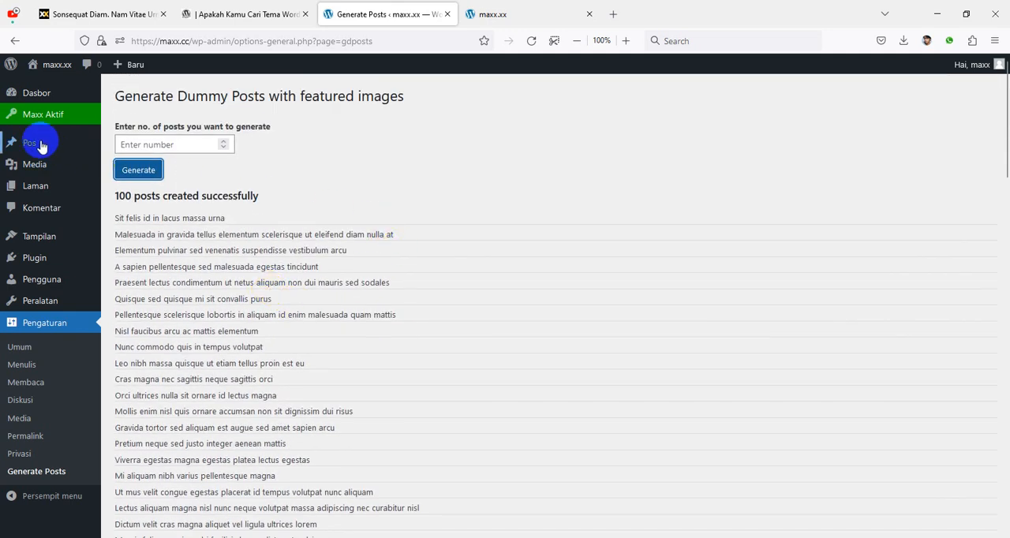
# Step: Review the generated posts in the full post list and on the reloaded maxx.xx front page
pyautogui.moveTo(41, 150)
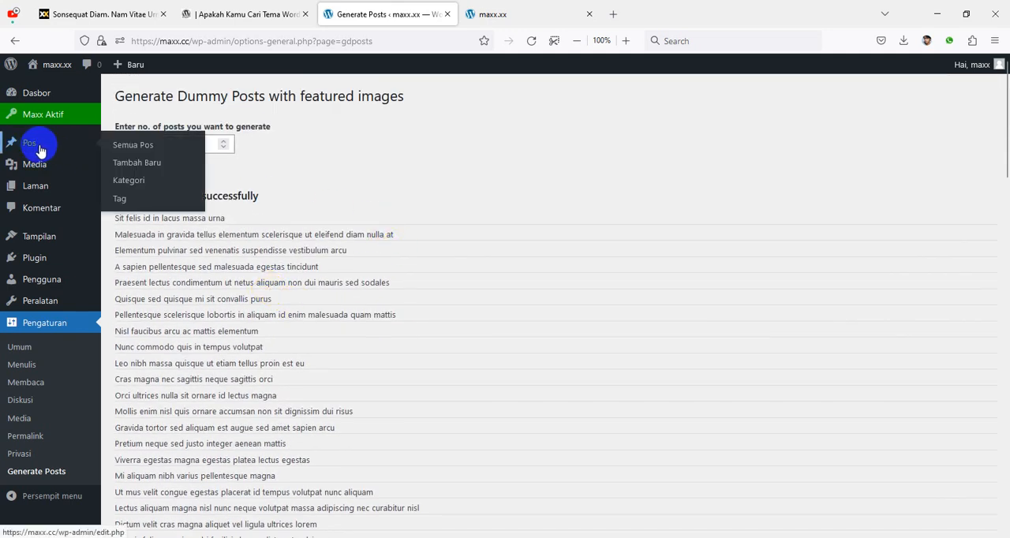
pyautogui.click(145, 148)
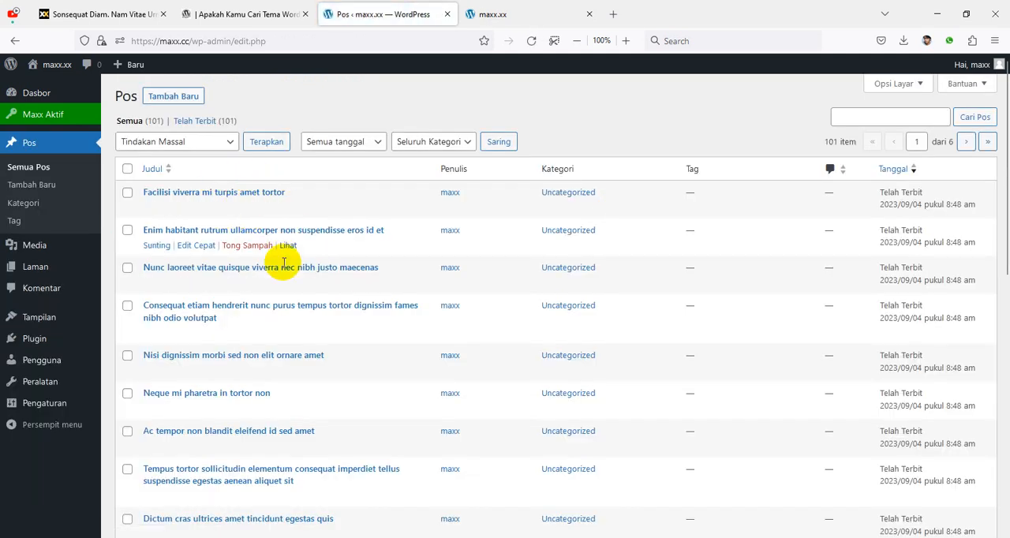
pyautogui.scroll(-3, 392, 381)
pyautogui.scroll(-5, 390, 379)
pyautogui.scroll(8, 389, 379)
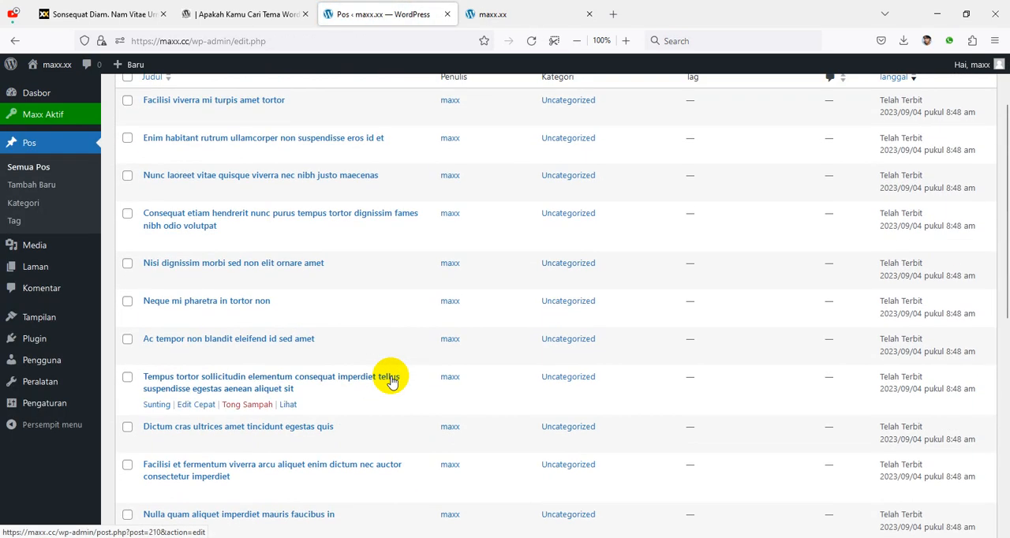
pyautogui.click(514, 15)
pyautogui.click(530, 41)
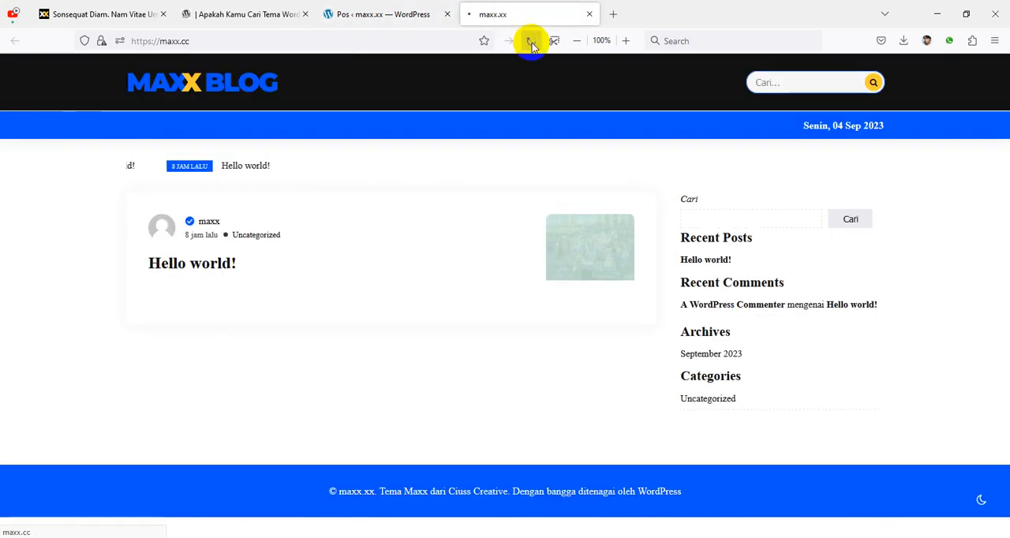
pyautogui.scroll(-15, 384, 242)
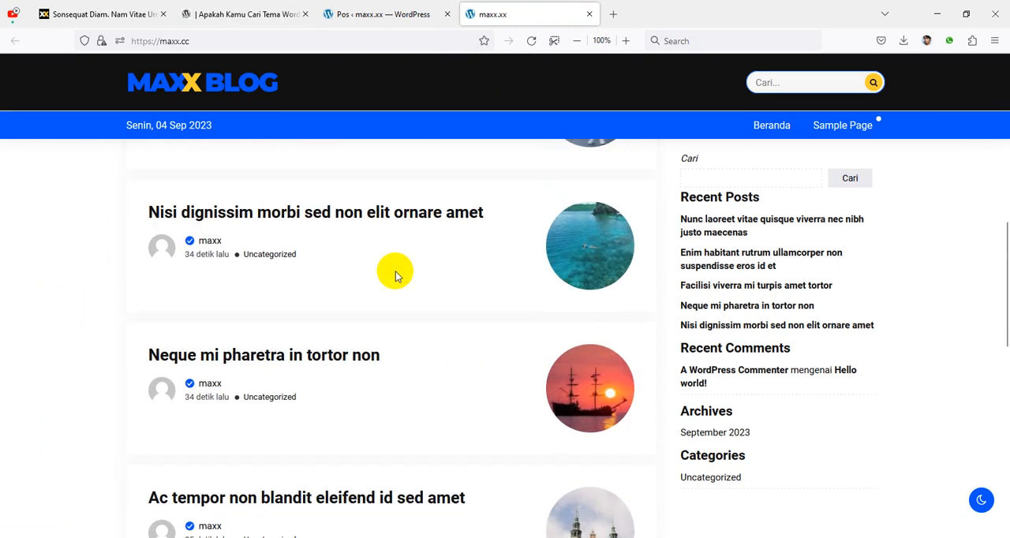
pyautogui.scroll(15, 385, 331)
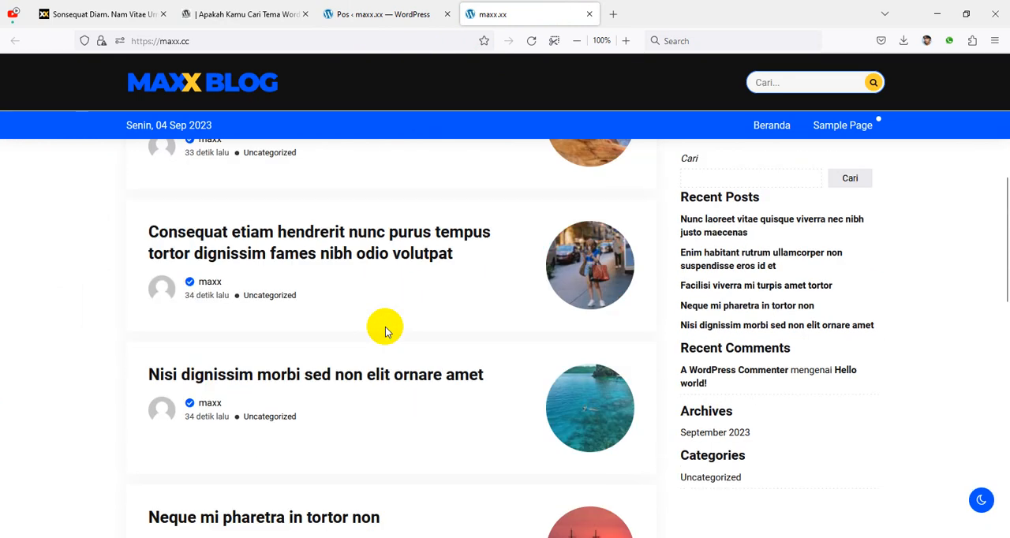
# Step: Open the theme customizer and examine the "Enim habitant rutrum ullamcorper non suspendisse eros id et" post's layout in the preview
pyautogui.click(372, 14)
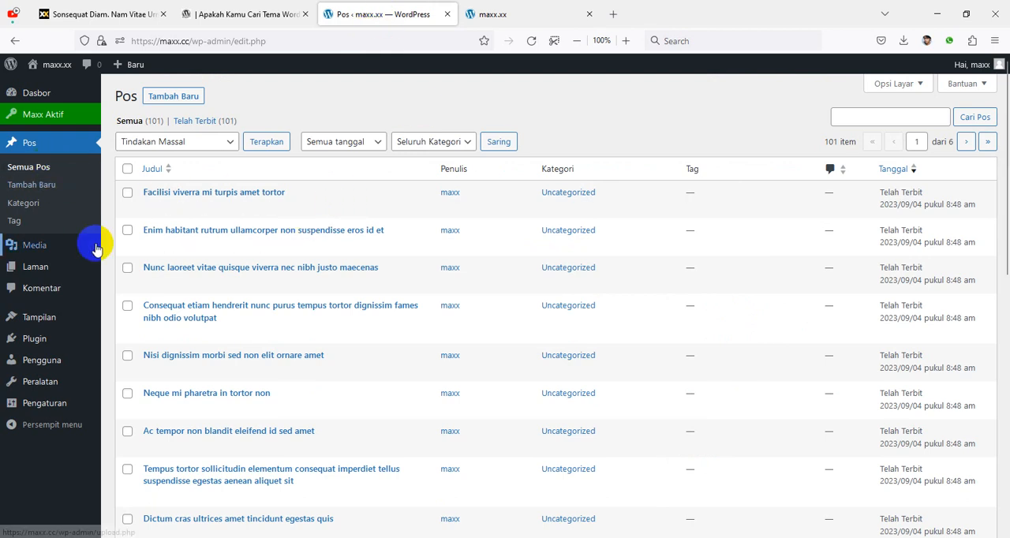
pyautogui.moveTo(35, 318)
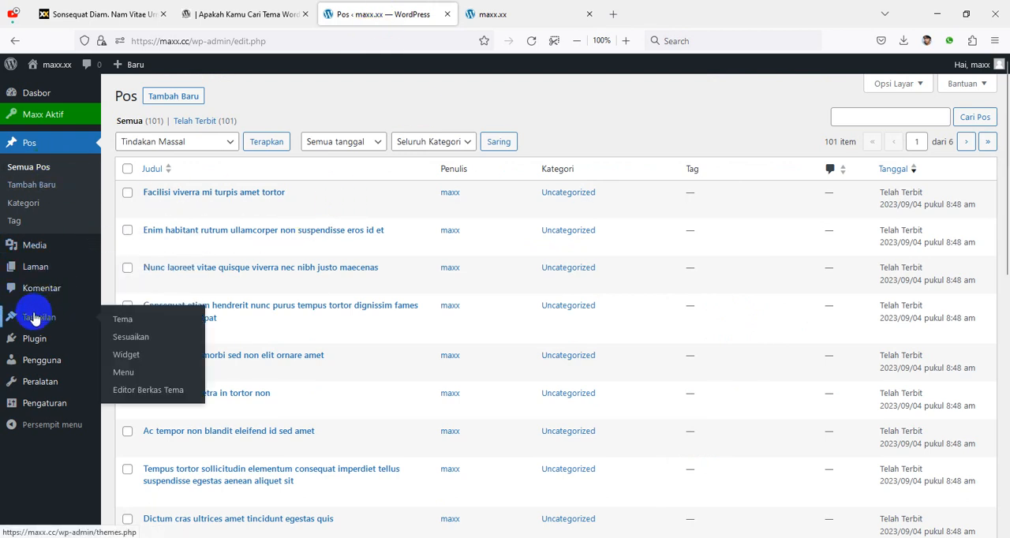
pyautogui.click(128, 341)
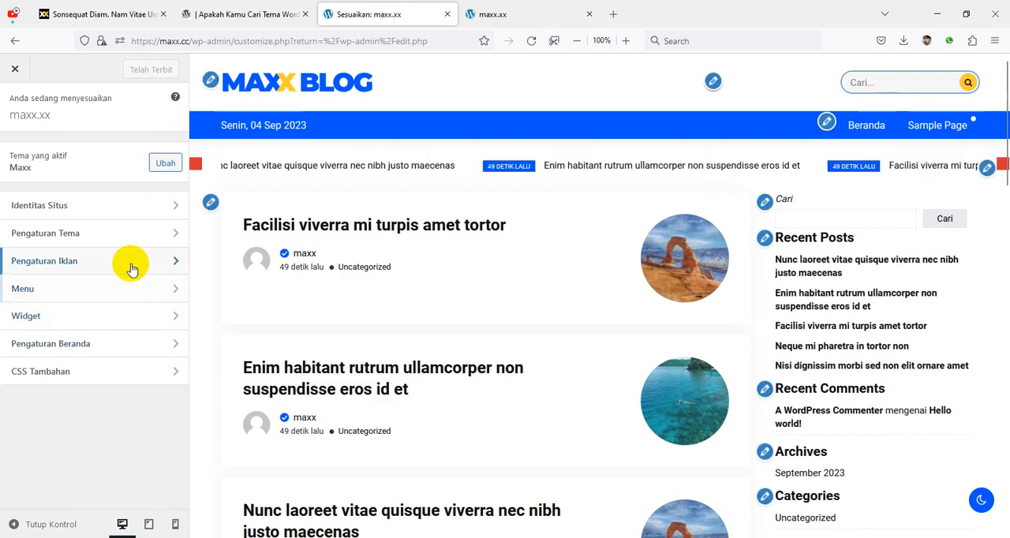
pyautogui.click(376, 371)
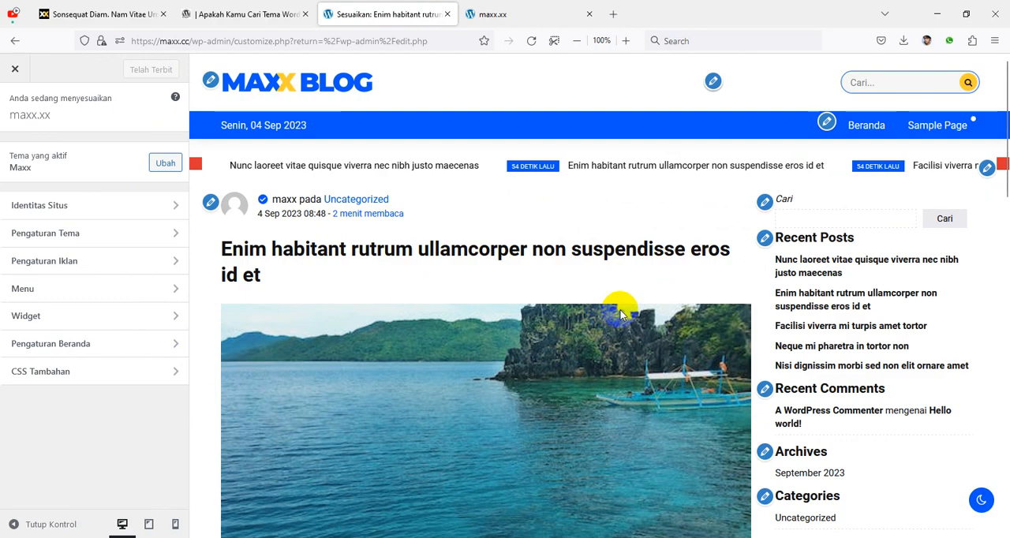
pyautogui.scroll(-10, 621, 314)
pyautogui.scroll(10, 621, 314)
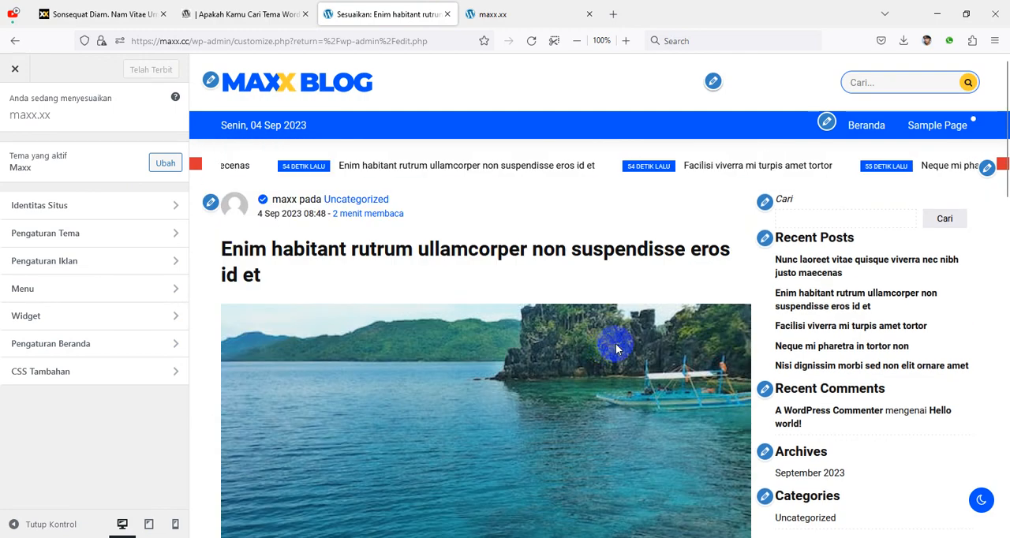
pyautogui.scroll(-8, 647, 316)
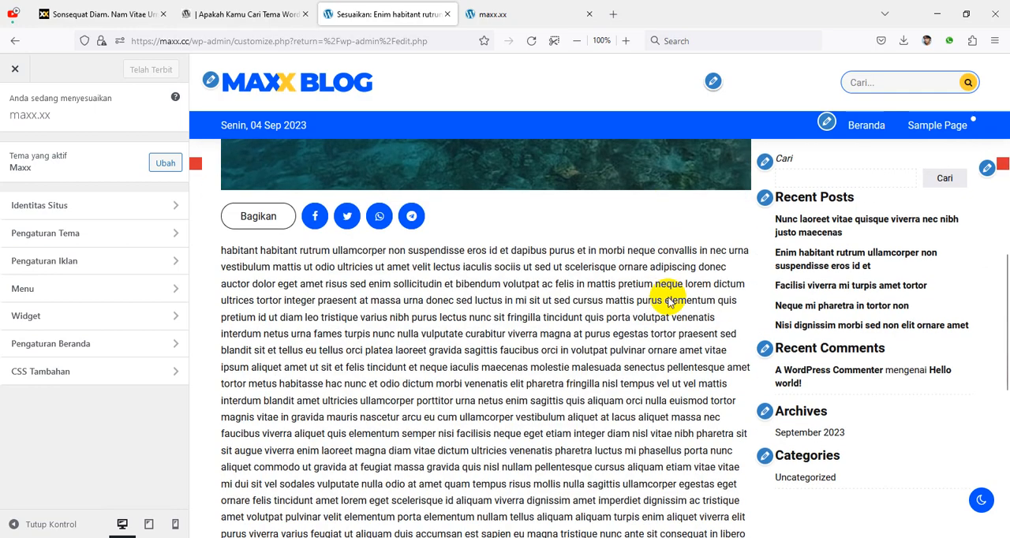
pyautogui.scroll(3, 476, 337)
pyautogui.scroll(4, 476, 337)
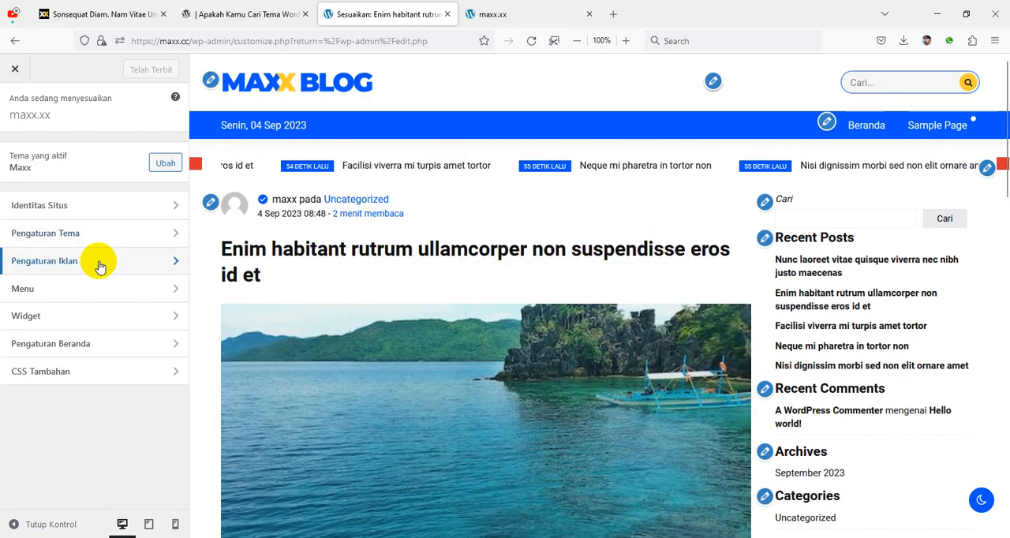
# Step: Set the Facebook, Twitter, Instagram and Youtube links in the theme's Media Sosial settings to #, and publish them
pyautogui.click(90, 235)
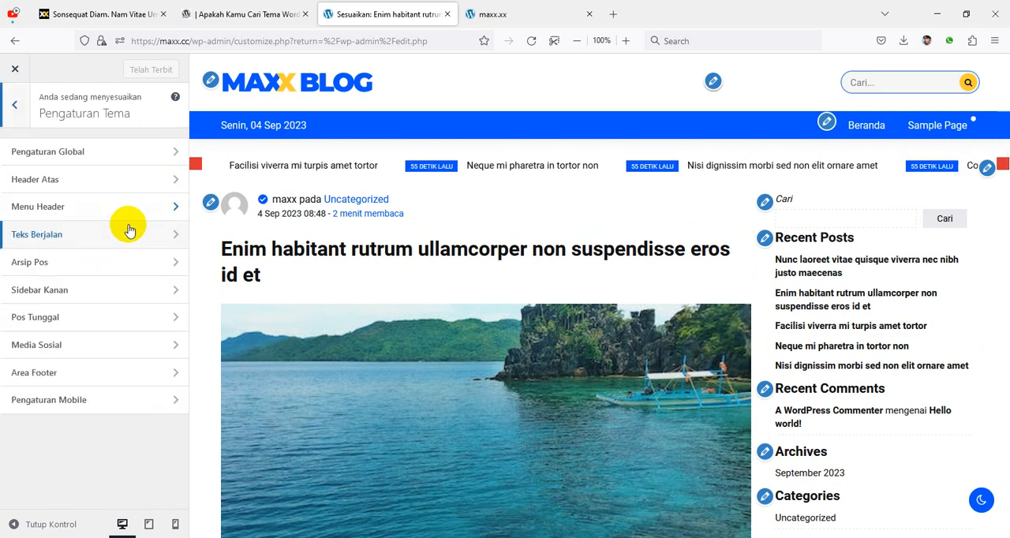
pyautogui.click(60, 344)
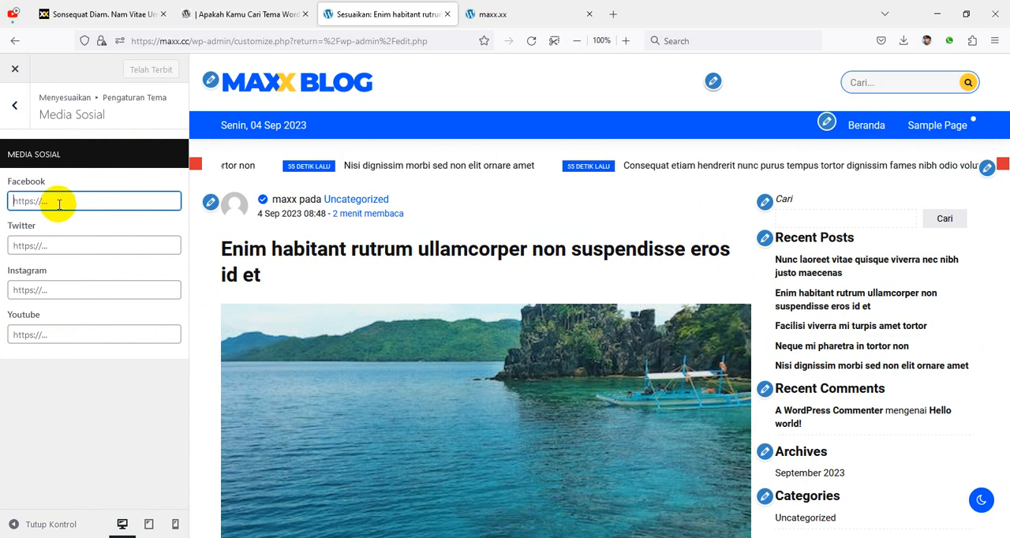
pyautogui.write('#')
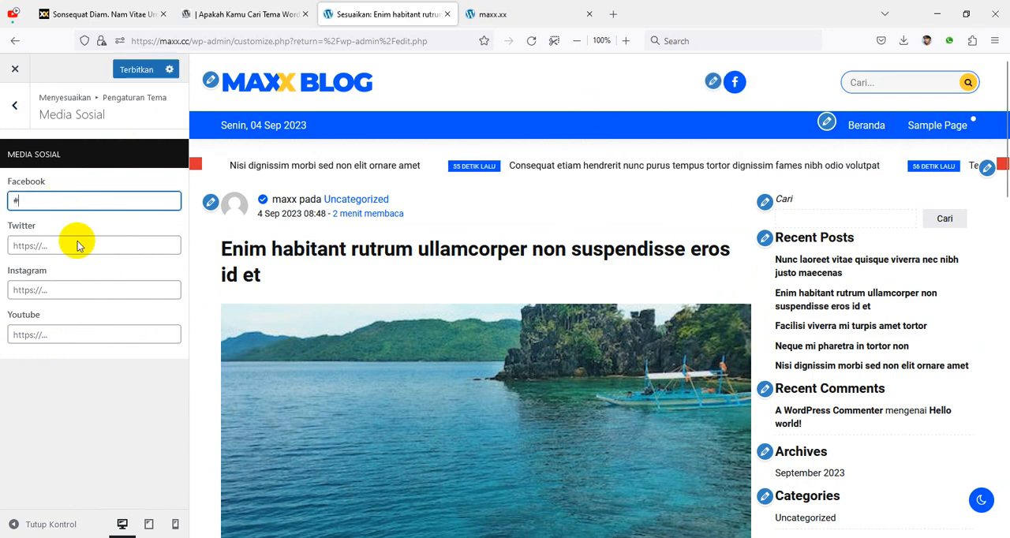
pyautogui.click(38, 249)
pyautogui.write('#')
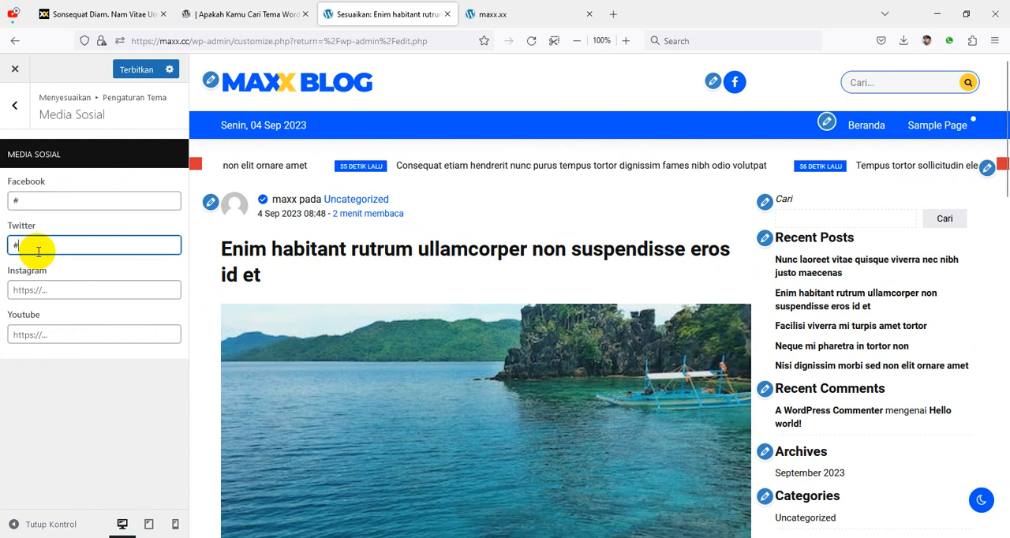
pyautogui.click(47, 289)
pyautogui.write('#')
pyautogui.click(51, 333)
pyautogui.write('#')
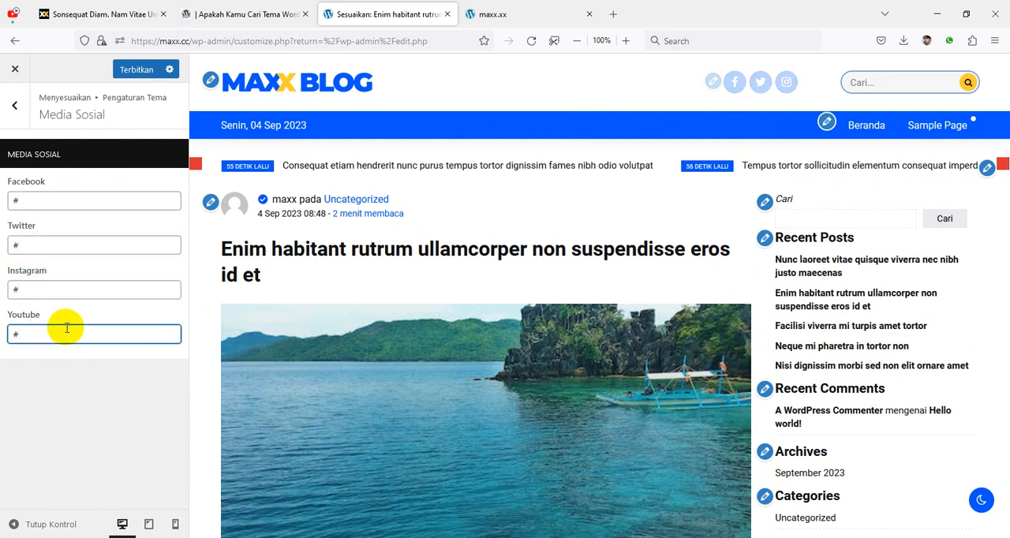
pyautogui.click(134, 71)
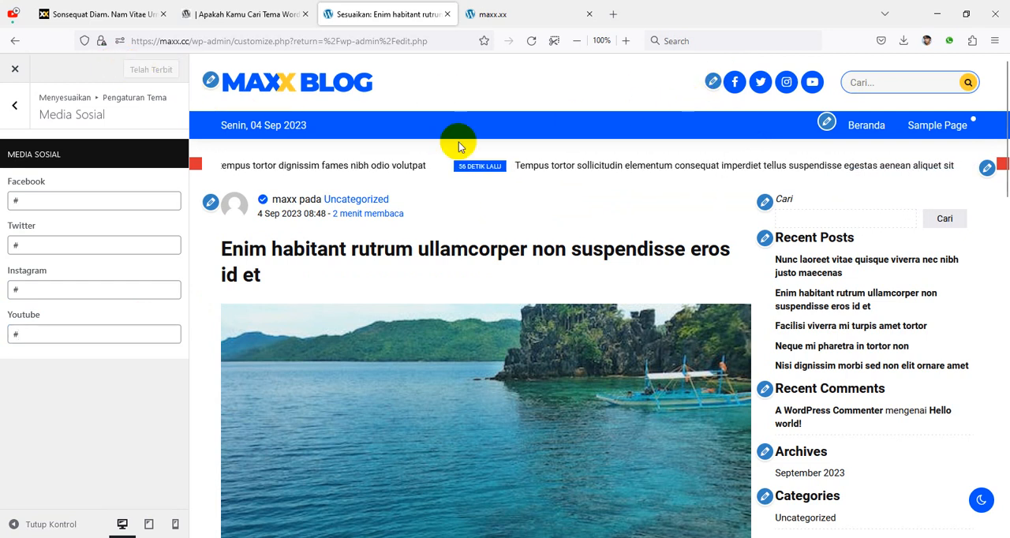
# Step: Replace the Copyright Footer text in the Area Footer settings with "Tema fast Loading" and publish the change
pyautogui.click(15, 105)
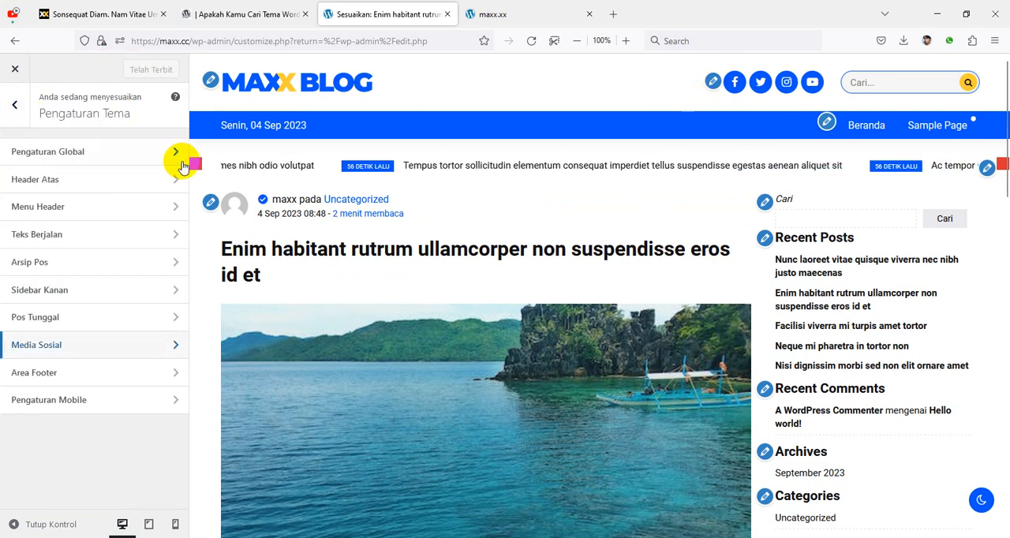
pyautogui.click(34, 373)
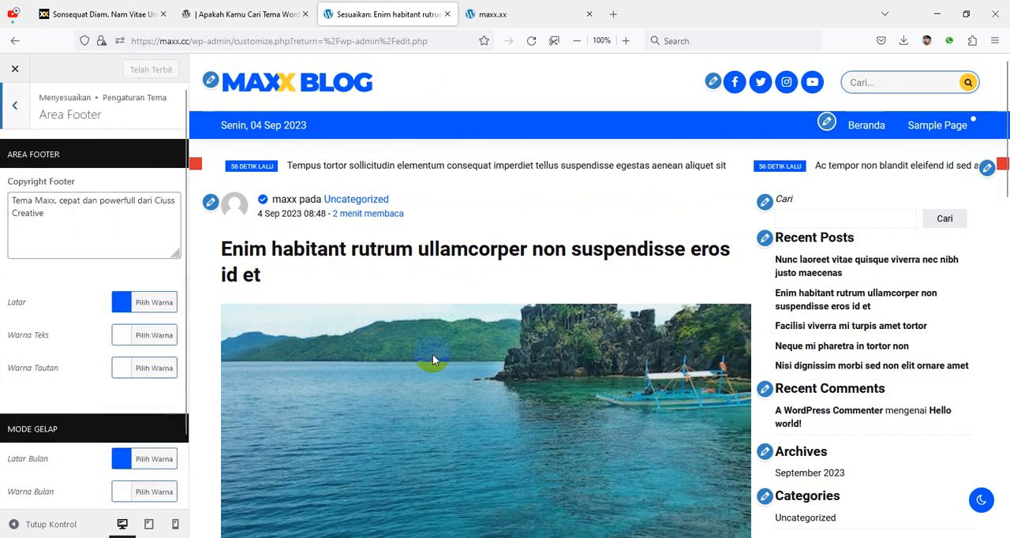
pyautogui.scroll(-15, 500, 330)
pyautogui.click(471, 513)
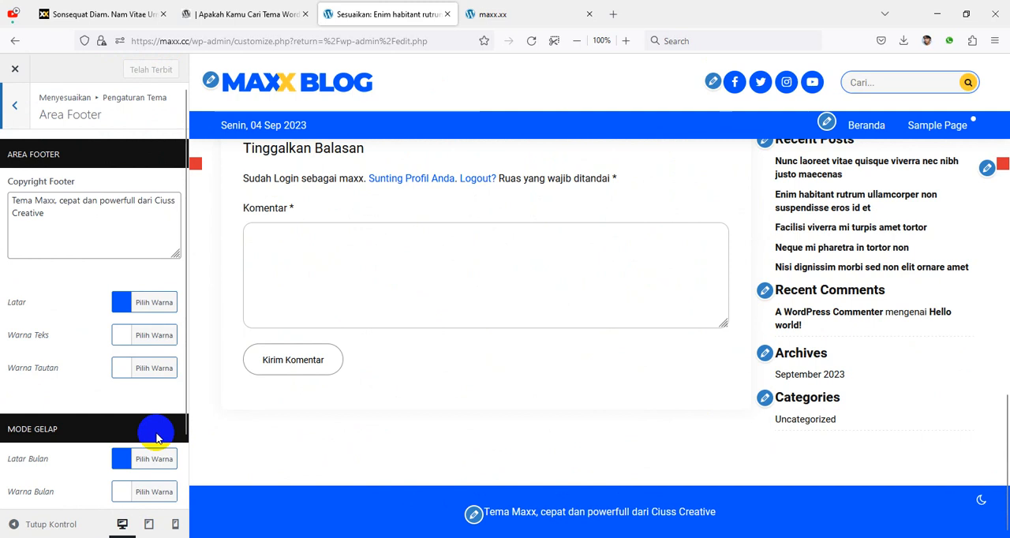
pyautogui.click(82, 218)
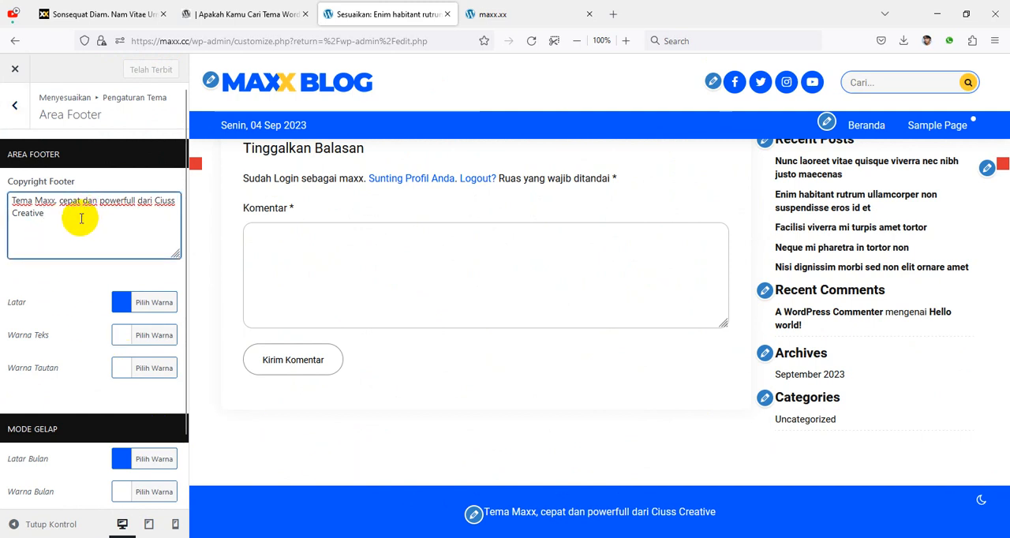
pyautogui.moveTo(80, 218); pyautogui.dragTo(1, 198)
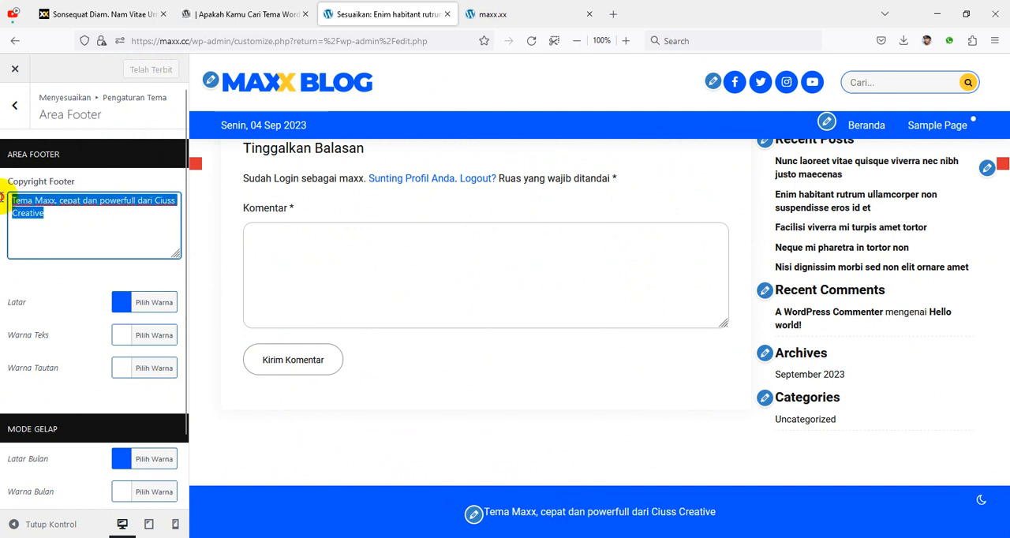
pyautogui.write('Tema fast Loading')
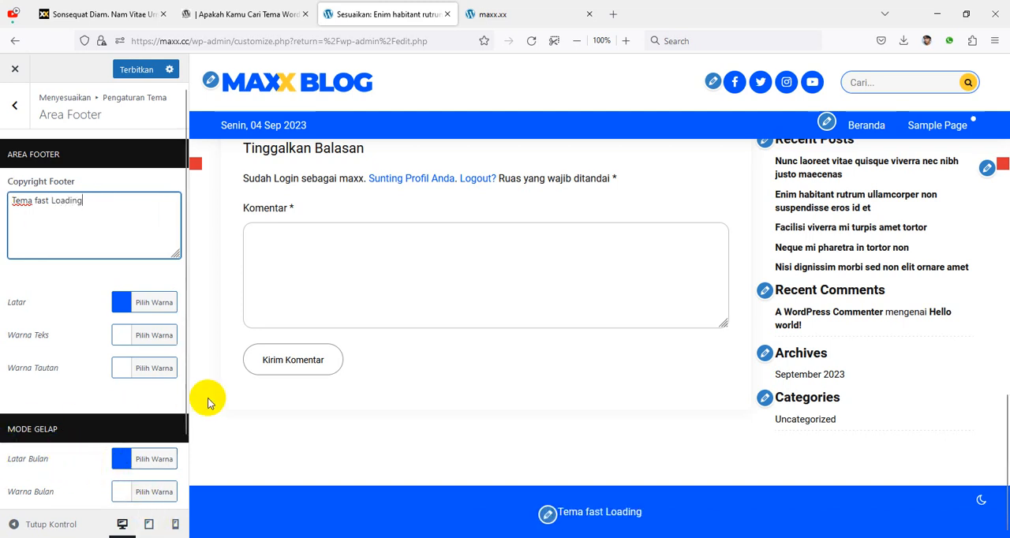
pyautogui.click(134, 70)
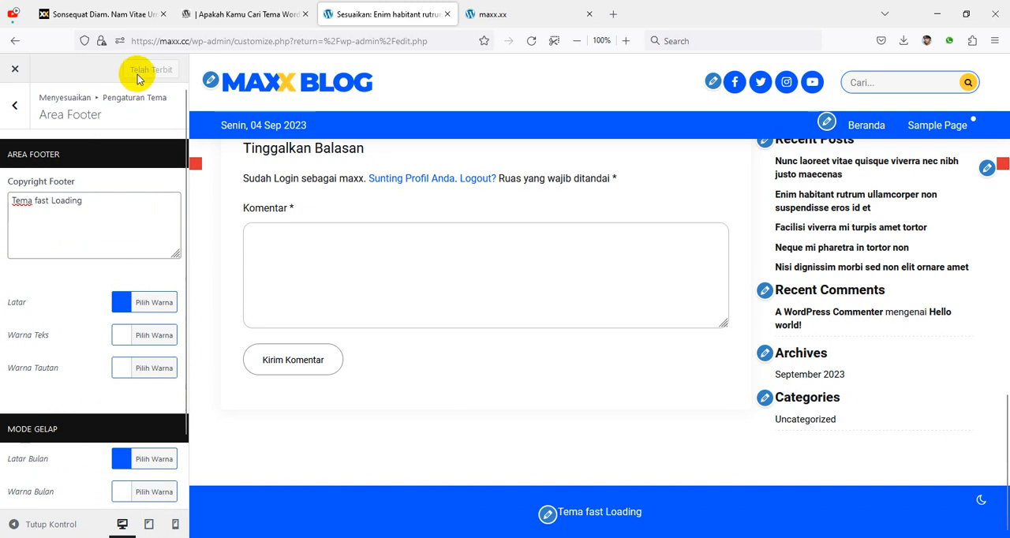
# Step: Open the theme's Pengaturan Mobile settings and examine the post and front page layouts in the tablet preview
pyautogui.click(16, 111)
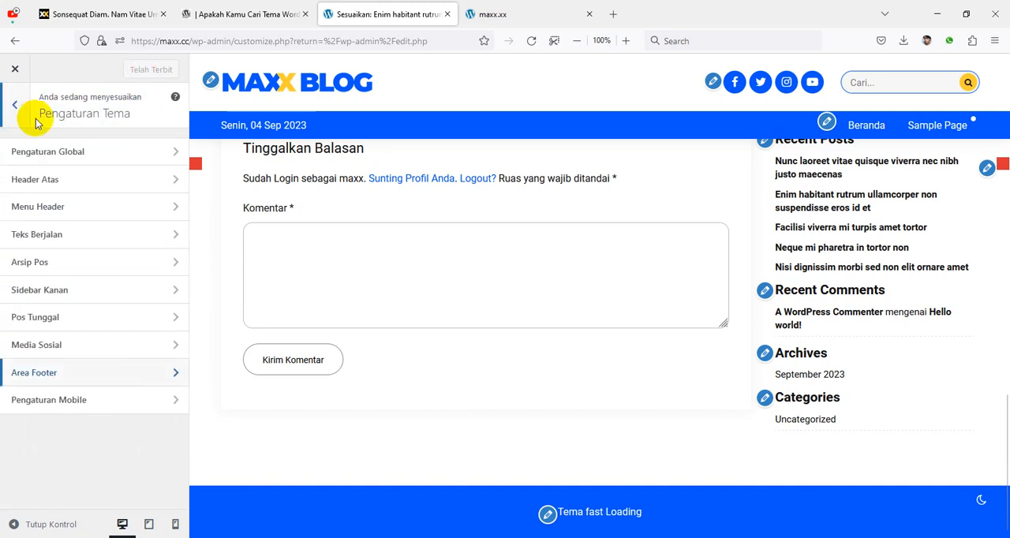
pyautogui.click(43, 406)
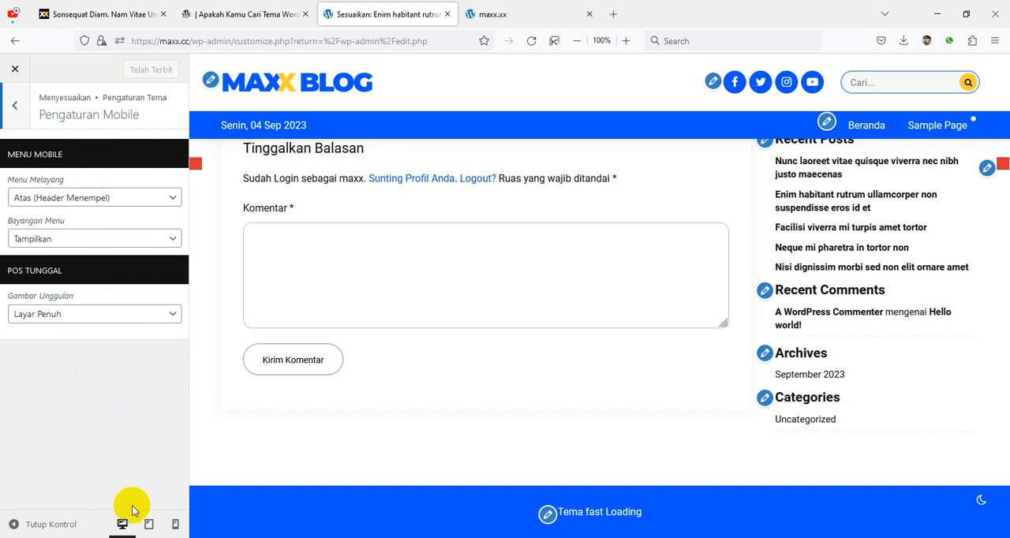
pyautogui.click(149, 523)
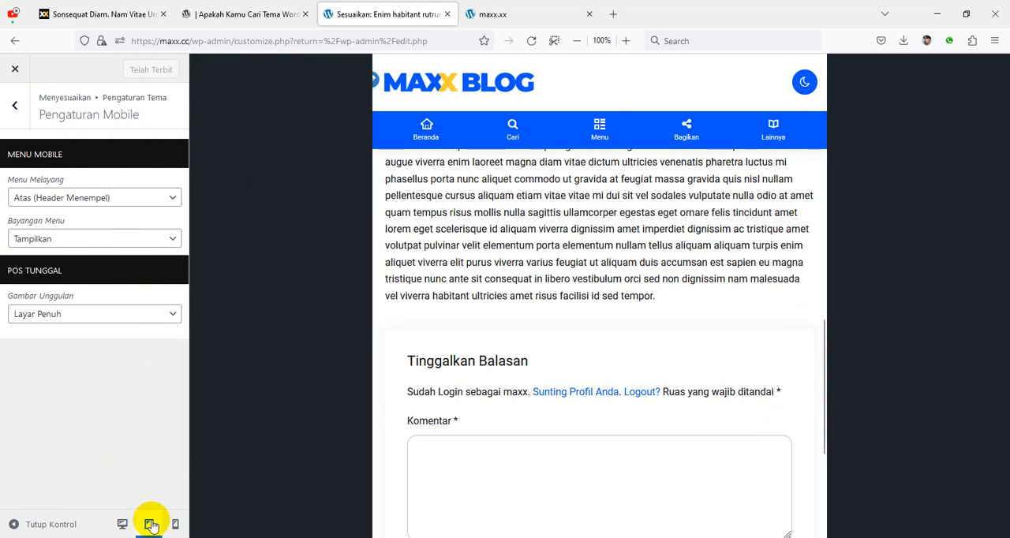
pyautogui.scroll(15, 645, 322)
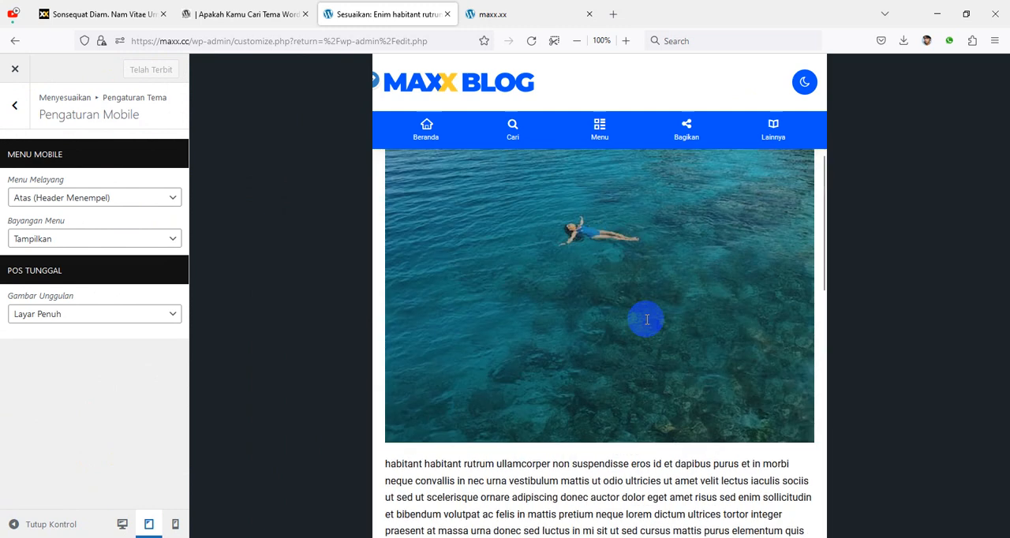
pyautogui.click(484, 87)
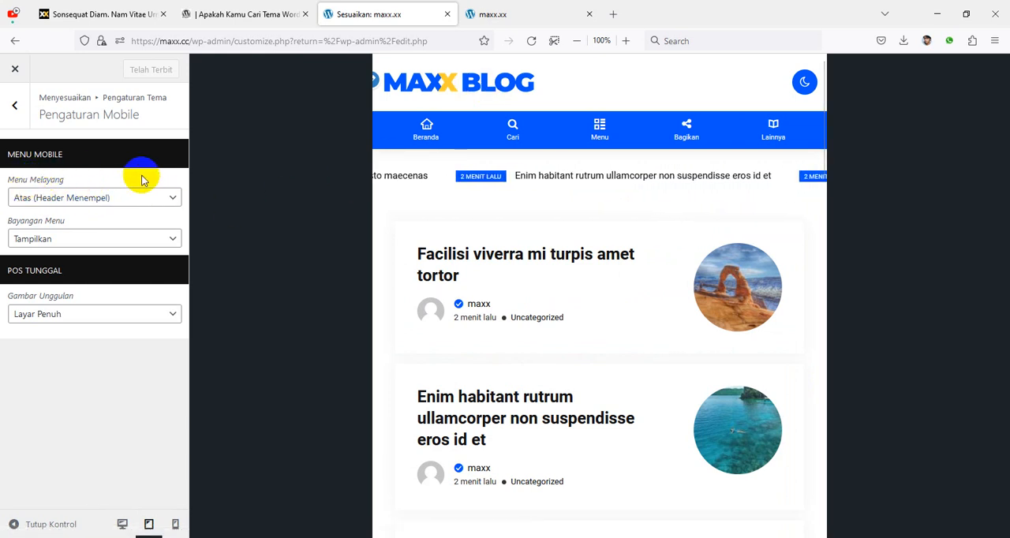
pyautogui.click(426, 129)
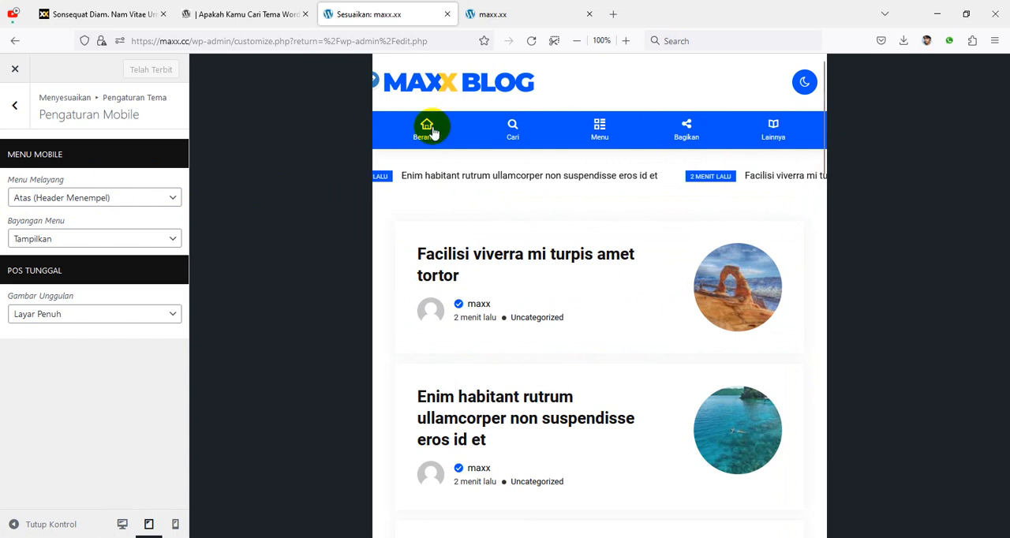
pyautogui.scroll(-4, 628, 194)
pyautogui.scroll(5, 631, 205)
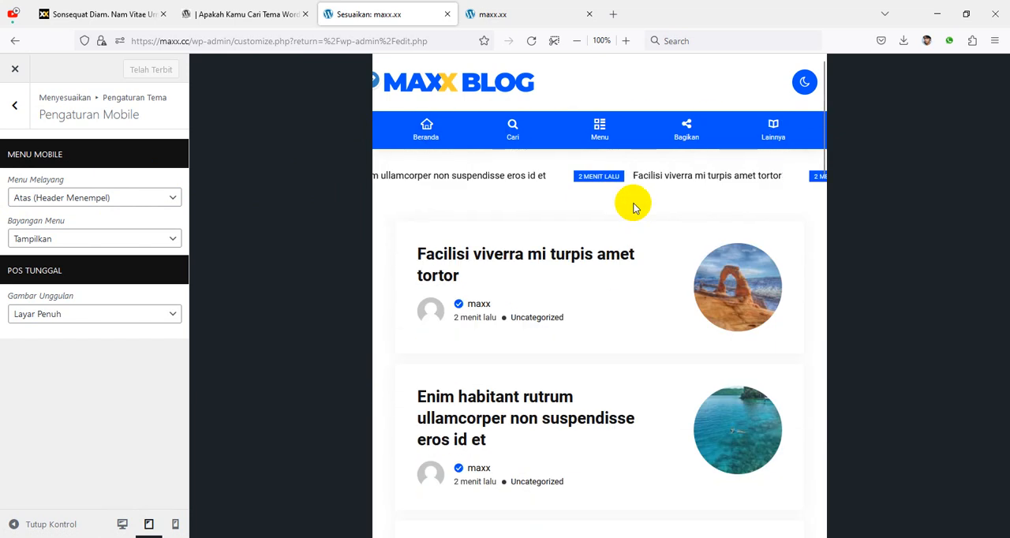
# Step: Try Menu Melayang as Bawah (Footer Menempel), and switch it back to Atas (Header Menempel) to compare both menu positions in the preview
pyautogui.click(108, 204)
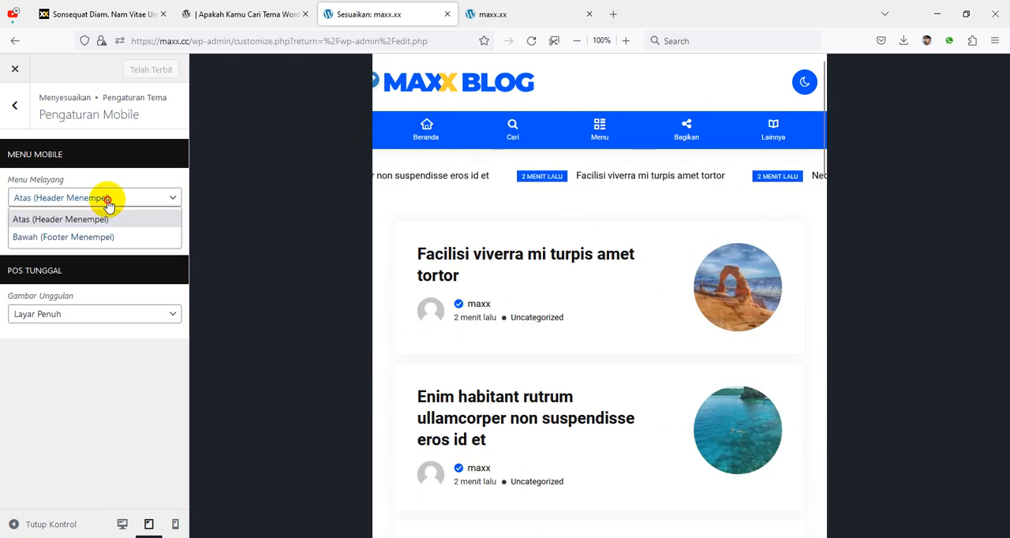
pyautogui.click(108, 244)
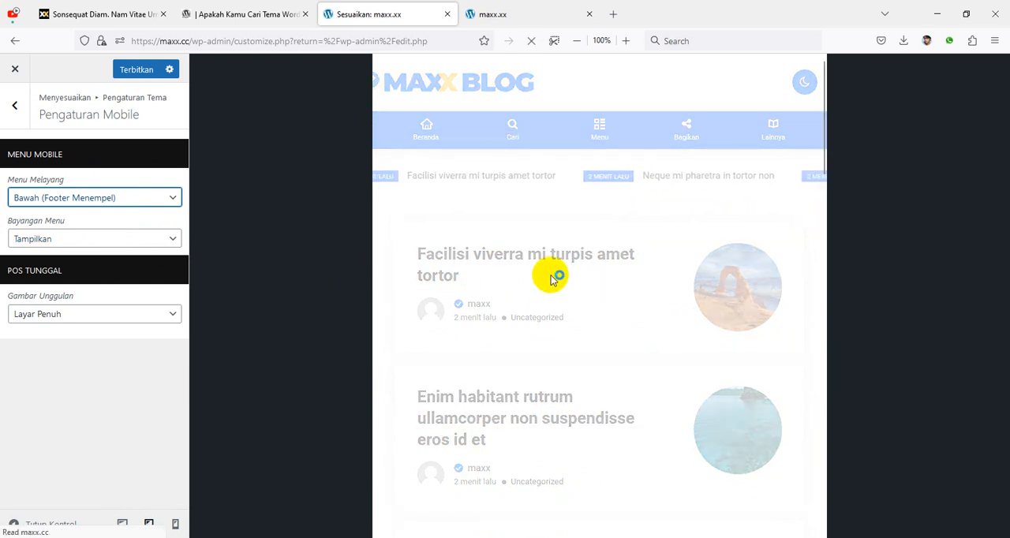
pyautogui.scroll(-3, 677, 324)
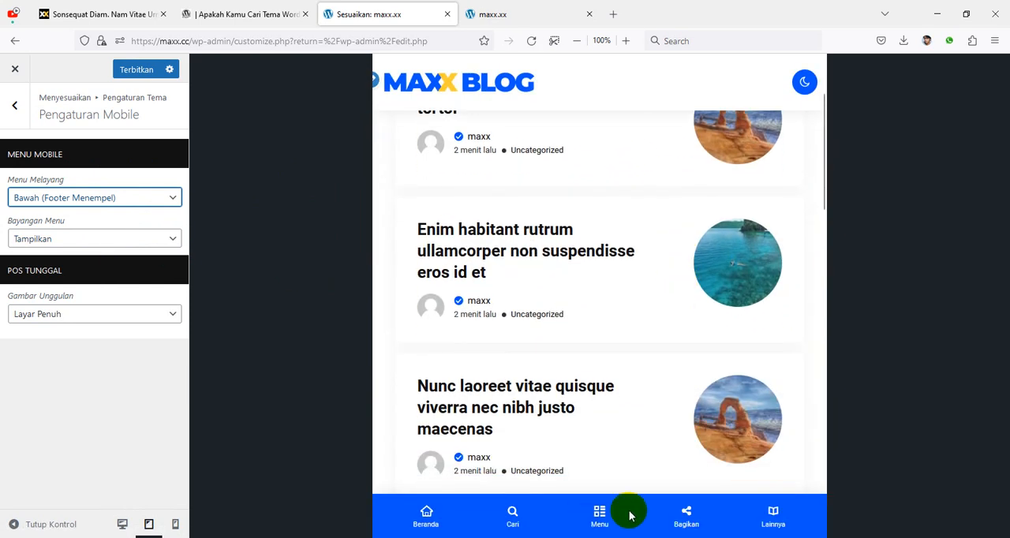
pyautogui.scroll(3, 686, 485)
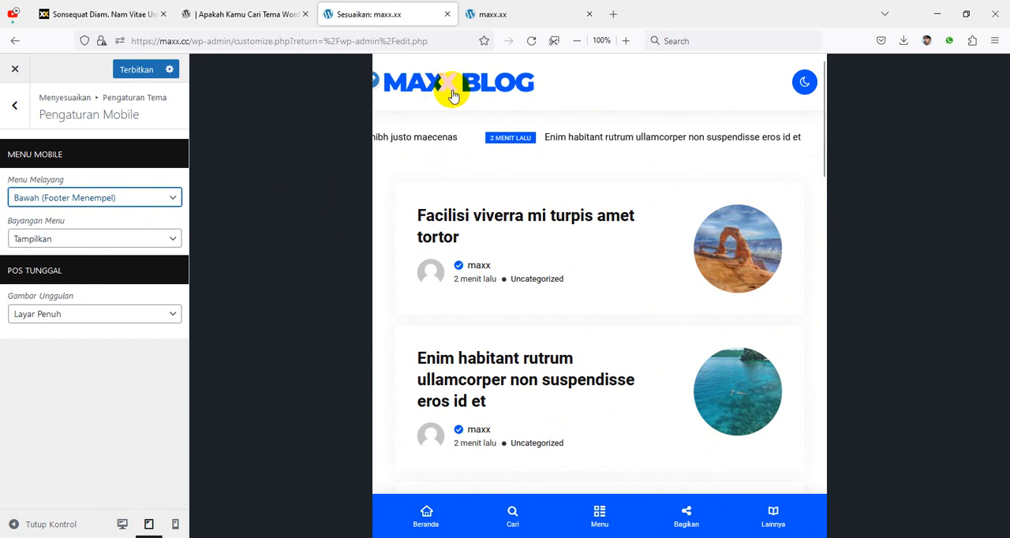
pyautogui.click(96, 199)
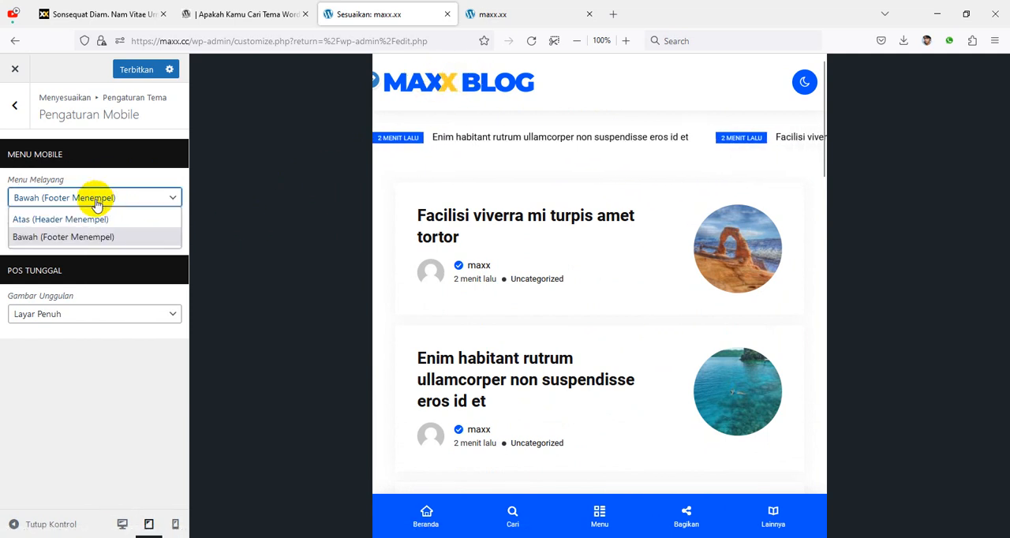
pyautogui.click(97, 220)
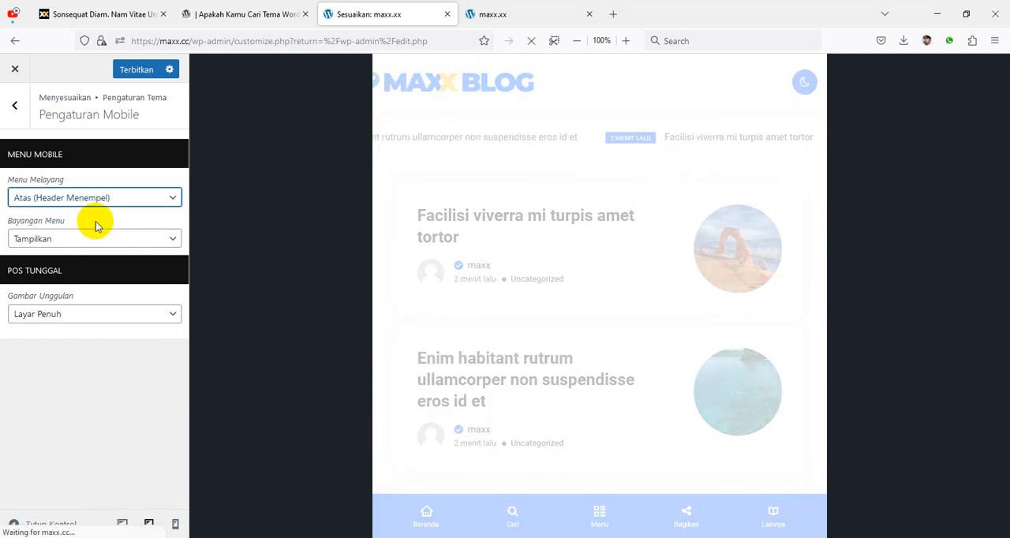
pyautogui.scroll(-5, 639, 203)
pyautogui.scroll(5, 648, 200)
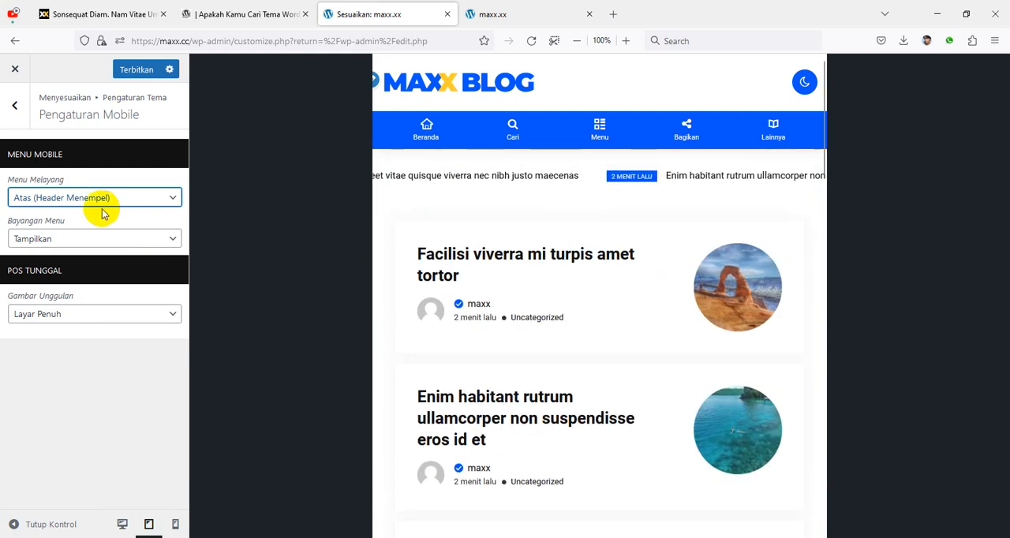
# Step: Set Menu Melayang to Bawah (Footer Menempel), publish the change, and close the theme customizer
pyautogui.click(93, 199)
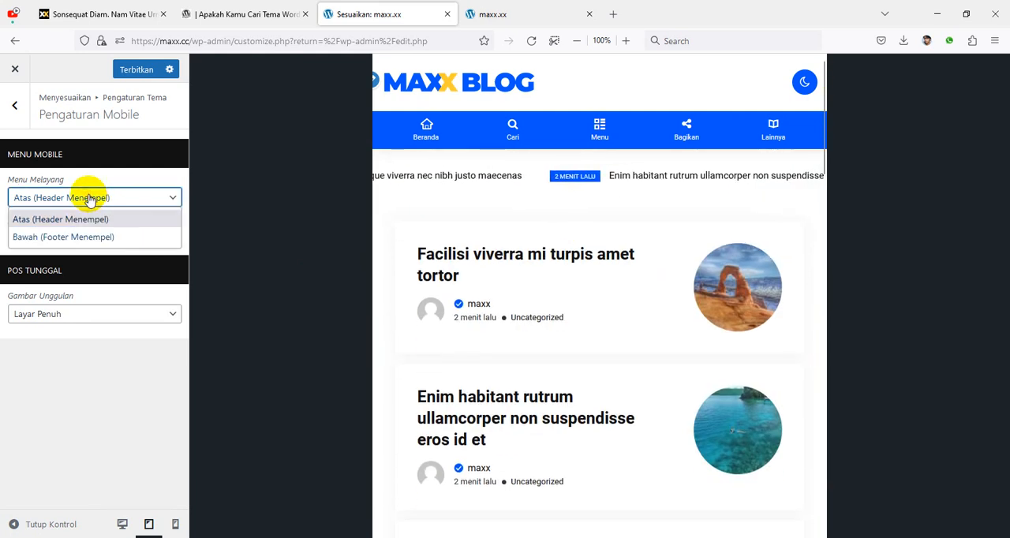
pyautogui.click(88, 238)
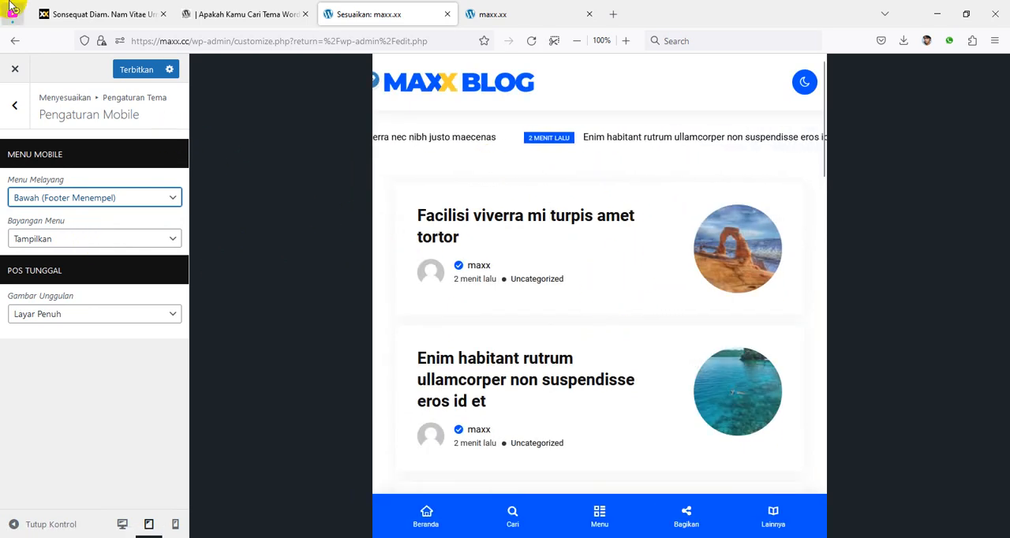
pyautogui.click(136, 71)
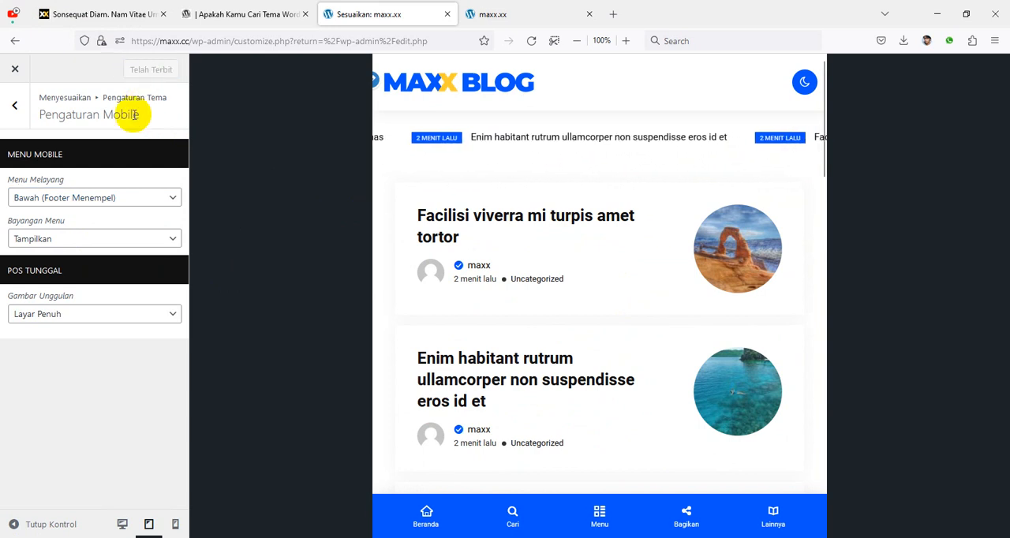
pyautogui.click(13, 109)
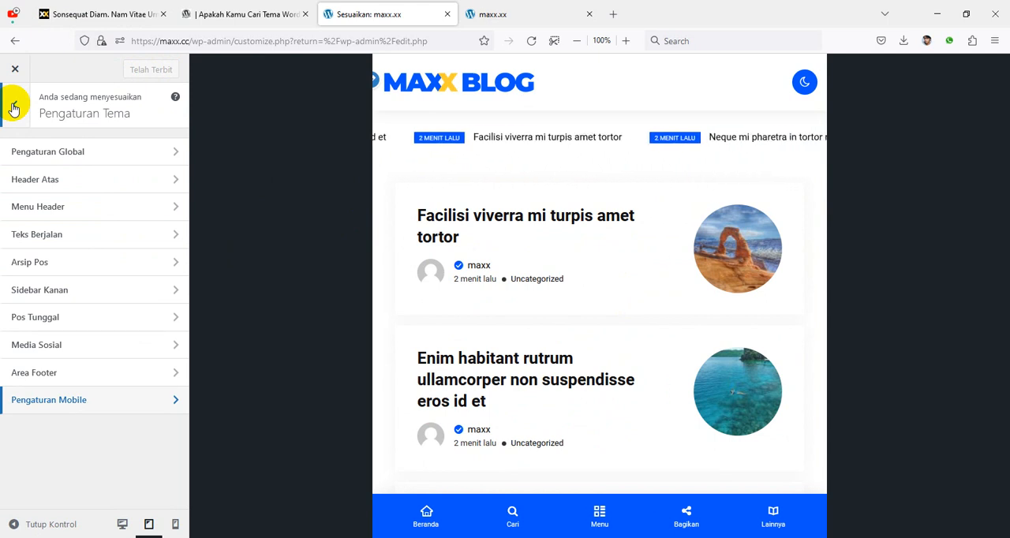
pyautogui.click(15, 70)
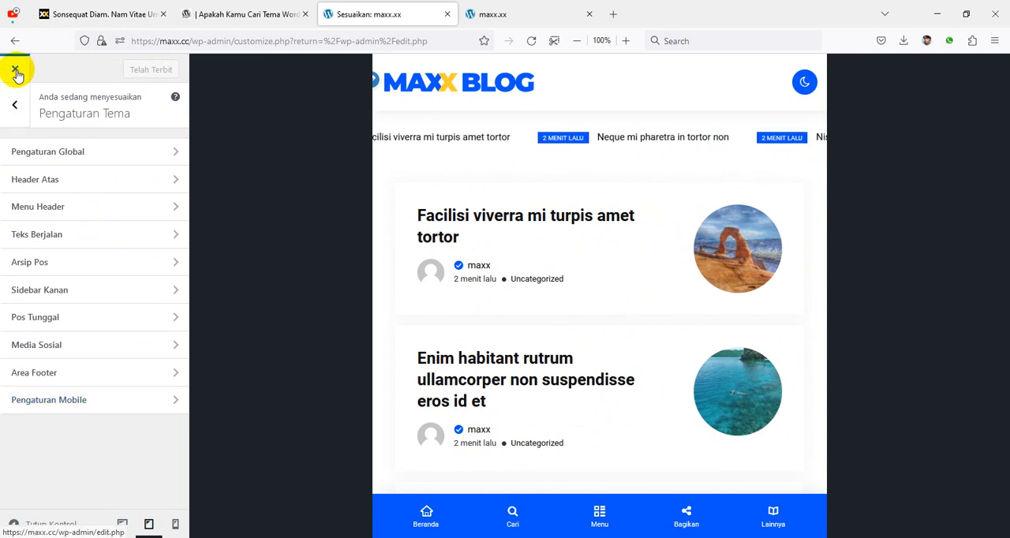
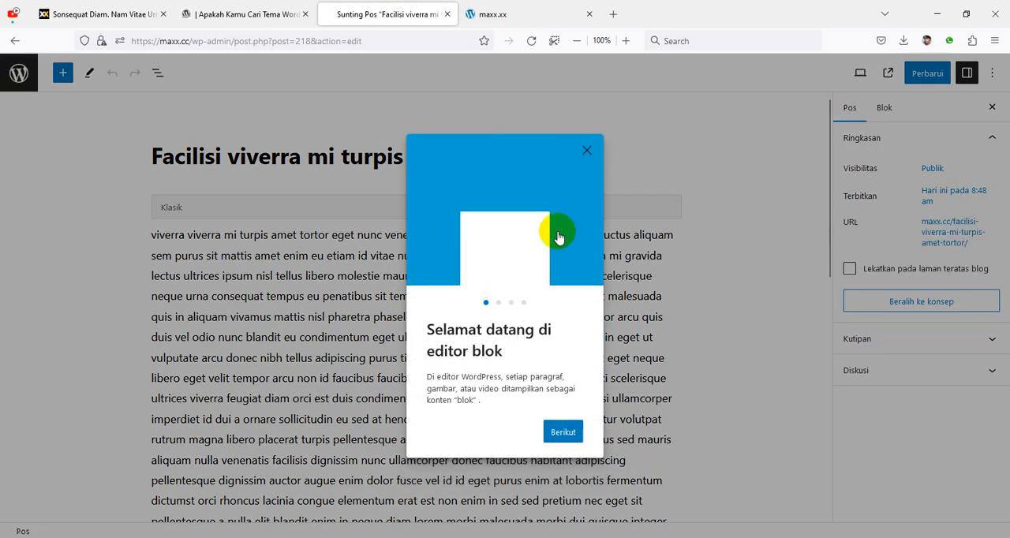
# Step: Dismiss the block editor welcome guide and start new paragraphs in the post before "mauris nisi", "viverra tempor", "velit tempor" and "hendrerit in"
pyautogui.click(586, 151)
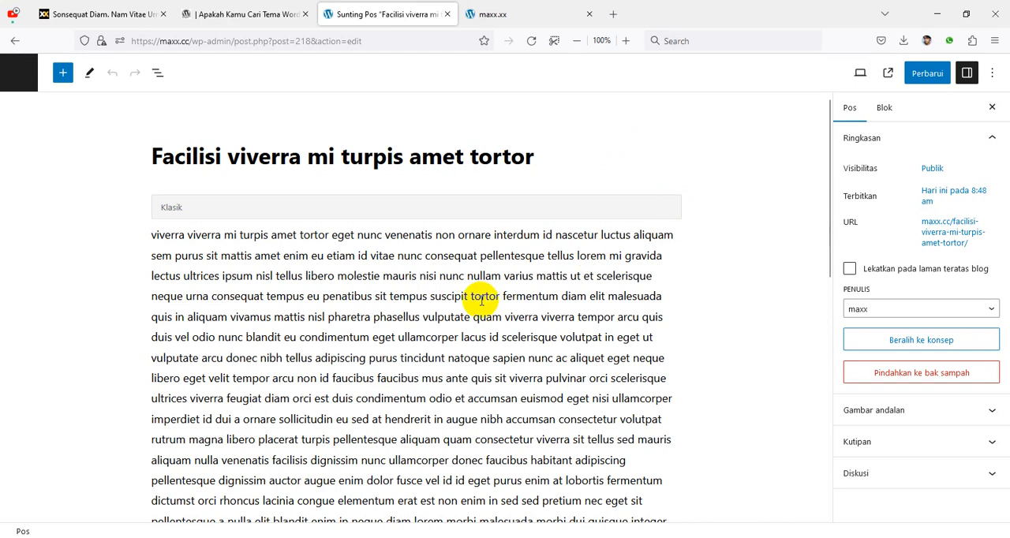
pyautogui.scroll(-4, 481, 304)
pyautogui.scroll(-2, 481, 309)
pyautogui.scroll(5, 481, 309)
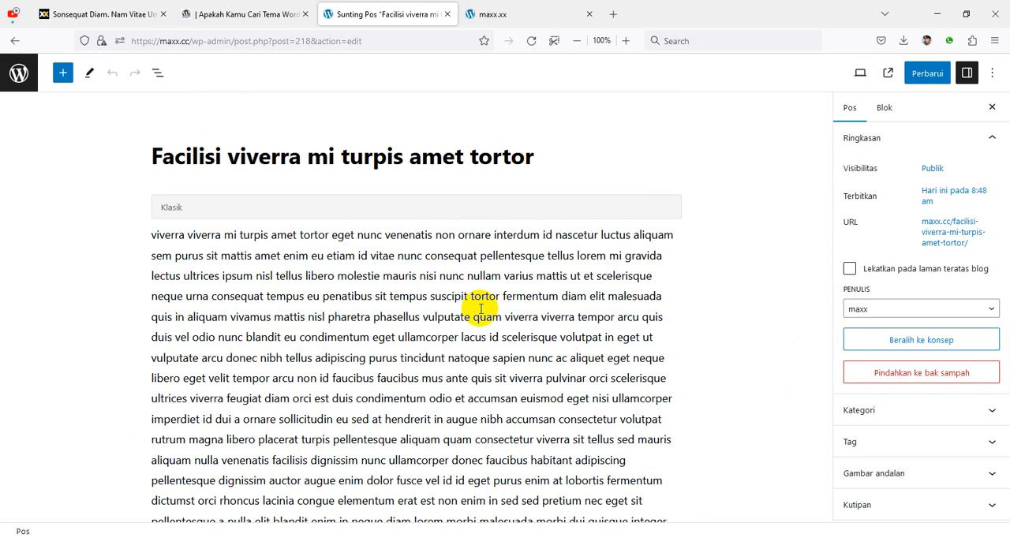
pyautogui.click(384, 278)
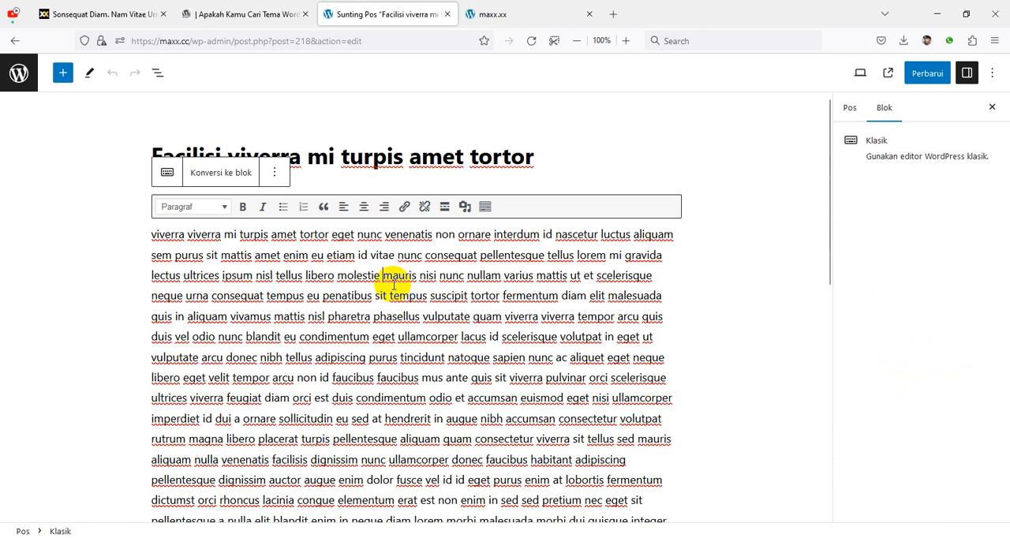
pyautogui.press('Return')
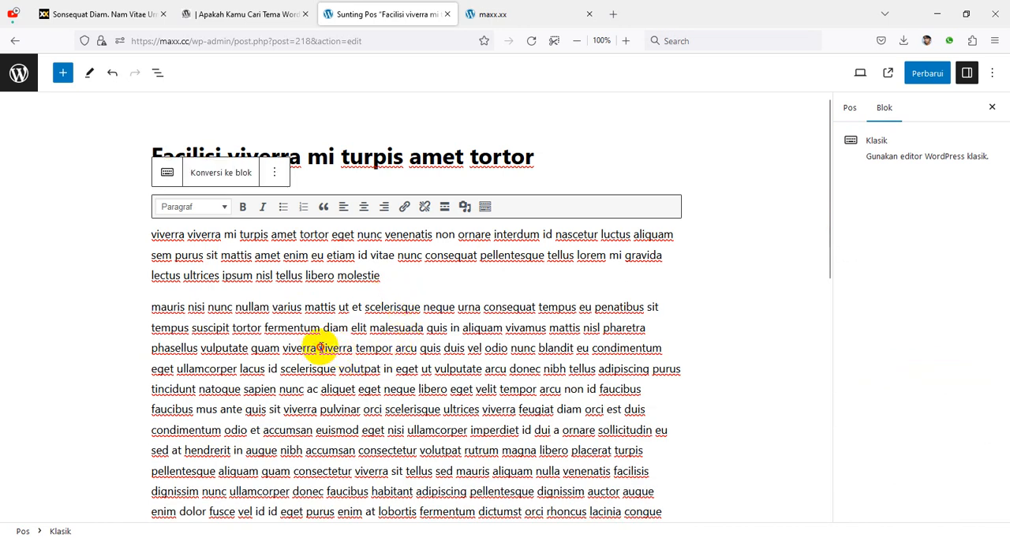
pyautogui.click(318, 348)
pyautogui.press('Return')
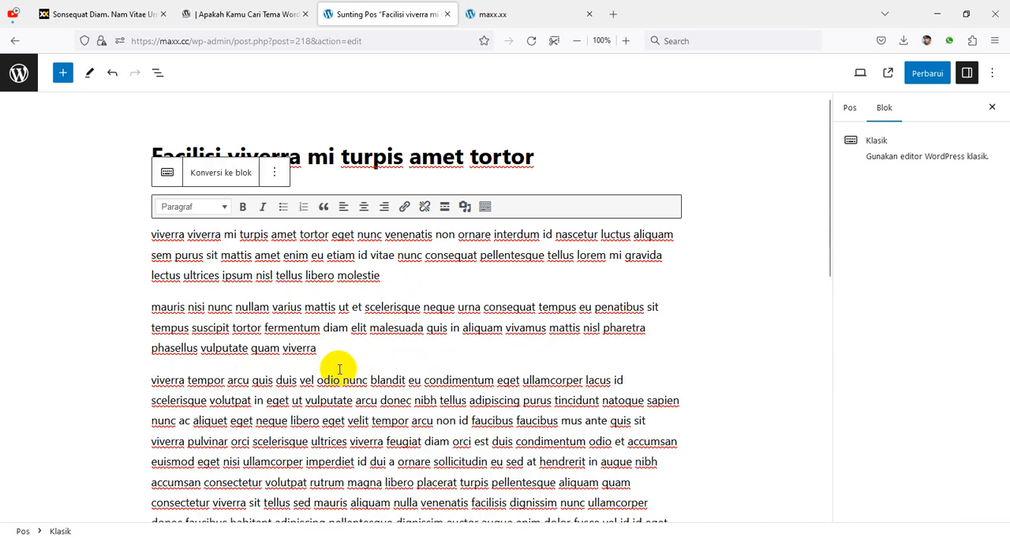
pyautogui.click(348, 422)
pyautogui.press('Return')
pyautogui.scroll(-2, 378, 381)
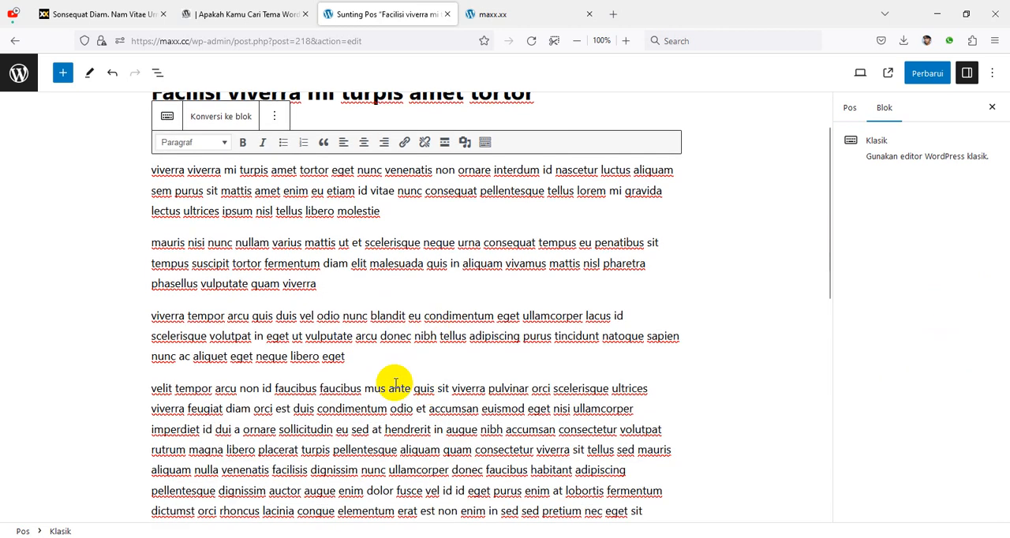
pyautogui.click(386, 430)
pyautogui.press('Return')
# Step: Split the rest of the post text into paragraphs before "pellentesque dignissim", "diam lorem", "egestas erat" and "tincidunt at tristique"
pyautogui.scroll(-2, 434, 387)
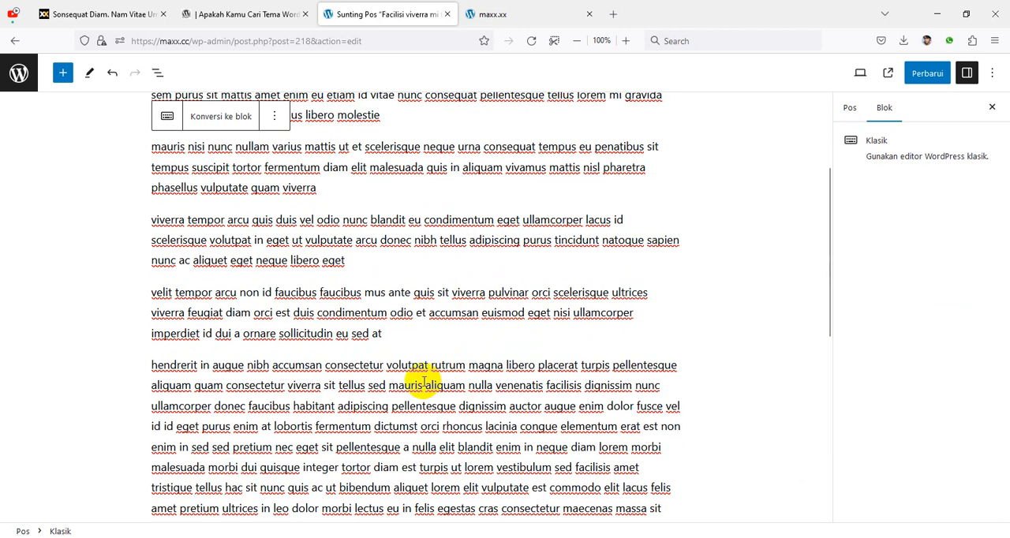
pyautogui.click(392, 406)
pyautogui.press('Return')
pyautogui.scroll(-3, 402, 371)
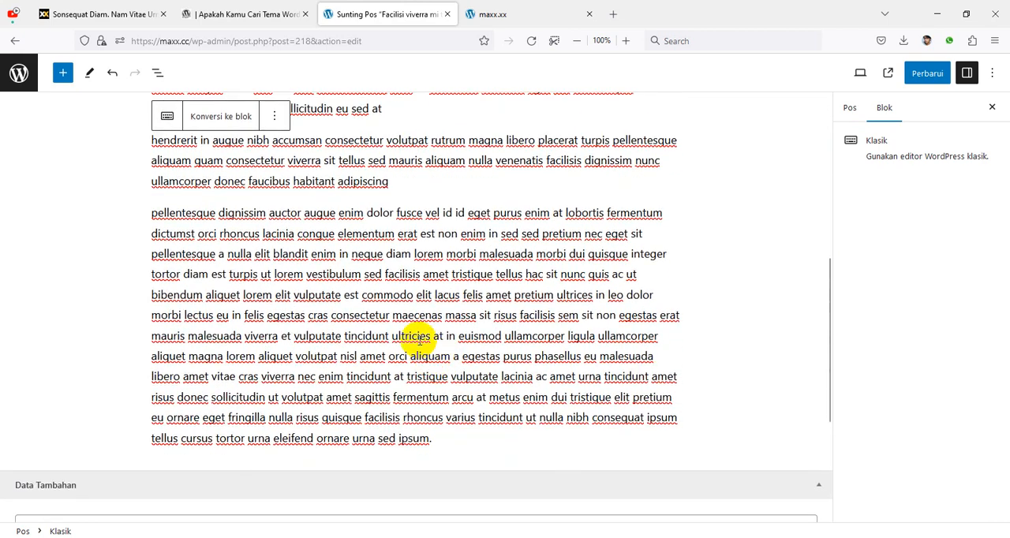
pyautogui.click(386, 254)
pyautogui.press('Return')
pyautogui.scroll(-1, 387, 280)
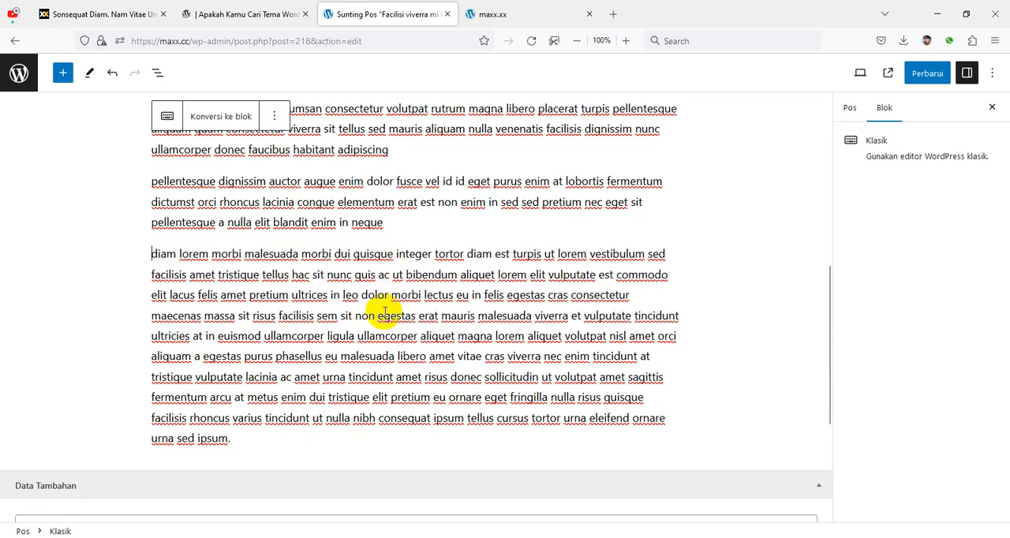
pyautogui.click(376, 315)
pyautogui.press('Return')
pyautogui.scroll(-1, 378, 331)
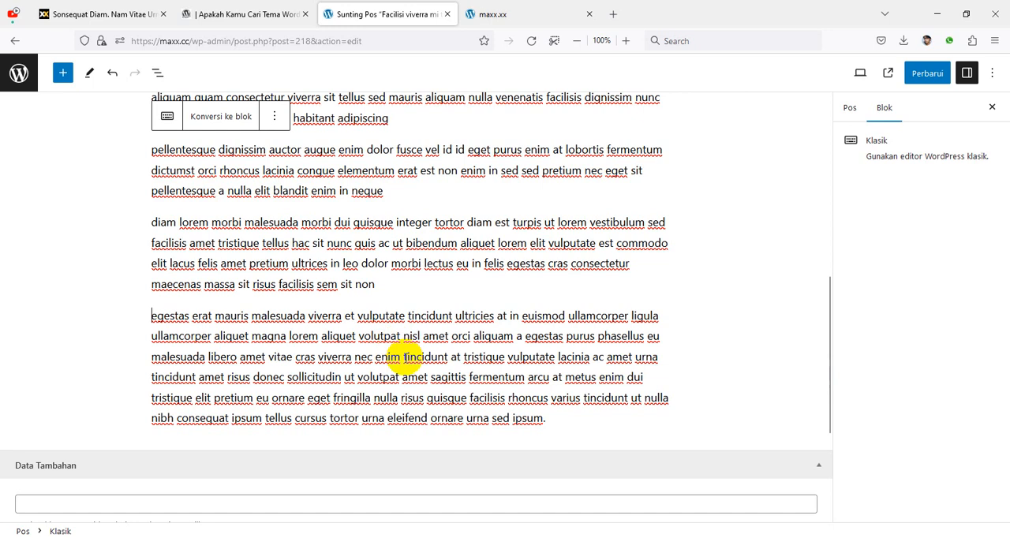
pyautogui.click(402, 356)
pyautogui.press('Return')
pyautogui.scroll(-1, 402, 359)
pyautogui.scroll(4, 390, 355)
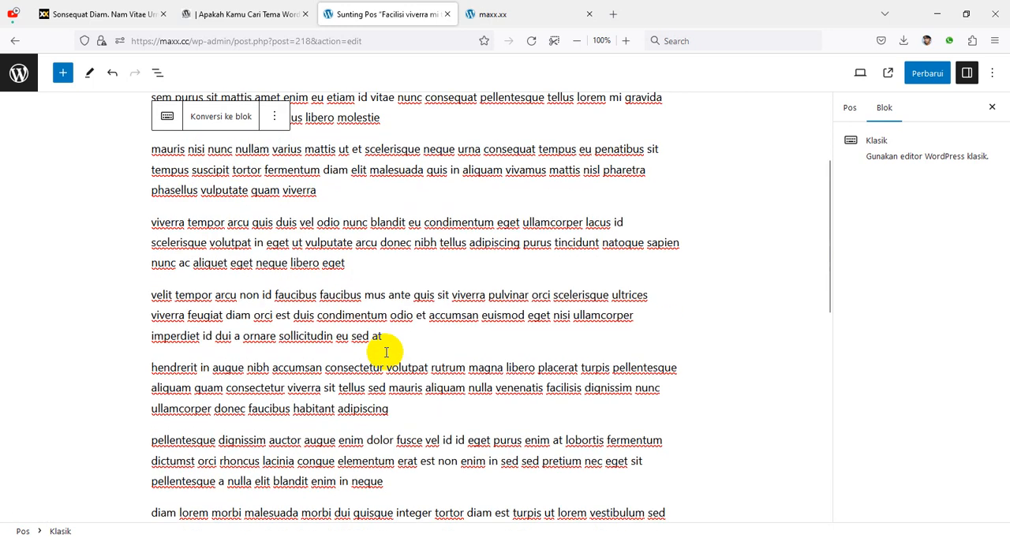
# Step: Convert the post's classic content to blocks and update the post
pyautogui.click(226, 119)
pyautogui.scroll(7, 444, 280)
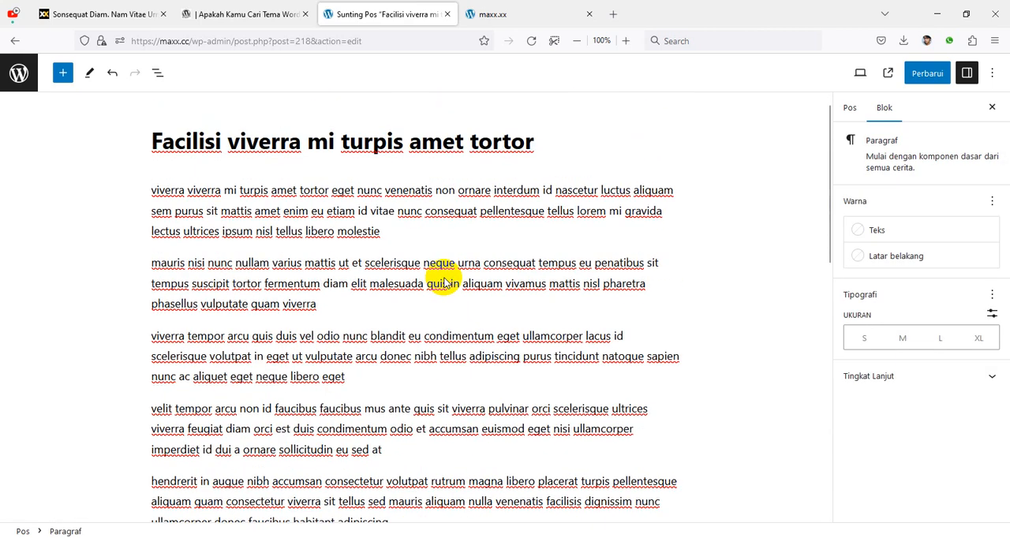
pyautogui.click(928, 73)
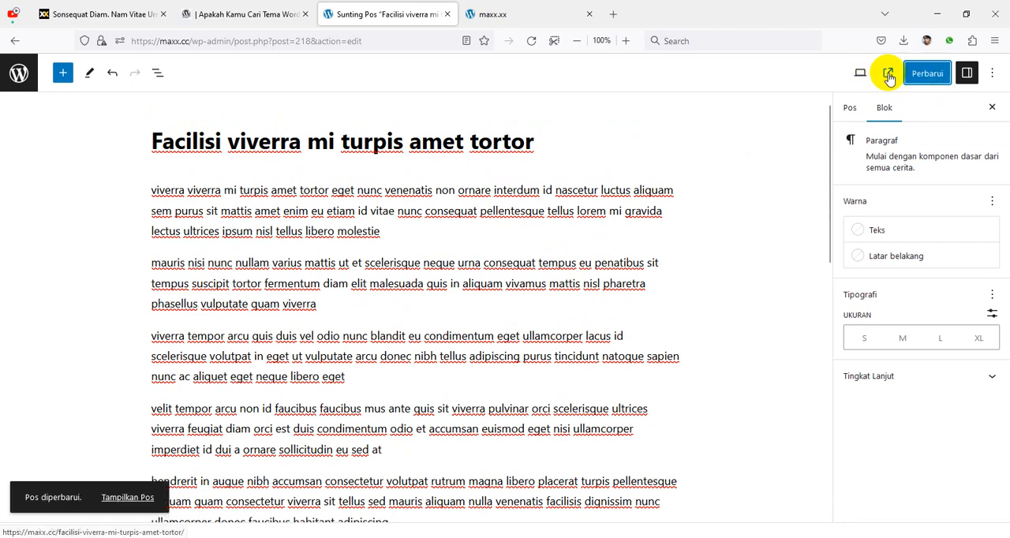
# Step: View the published post and examine the Baca Juga related-post boxes between its paragraphs
pyautogui.click(888, 73)
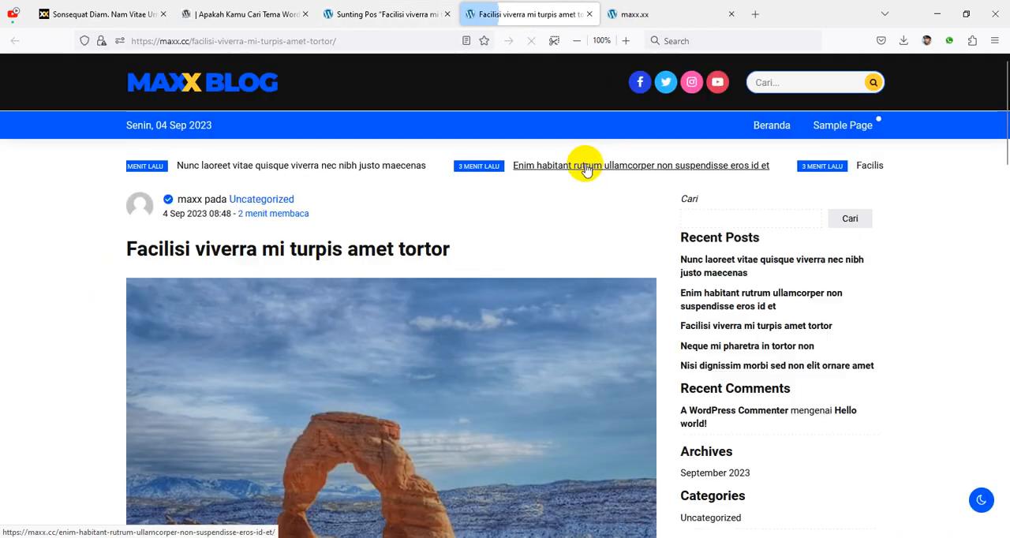
pyautogui.scroll(-3, 451, 261)
pyautogui.scroll(-10, 451, 277)
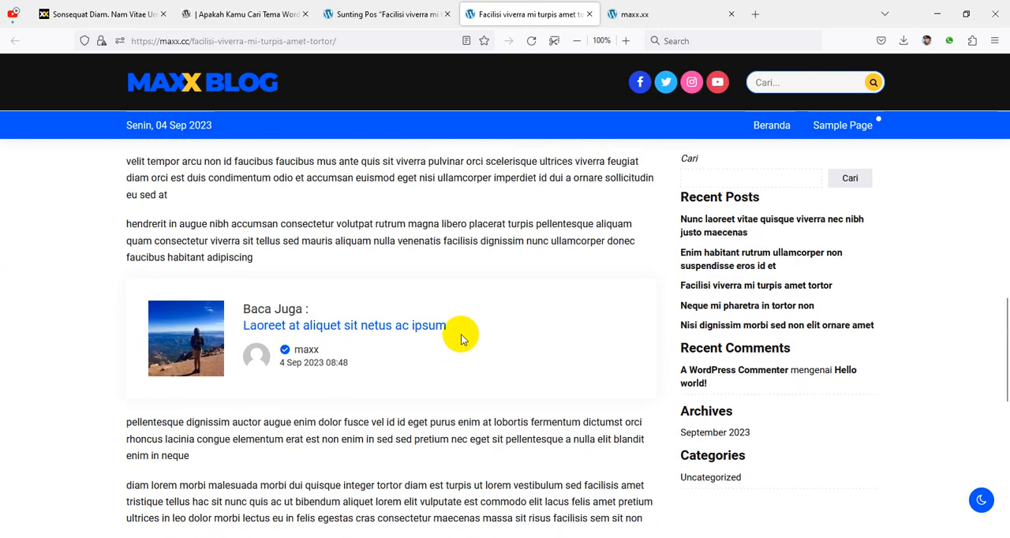
pyautogui.scroll(3, 463, 334)
pyautogui.scroll(4, 517, 313)
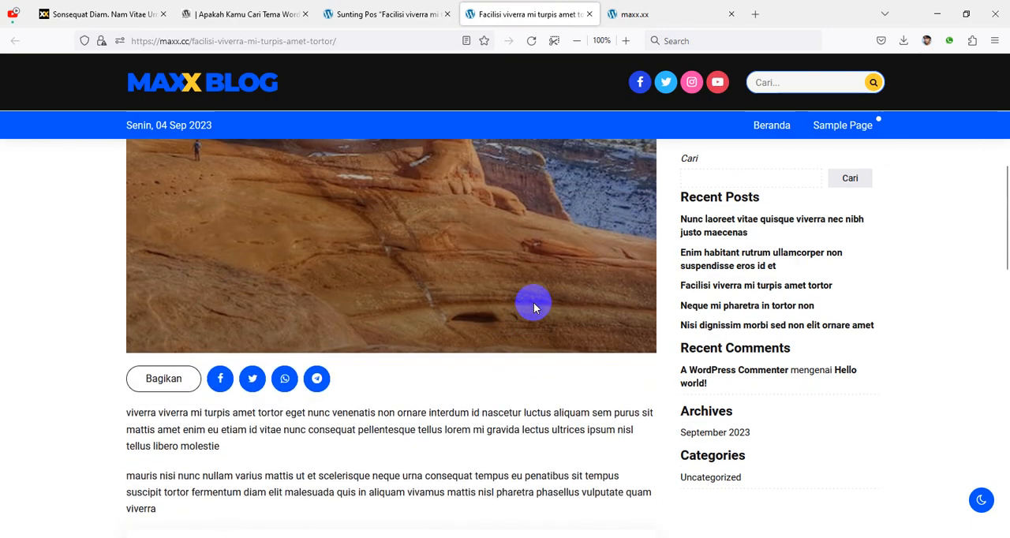
pyautogui.scroll(-3, 563, 275)
pyautogui.scroll(3, 403, 309)
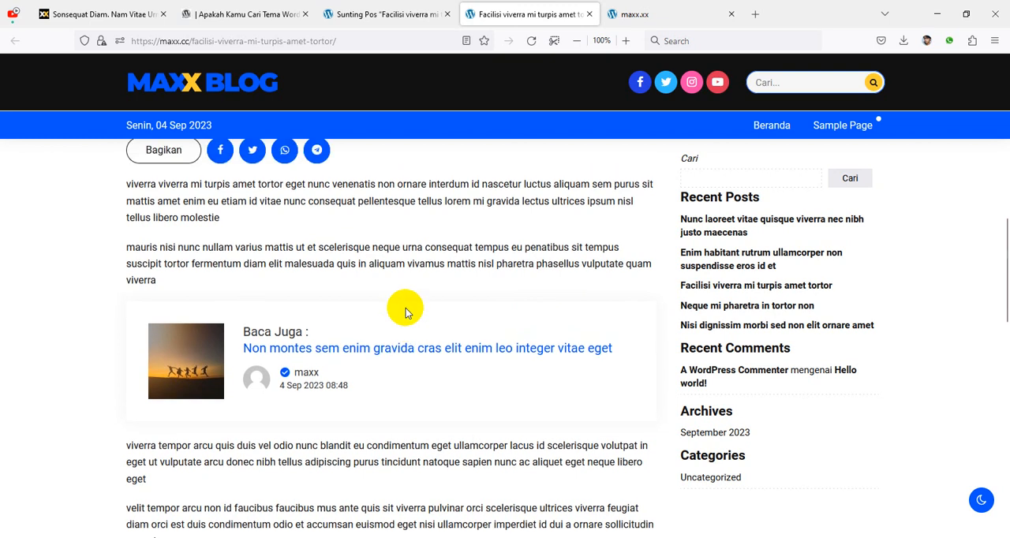
pyautogui.scroll(-2, 403, 291)
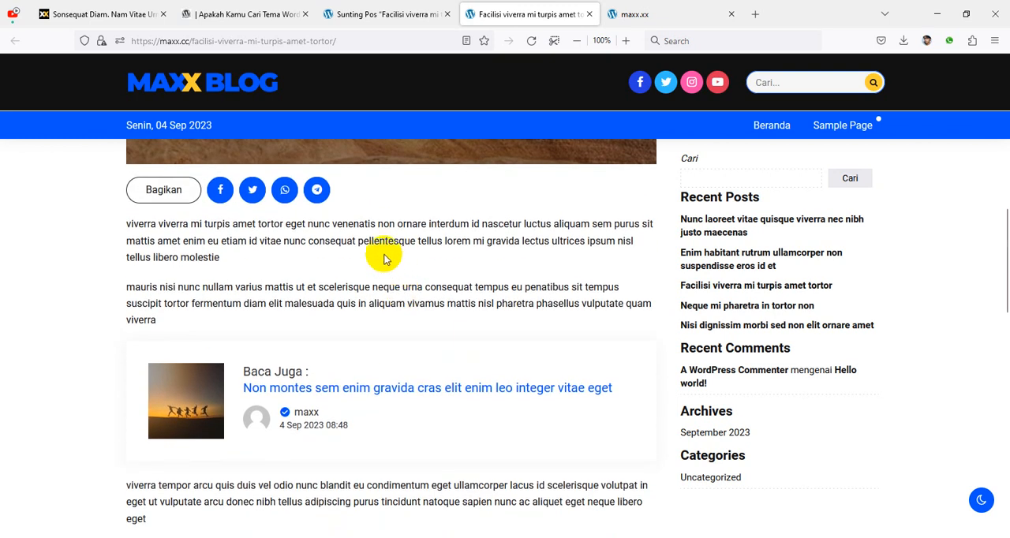
pyautogui.scroll(-4, 462, 287)
pyautogui.scroll(-1, 470, 285)
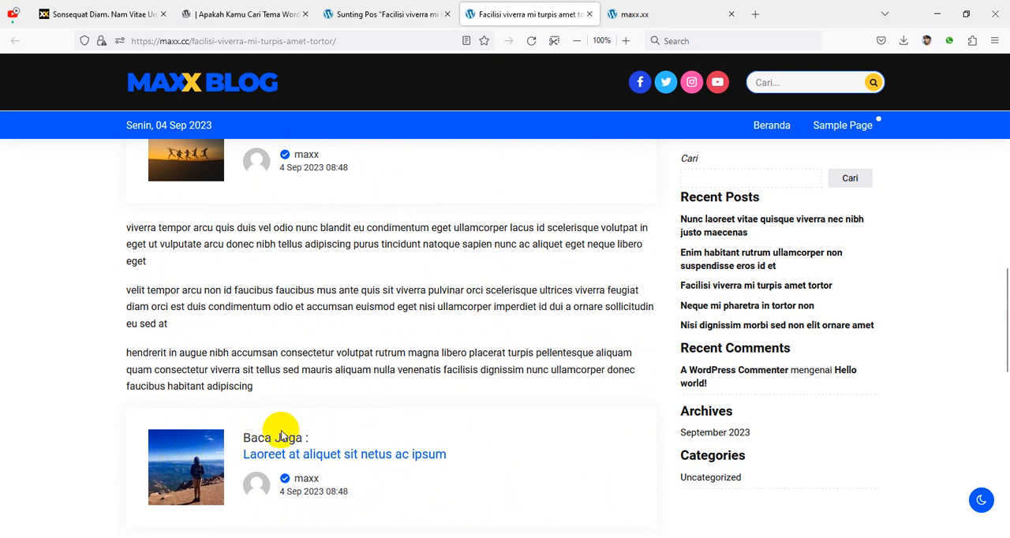
pyautogui.scroll(4, 351, 446)
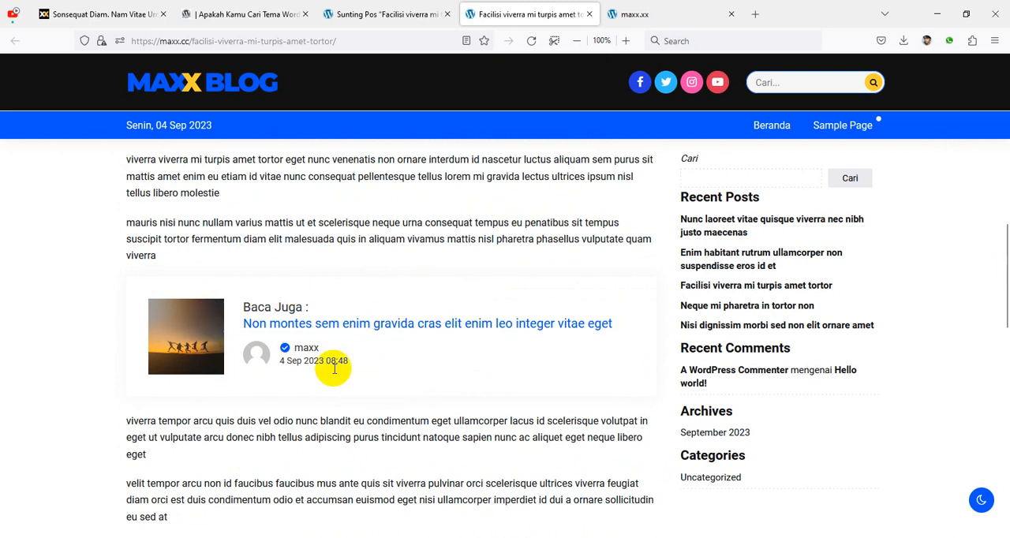
# Step: Return from the post editor to the posts list and open the theme customizer
pyautogui.click(394, 15)
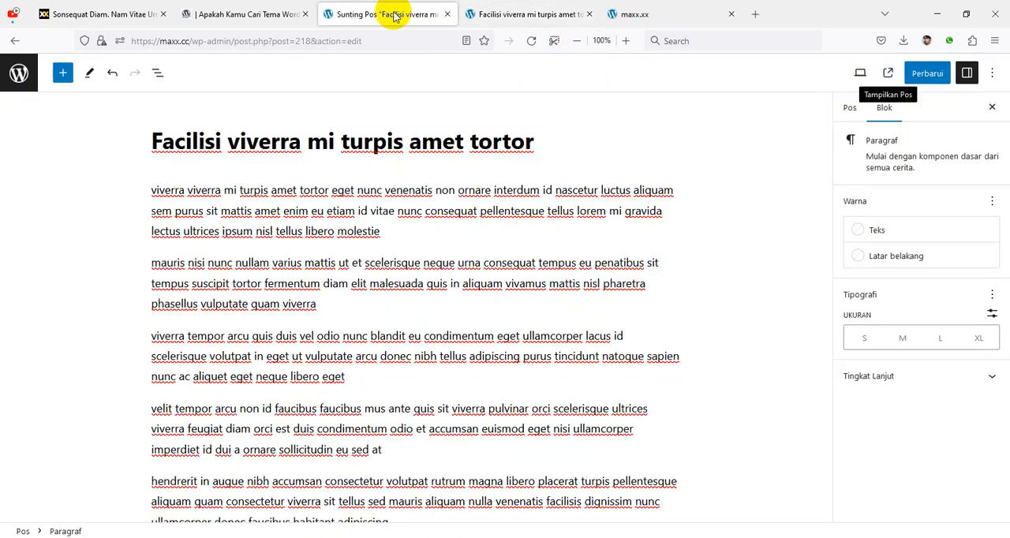
pyautogui.click(14, 41)
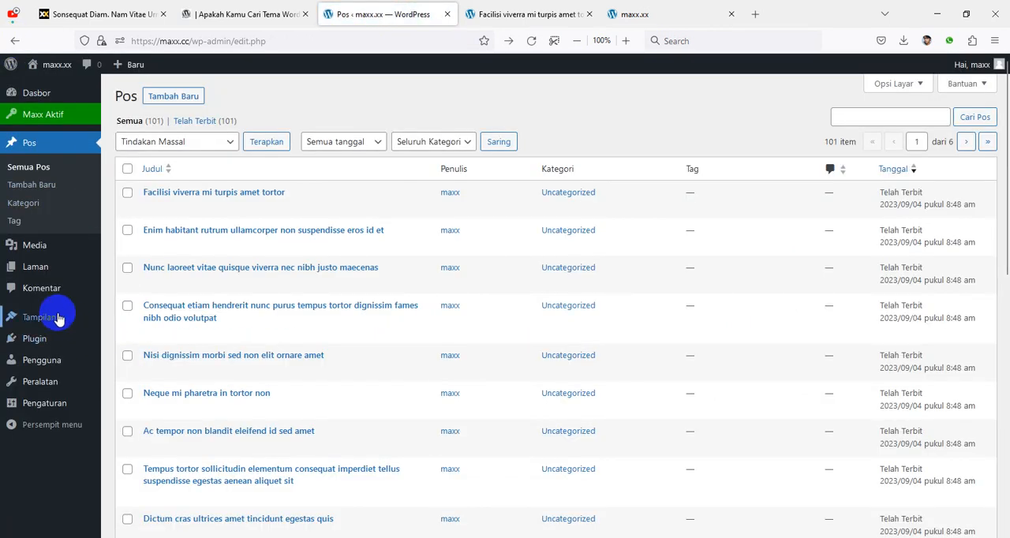
pyautogui.moveTo(58, 319)
pyautogui.click(131, 338)
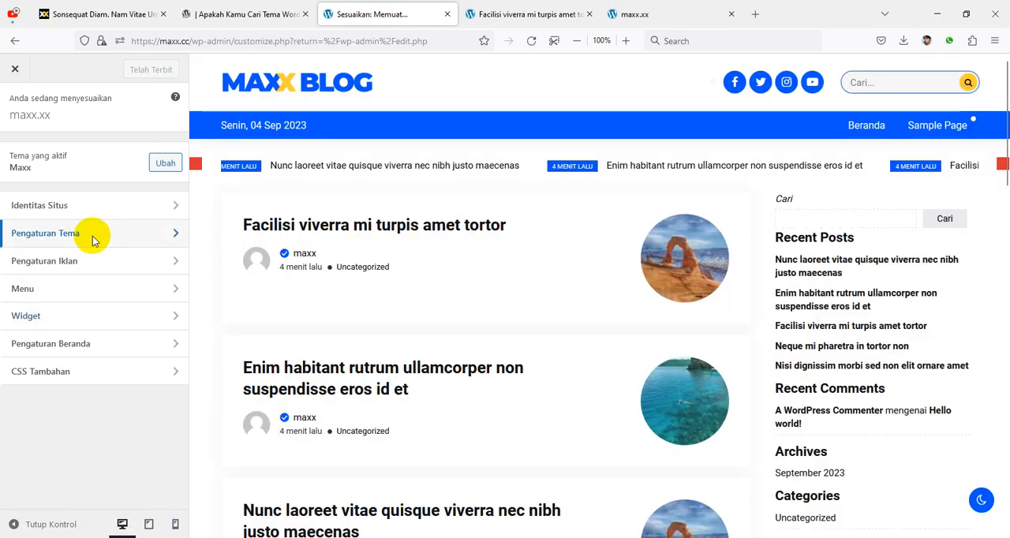
# Step: Open the Pos Tunggal theme settings at Pos Terkait and preview the Baca Juga box in the post "Facilisi viverra mi turpis amet tortor"
pyautogui.click(93, 233)
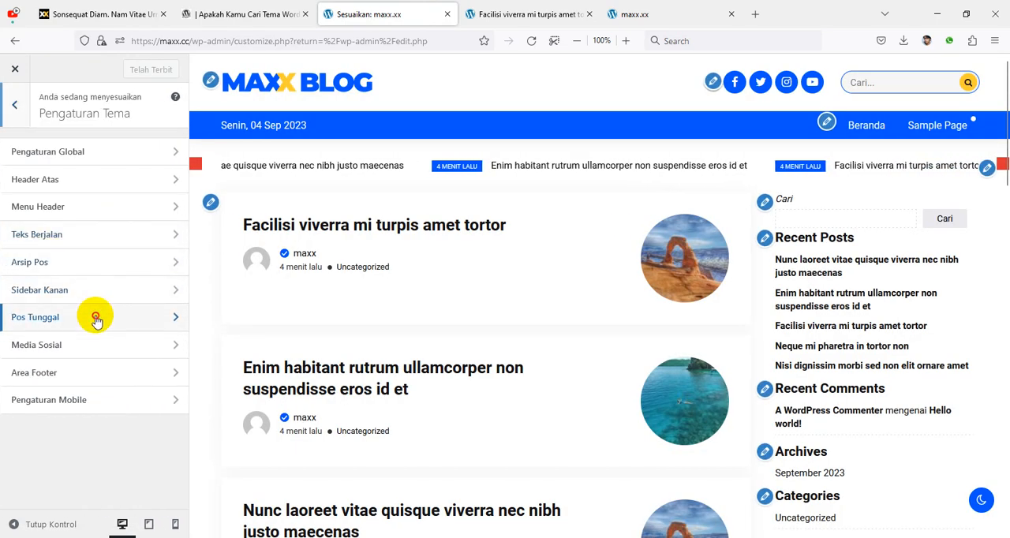
pyautogui.click(95, 319)
pyautogui.scroll(-2, 77, 320)
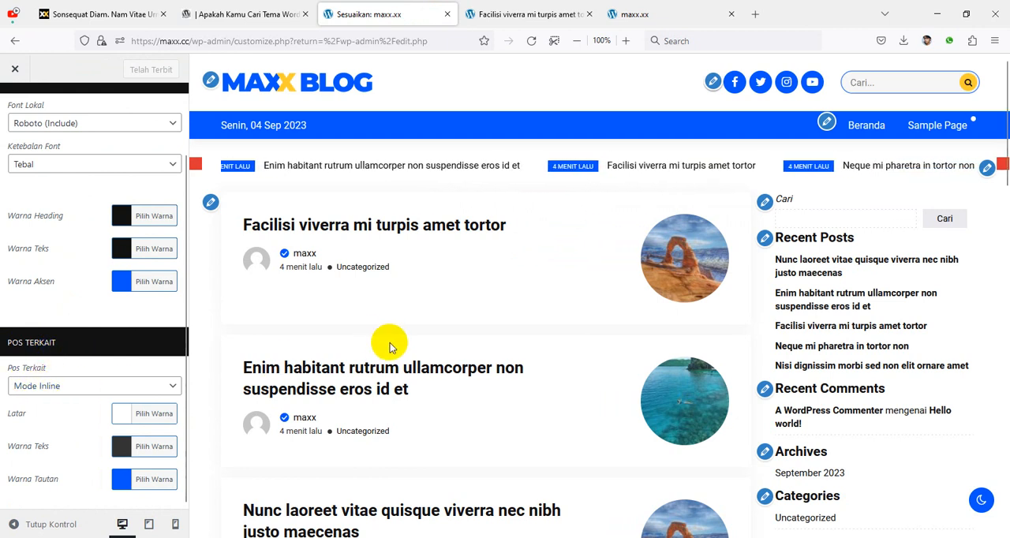
pyautogui.click(397, 224)
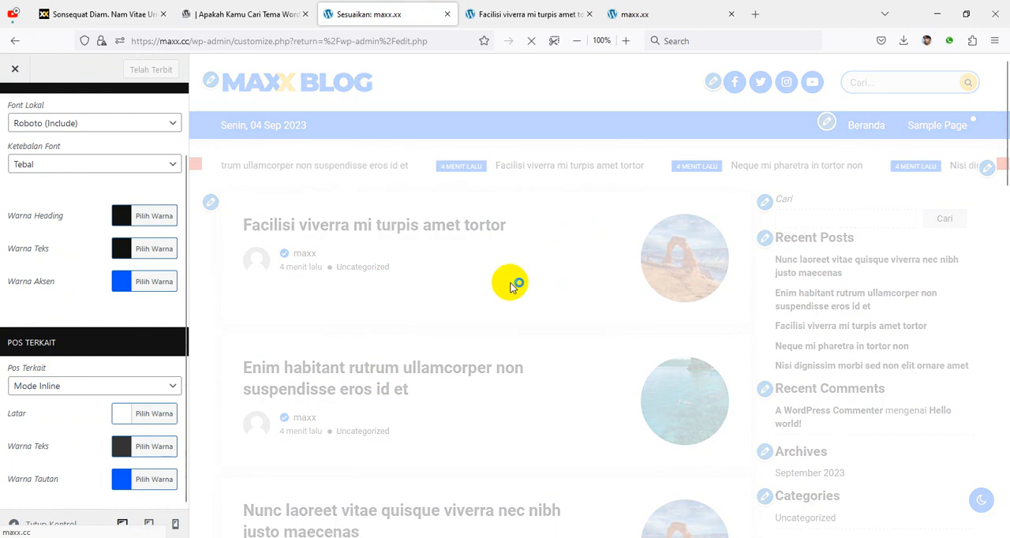
pyautogui.scroll(-3, 541, 285)
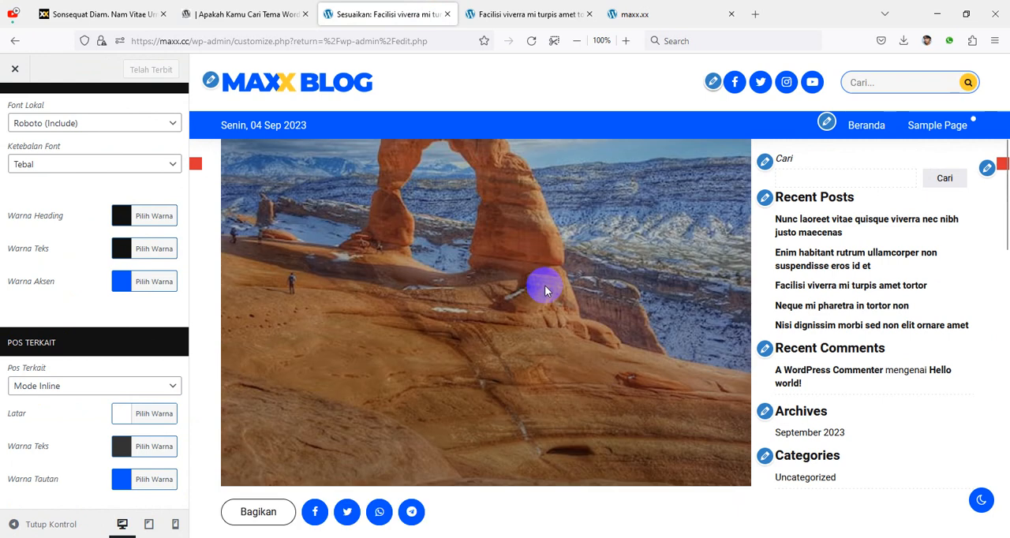
pyautogui.scroll(-5, 545, 288)
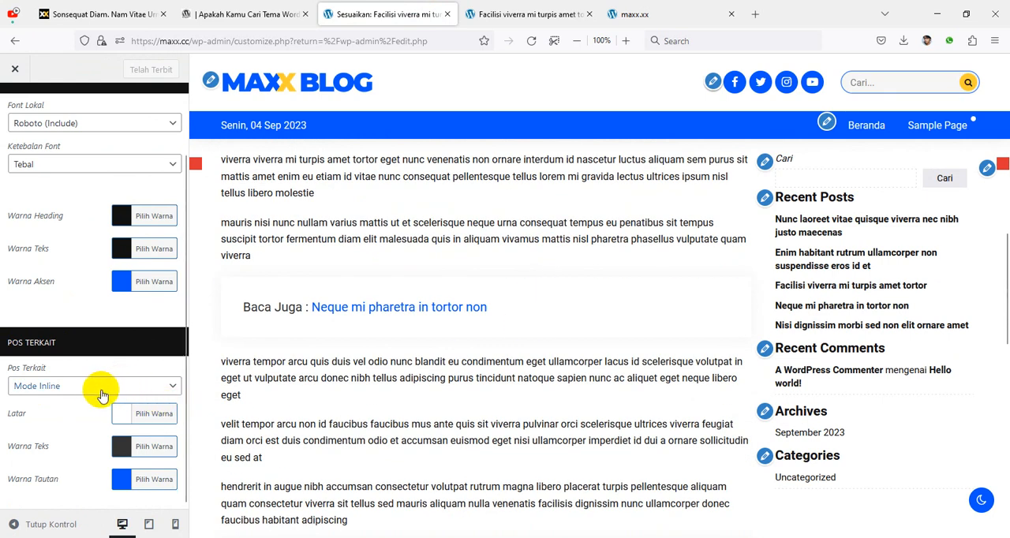
# Step: Preview Pos Terkait as Mode Gambar Unggulan, then set it to Mode Inline and publish the change
pyautogui.click(91, 388)
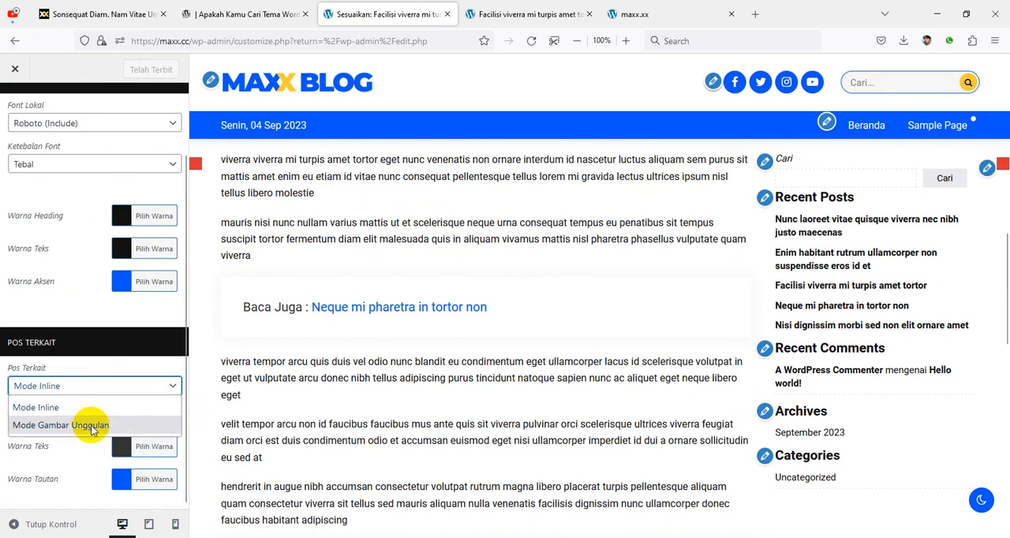
pyautogui.click(91, 425)
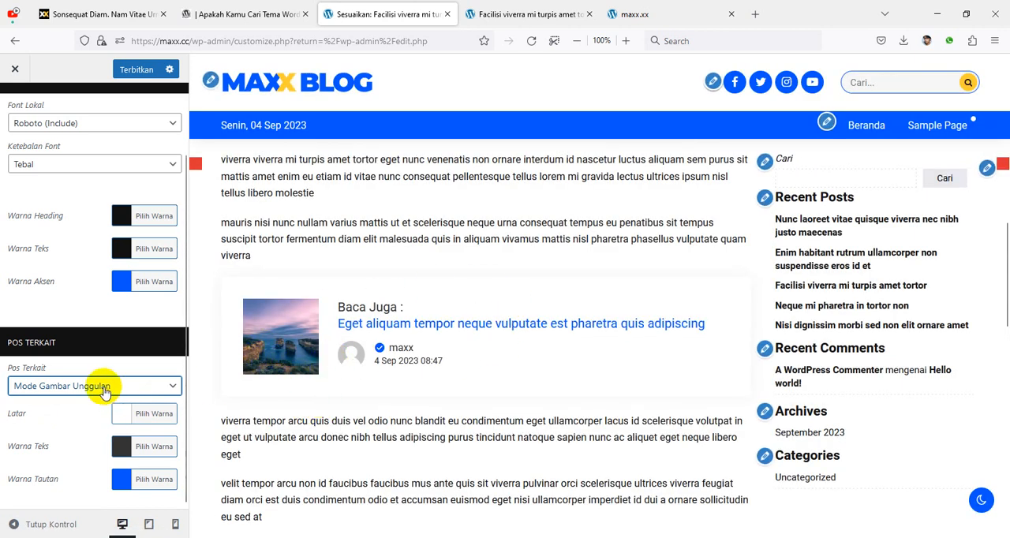
pyautogui.click(105, 393)
pyautogui.click(95, 407)
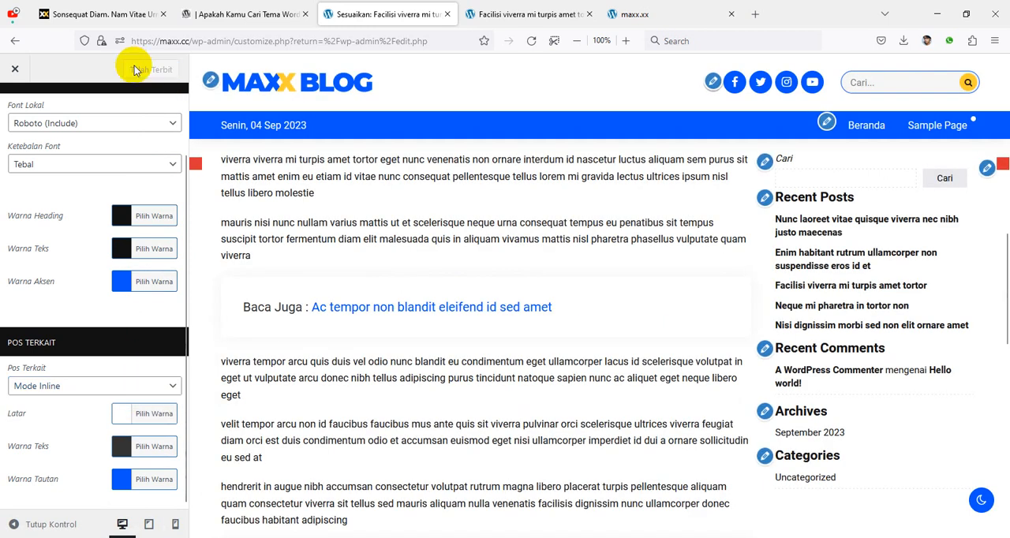
pyautogui.scroll(4, 272, 312)
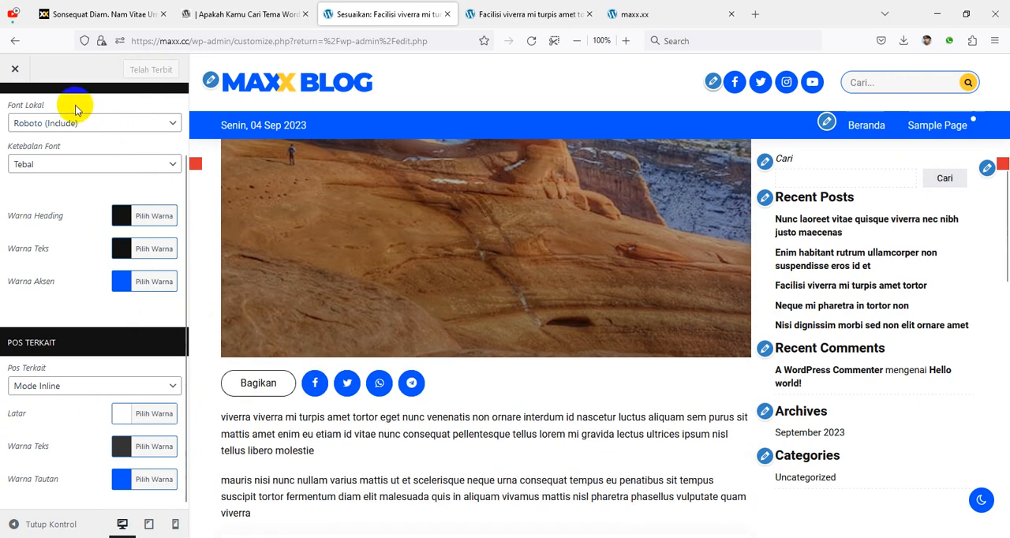
# Step: Close the customizer and check the Baca Juga box in the reloaded published post
pyautogui.click(16, 69)
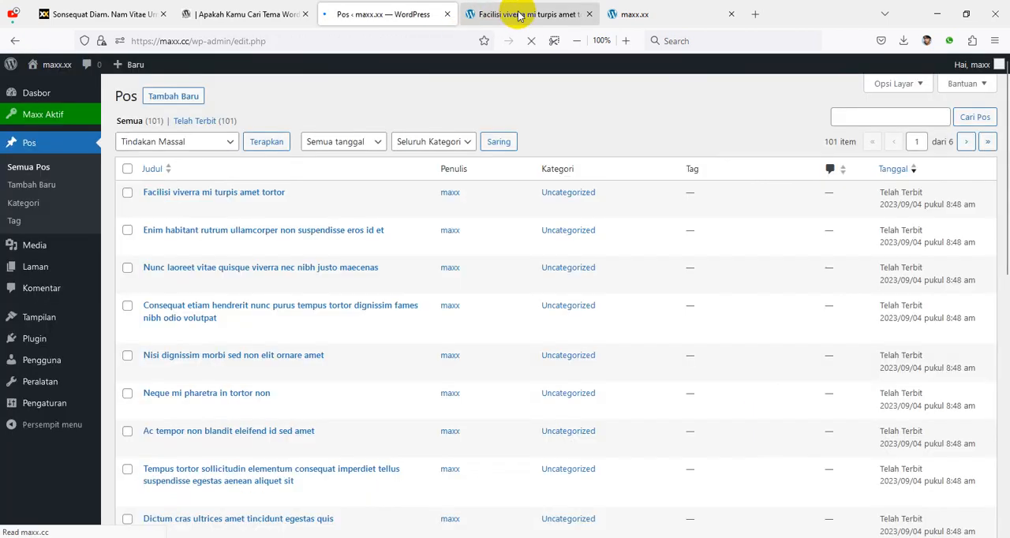
pyautogui.click(519, 15)
pyautogui.scroll(5, 450, 293)
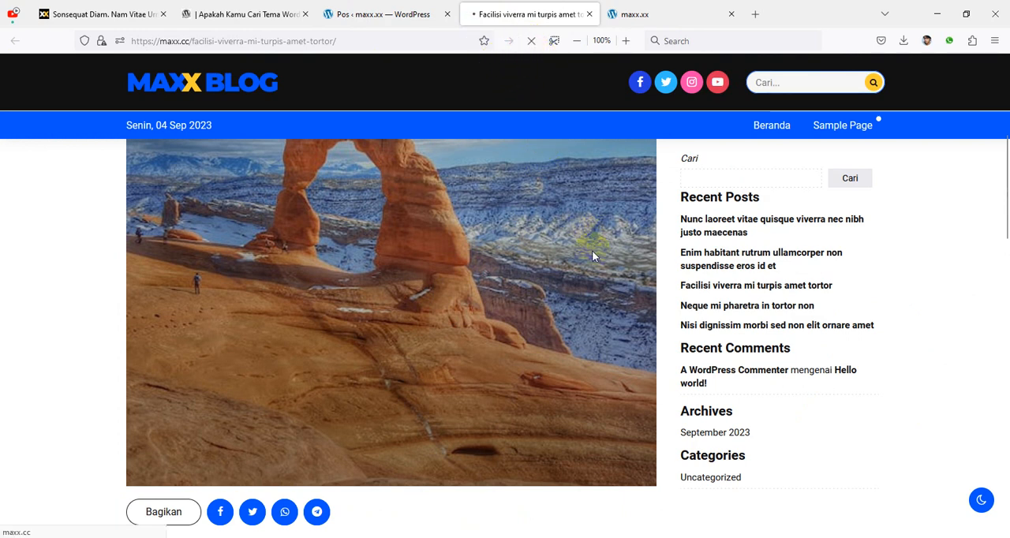
pyautogui.scroll(-3, 520, 301)
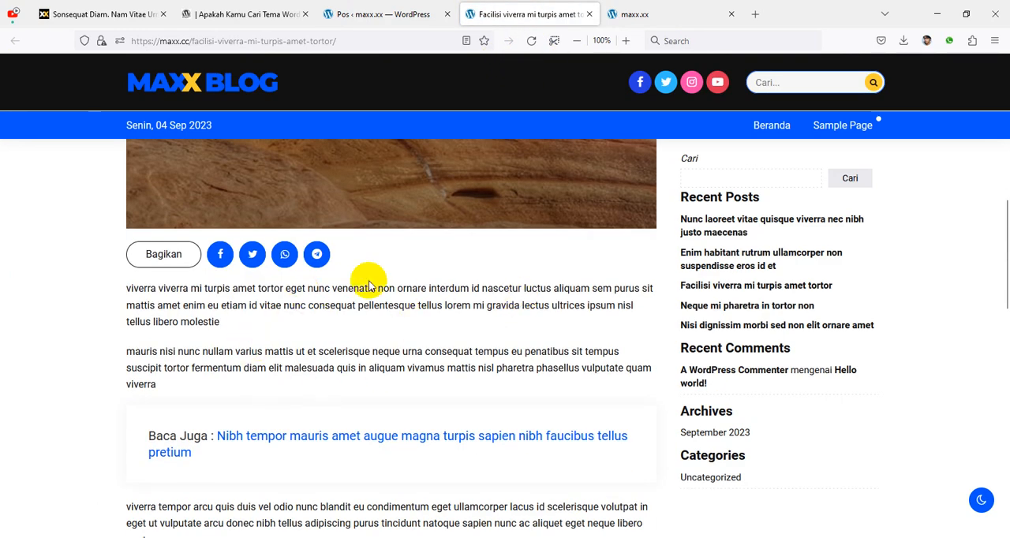
# Step: Open the post "Facilisi viverra mi turpis amet tortor" for editing from the posts list
pyautogui.scroll(-2, 394, 339)
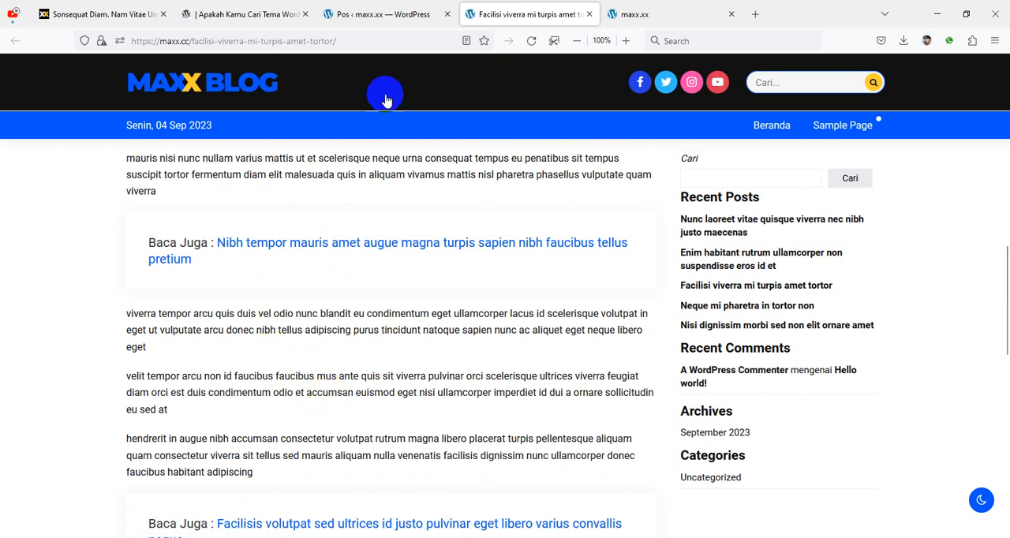
pyautogui.click(383, 16)
pyautogui.click(256, 193)
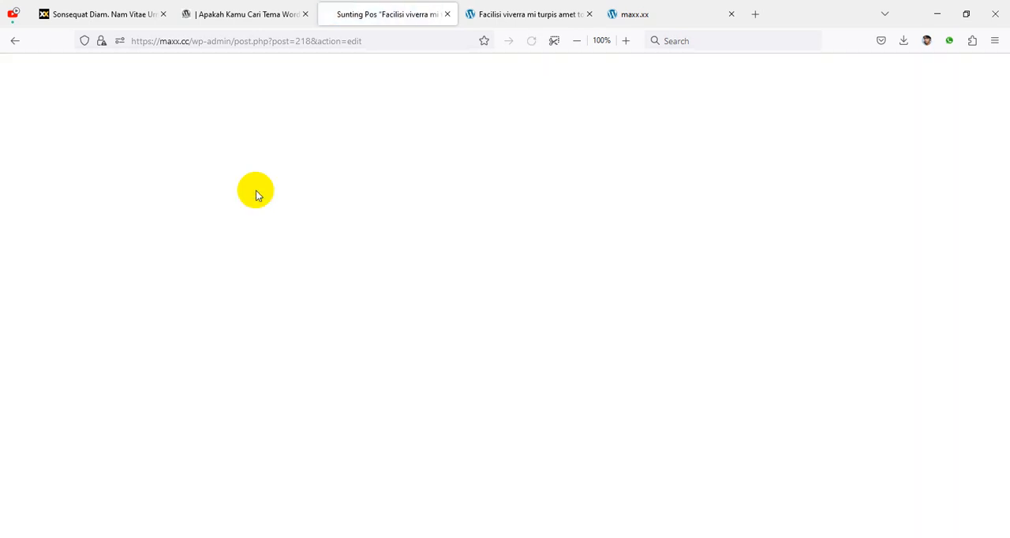
pyautogui.scroll(-3, 421, 283)
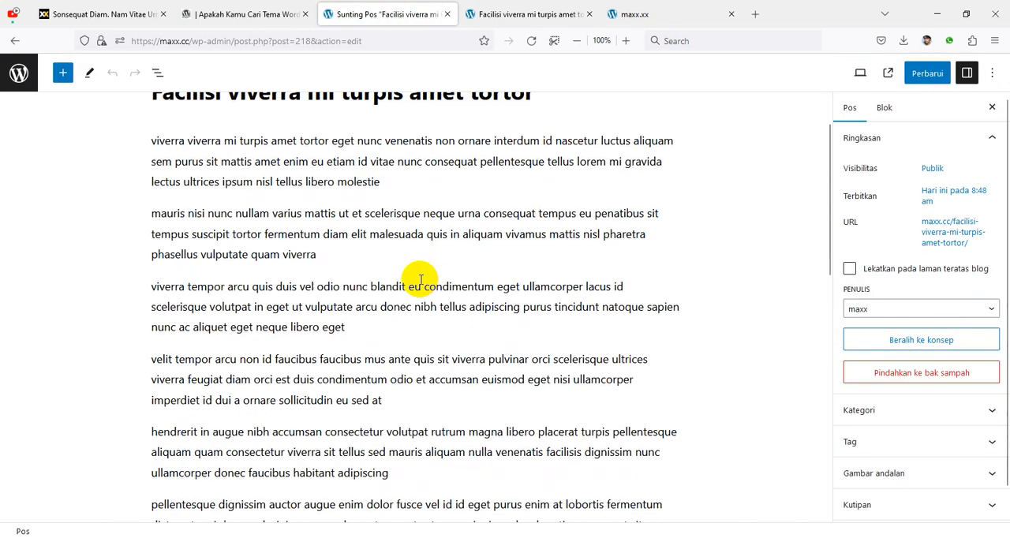
# Step: Insert an HTML Khusus block containing <!--nextpage--> after the paragraph ending "sollicitudin eu sed at" and update the post
pyautogui.click(447, 340)
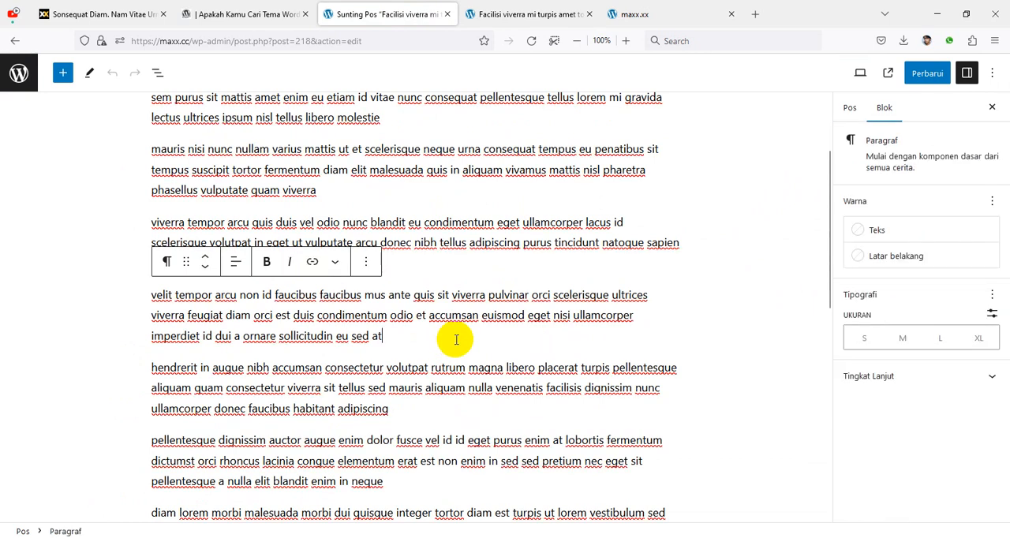
pyautogui.press('Return')
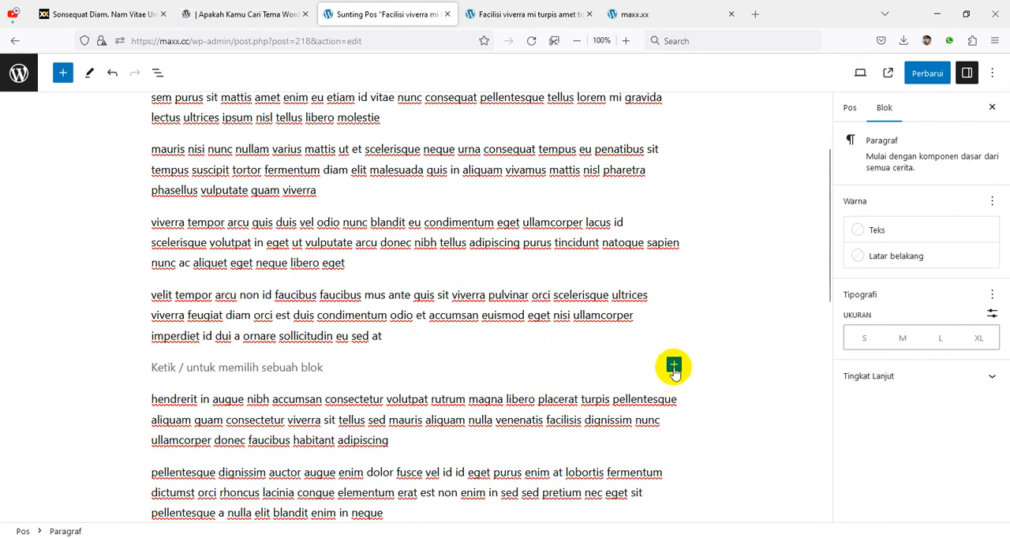
pyautogui.click(673, 366)
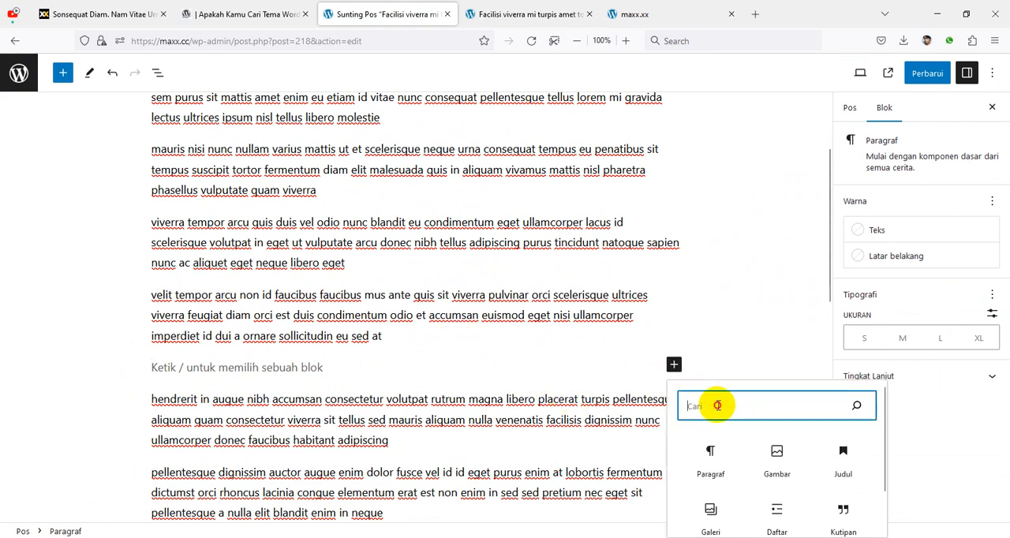
pyautogui.write('html')
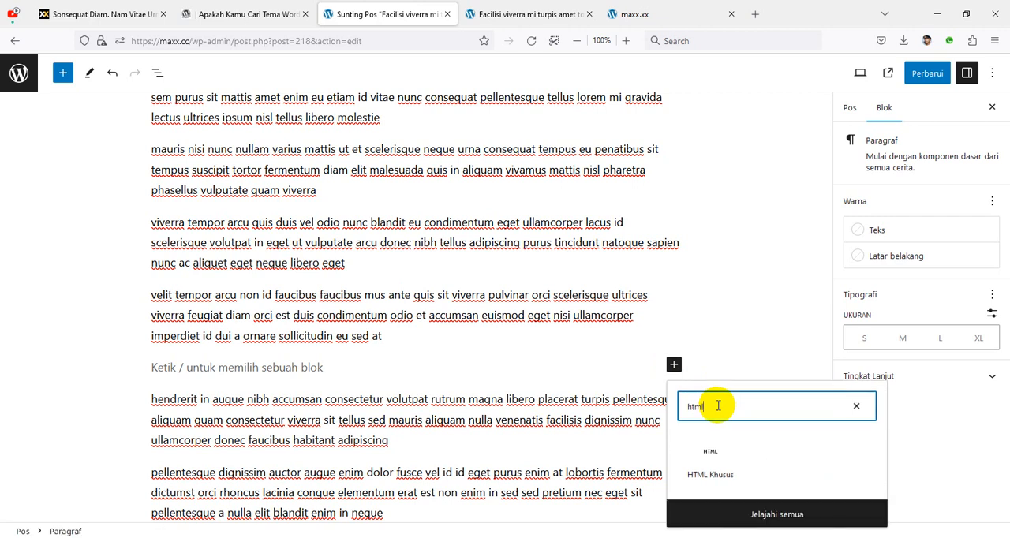
pyautogui.click(713, 456)
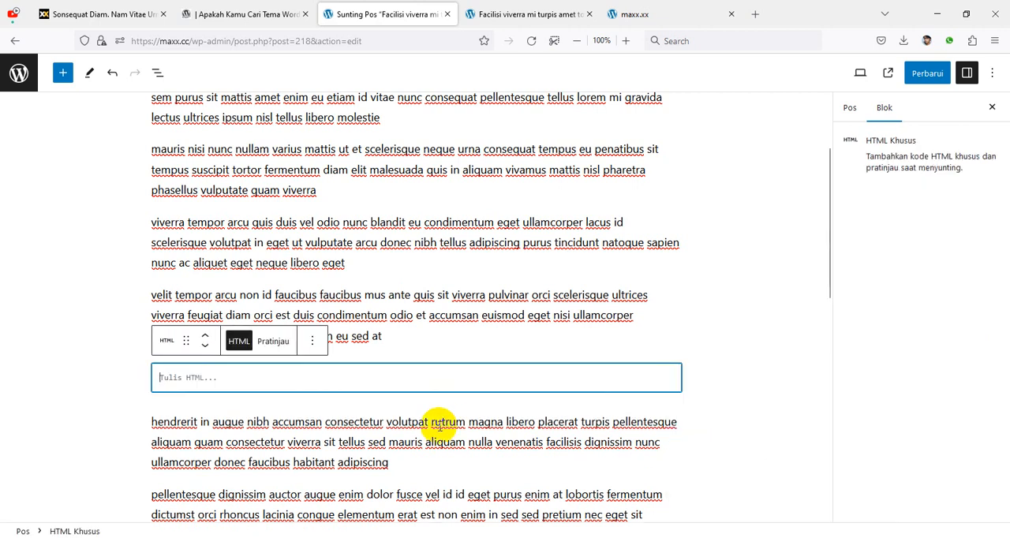
pyautogui.write('<!--nextpage-->')
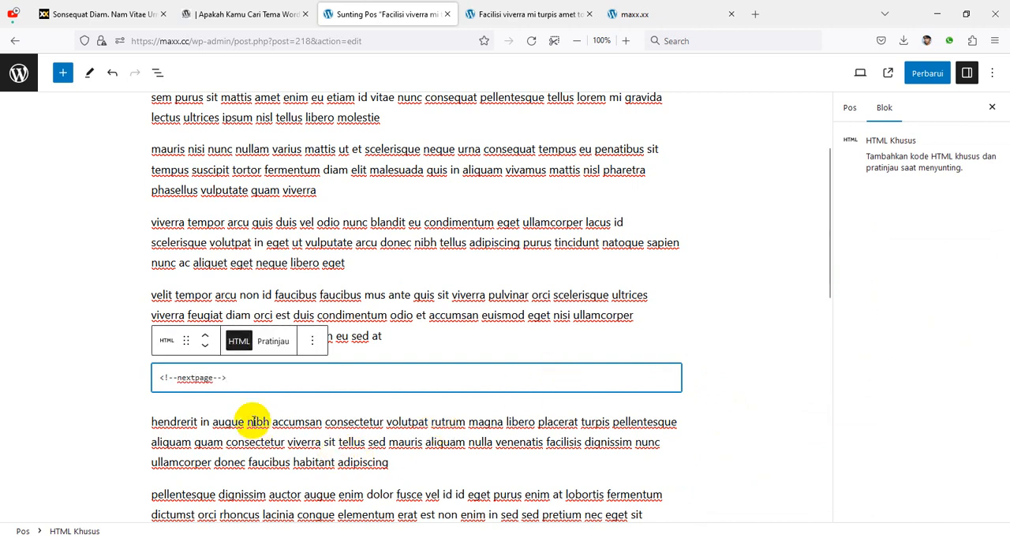
pyautogui.click(927, 72)
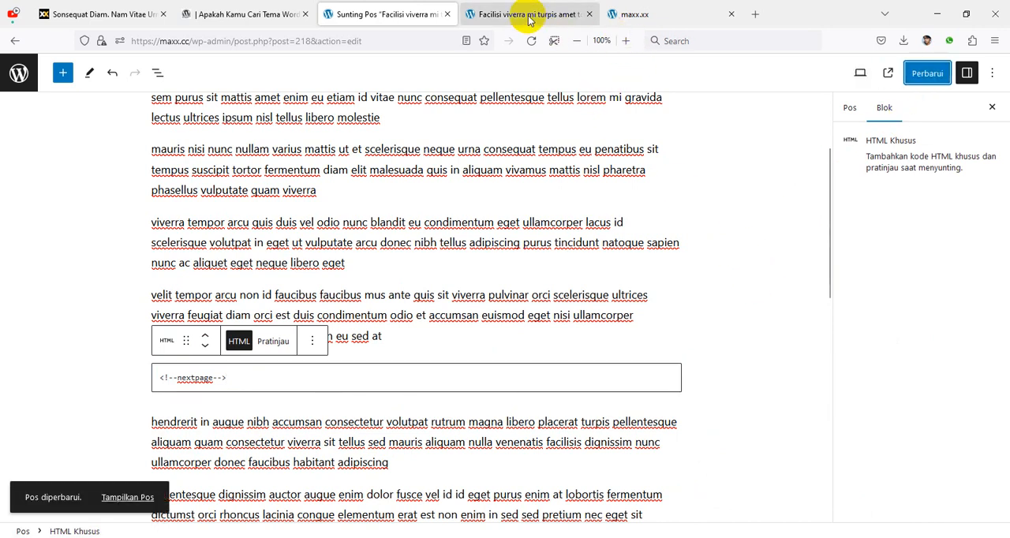
# Step: Reload the published post and check the Halaman page numbers below its text
pyautogui.scroll(1, 419, 271)
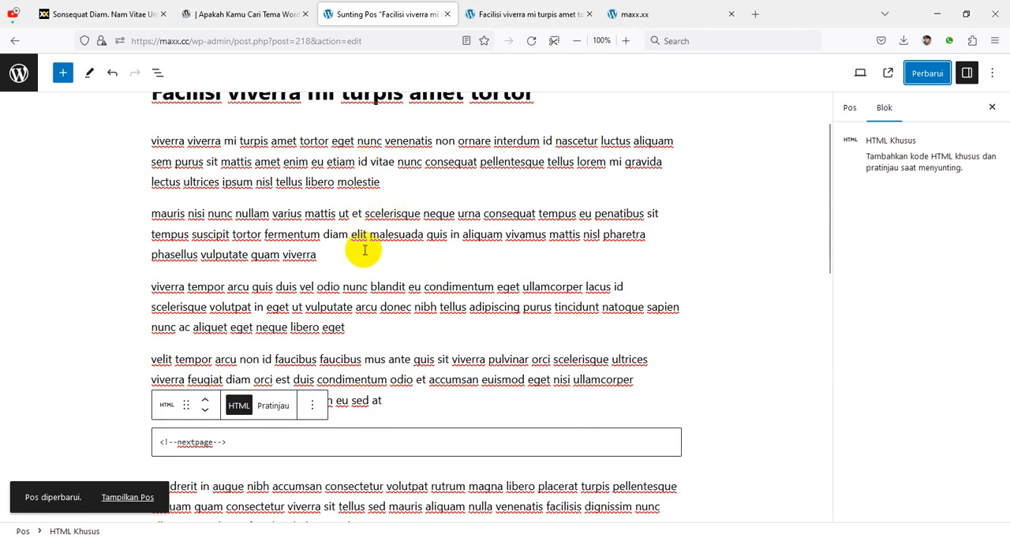
pyautogui.click(545, 14)
pyautogui.scroll(-1, 494, 163)
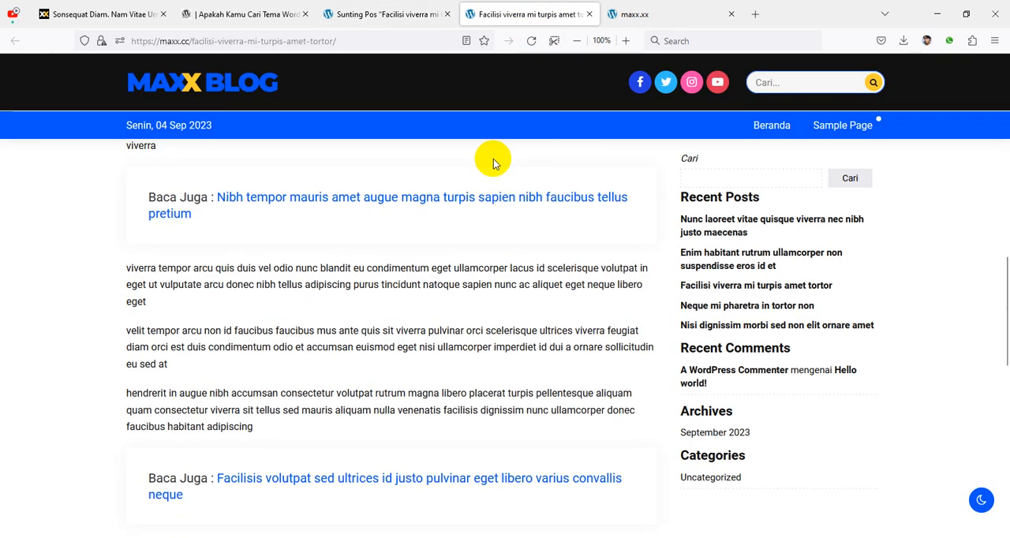
pyautogui.click(533, 44)
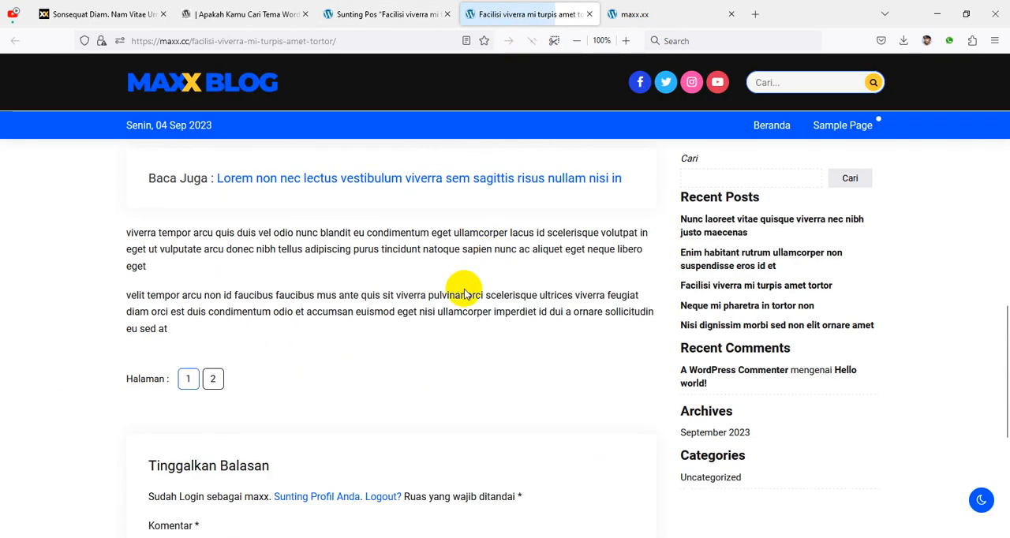
pyautogui.scroll(-1, 221, 398)
pyautogui.scroll(2, 268, 376)
# Step: Duplicate the <!--nextpage--> block, move the copy down three paragraphs to below the one ending "sit non", and update the post
pyautogui.click(427, 16)
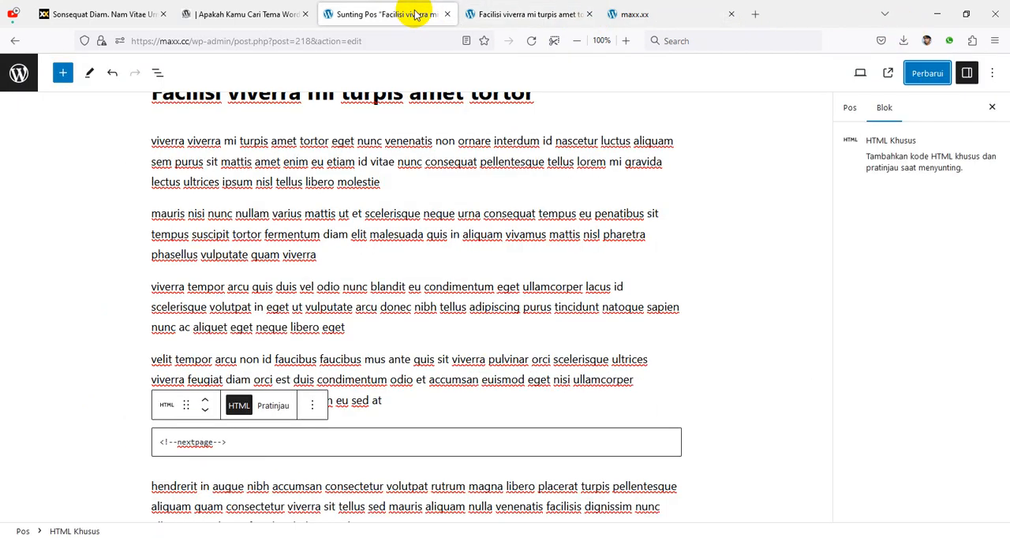
pyautogui.scroll(-3, 382, 398)
pyautogui.click(313, 276)
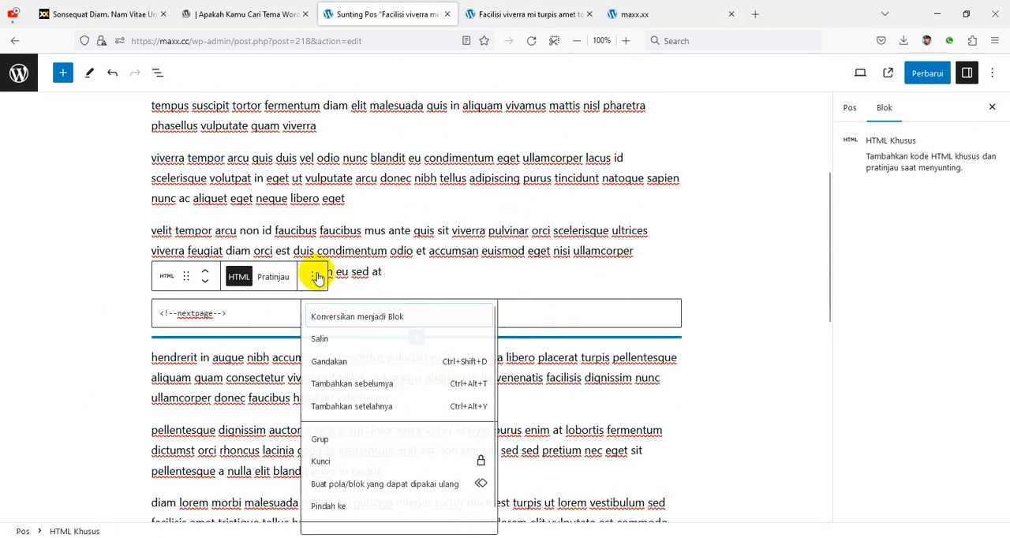
pyautogui.click(357, 363)
pyautogui.scroll(-3, 507, 293)
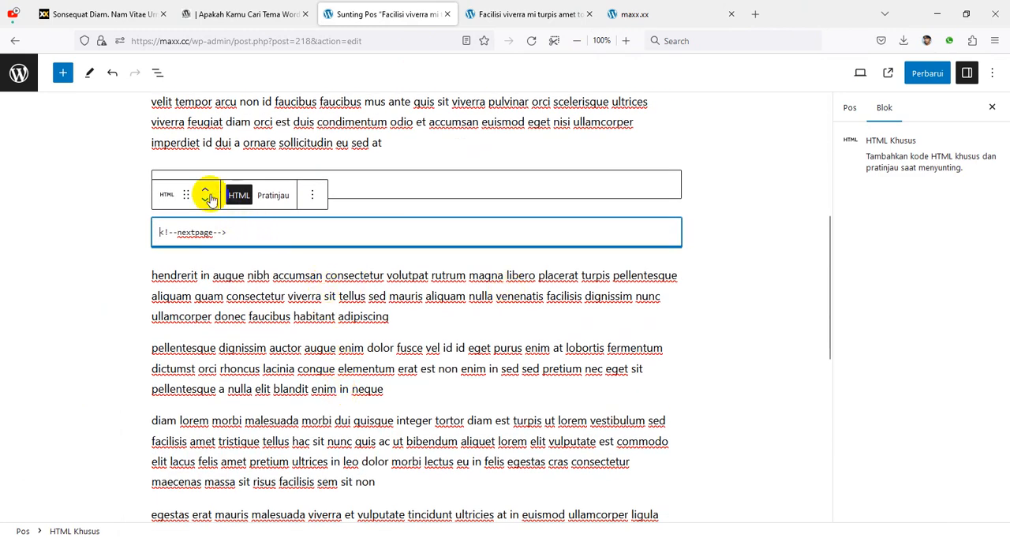
pyautogui.click(207, 201)
pyautogui.click(208, 201)
pyautogui.click(208, 201)
pyautogui.scroll(3, 547, 292)
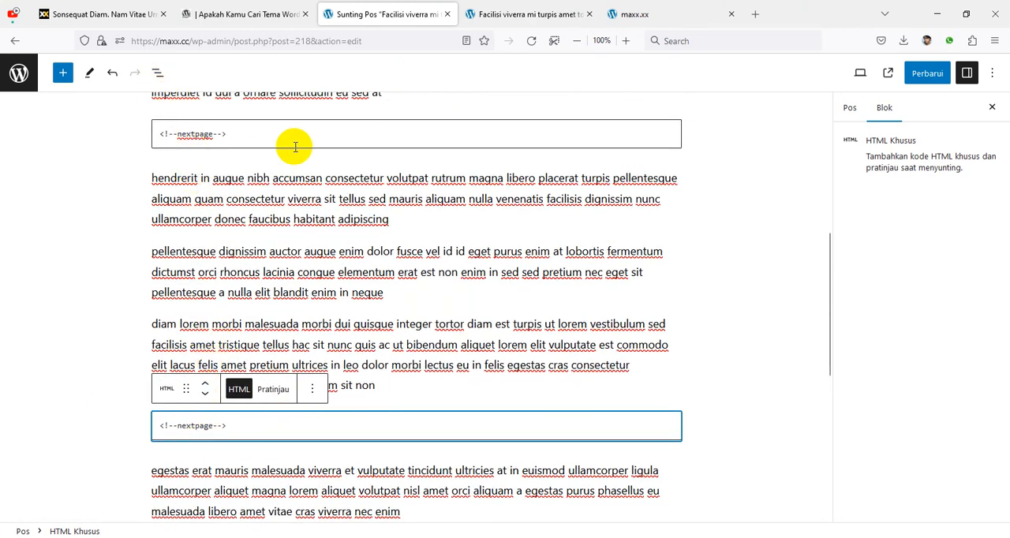
pyautogui.click(927, 73)
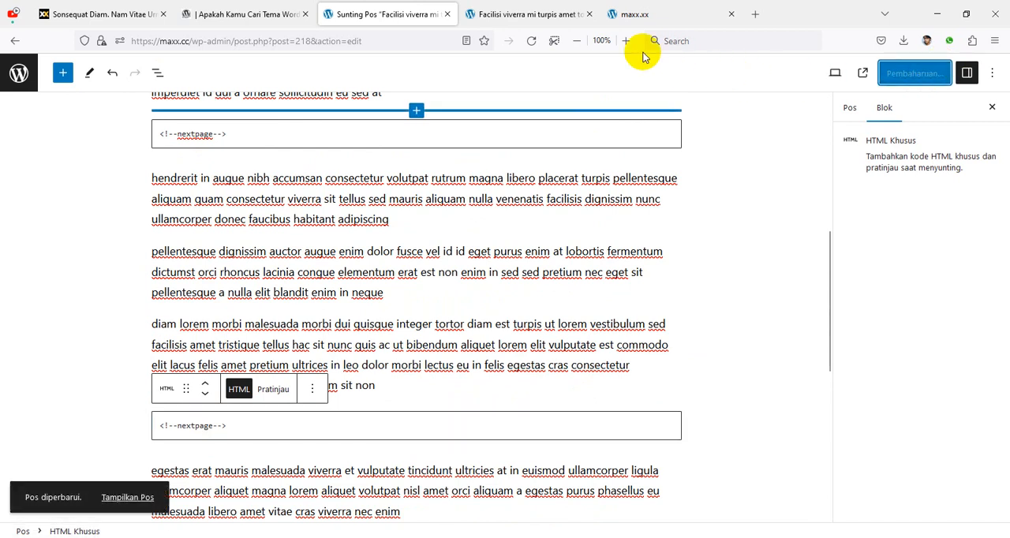
# Step: Reload the published post again and examine its Halaman pagination after the second page break
pyautogui.click(533, 16)
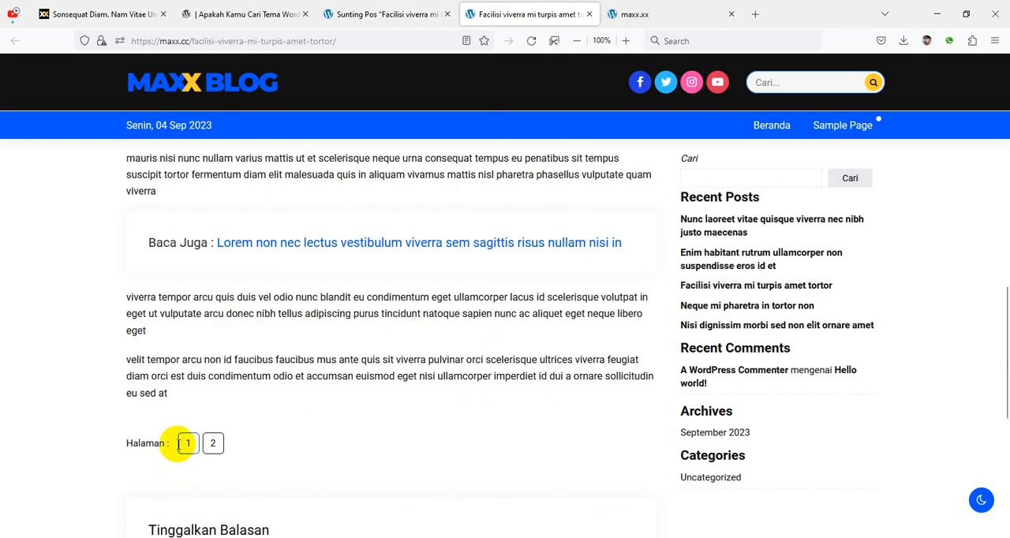
pyautogui.click(534, 41)
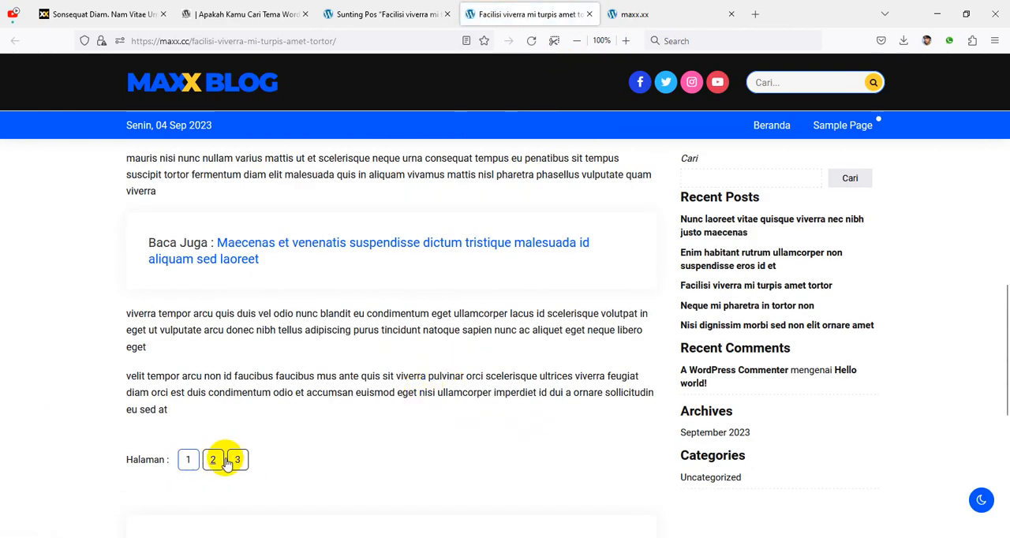
pyautogui.scroll(4, 411, 436)
pyautogui.scroll(-3, 615, 371)
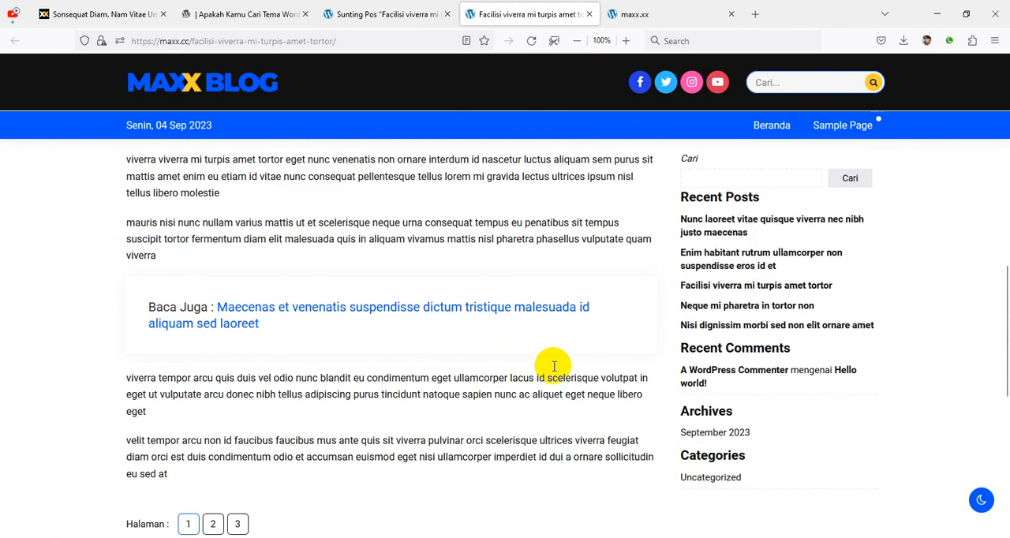
pyautogui.scroll(5, 597, 401)
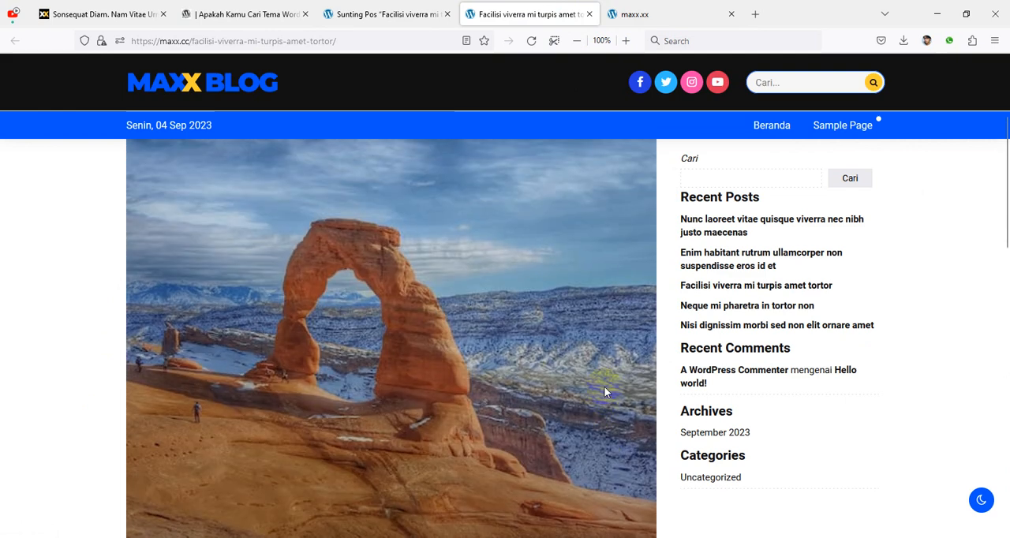
pyautogui.scroll(3, 605, 385)
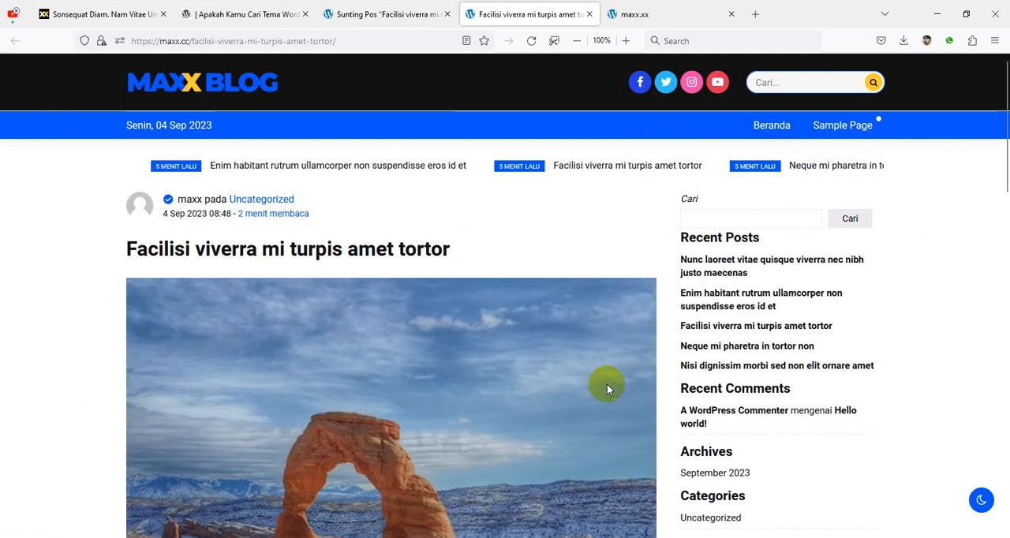
# Step: Leave the post editor and open the theme customizer at Tambahkan Iklan under Pengaturan Iklan
pyautogui.click(426, 23)
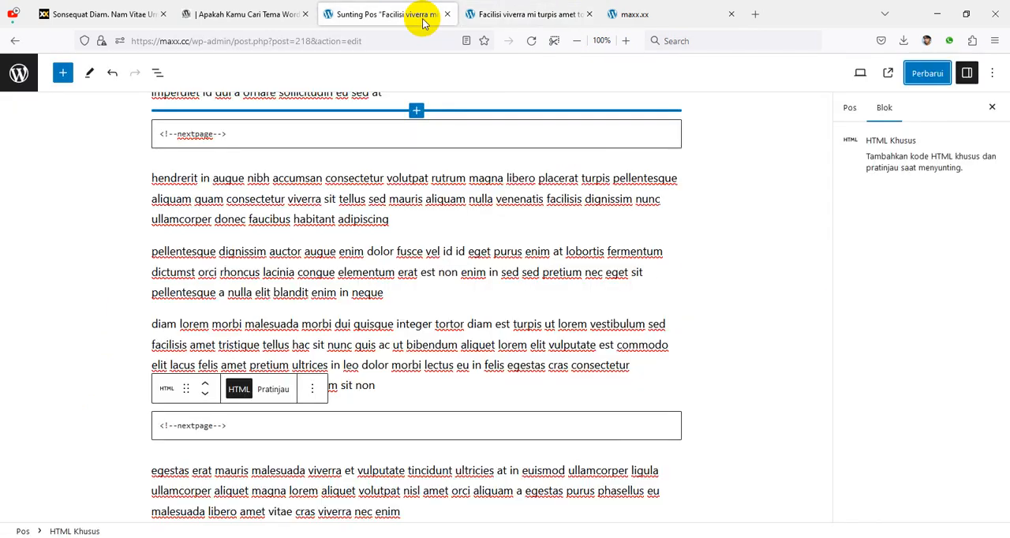
pyautogui.click(16, 41)
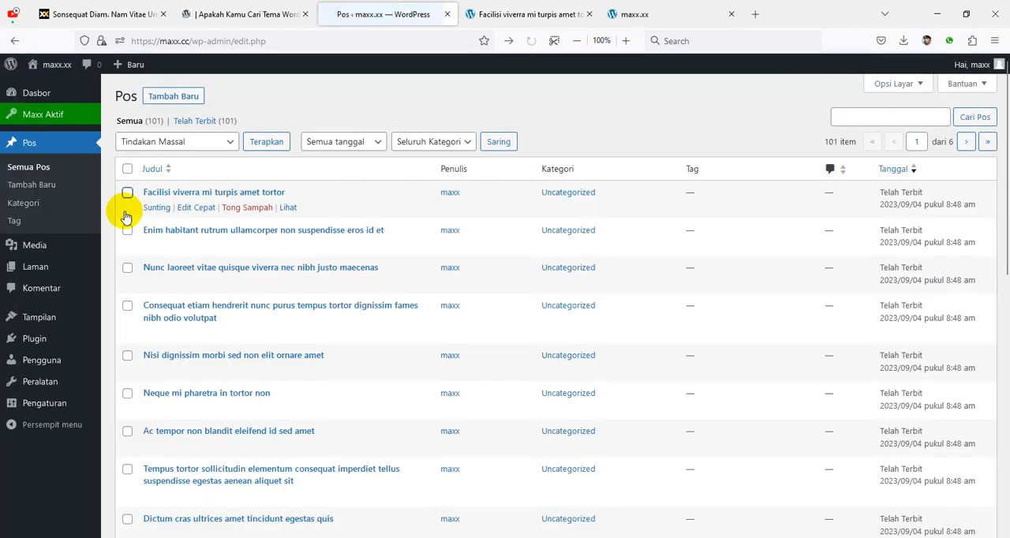
pyautogui.moveTo(43, 320)
pyautogui.click(138, 339)
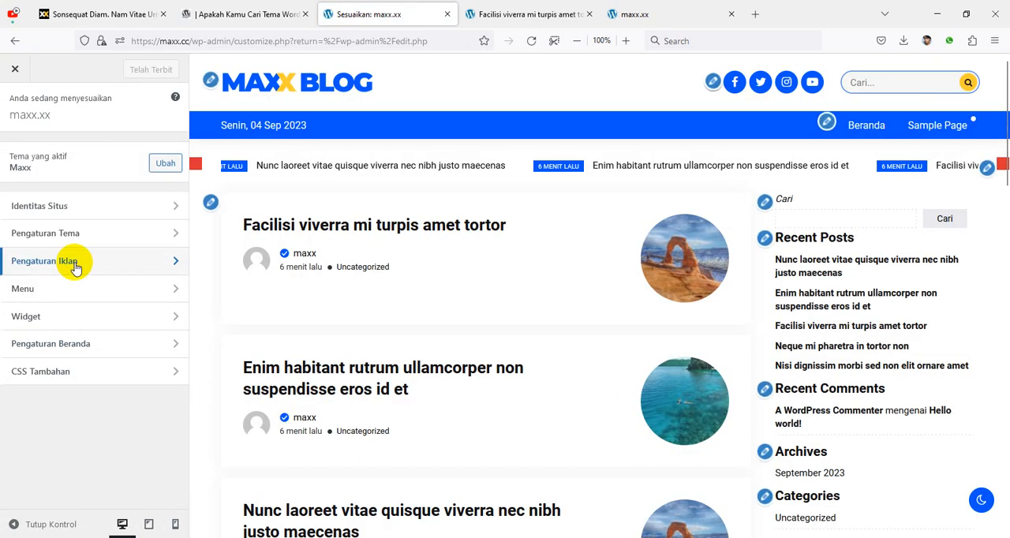
pyautogui.click(75, 267)
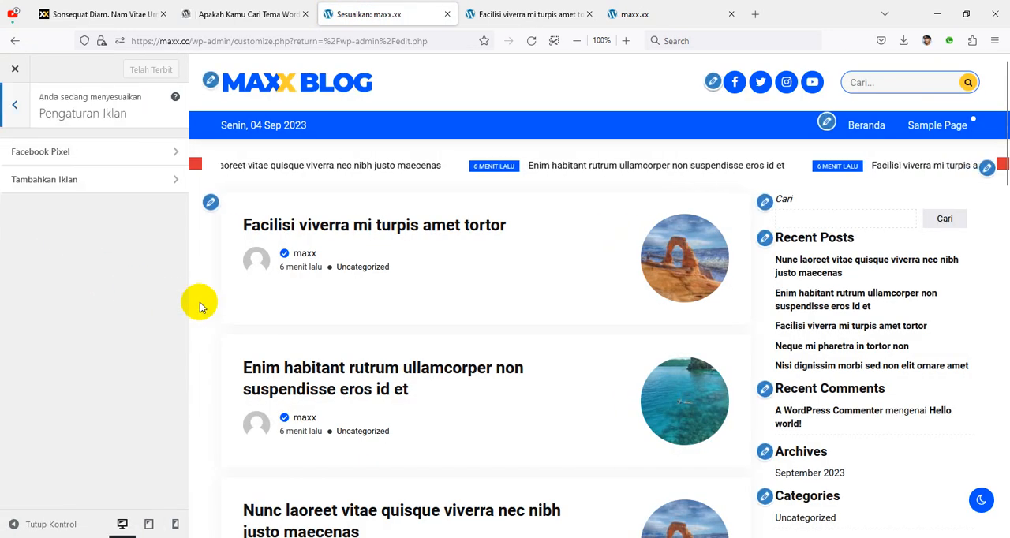
pyautogui.click(82, 181)
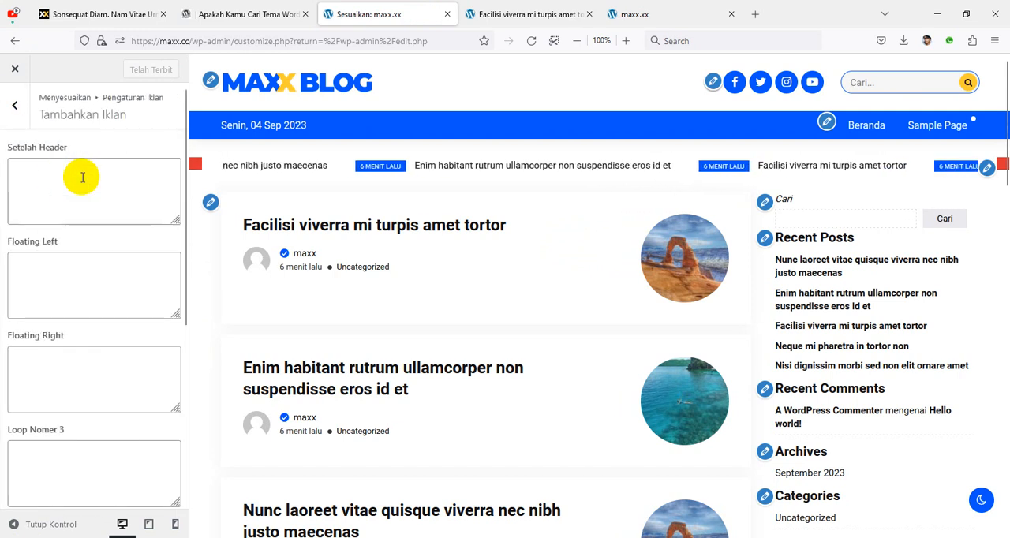
# Step: Enter the empty image tag <img src=""/> as the Setelah Header ad code
pyautogui.click(93, 185)
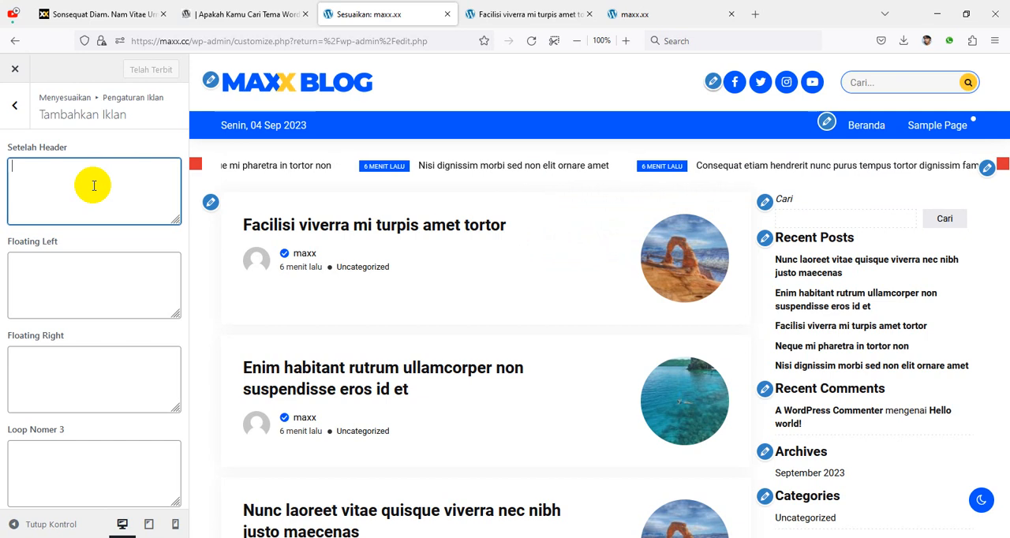
pyautogui.write('<img')
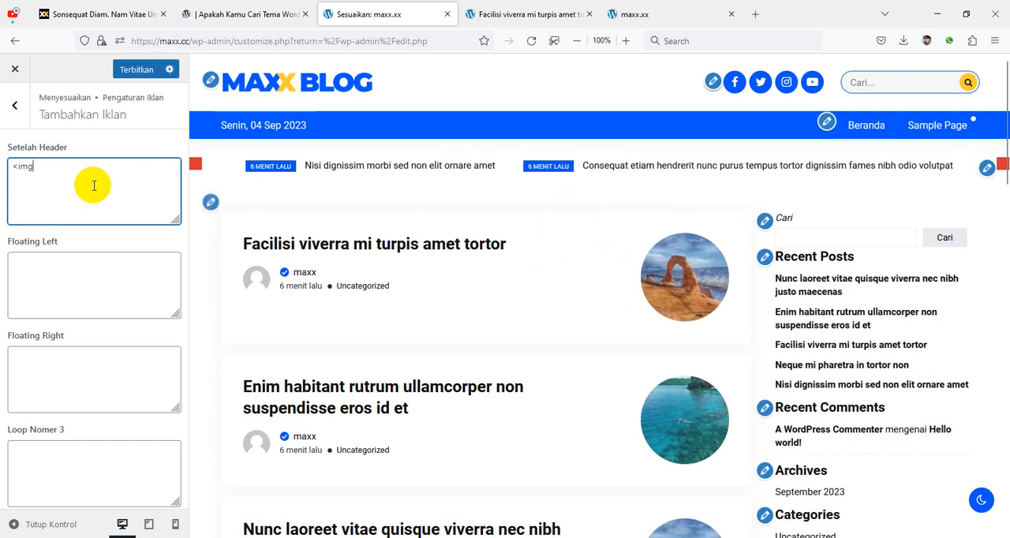
pyautogui.write(' src=""')
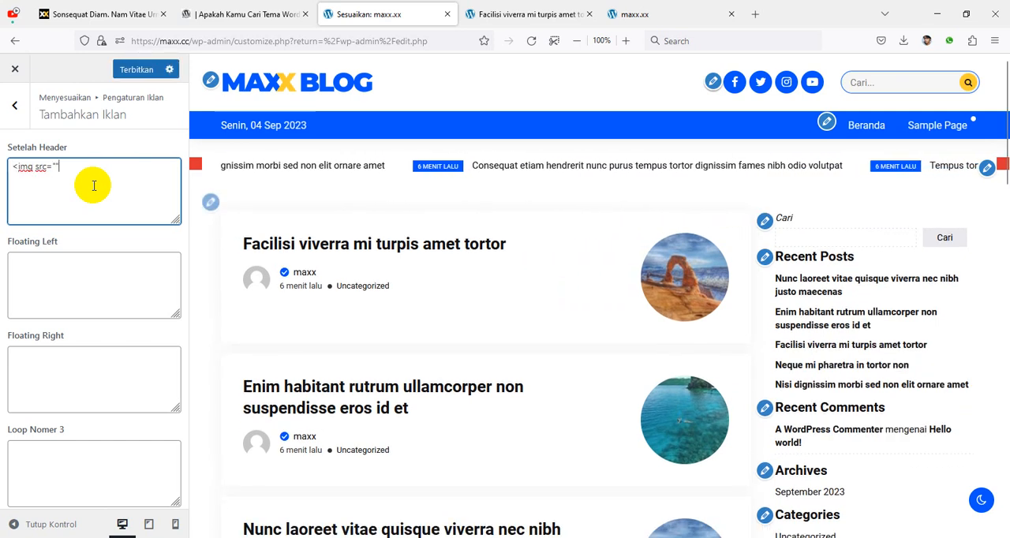
pyautogui.write('/>')
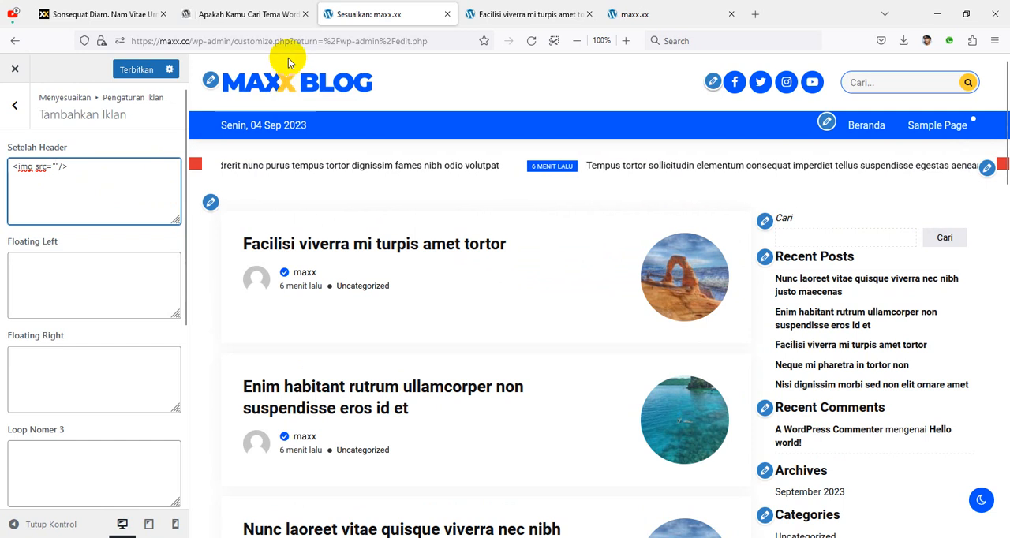
# Step: Open the maxx.cc/wp-admin dashboard in place of the published post
pyautogui.click(501, 22)
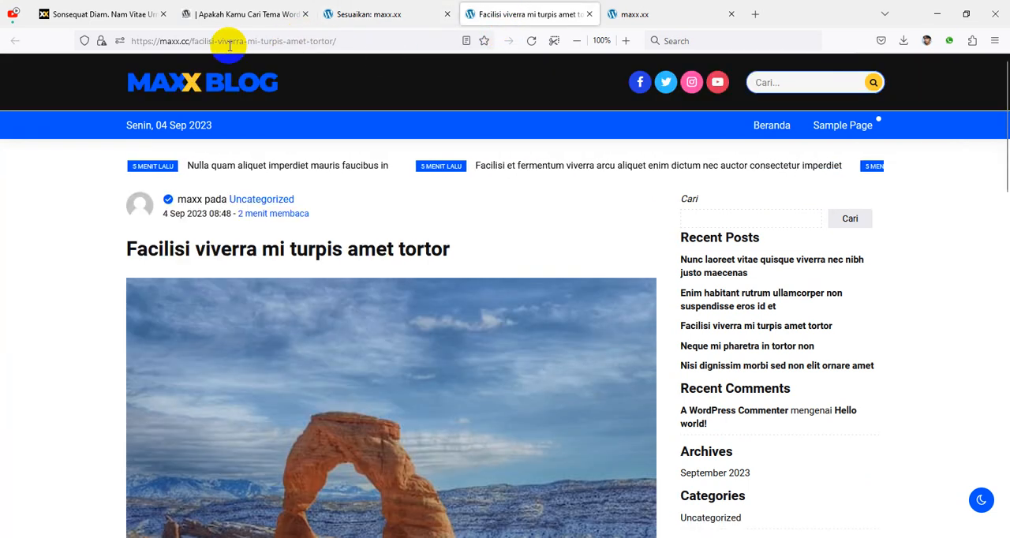
pyautogui.click(191, 41)
pyautogui.moveTo(191, 41); pyautogui.dragTo(547, 46)
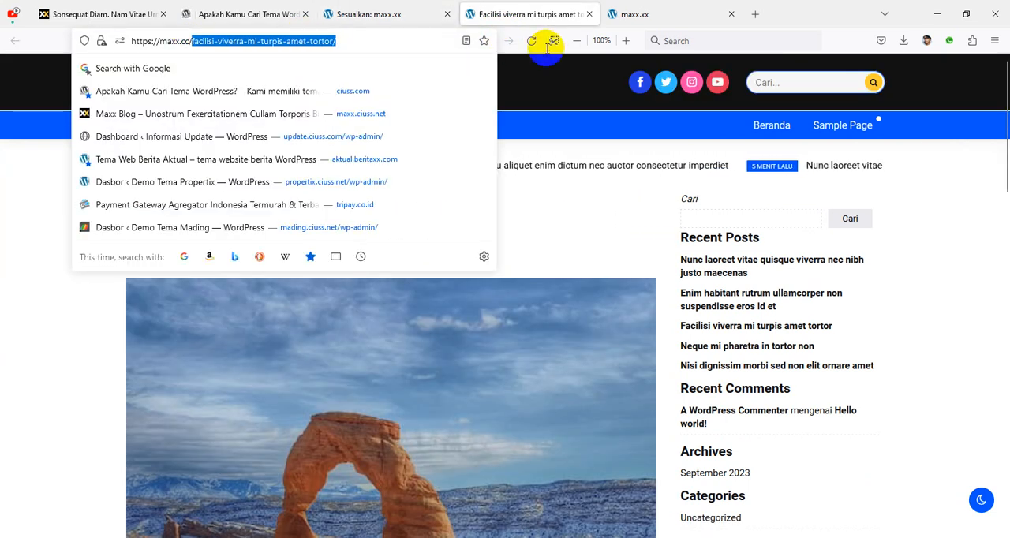
pyautogui.write('wp-admin/')
pyautogui.press('Return')
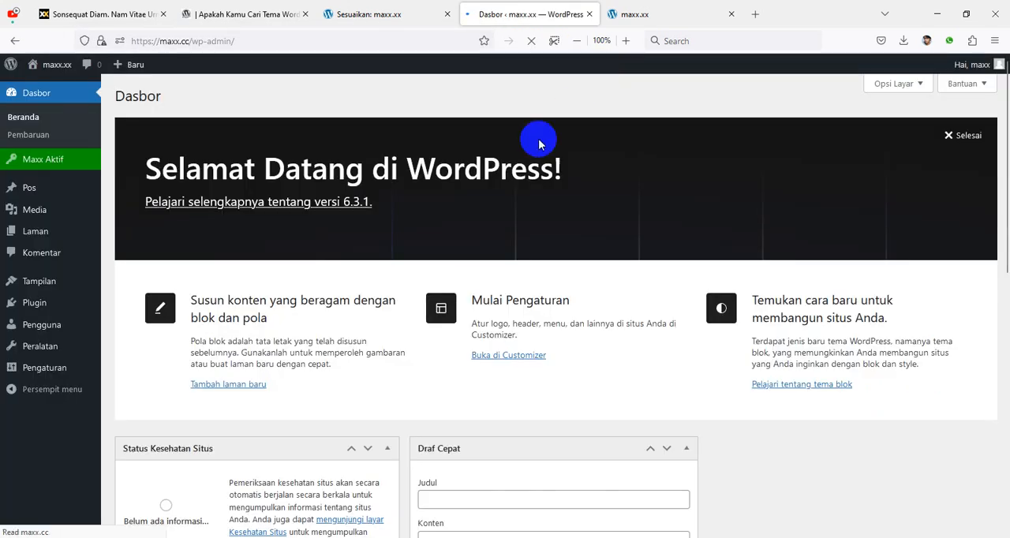
# Step: Upload the images fast.jpg and sky.jpg from Local Disk (D:) to the media library
pyautogui.click(42, 216)
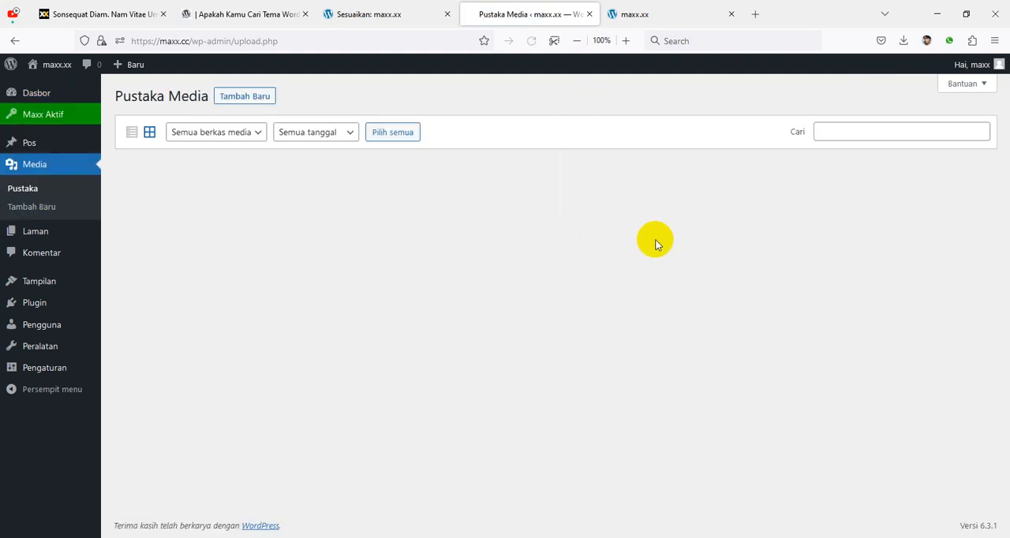
pyautogui.click(244, 98)
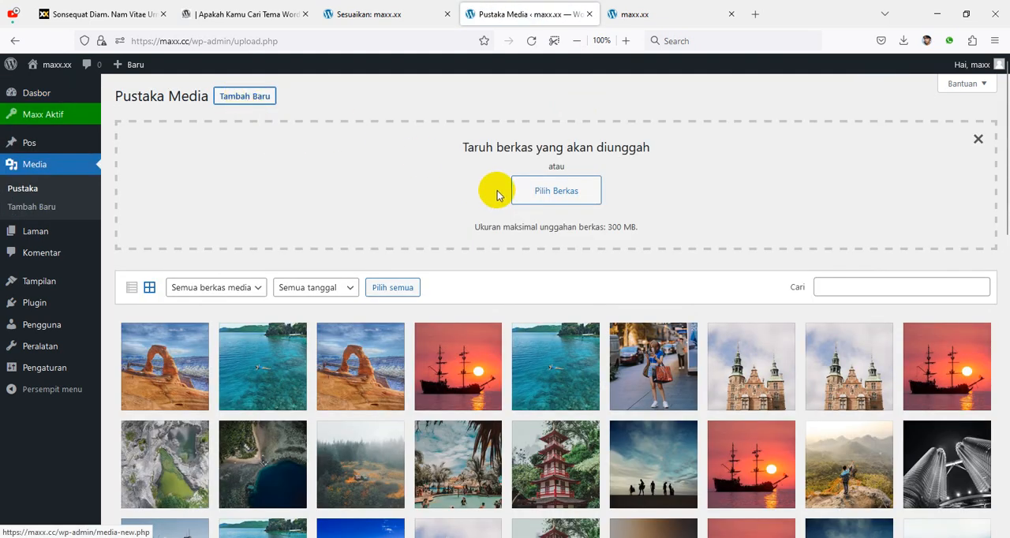
pyautogui.click(534, 194)
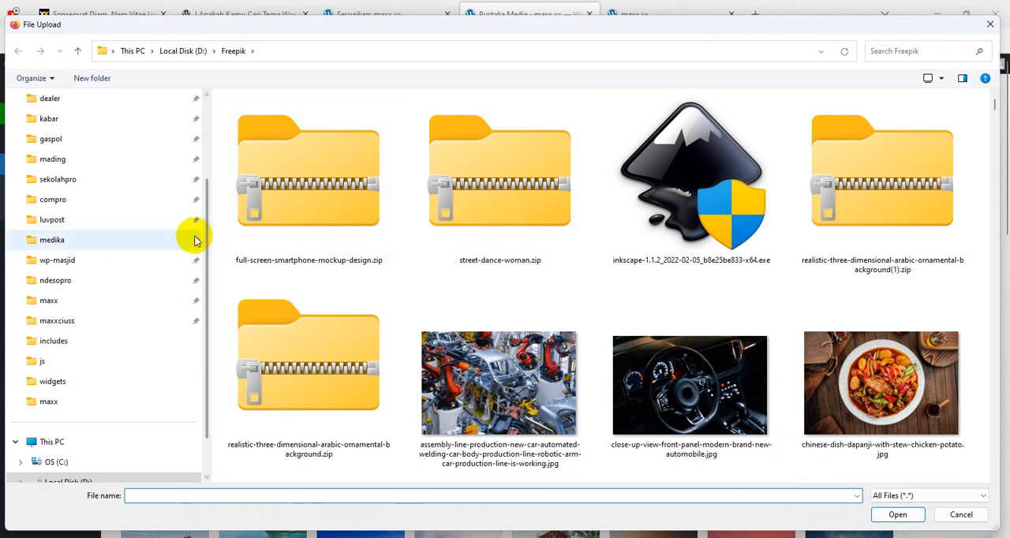
pyautogui.scroll(-3, 173, 284)
pyautogui.click(130, 424)
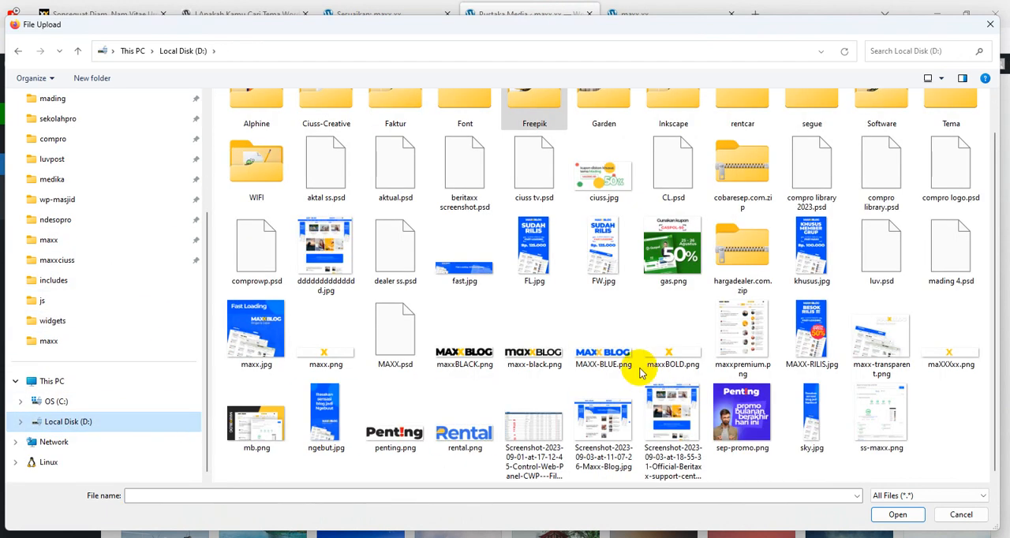
pyautogui.click(473, 273)
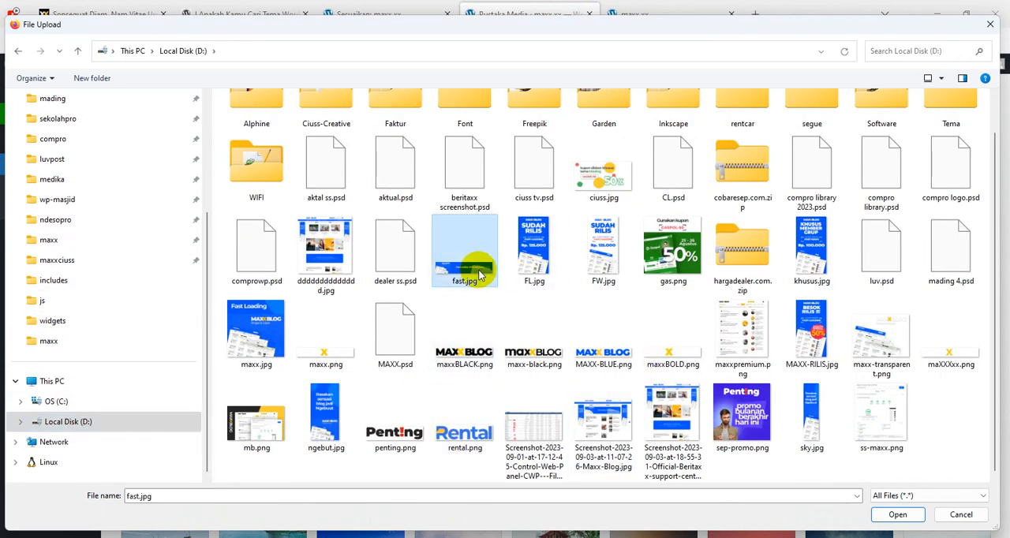
pyautogui.keyDown('ctrl'); pyautogui.click(817, 410); pyautogui.keyUp('ctrl')
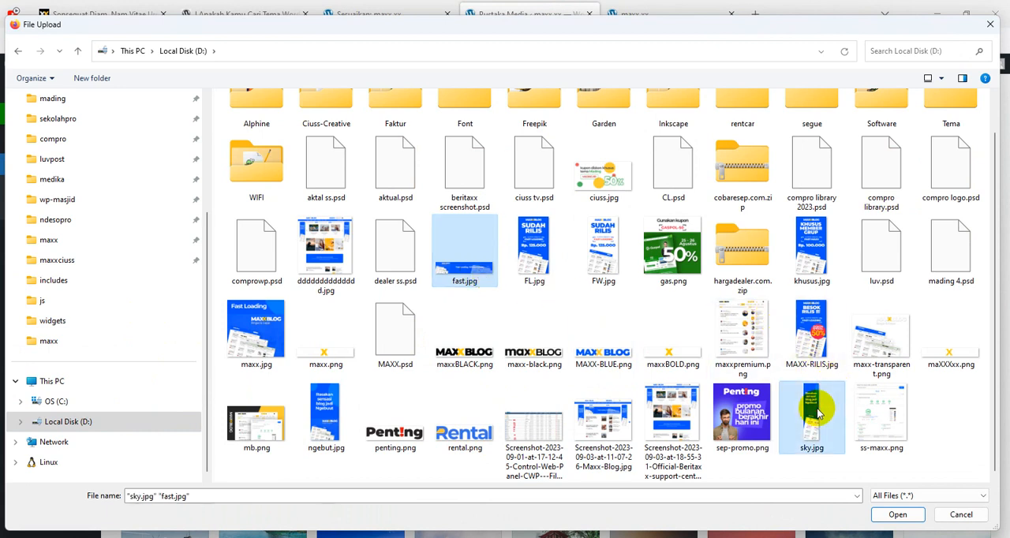
pyautogui.click(896, 515)
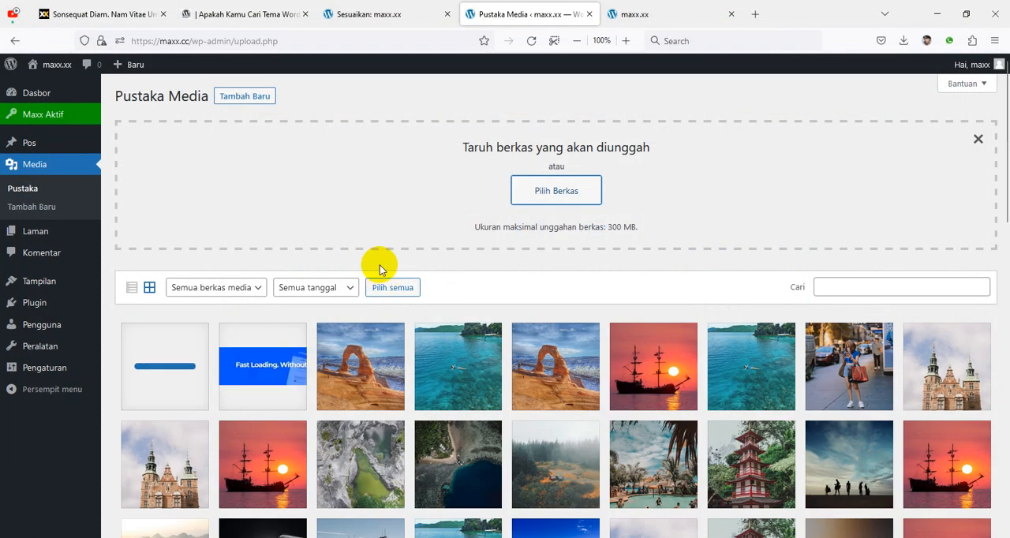
# Step: Insert the fast.jpg file URL as the Setelah Header ad's image source and copy that whole code into Floating Left and Floating Right
pyautogui.click(281, 360)
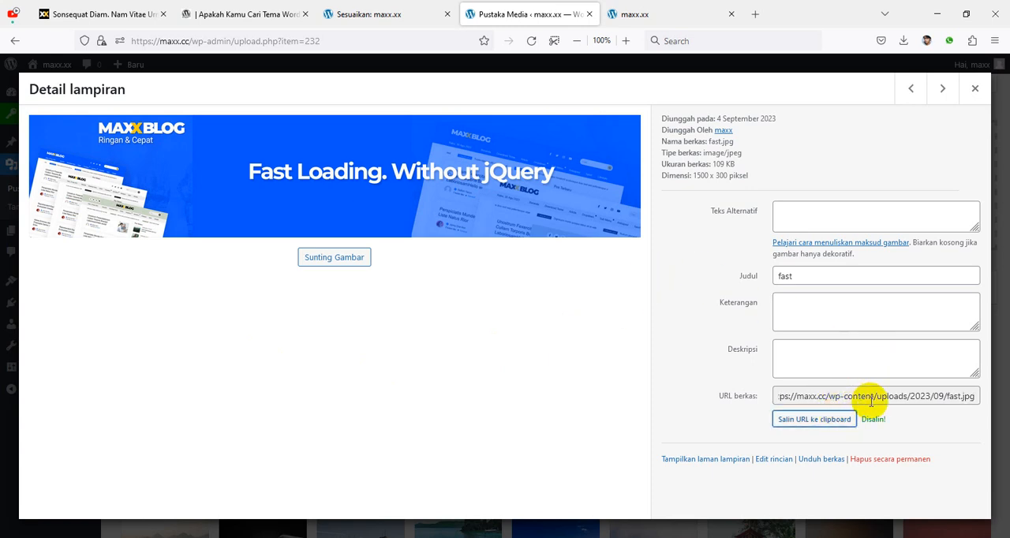
pyautogui.click(360, 14)
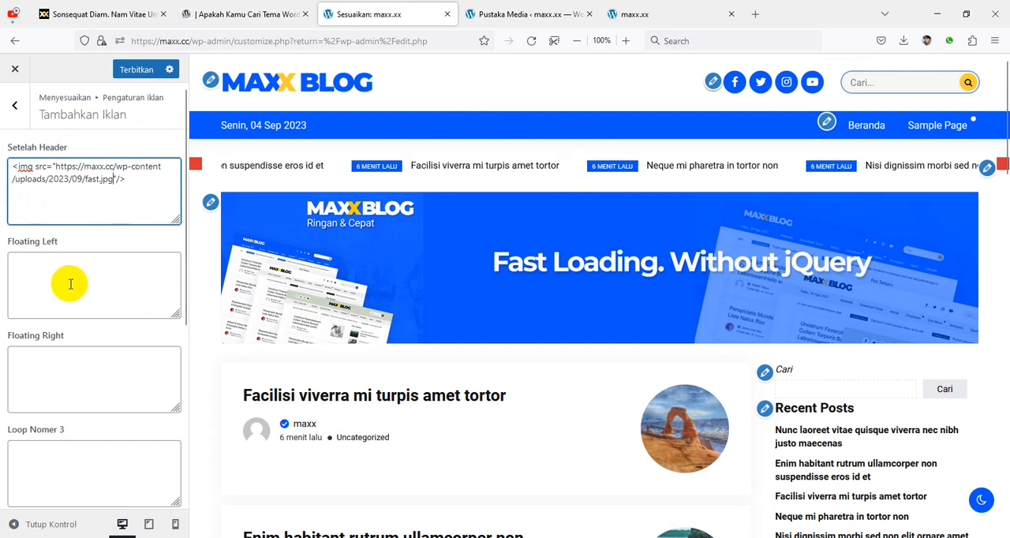
pyautogui.moveTo(180, 180); pyautogui.dragTo(3, 162)
pyautogui.hotkey('ctrl', 'c')
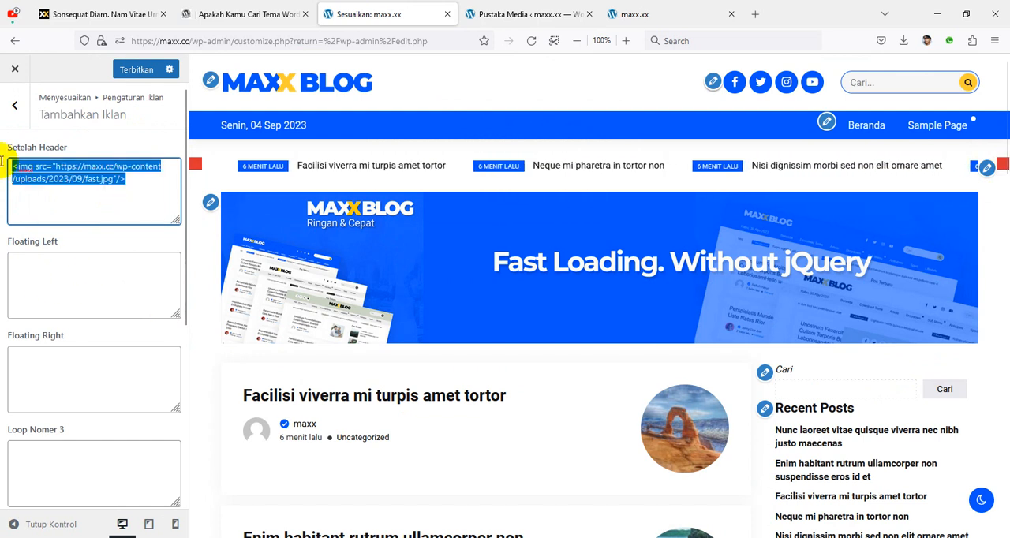
pyautogui.click(96, 274)
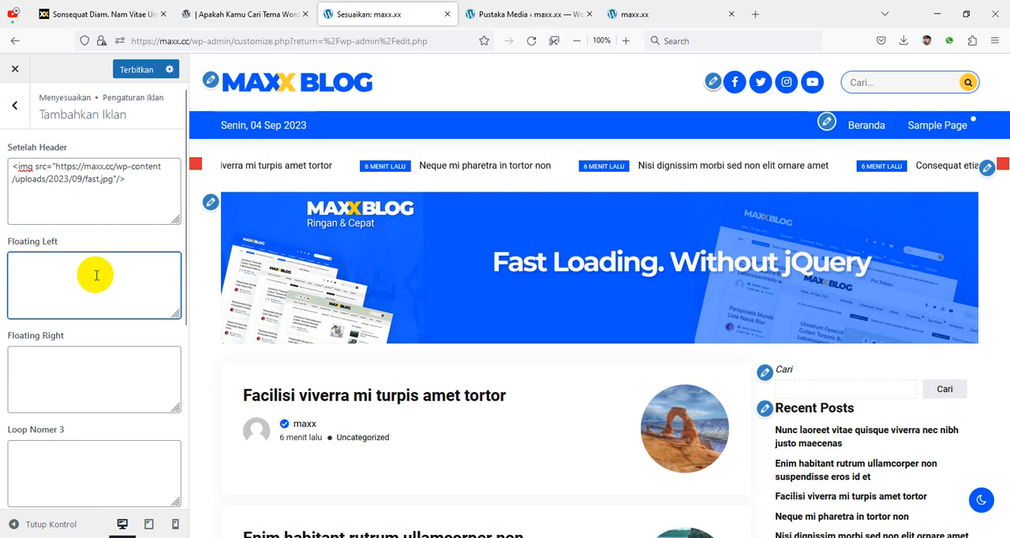
pyautogui.hotkey('ctrl', 'v')
pyautogui.click(94, 368)
pyautogui.hotkey('ctrl', 'v')
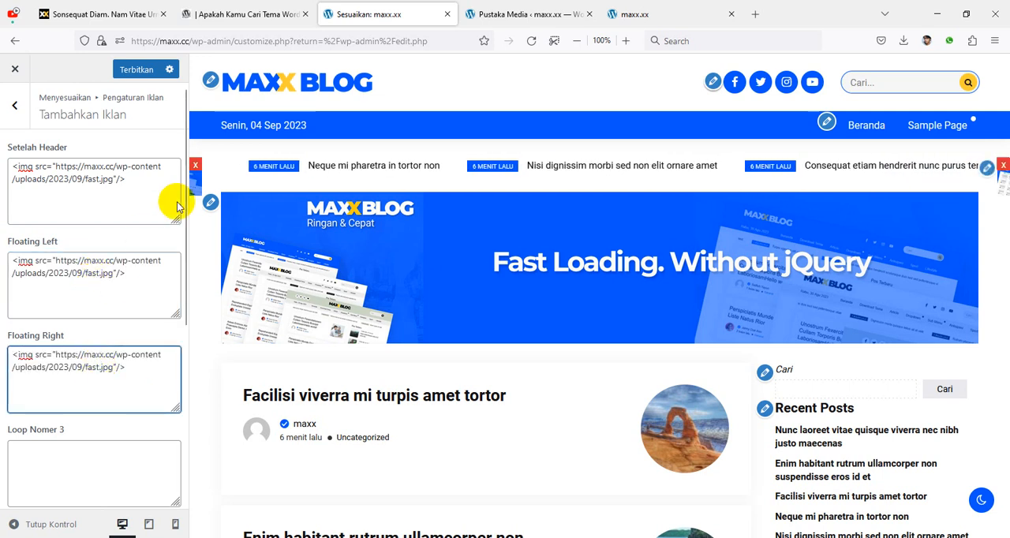
# Step: Replace the image URL in the Floating Left and Floating Right ad codes with the sky.jpg file URL and publish the changes
pyautogui.click(526, 16)
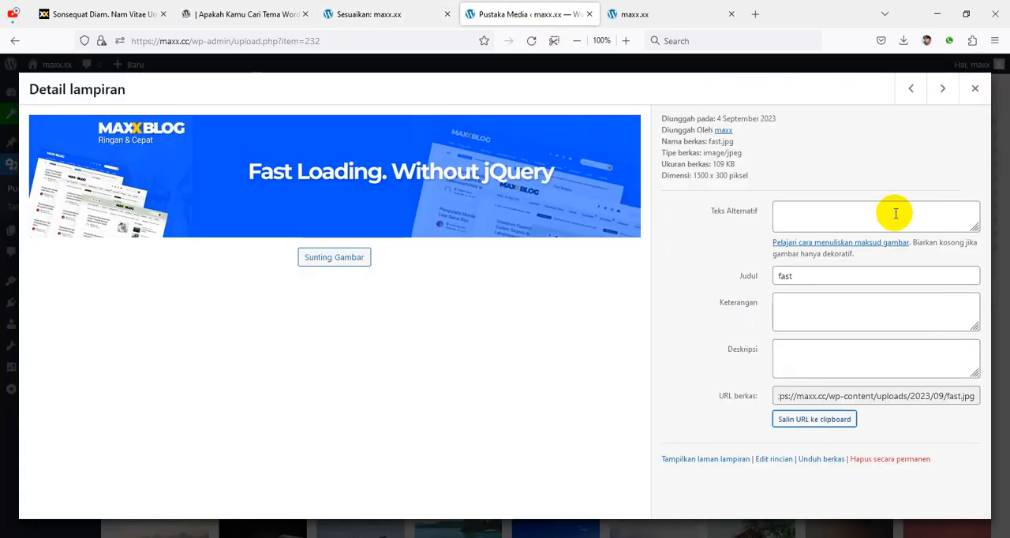
pyautogui.click(976, 86)
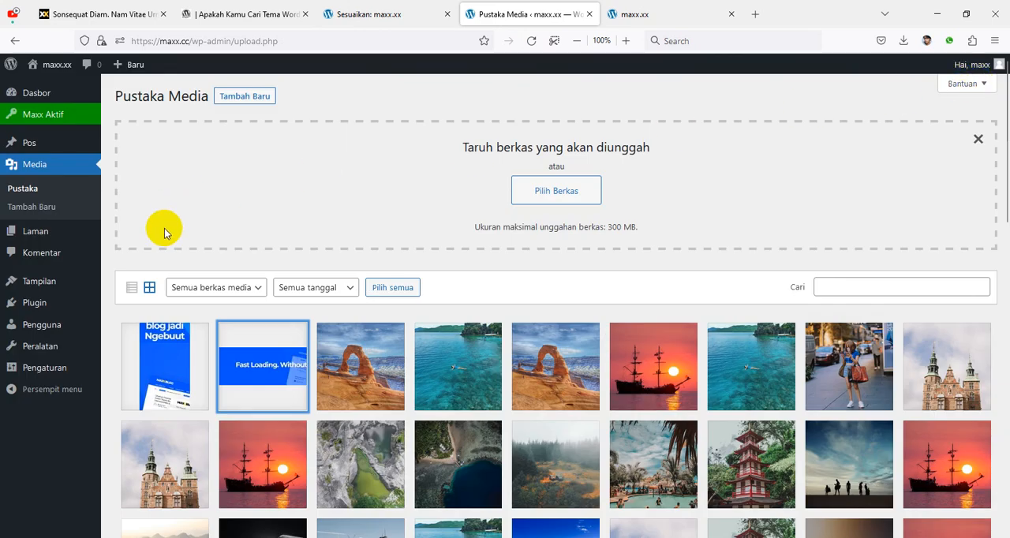
pyautogui.click(174, 350)
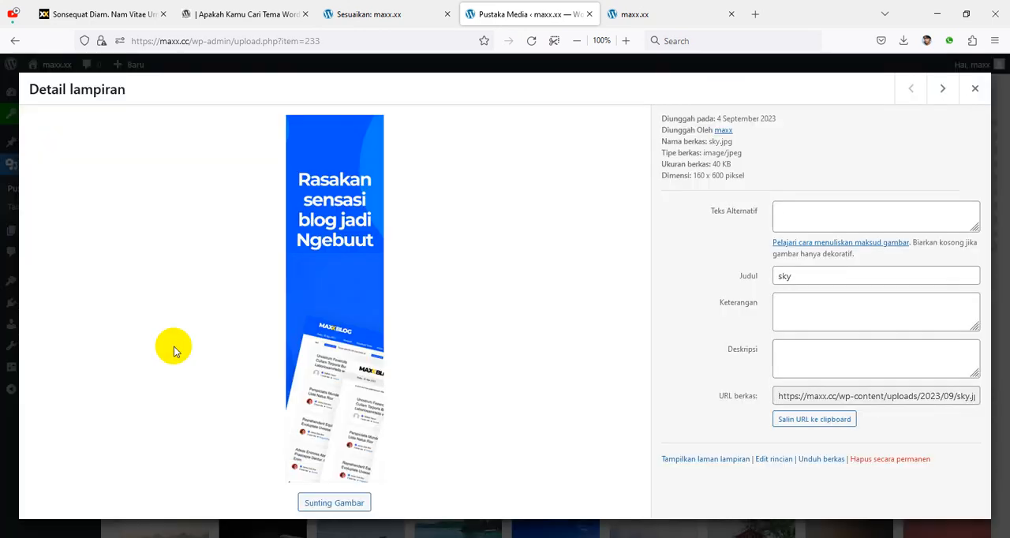
pyautogui.click(858, 398)
pyautogui.hotkey('ctrl', 'c')
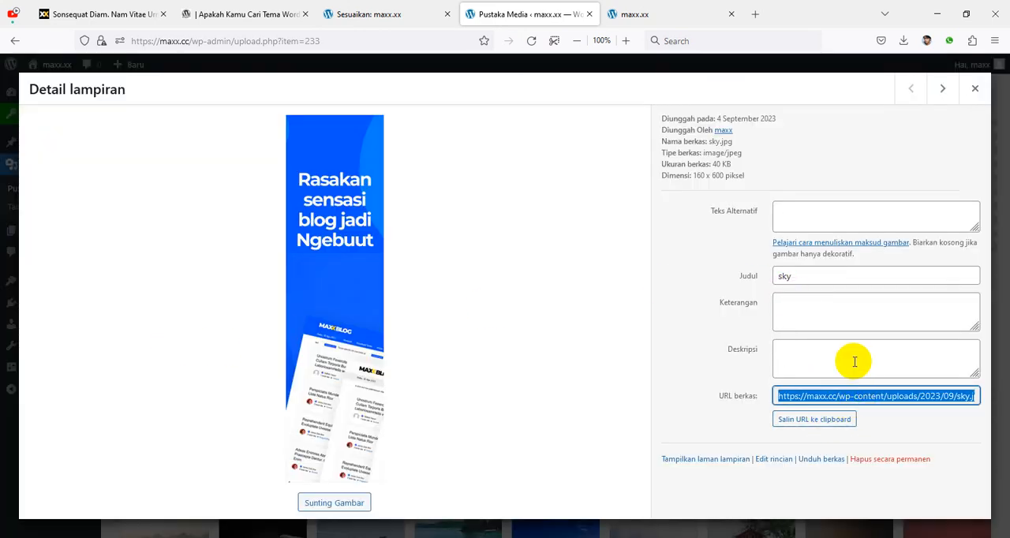
pyautogui.click(399, 12)
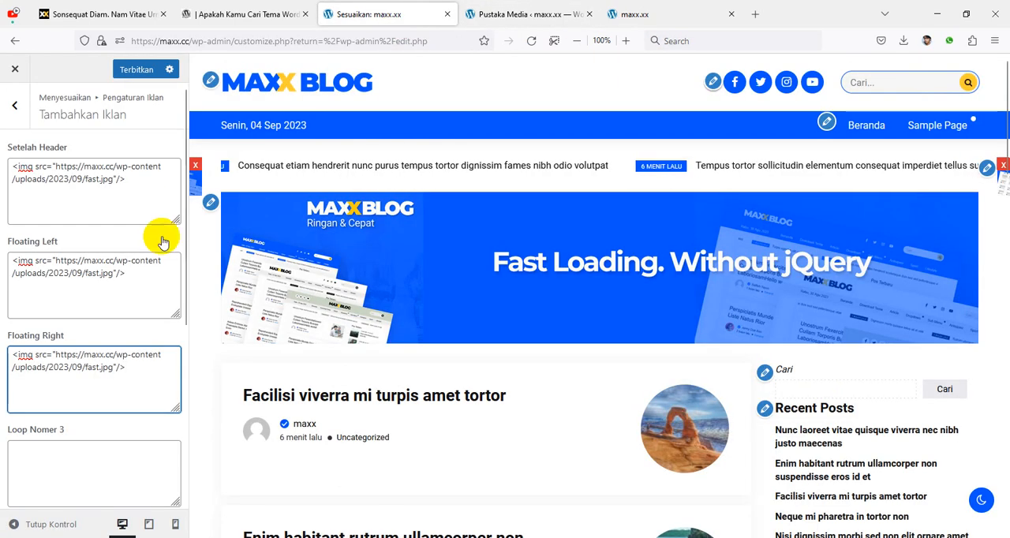
pyautogui.moveTo(113, 272); pyautogui.dragTo(57, 261)
pyautogui.hotkey('ctrl', 'v')
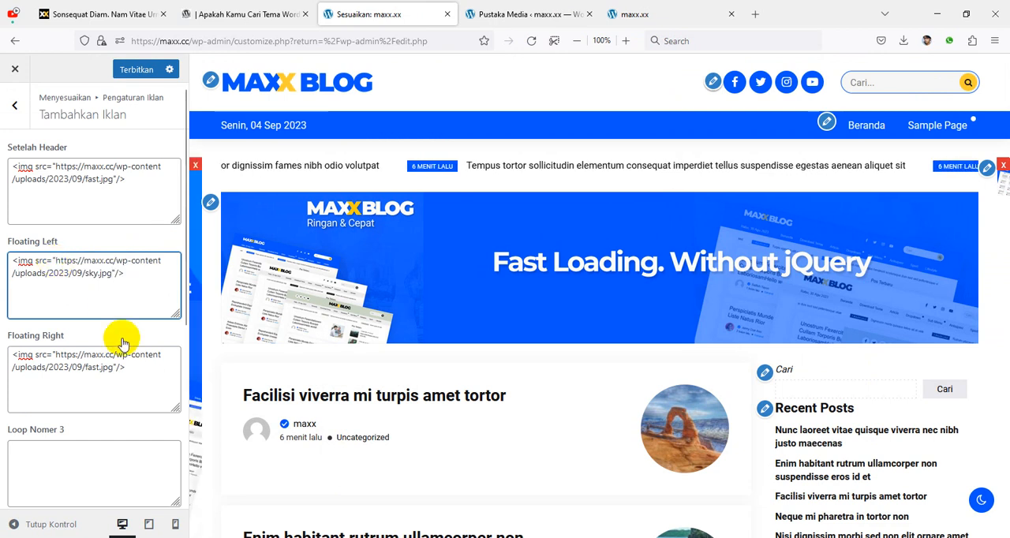
pyautogui.moveTo(113, 367); pyautogui.dragTo(54, 354)
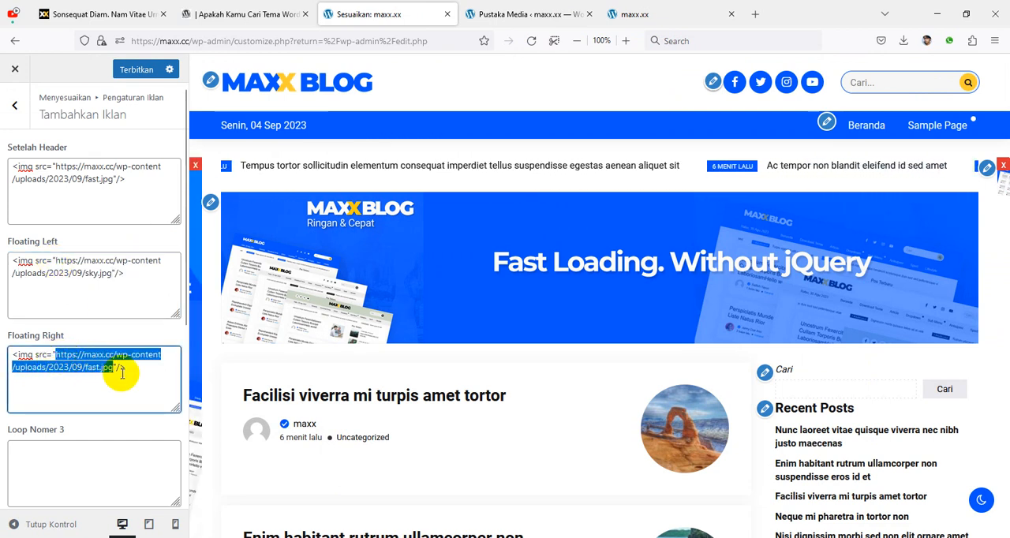
pyautogui.hotkey('ctrl', 'v')
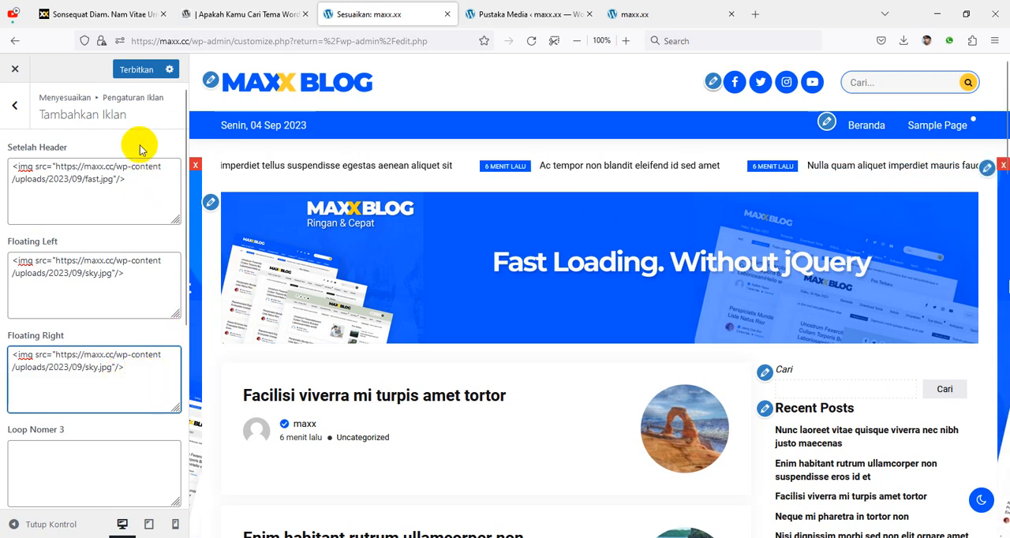
# Step: Reload the maxx.cc homepage and examine the header banner and both floating side ads while moving through the page
pyautogui.click(511, 17)
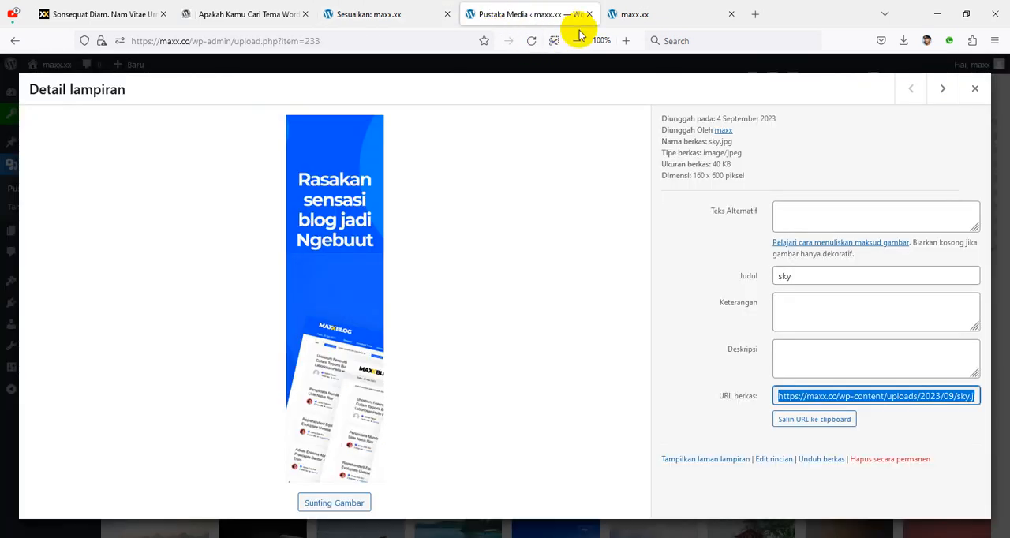
pyautogui.click(632, 14)
pyautogui.click(532, 40)
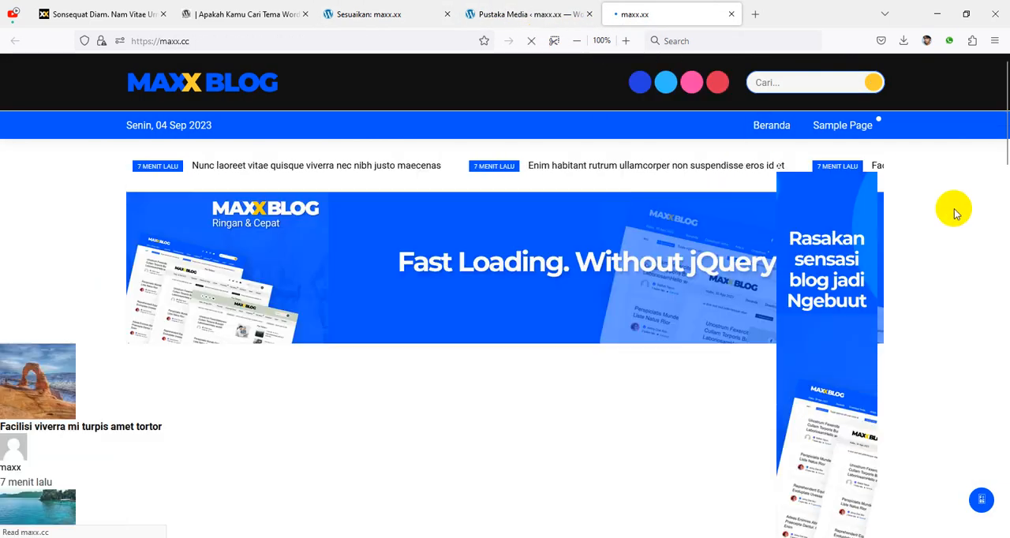
pyautogui.scroll(-5, 59, 290)
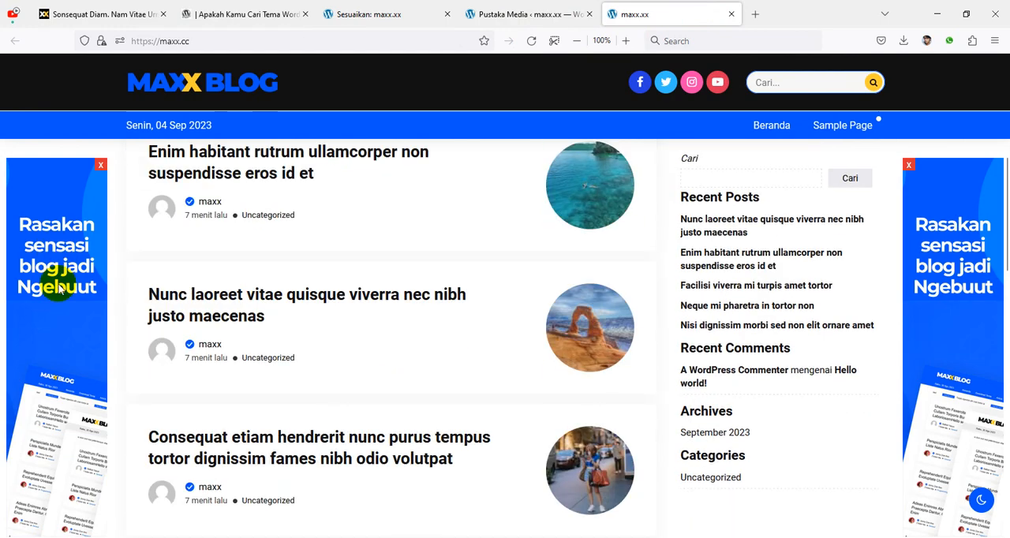
pyautogui.scroll(5, 59, 299)
pyautogui.scroll(-15, 647, 315)
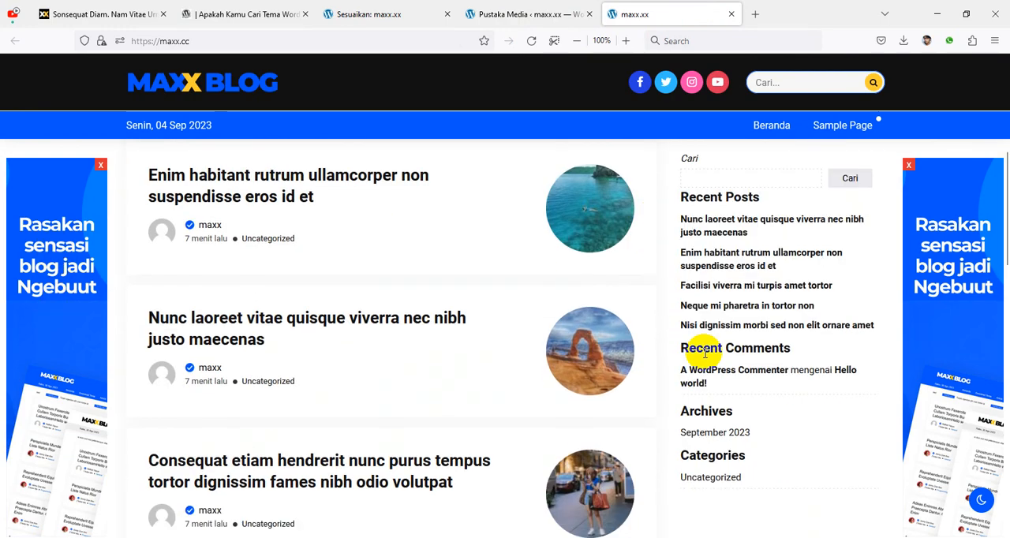
pyautogui.scroll(15, 832, 325)
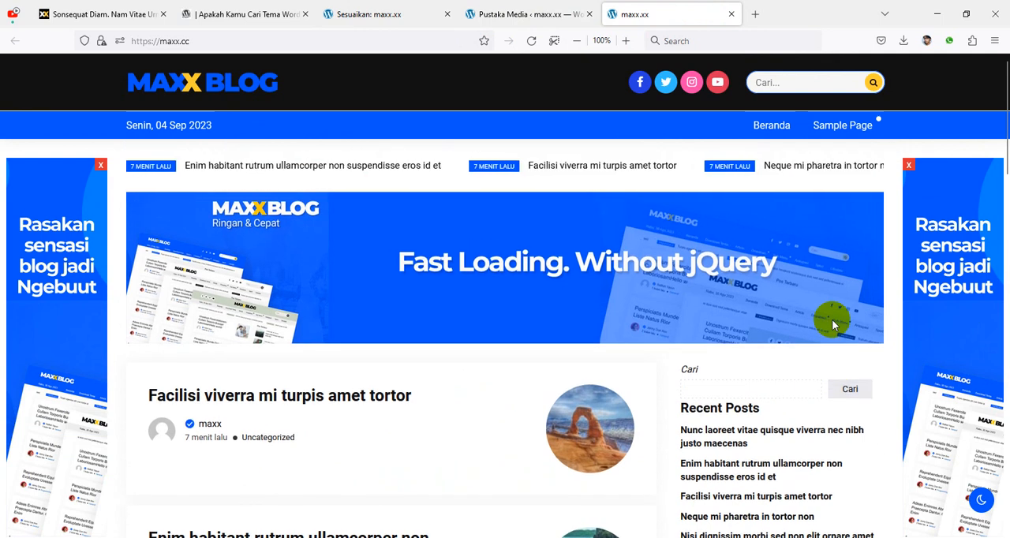
# Step: Copy the Setelah Header ad code with fast.jpg into Loop Nomer 3 and check the banner among the posts in the customizer preview
pyautogui.click(520, 17)
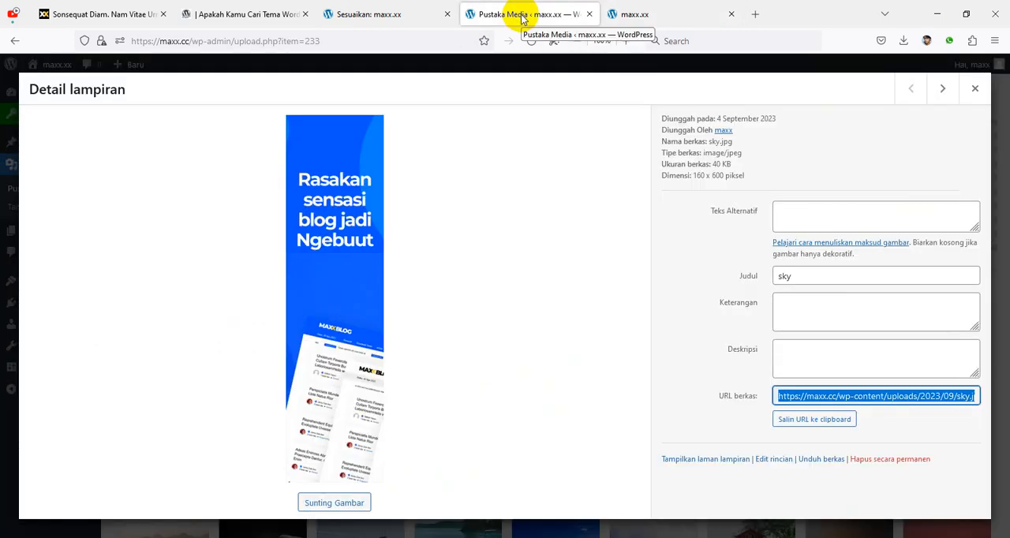
pyautogui.click(387, 16)
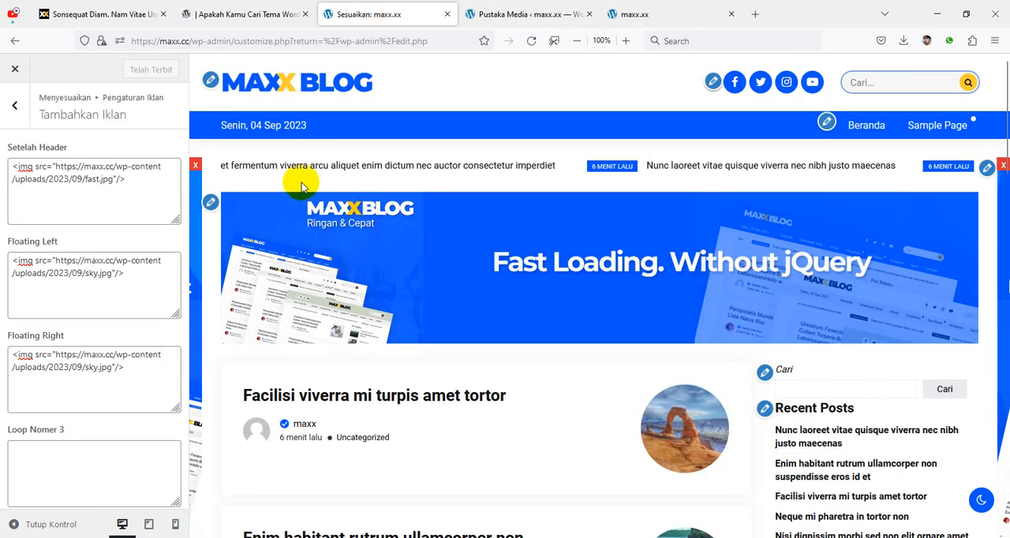
pyautogui.scroll(-2, 174, 324)
pyautogui.scroll(-3, 531, 327)
pyautogui.scroll(3, 531, 328)
pyautogui.scroll(2, 56, 275)
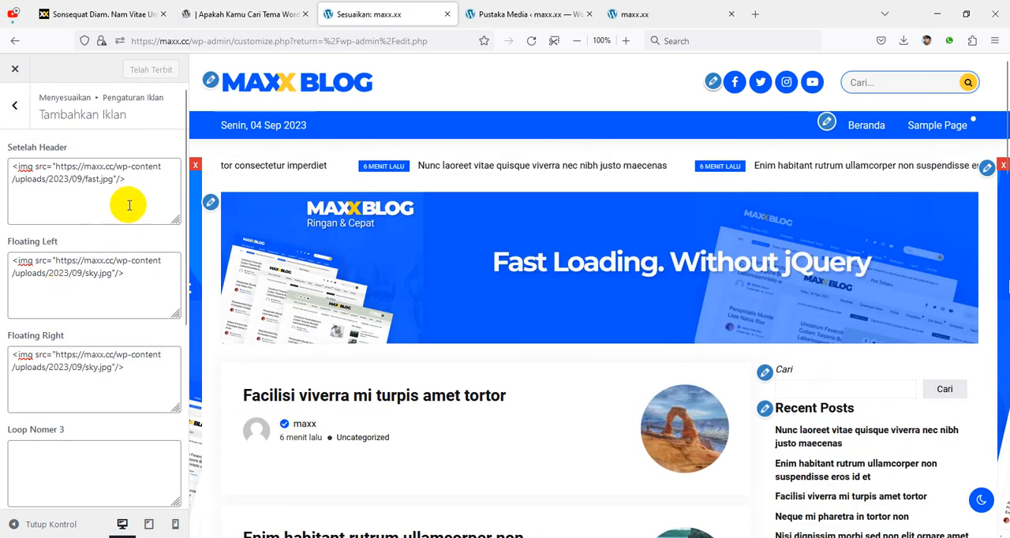
pyautogui.moveTo(130, 180); pyautogui.dragTo(9, 169)
pyautogui.hotkey('ctrl', 'c')
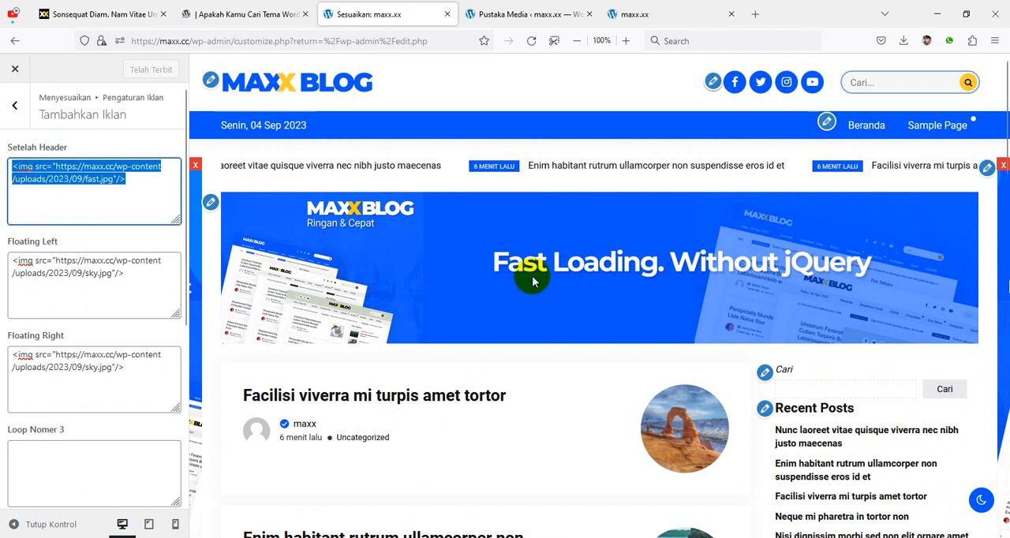
pyautogui.scroll(-2, 573, 264)
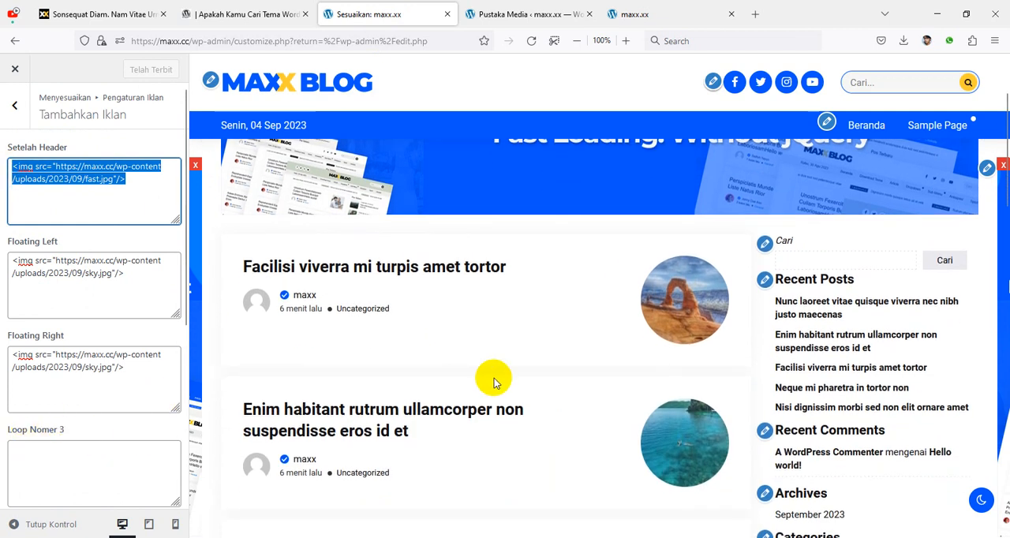
pyautogui.scroll(2, 503, 378)
pyautogui.scroll(-2, 553, 347)
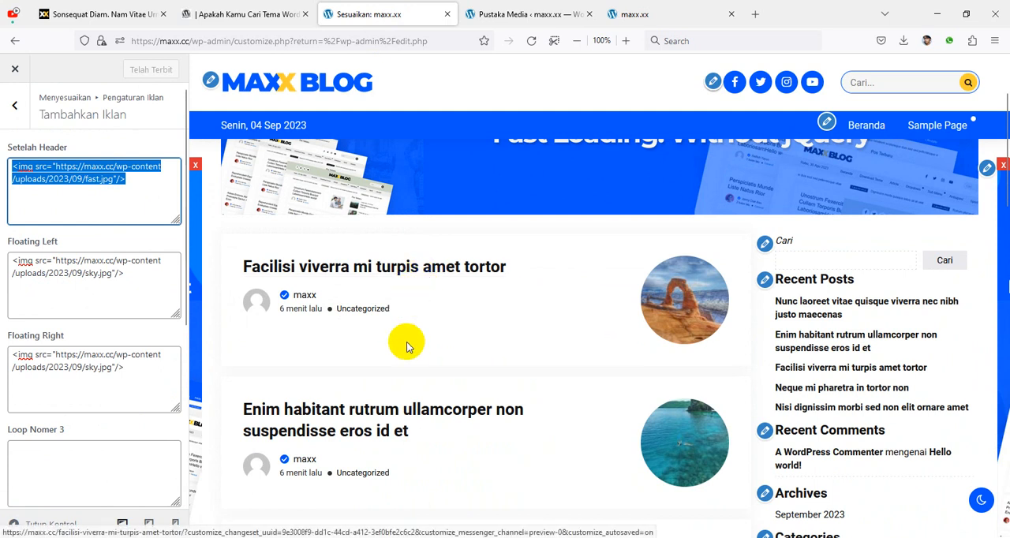
pyautogui.scroll(-5, 458, 367)
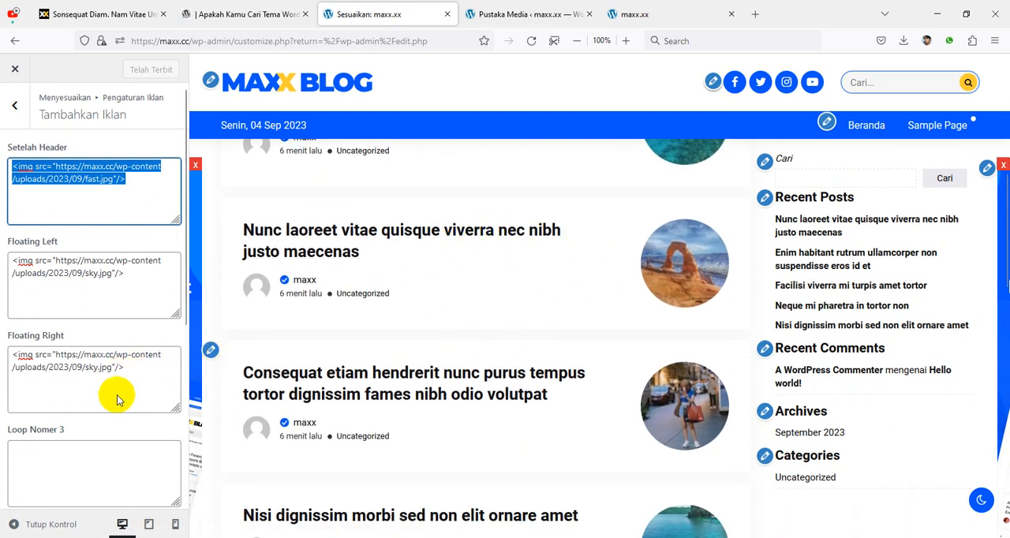
pyautogui.scroll(-2, 118, 368)
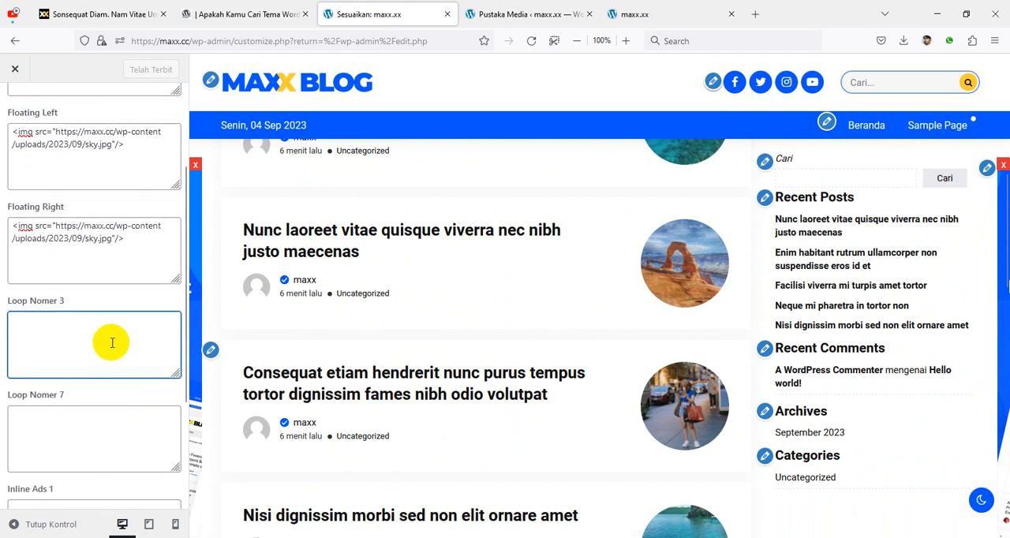
pyautogui.hotkey('ctrl', 'v')
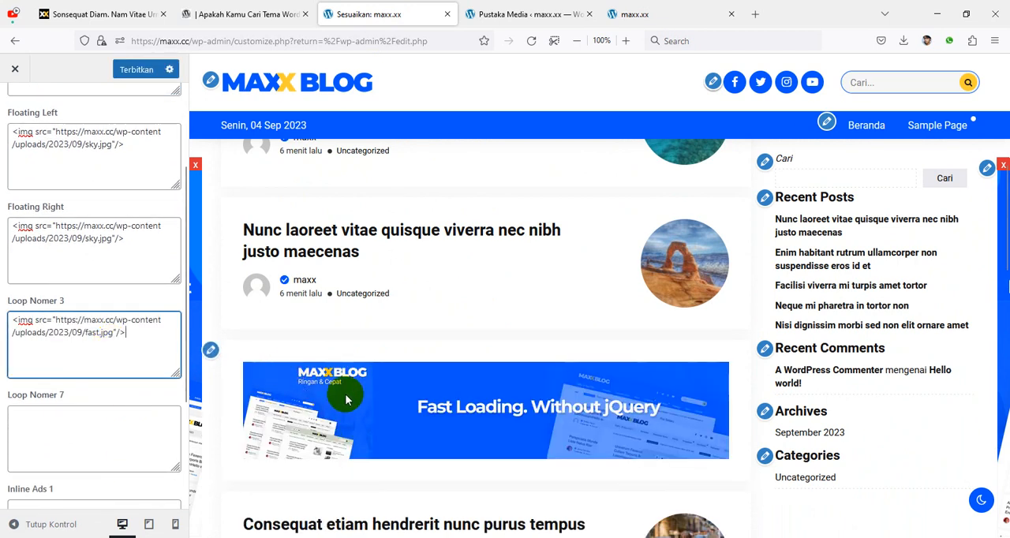
pyautogui.scroll(-3, 533, 326)
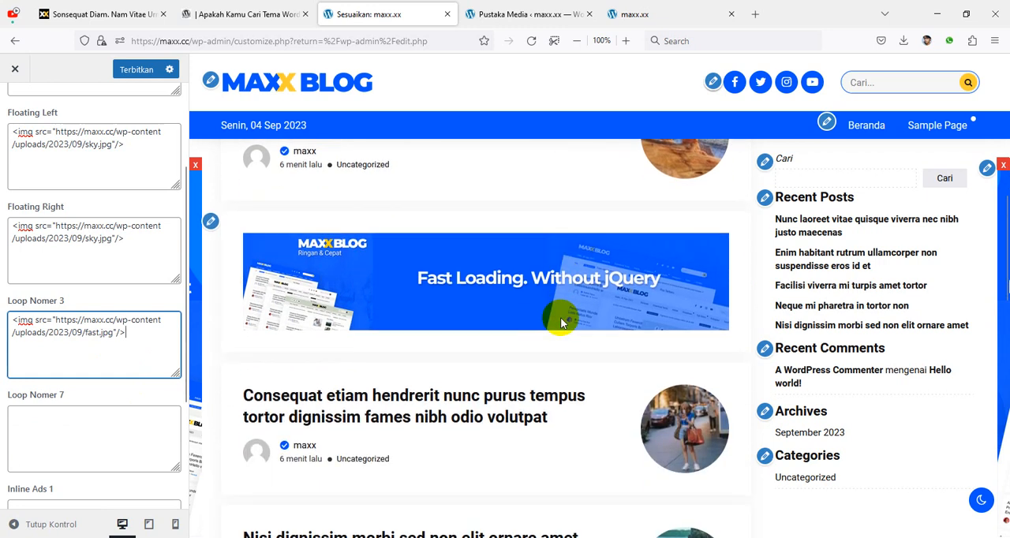
# Step: Add the fast.jpg image code to the Loop Nomer 7 ad, publish it, and check the banner among the posts in the preview
pyautogui.scroll(-5, 485, 430)
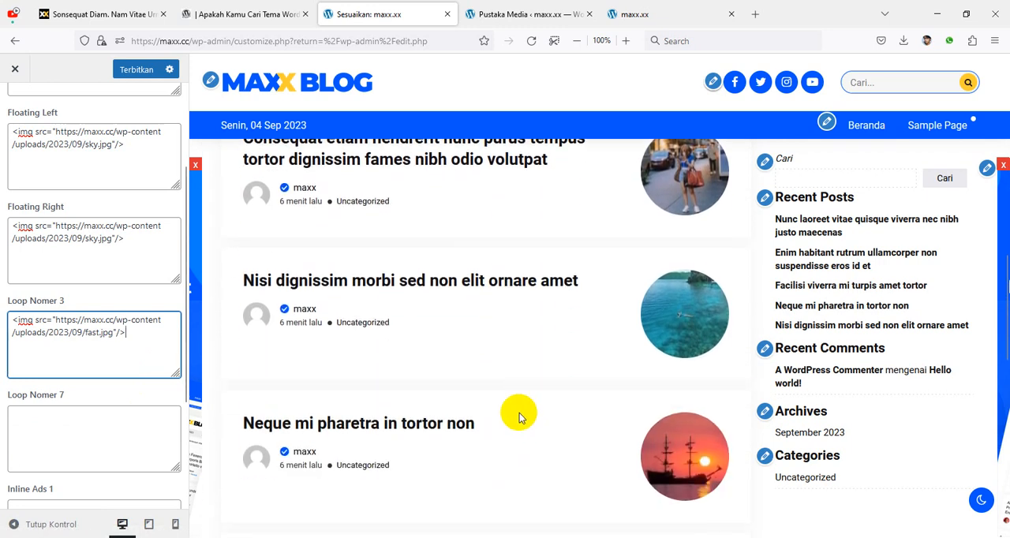
pyautogui.scroll(-1, 464, 319)
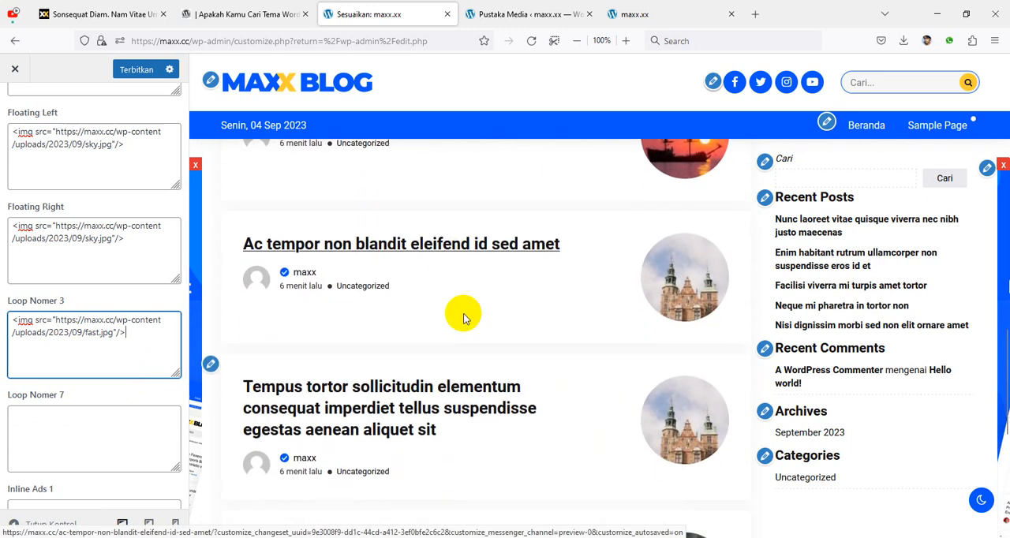
pyautogui.click(99, 422)
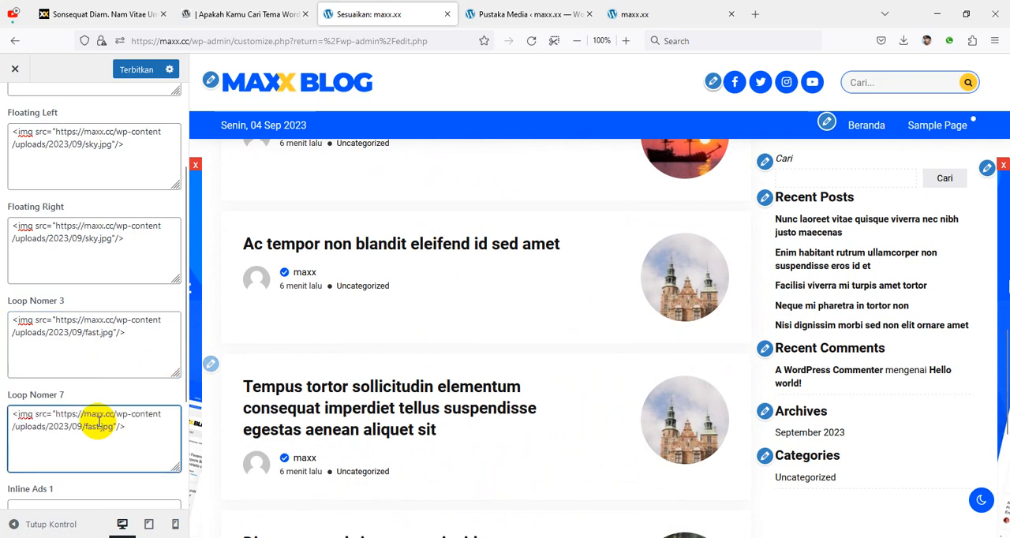
pyautogui.scroll(-2, 331, 404)
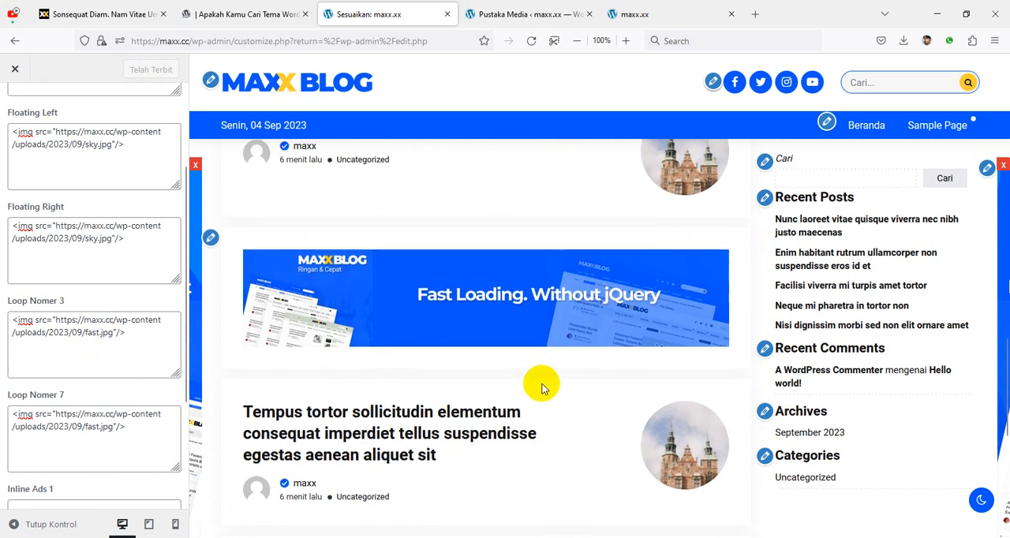
pyautogui.scroll(4, 541, 387)
pyautogui.scroll(-4, 541, 385)
pyautogui.scroll(-2, 561, 377)
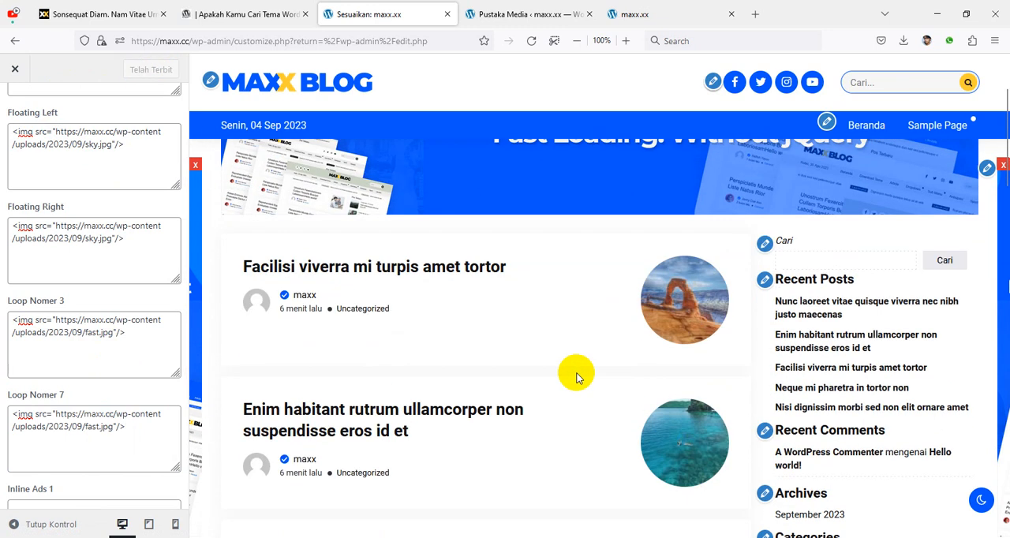
# Step: Open the post "Facilisi viverra mi turpis amet tortor" in the preview and add the fast.jpg image code to Inline Ads 1
pyautogui.click(427, 272)
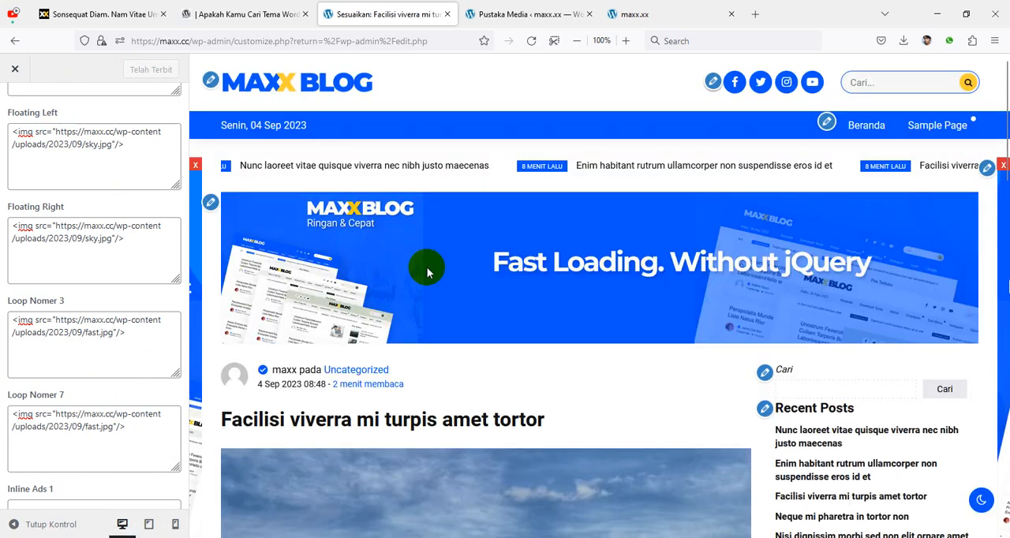
pyautogui.scroll(-10, 656, 319)
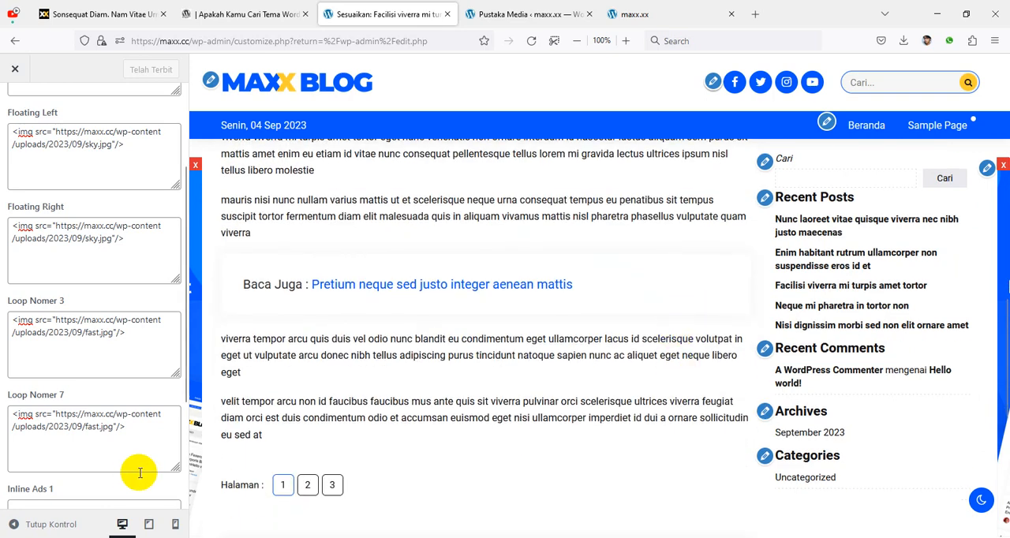
pyautogui.scroll(-3, 95, 371)
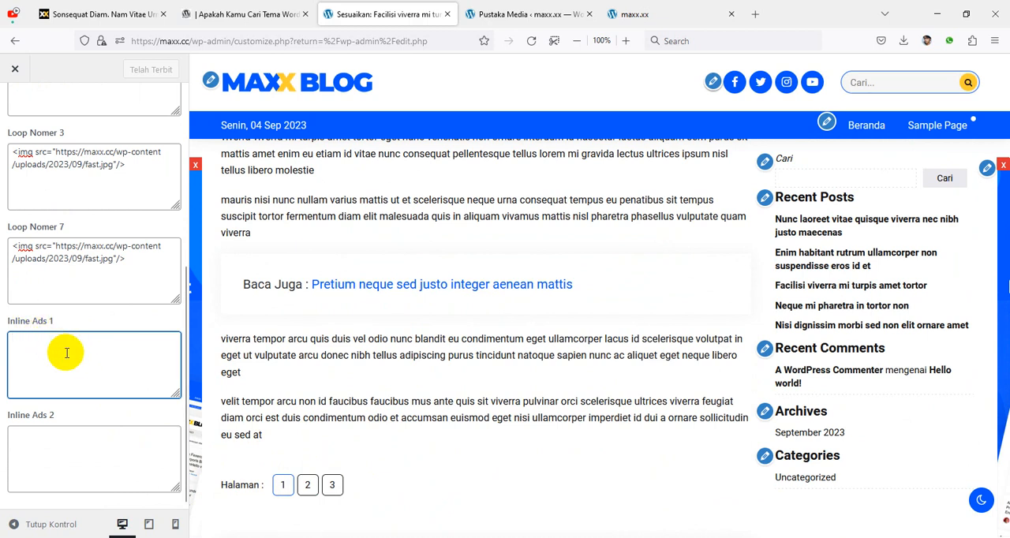
pyautogui.write('<img src="https://maxx.cc/wp-content/uploads/2023/09/fast.jpg"/>')
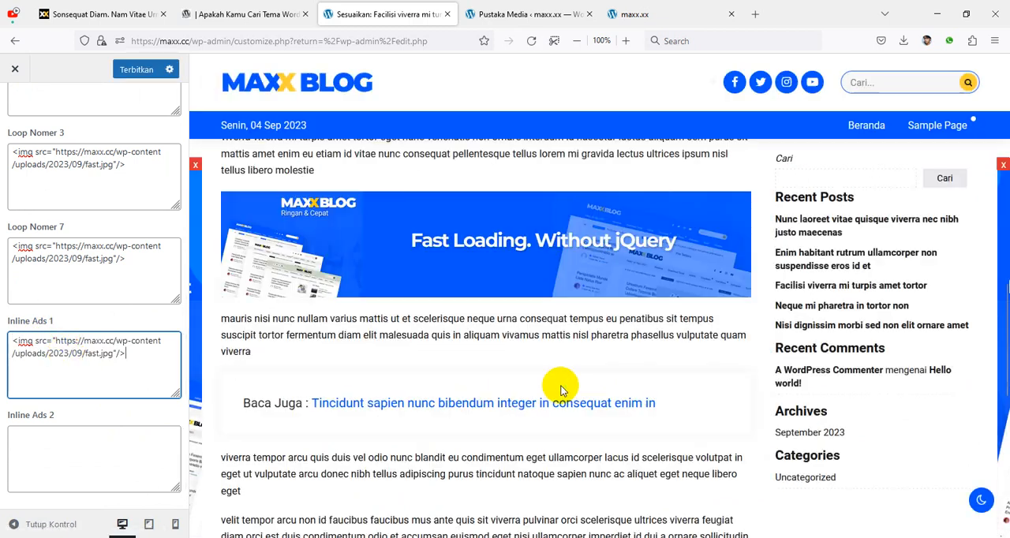
pyautogui.scroll(2, 513, 363)
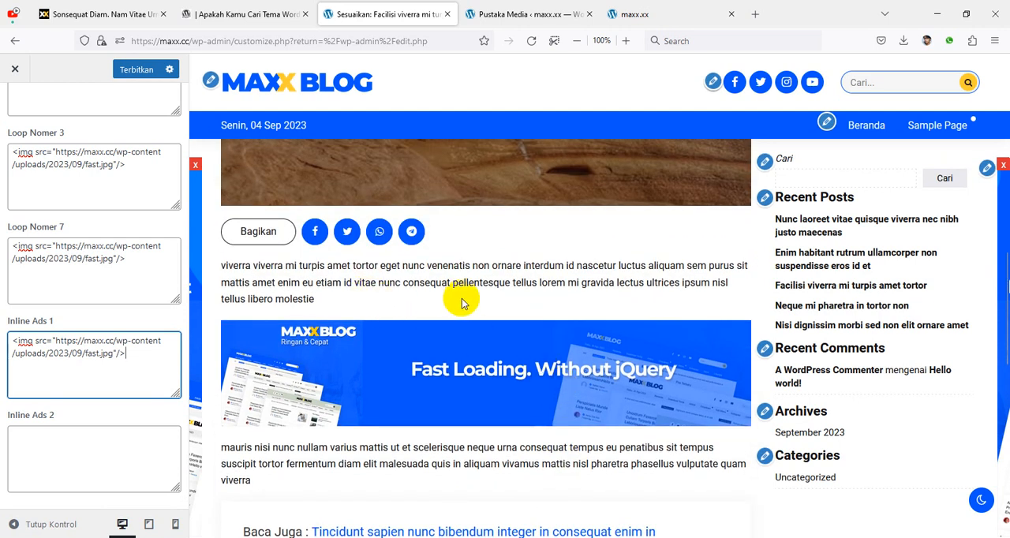
# Step: Add the fast.jpg image code to Inline Ads 2, check the banners within the article, and publish the changes
pyautogui.click(101, 458)
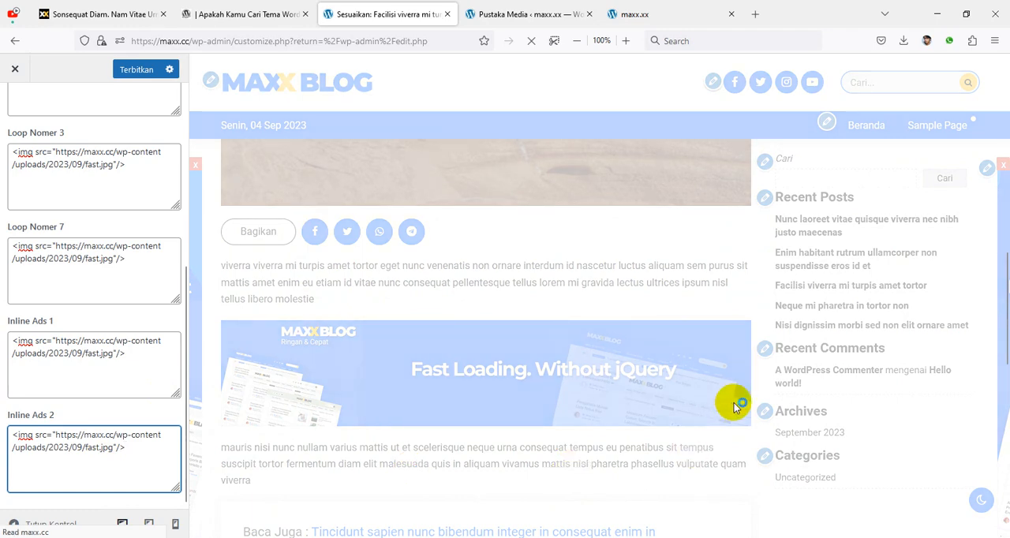
pyautogui.scroll(-3, 693, 372)
pyautogui.scroll(-3, 687, 359)
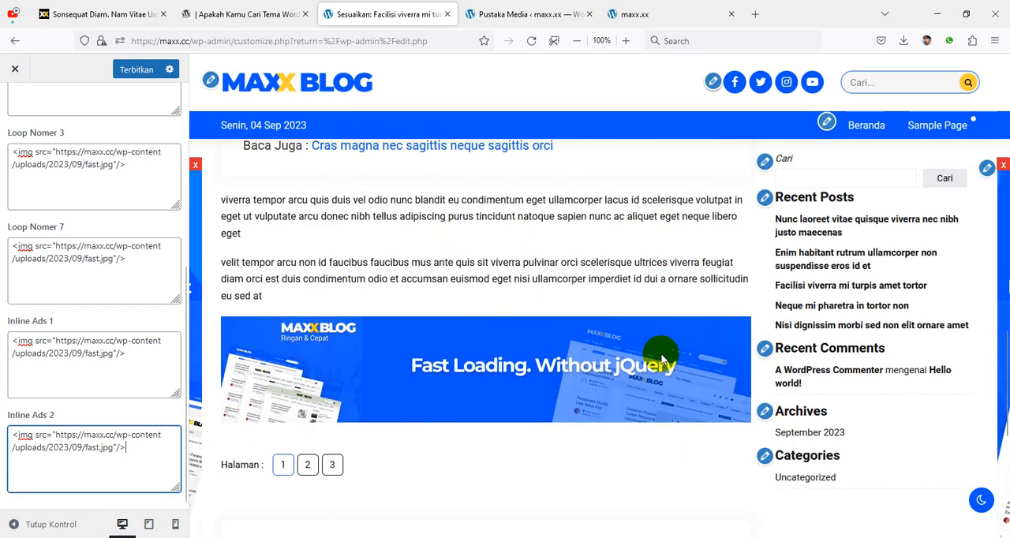
pyautogui.scroll(2, 473, 359)
pyautogui.scroll(4, 496, 359)
pyautogui.scroll(-5, 496, 420)
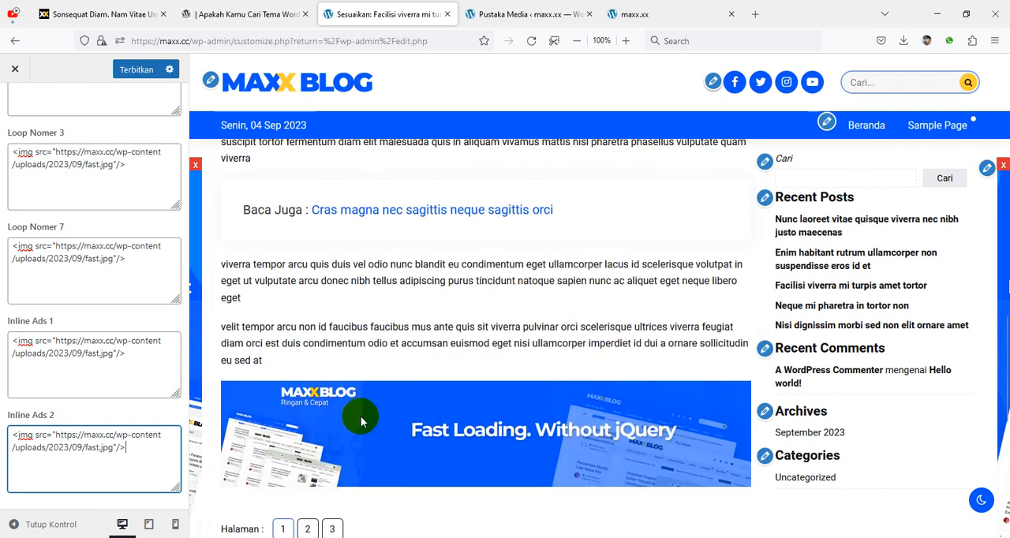
pyautogui.scroll(-3, 706, 281)
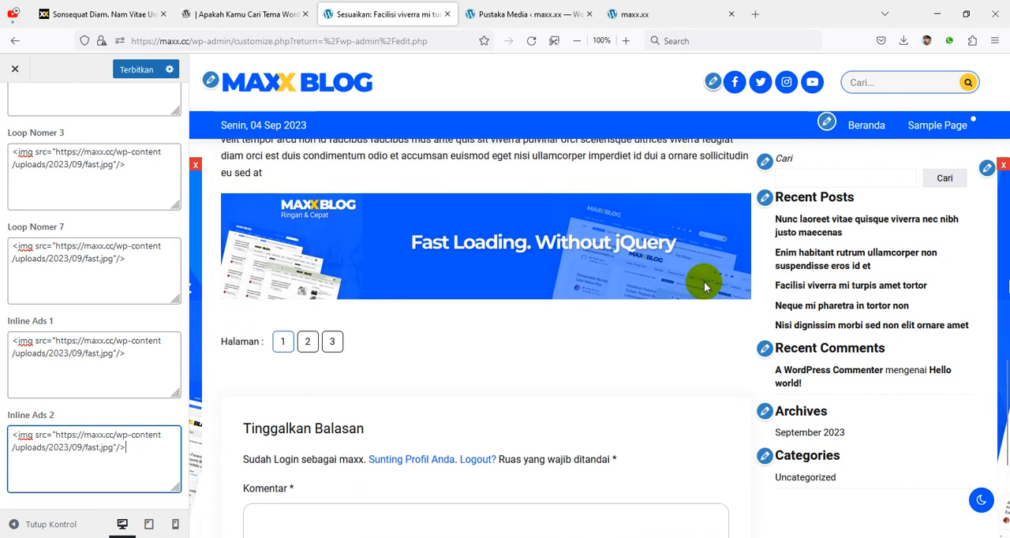
pyautogui.scroll(3, 712, 327)
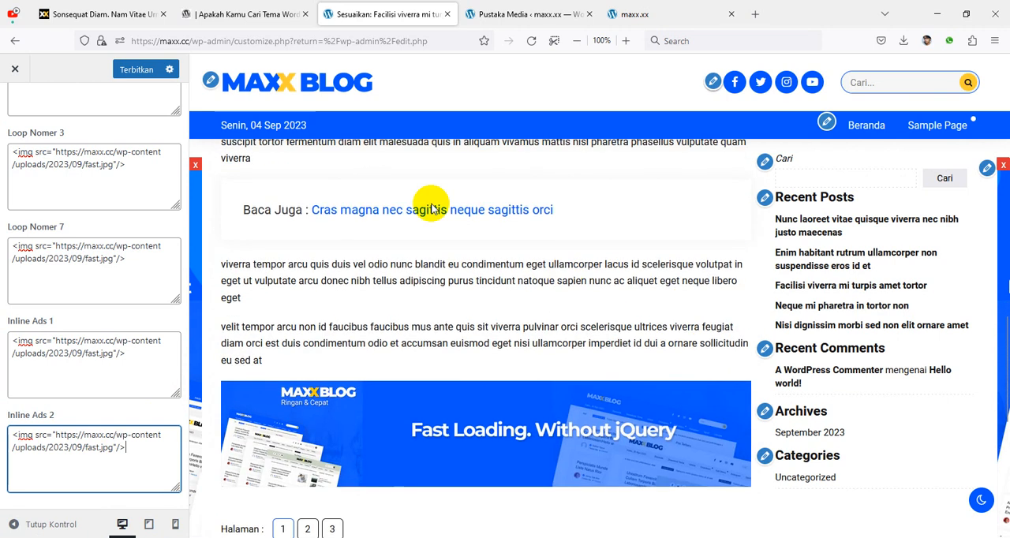
pyautogui.click(138, 72)
pyautogui.scroll(10, 582, 312)
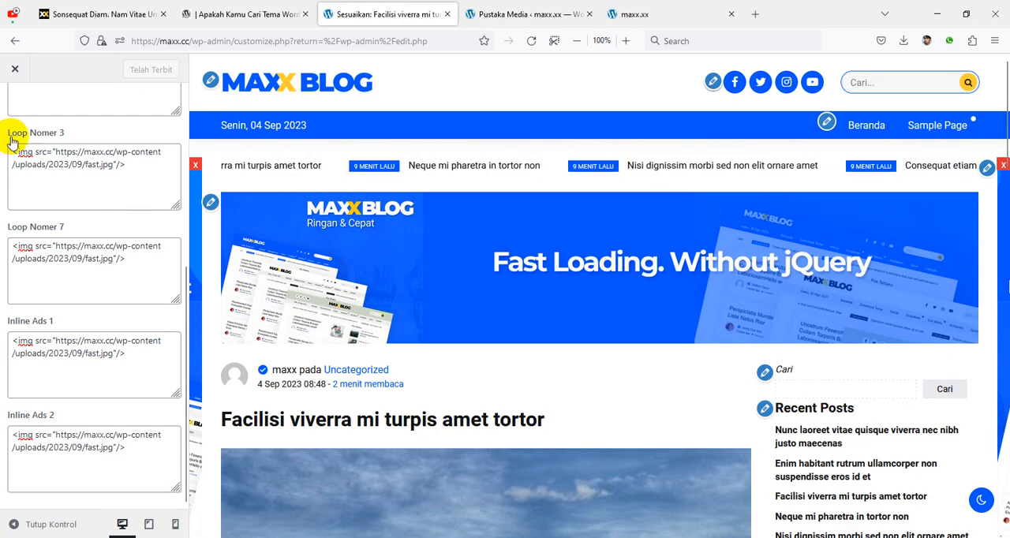
pyautogui.scroll(5, 29, 131)
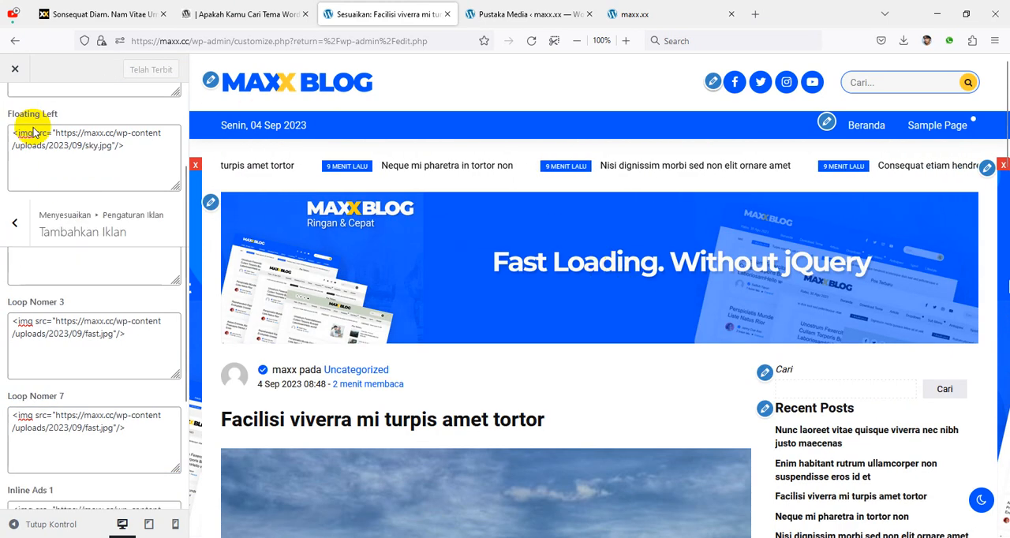
# Step: Close and reopen the theme customizer, and open the Widget Beranda area, dismissing the block widget introduction
pyautogui.click(16, 73)
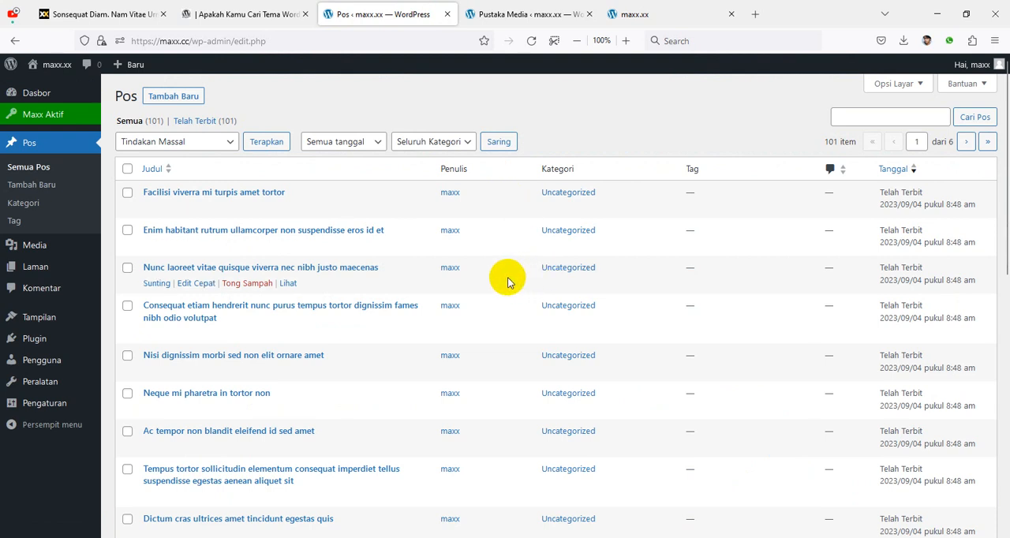
pyautogui.click(76, 347)
pyautogui.moveTo(41, 324)
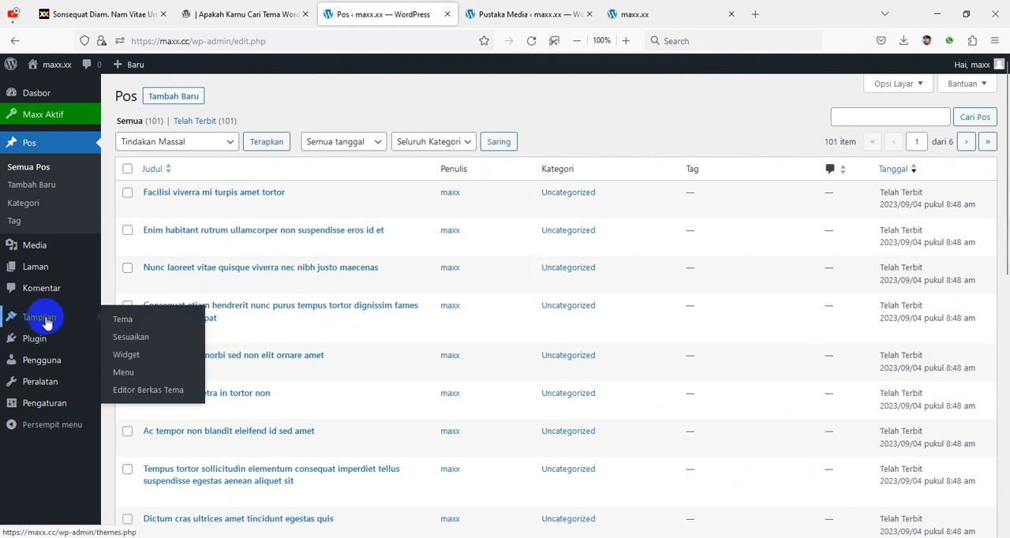
pyautogui.click(128, 340)
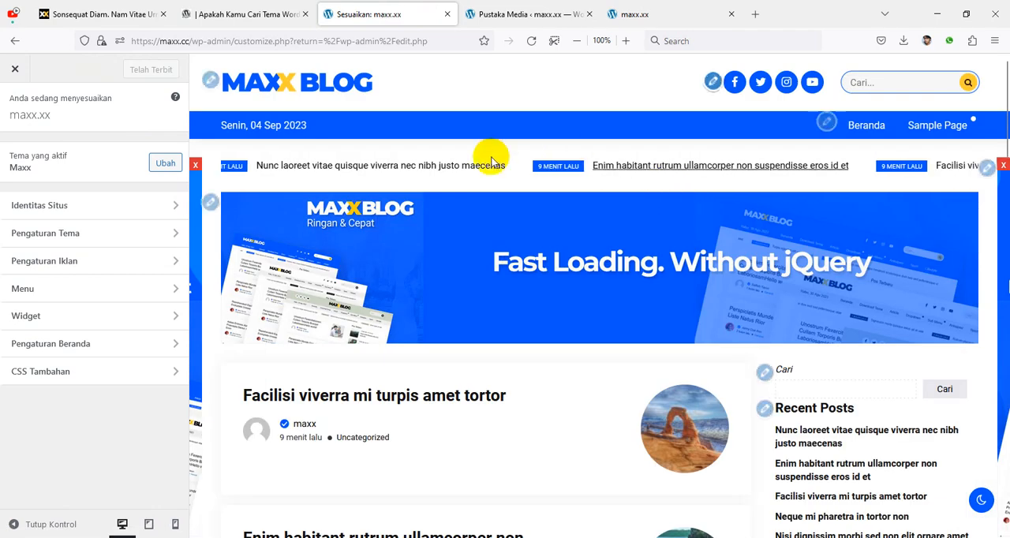
pyautogui.click(119, 316)
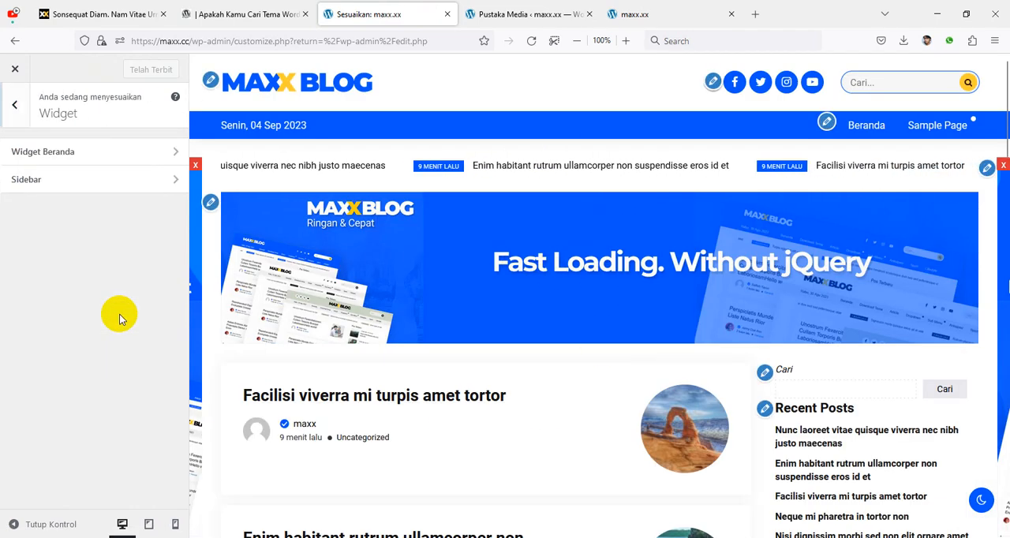
pyautogui.click(90, 152)
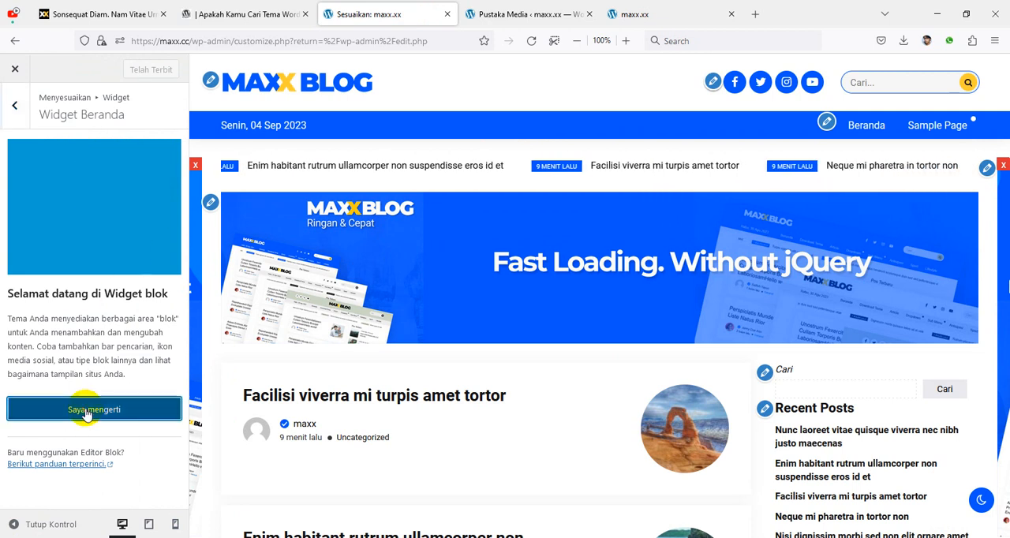
pyautogui.click(84, 408)
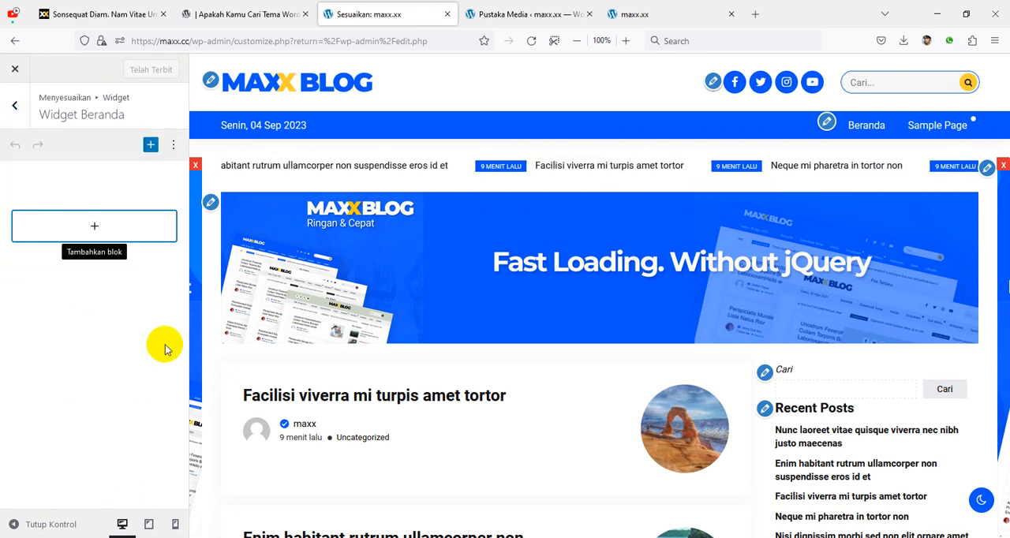
# Step: Find the "maxx" blocks, add Maxx : Gap Carousel (Home) to Widget Beranda, and advance its slides in the preview
pyautogui.click(150, 144)
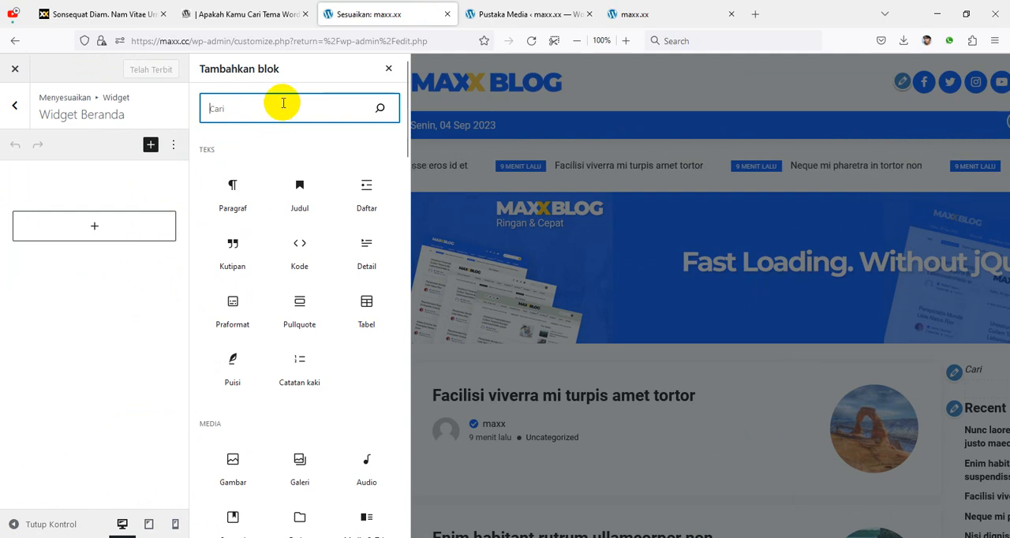
pyautogui.write('maxx')
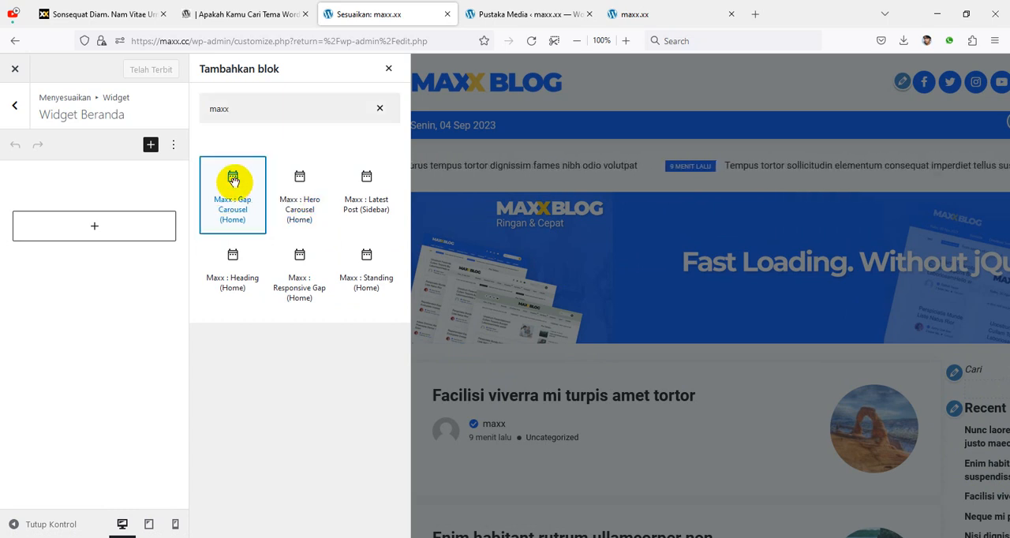
pyautogui.click(232, 180)
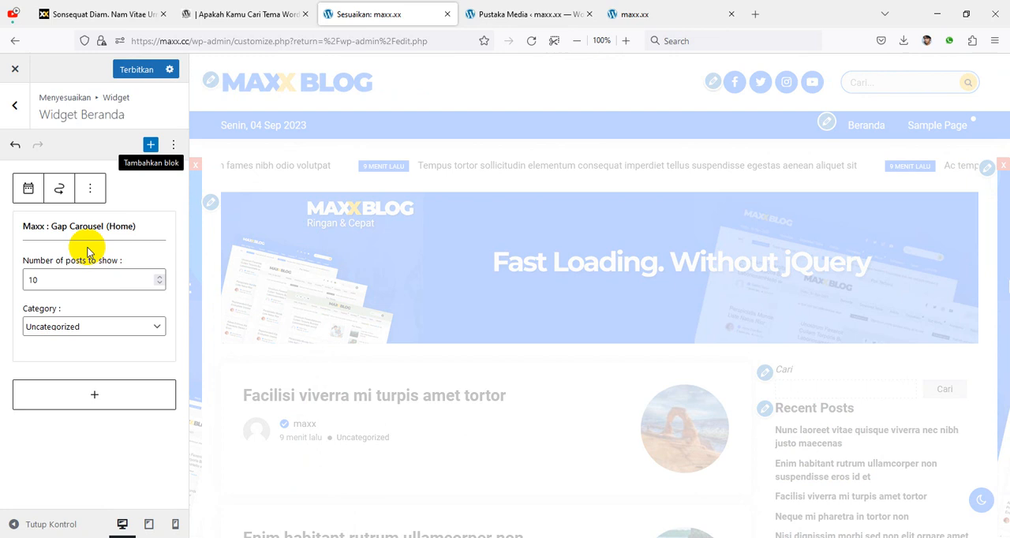
pyautogui.scroll(-3, 533, 303)
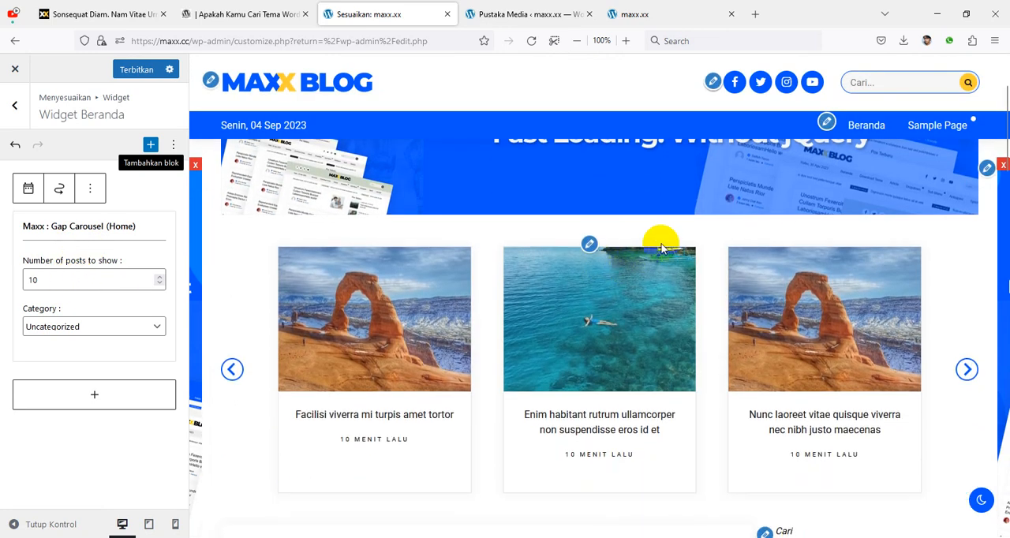
pyautogui.click(969, 371)
pyautogui.click(969, 371)
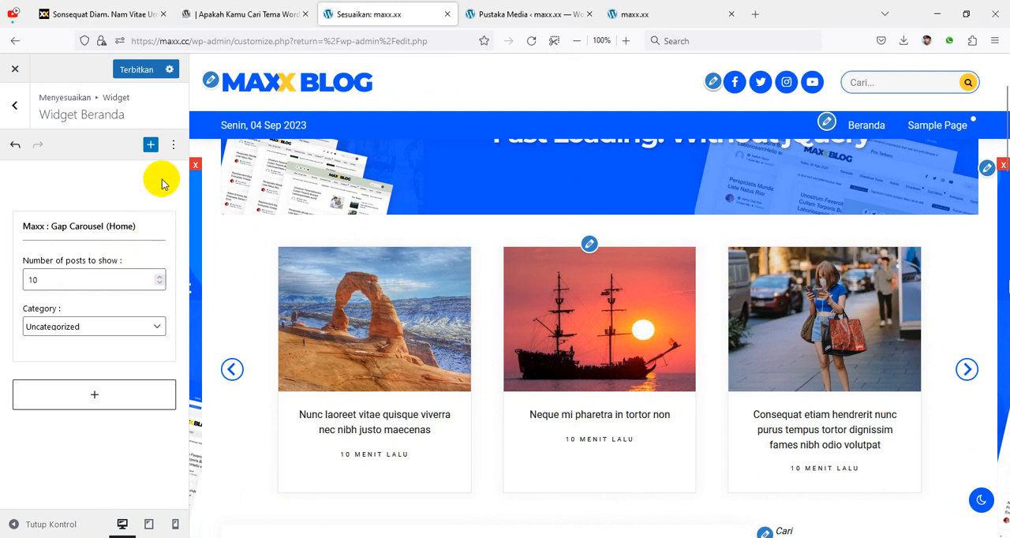
# Step: Add the Maxx : Heading (Home) and Maxx : Standing (Home) blocks to Widget Beranda below the carousel
pyautogui.click(150, 145)
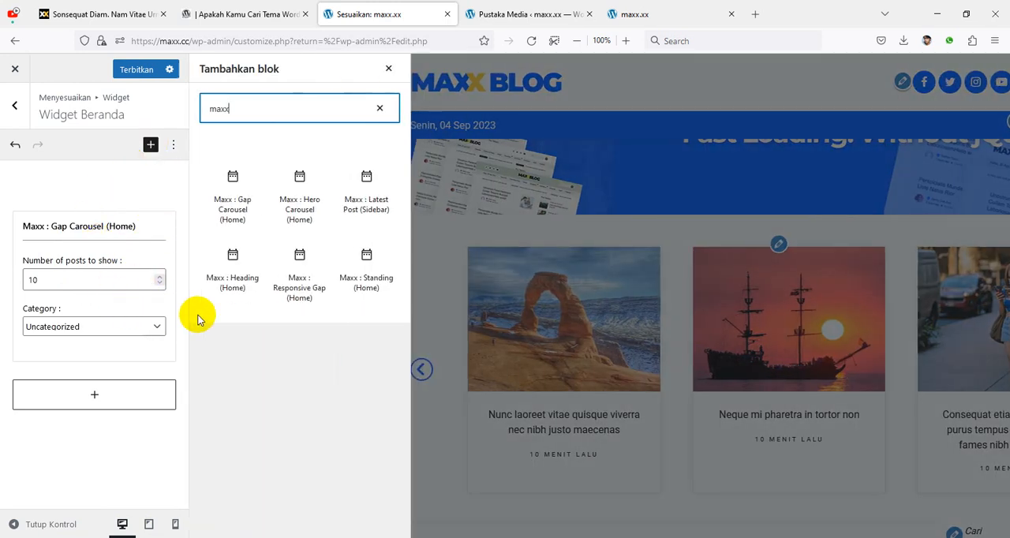
pyautogui.click(233, 257)
pyautogui.scroll(-4, 542, 367)
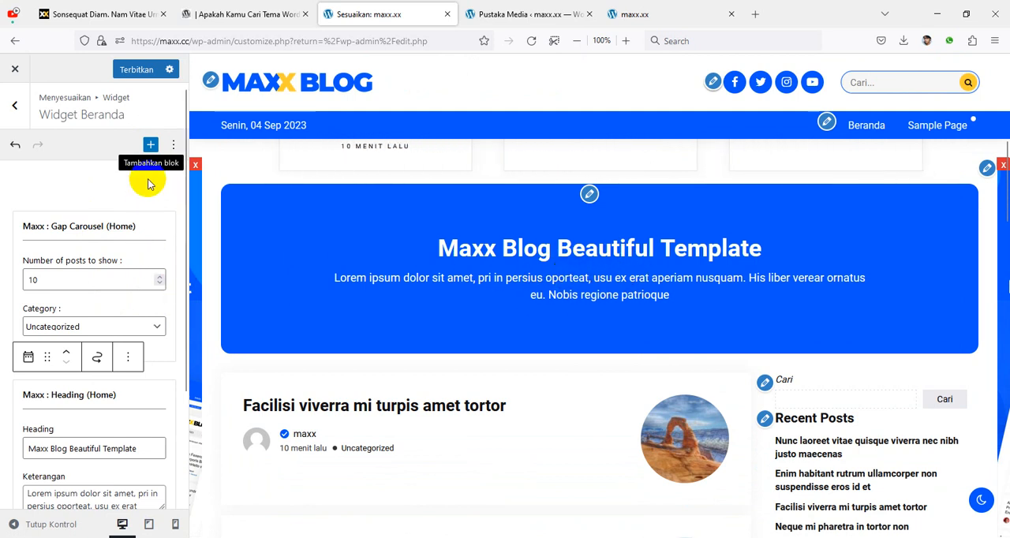
pyautogui.click(150, 146)
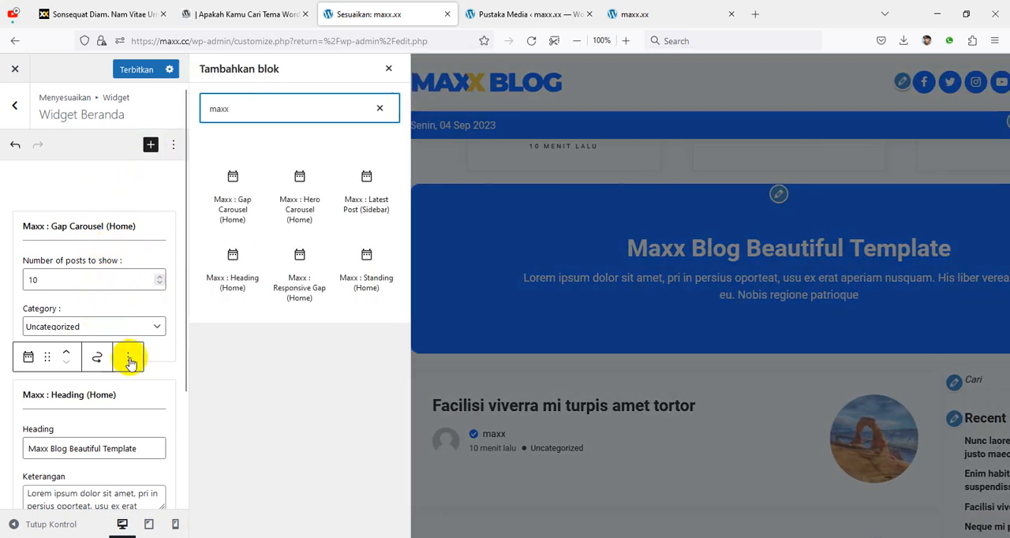
pyautogui.click(366, 258)
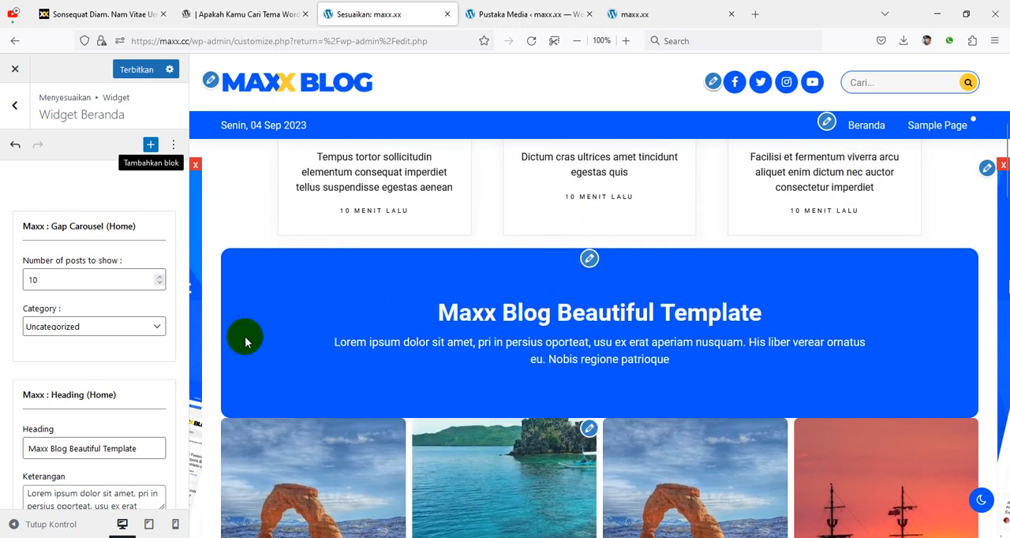
# Step: Add the Maxx : Responsive Gap (Home) block to Widget Beranda and check the homepage preview
pyautogui.click(151, 148)
pyautogui.write('maxx')
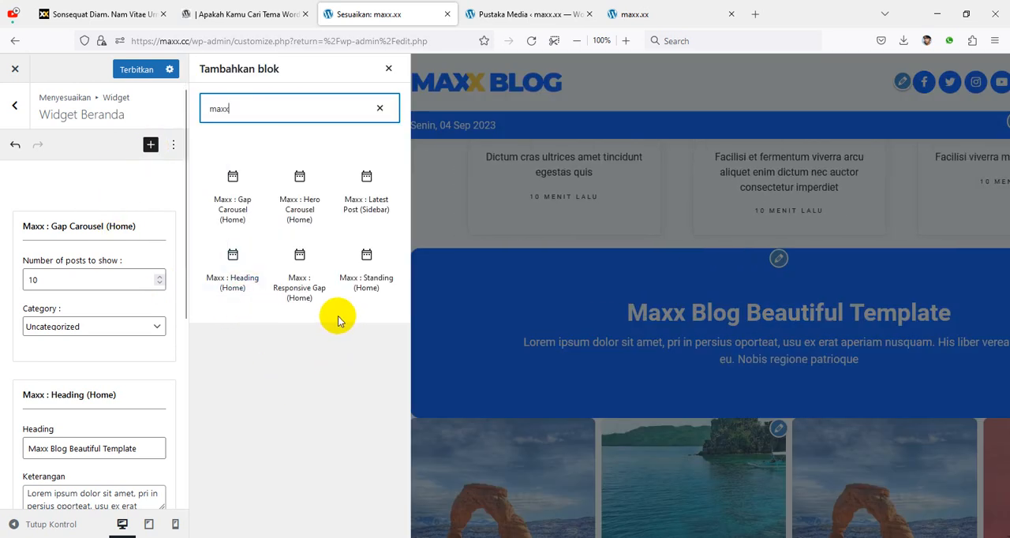
pyautogui.click(300, 257)
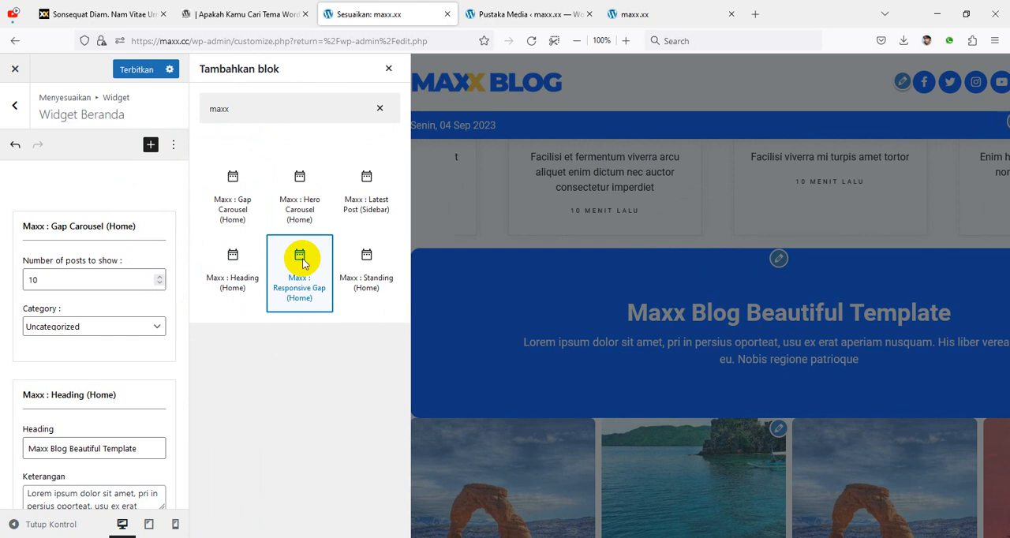
pyautogui.scroll(-4, 542, 347)
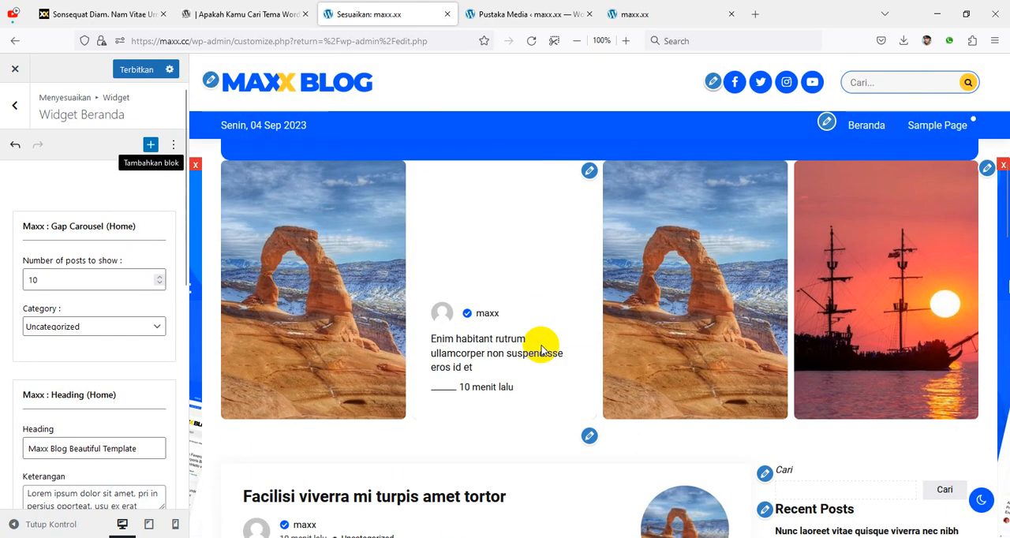
# Step: Move the Maxx : Responsive Gap (Home) block above Maxx : Standing (Home) and set its Gap Type to Medium
pyautogui.scroll(-3, 142, 389)
pyautogui.scroll(-4, 141, 389)
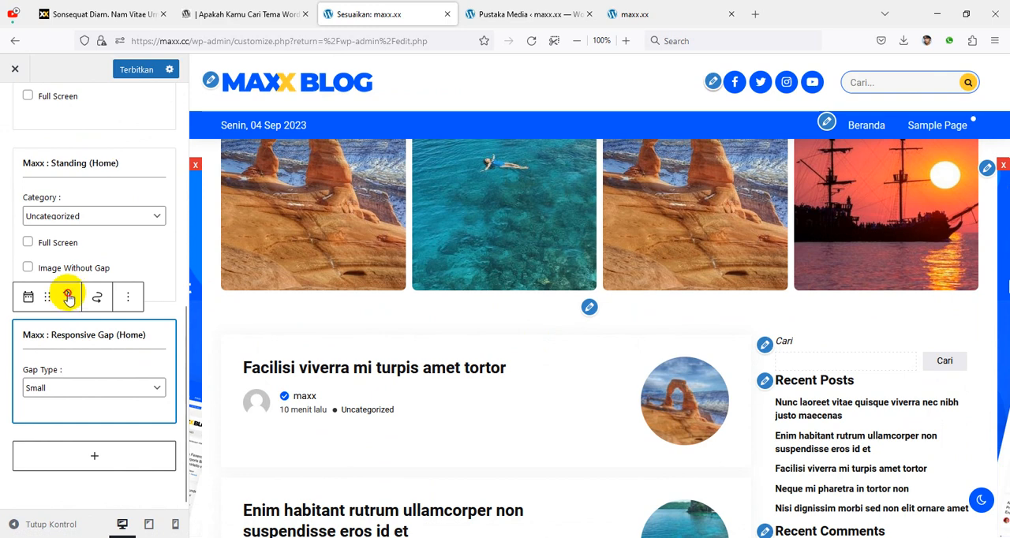
pyautogui.click(67, 298)
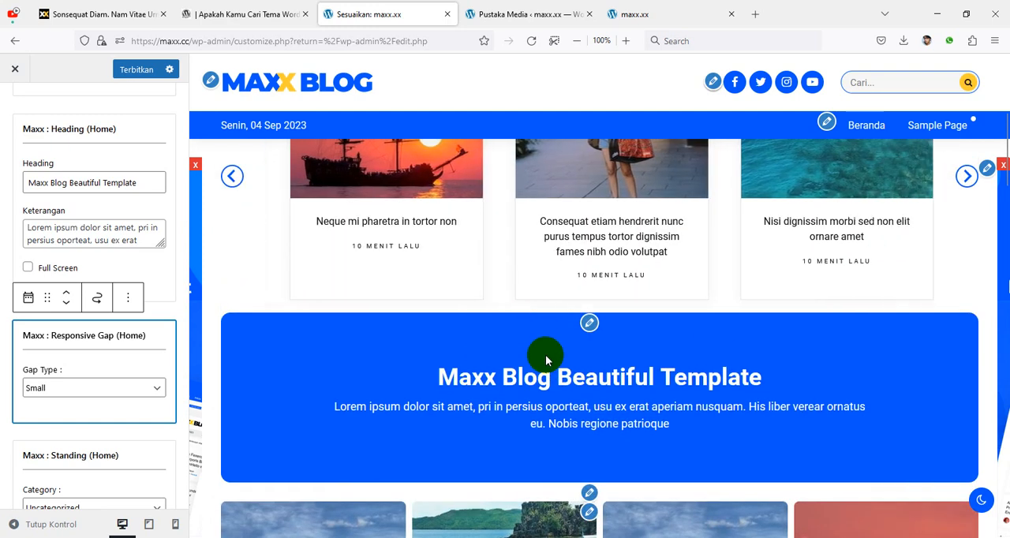
pyautogui.click(114, 388)
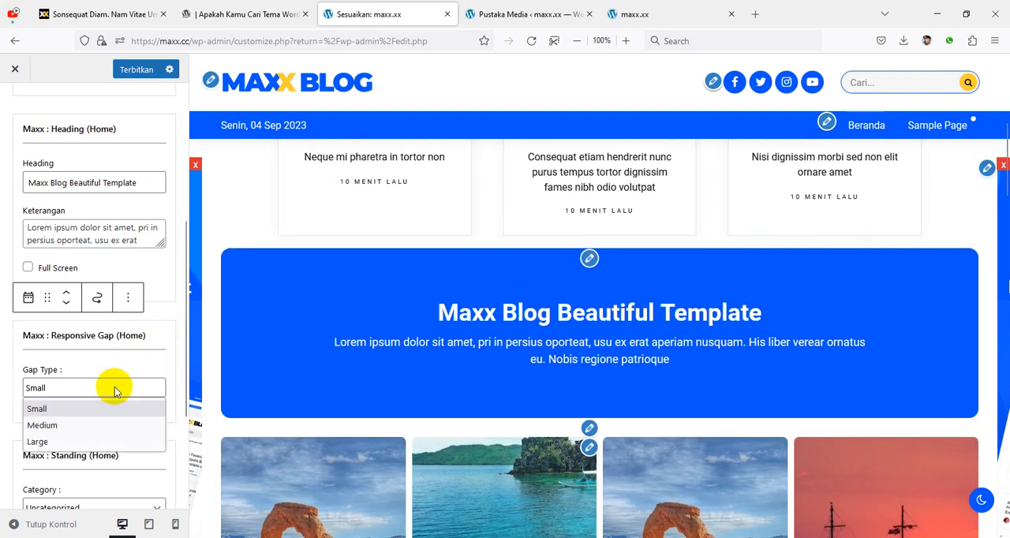
pyautogui.click(108, 425)
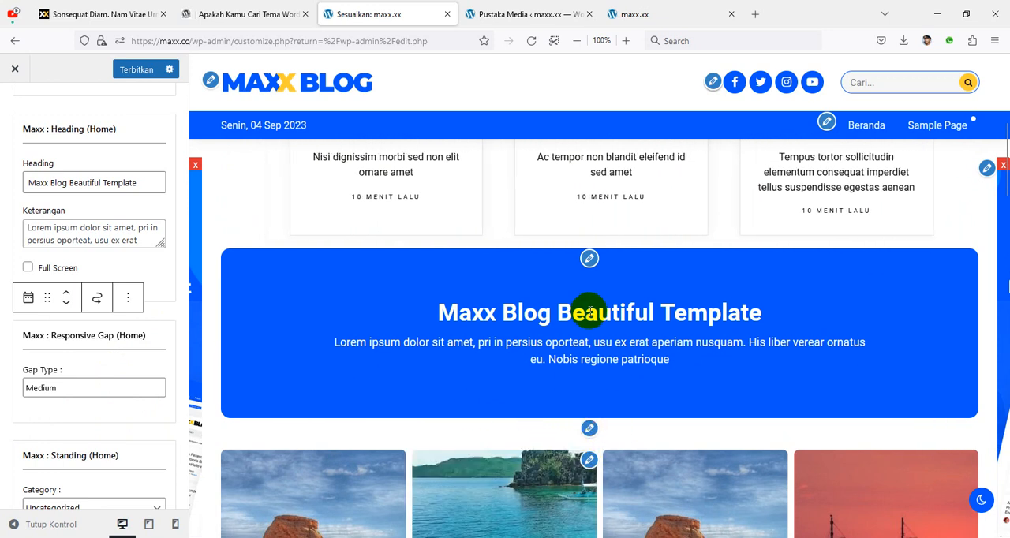
# Step: Duplicate the Responsive Gap block, place the copy between the Gap Carousel and Heading blocks, and publish the changes
pyautogui.click(128, 297)
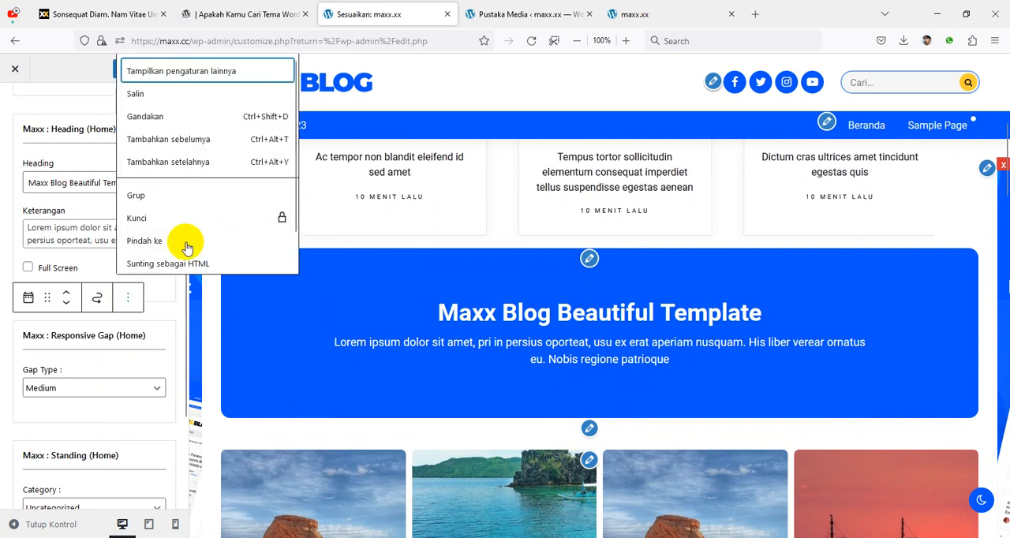
pyautogui.click(187, 123)
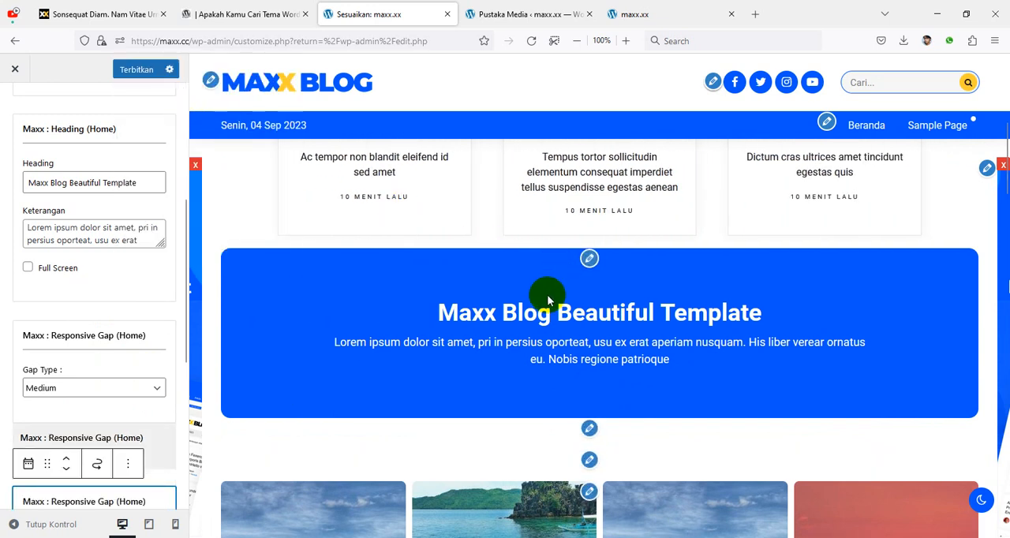
pyautogui.click(69, 462)
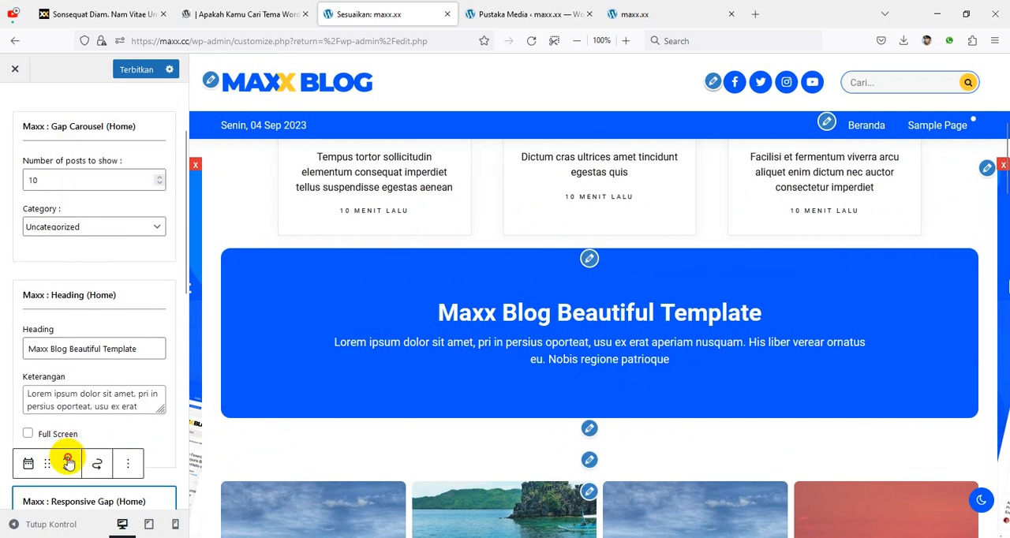
pyautogui.click(68, 462)
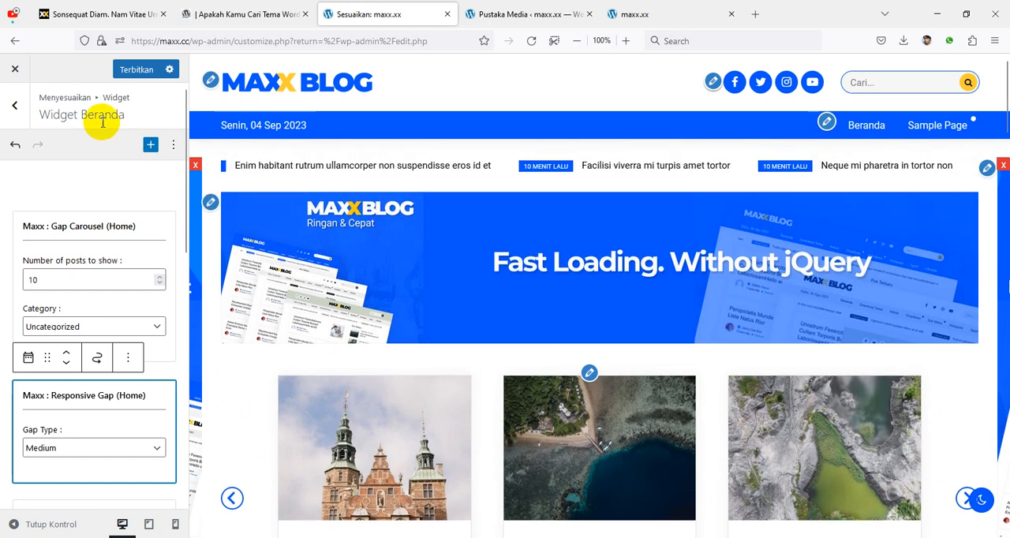
pyautogui.click(136, 70)
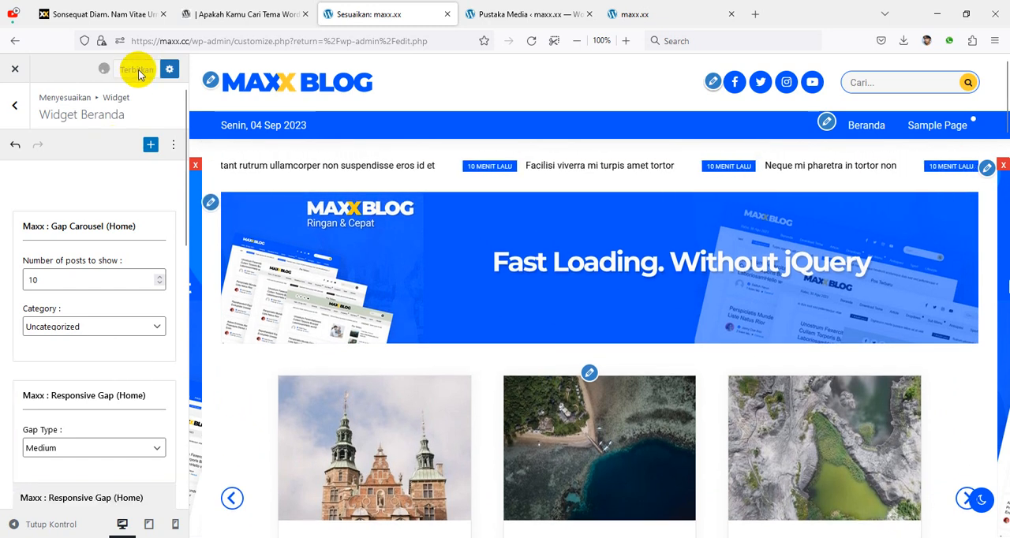
# Step: Reload the live maxx.cc homepage and examine the spacing around the carousel, heading and standing image sections
pyautogui.click(626, 13)
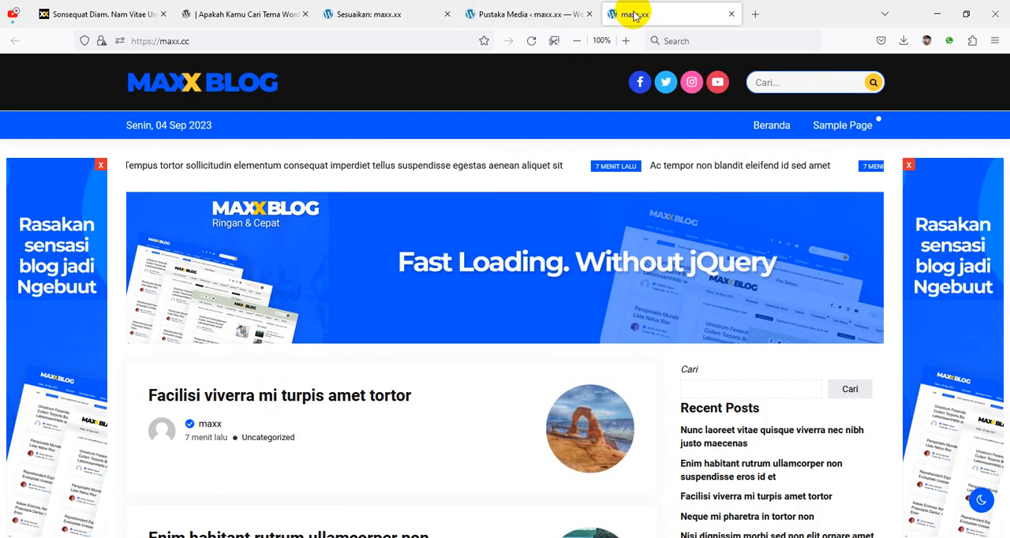
pyautogui.click(531, 45)
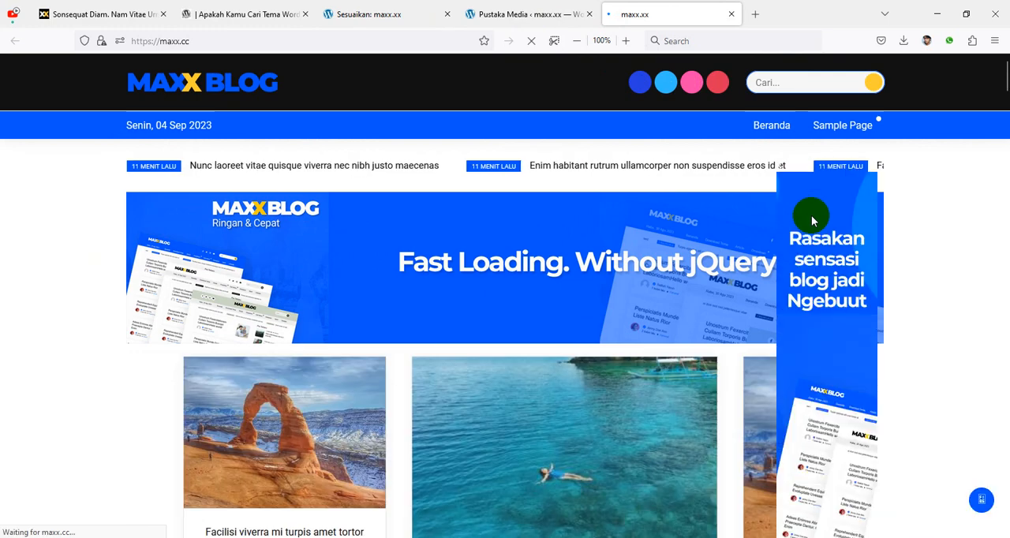
pyautogui.scroll(-1, 773, 278)
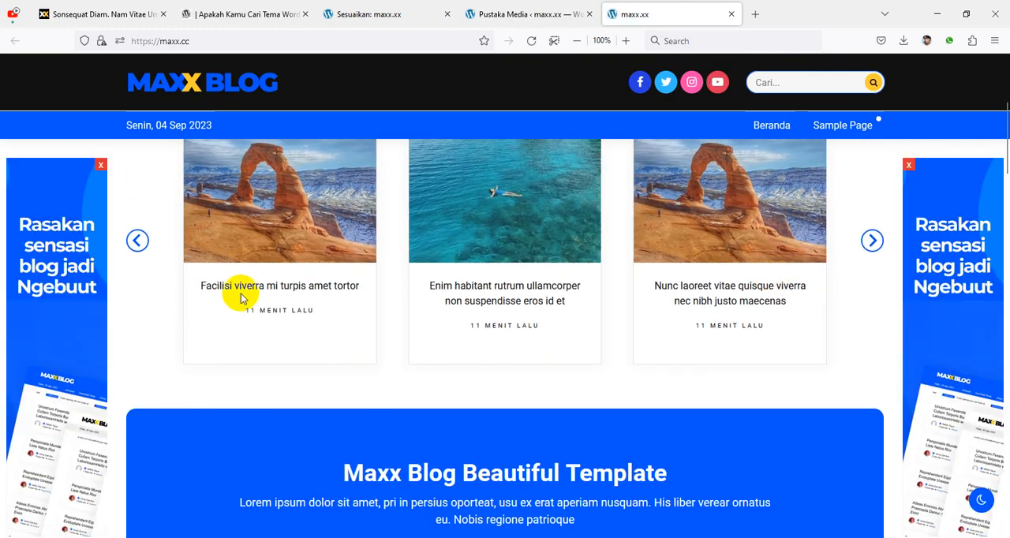
pyautogui.scroll(-3, 778, 318)
pyautogui.scroll(6, 850, 334)
pyautogui.scroll(-8, 844, 276)
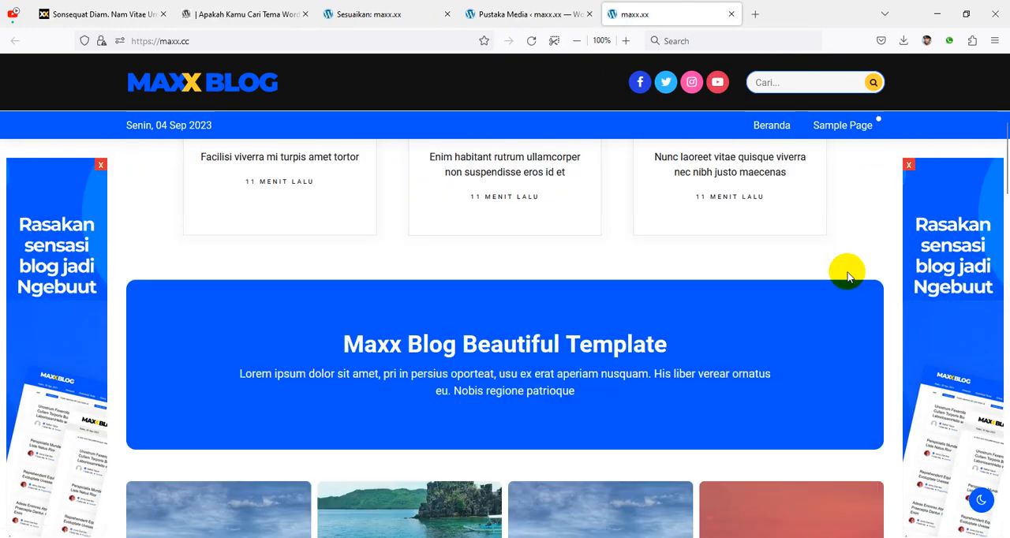
pyautogui.scroll(6, 626, 272)
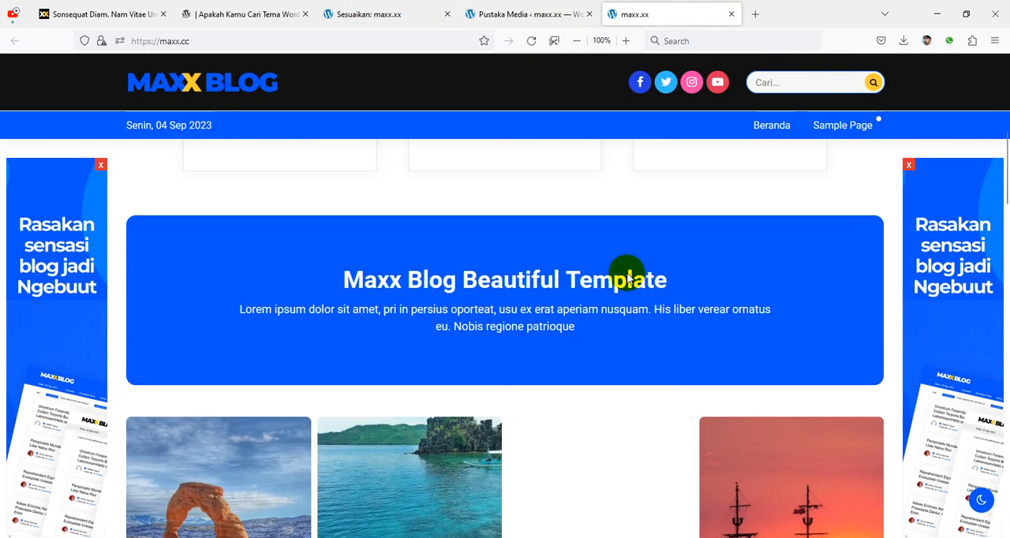
pyautogui.scroll(-3, 567, 359)
pyautogui.scroll(3, 571, 361)
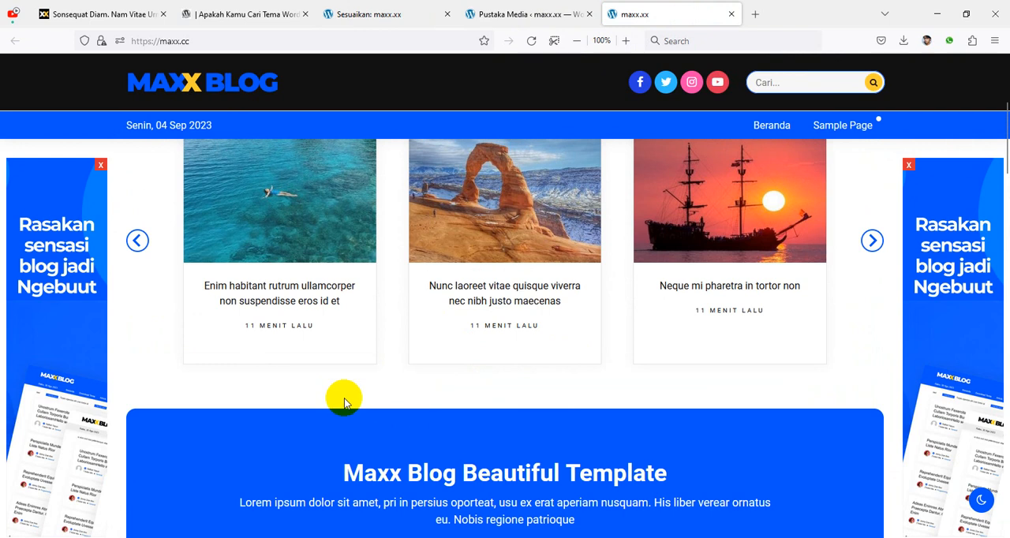
pyautogui.scroll(3, 789, 345)
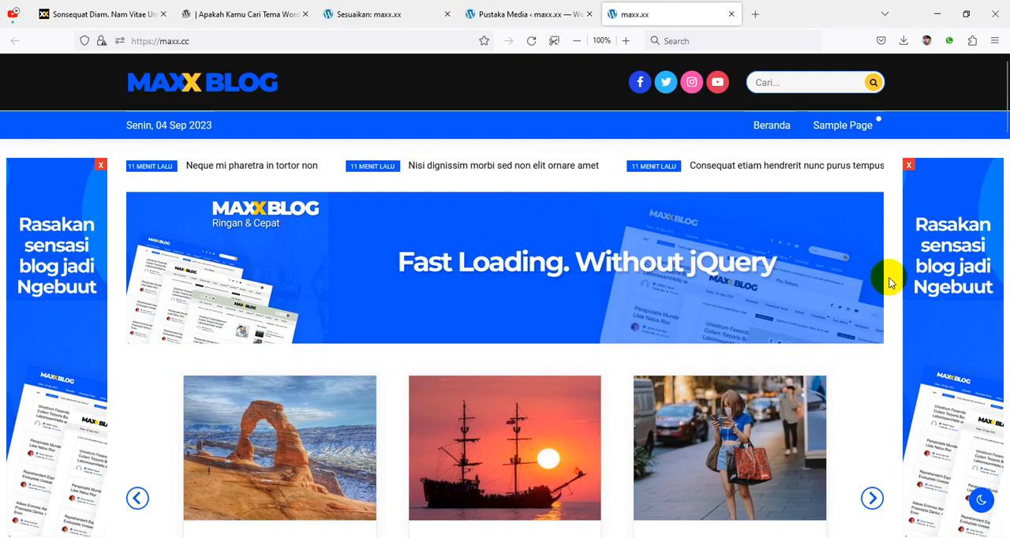
pyautogui.scroll(-6, 890, 282)
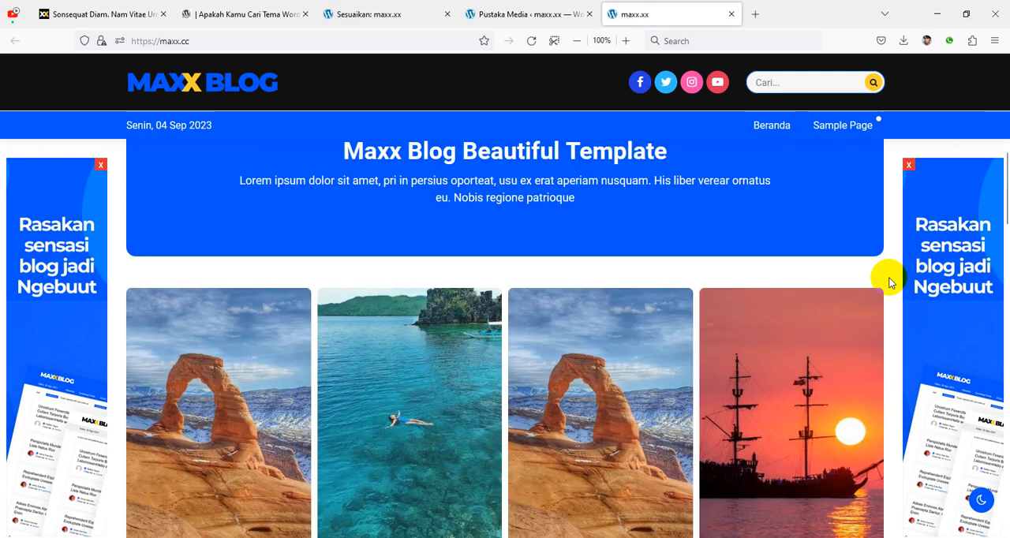
pyautogui.scroll(8, 885, 294)
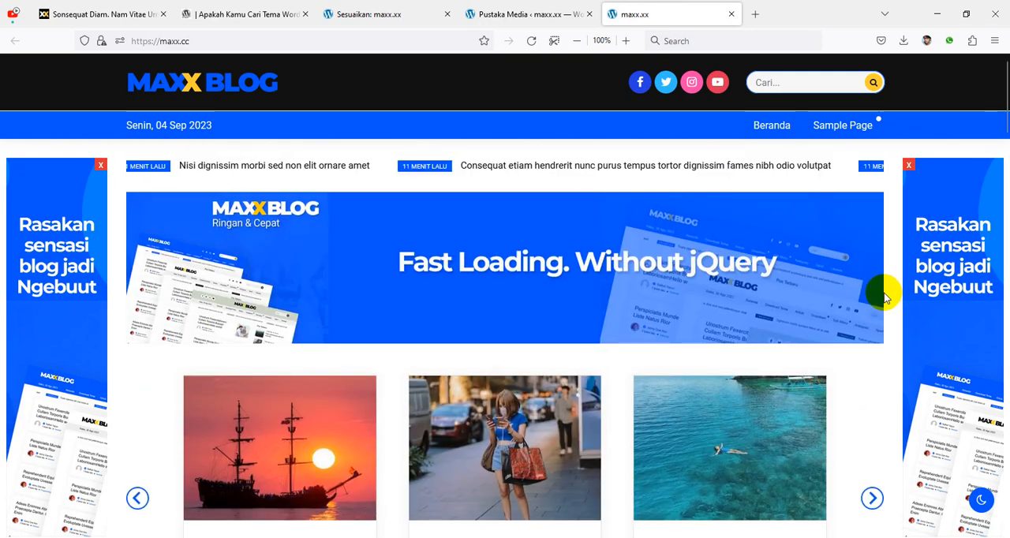